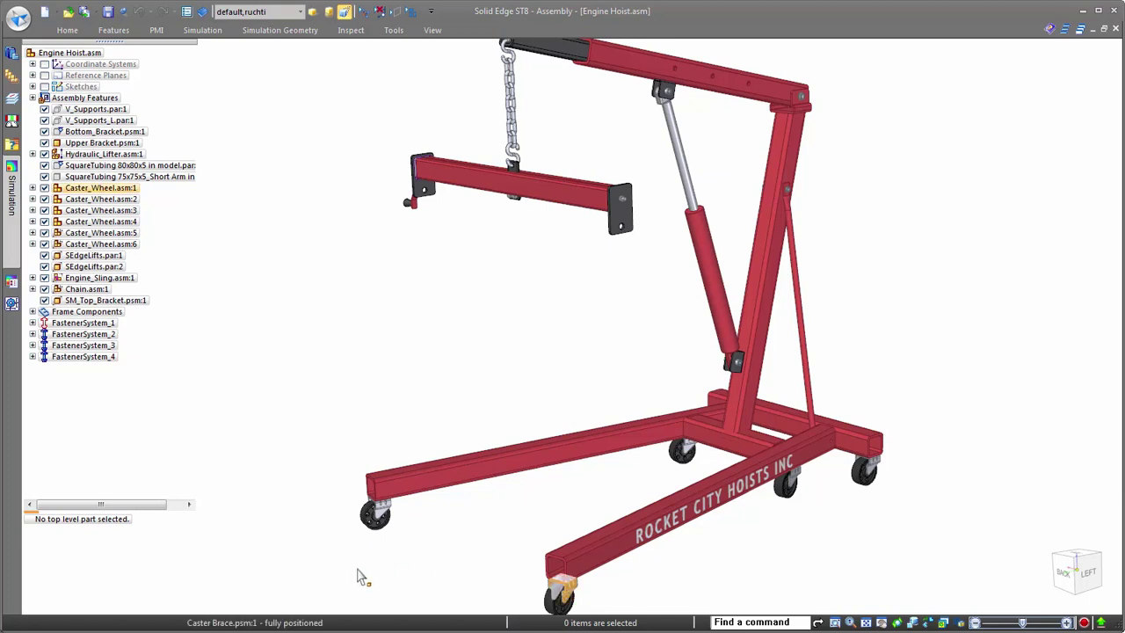
# - Switch to Windows Explorer, view the Setup folder inside Simulation and Optimization, and return to the Solid Edge assembly
pyautogui.click(97, 632)
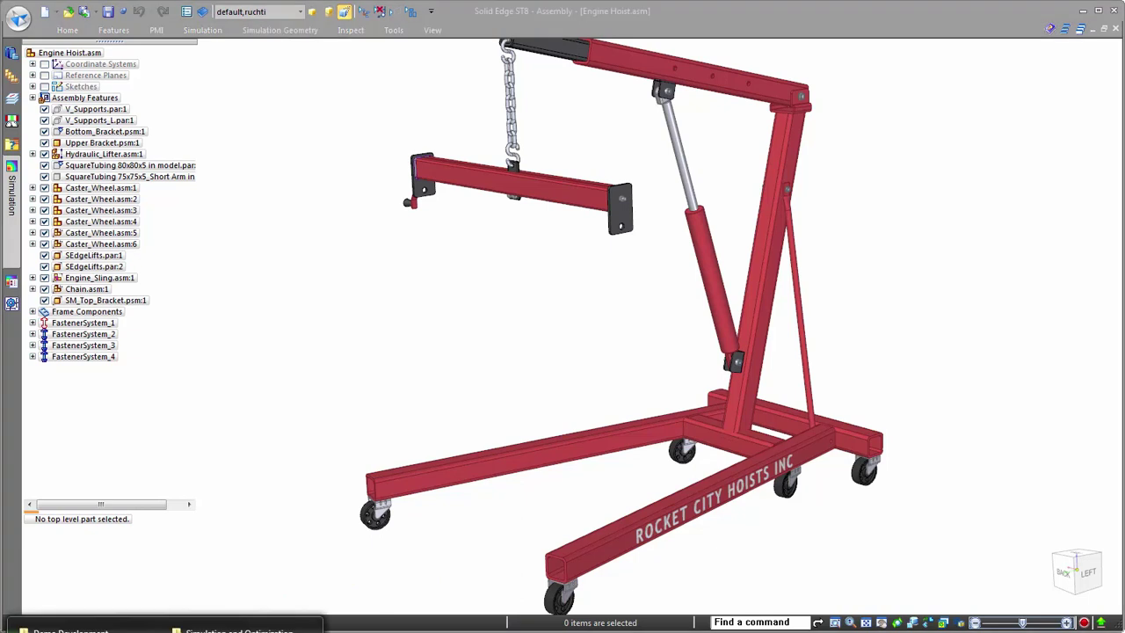
pyautogui.click(239, 629)
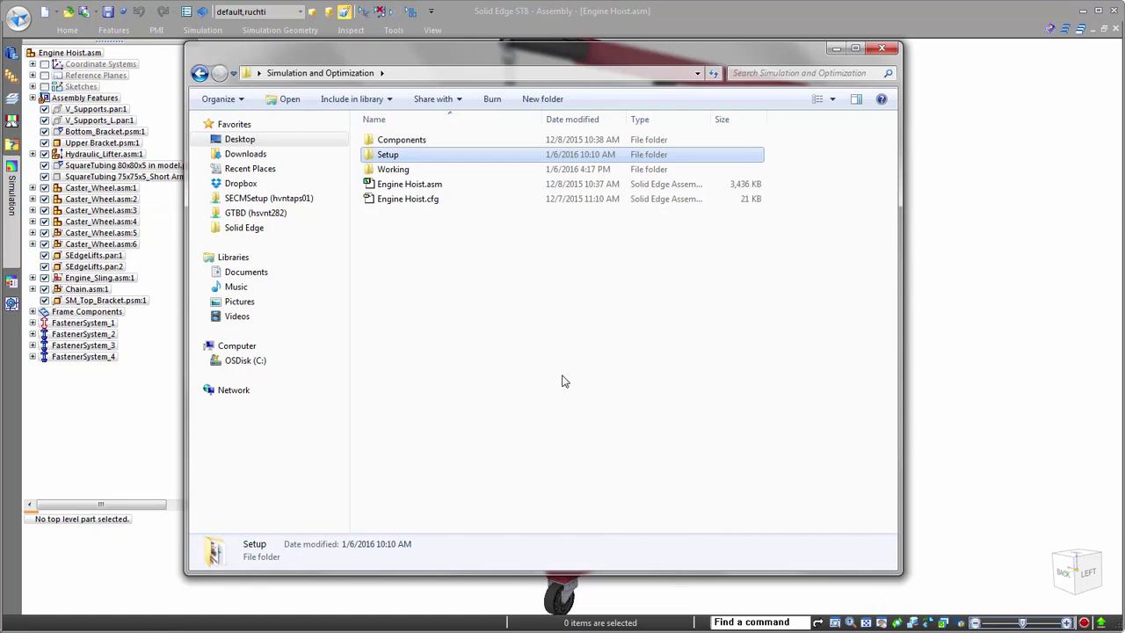
pyautogui.doubleClick(407, 158)
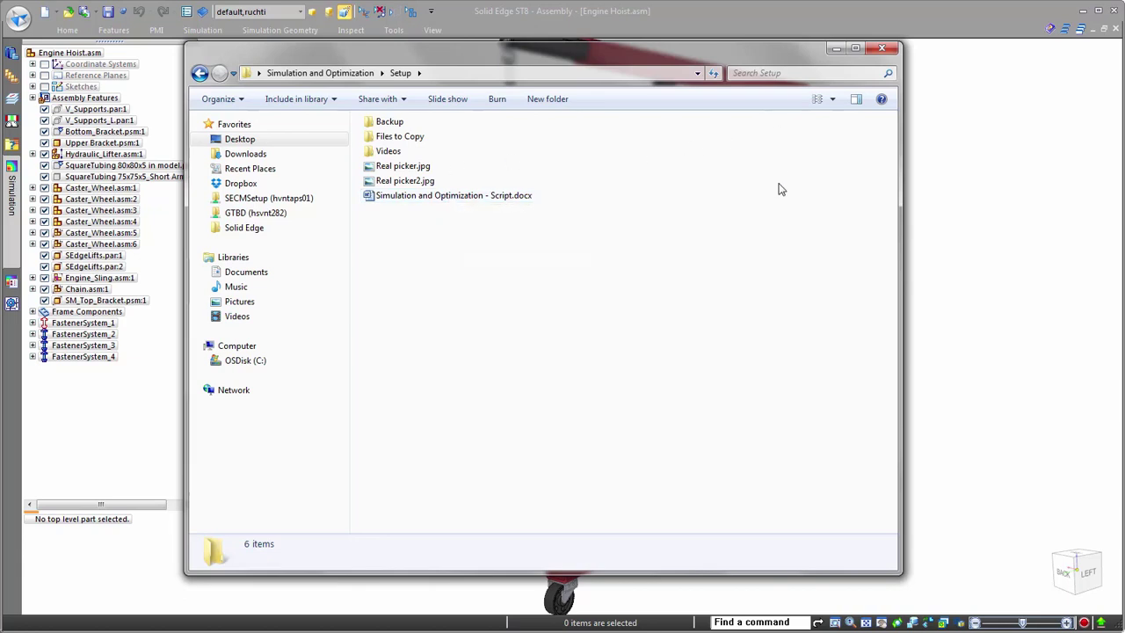
pyautogui.click(1019, 206)
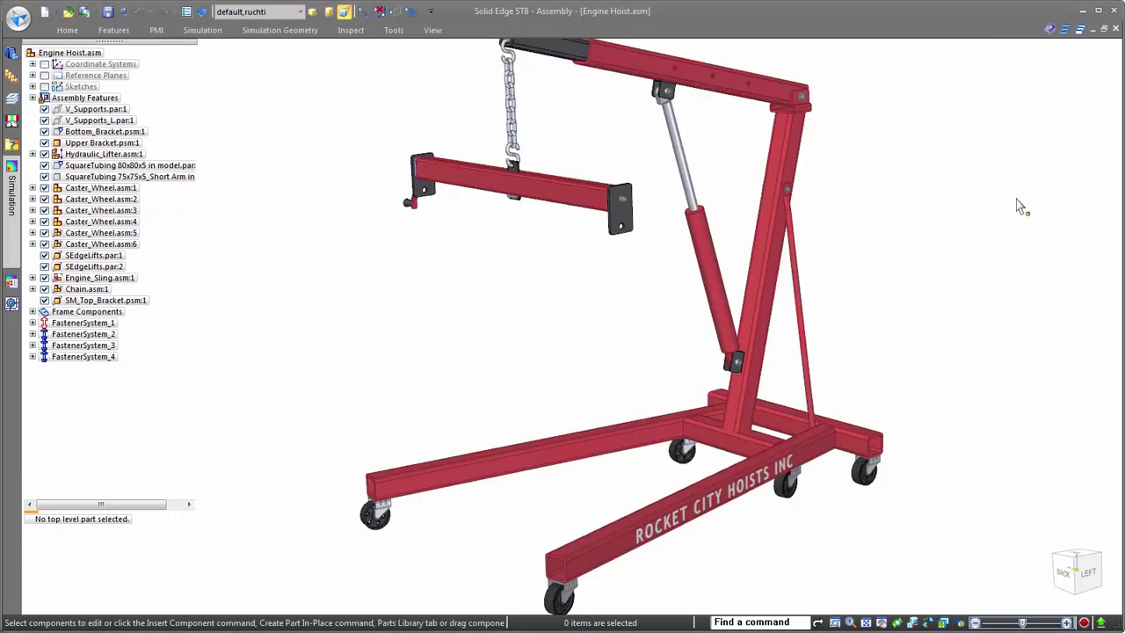
pyautogui.click(432, 12)
pyautogui.moveTo(456, 204)
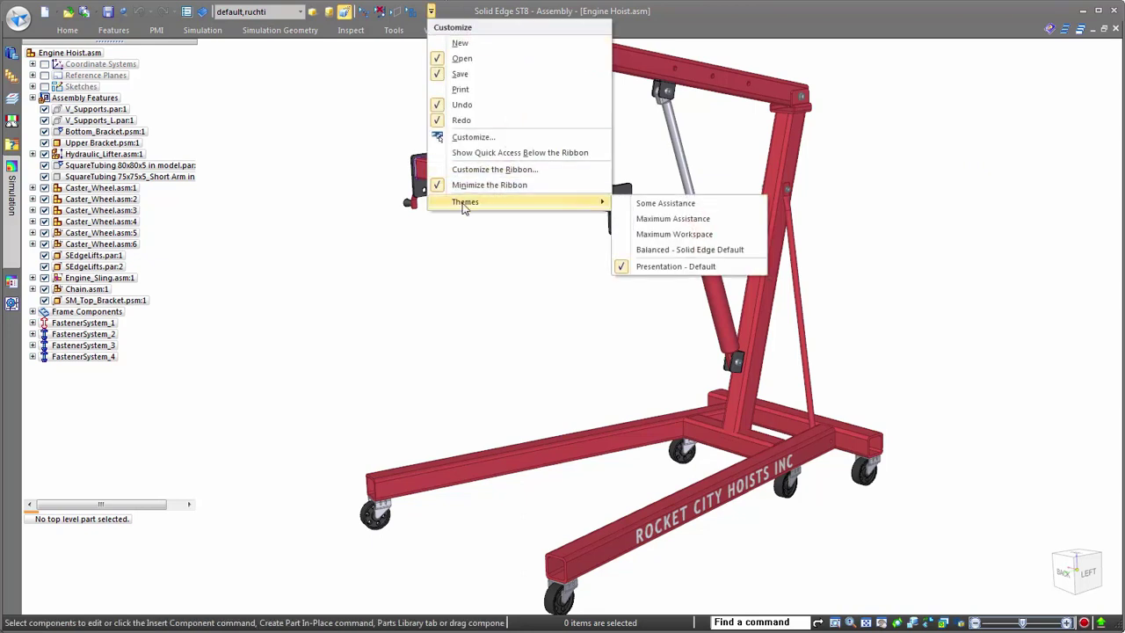
pyautogui.click(407, 270)
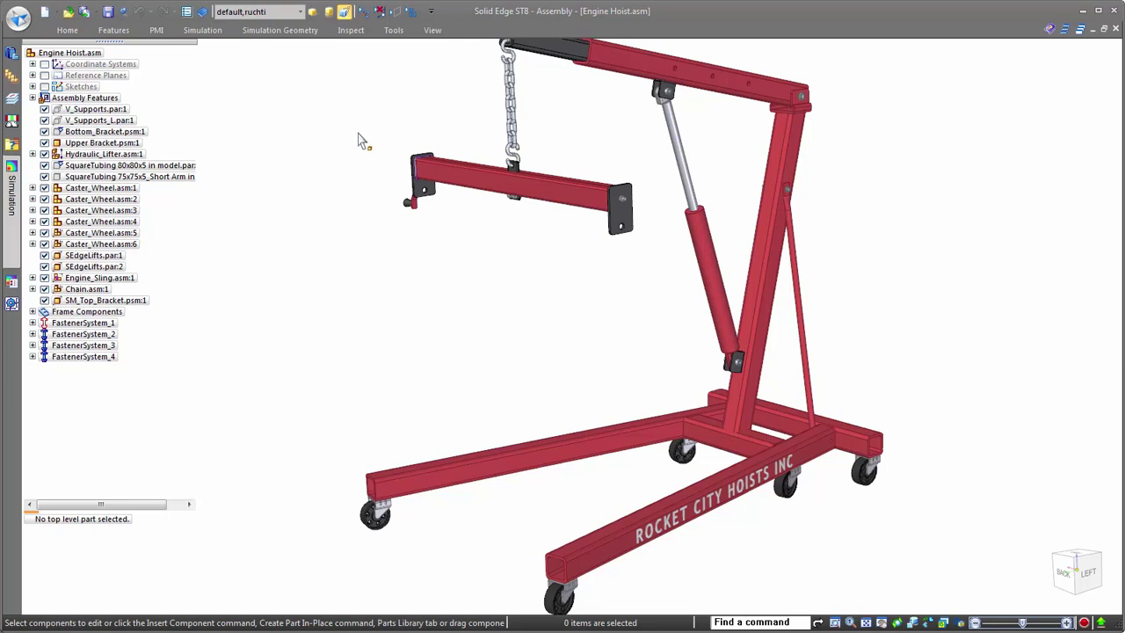
pyautogui.moveTo(690, 380)
pyautogui.mouseDown(button='middle')
pyautogui.moveTo(625, 356)
pyautogui.moveTo(677, 372)
pyautogui.mouseUp(button='middle')
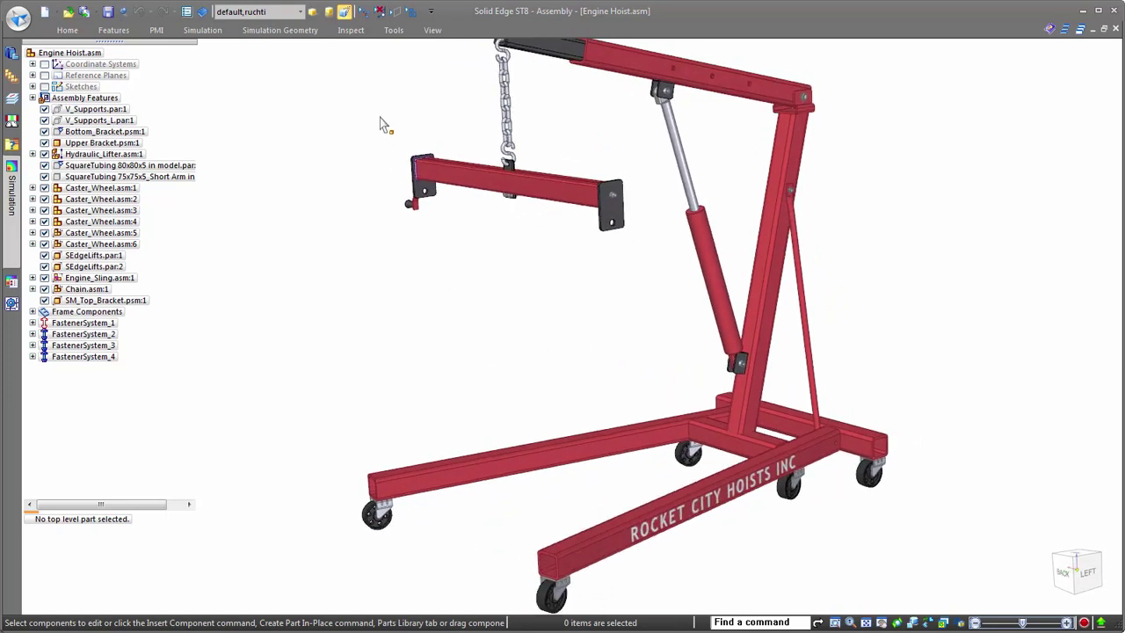
pyautogui.click(348, 12)
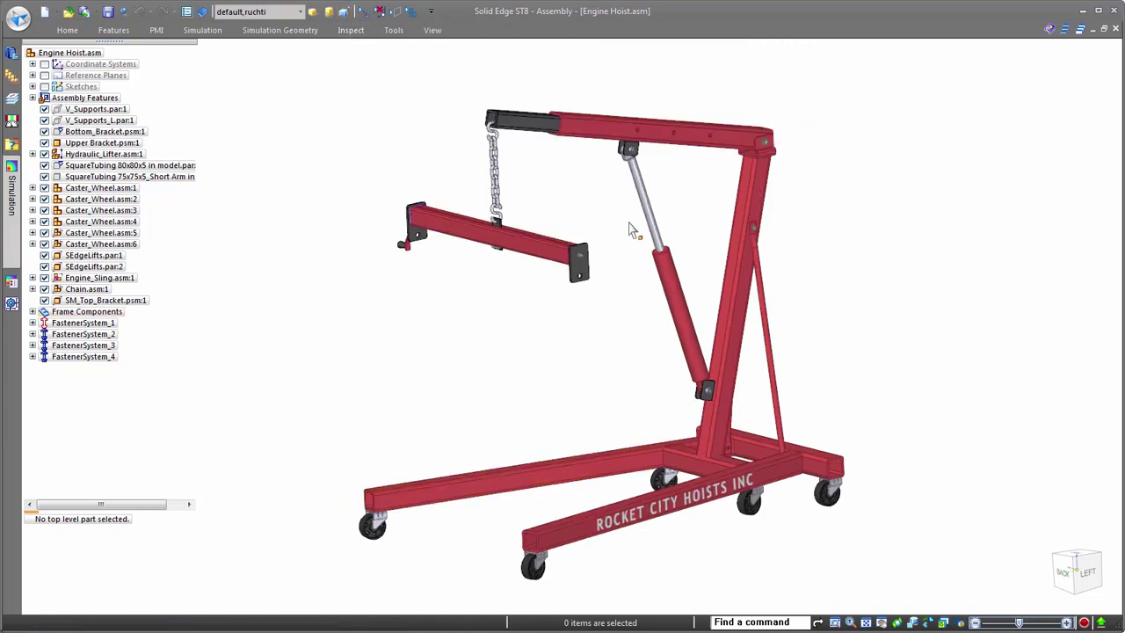
pyautogui.scroll(1, 629, 227)
pyautogui.scroll(-1, 621, 276)
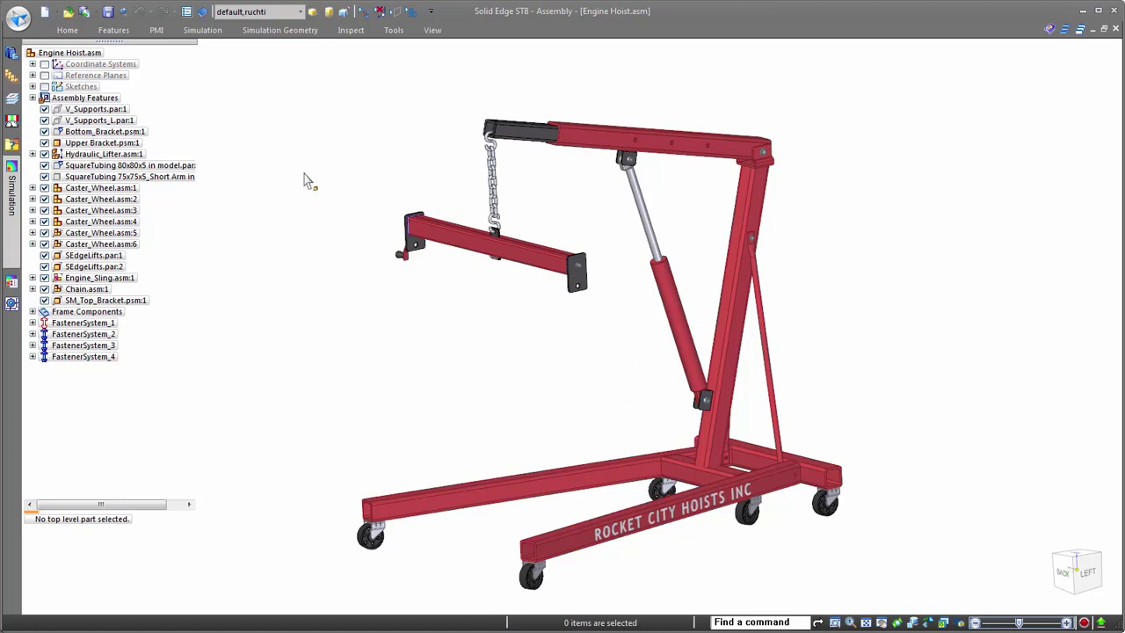
# - Apply the Frame Components display configuration to the engine hoist assembly
pyautogui.click(299, 11)
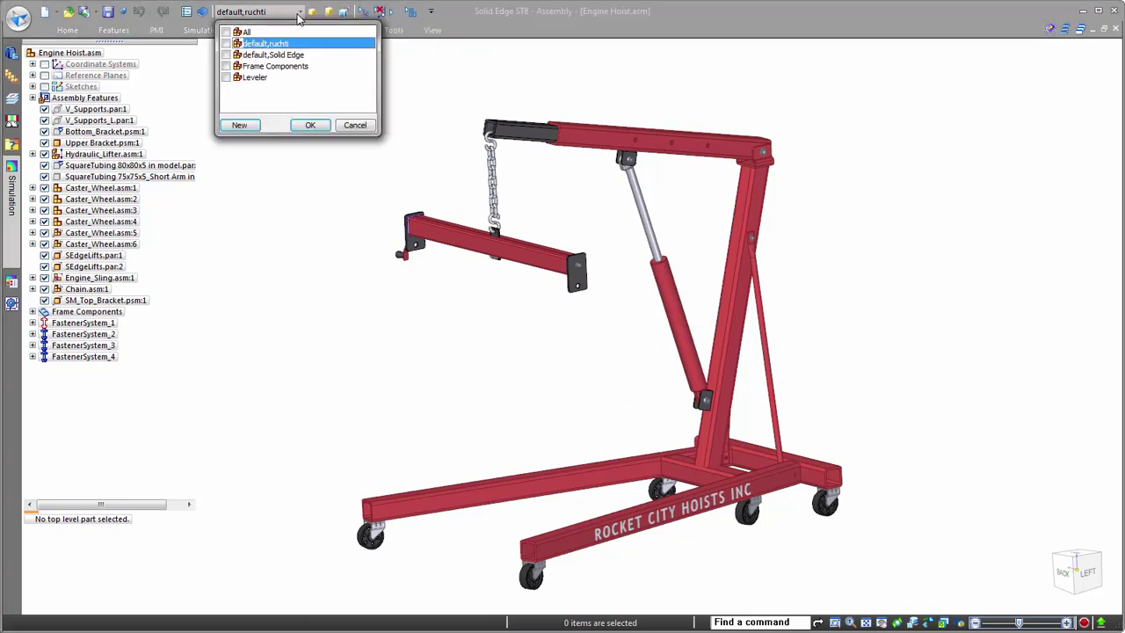
pyautogui.click(279, 67)
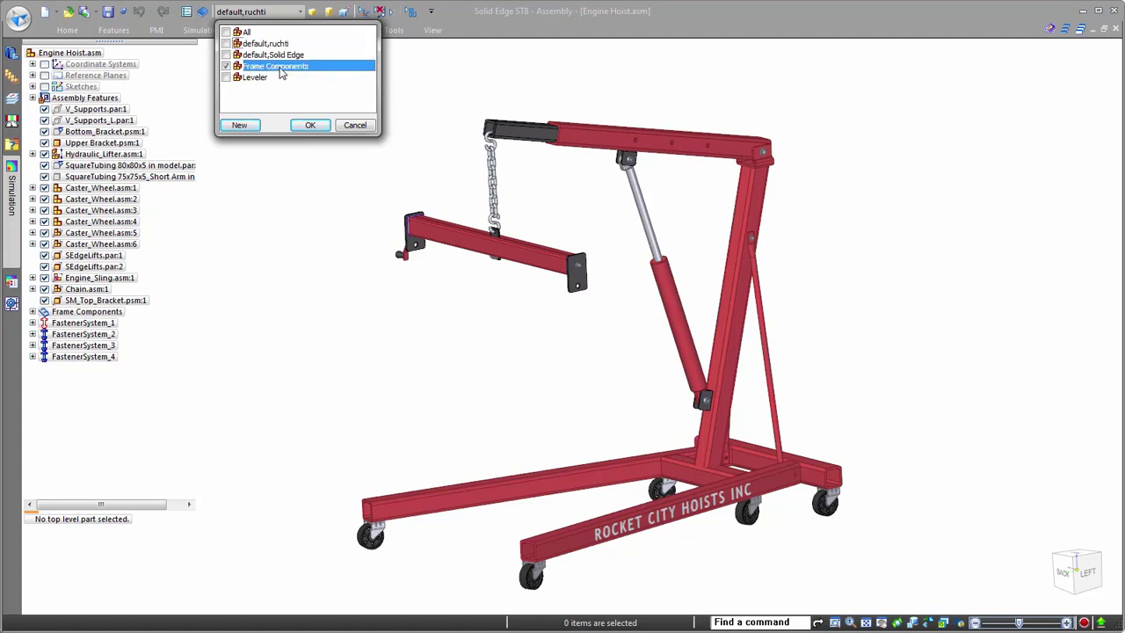
pyautogui.click(308, 124)
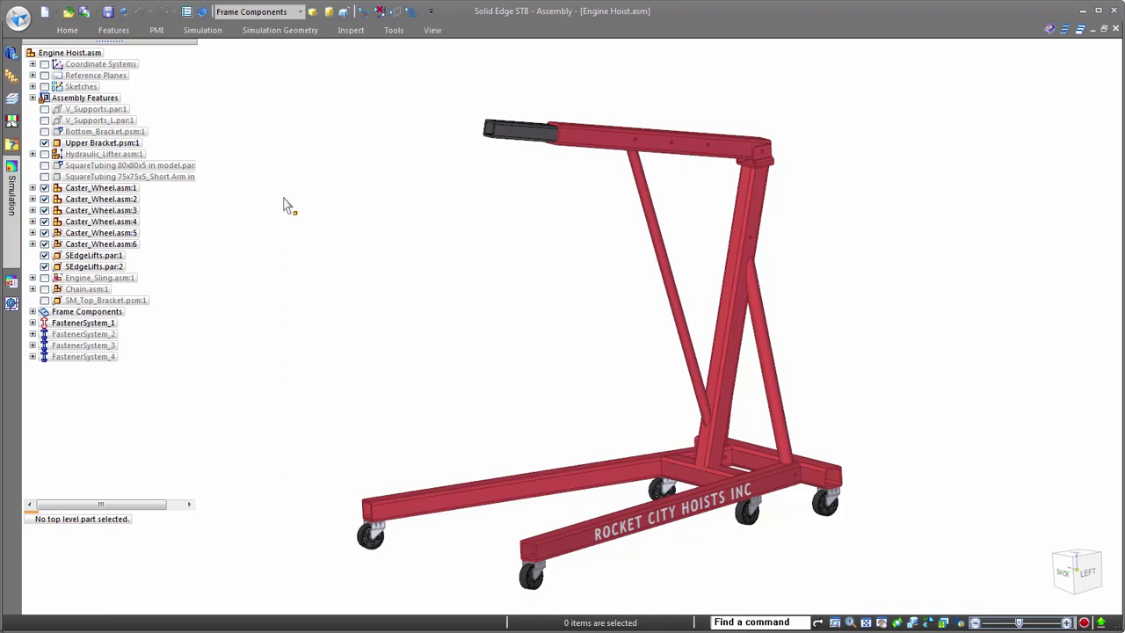
pyautogui.moveTo(677, 470); pyautogui.dragTo(665, 326, button='middle')
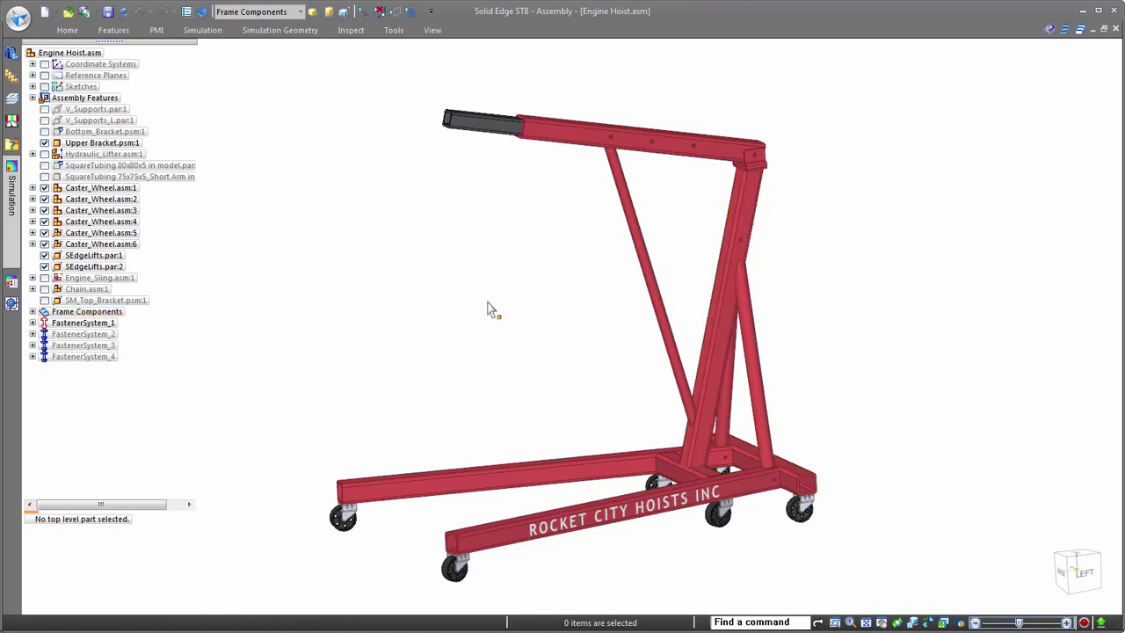
# - Enter the Frame Design environment, bring up the simulation commands and keep the Simulation pane docked open
pyautogui.click(394, 30)
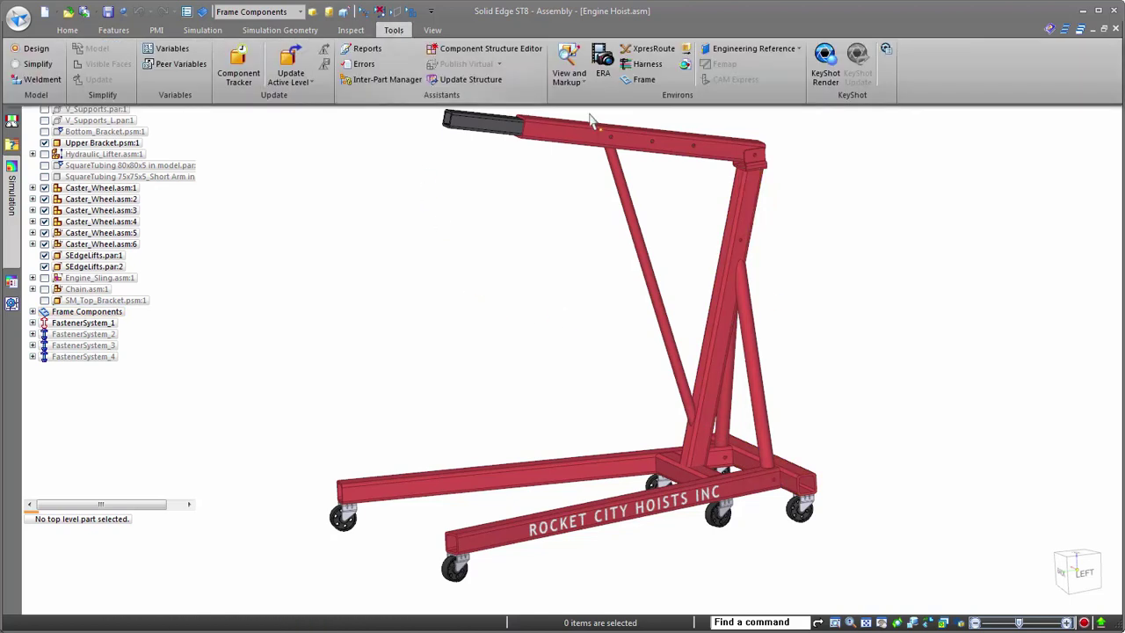
pyautogui.click(644, 81)
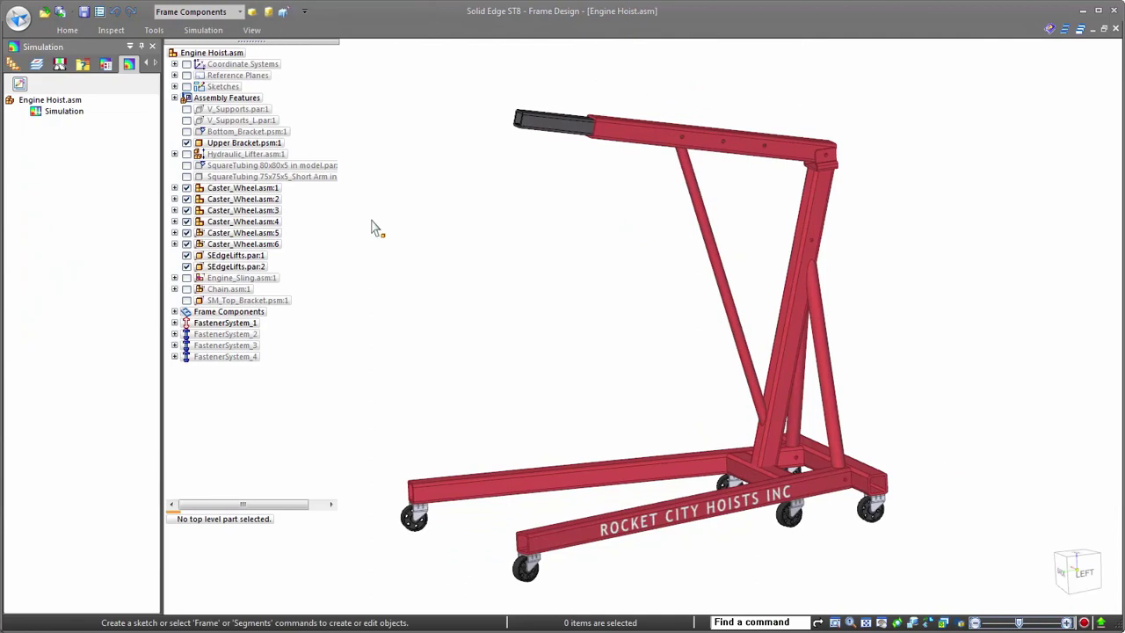
pyautogui.click(140, 46)
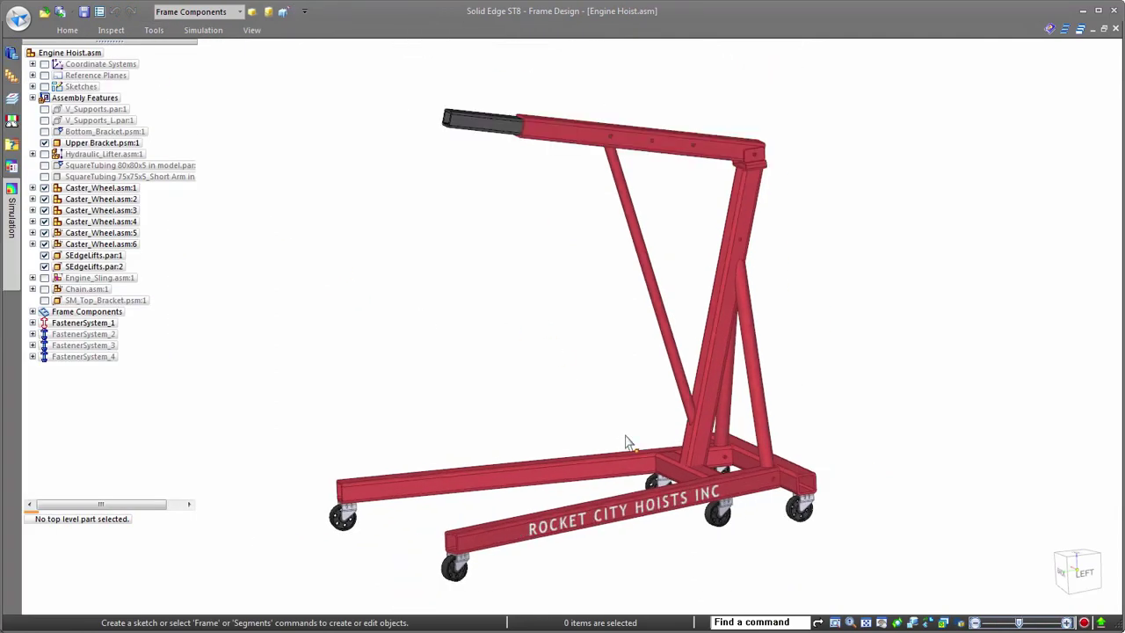
pyautogui.click(203, 30)
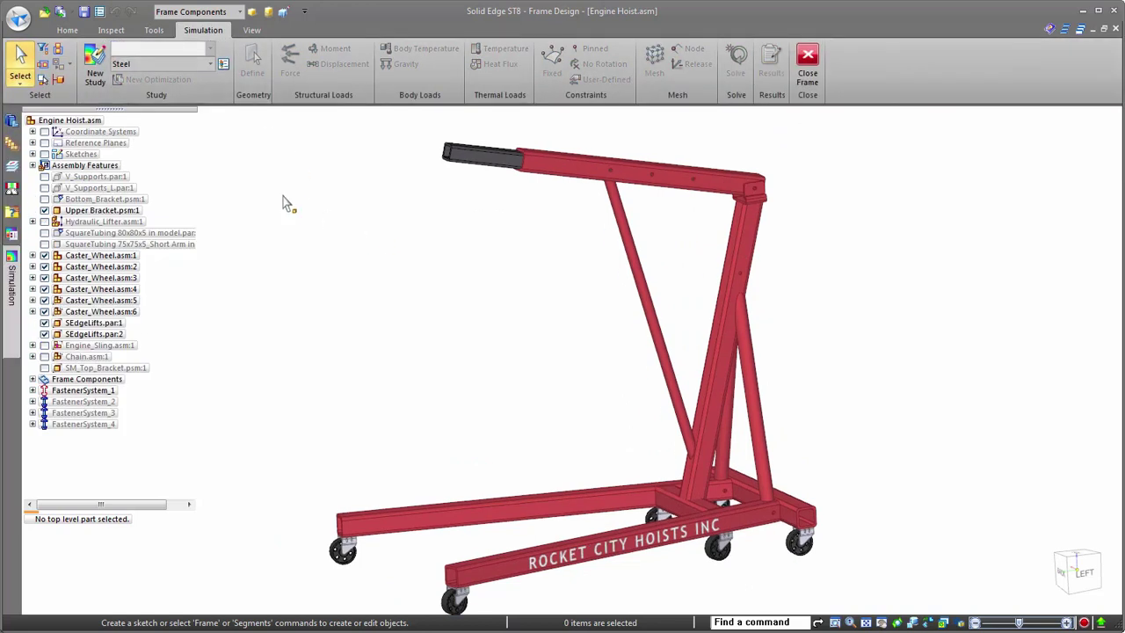
pyautogui.click(12, 297)
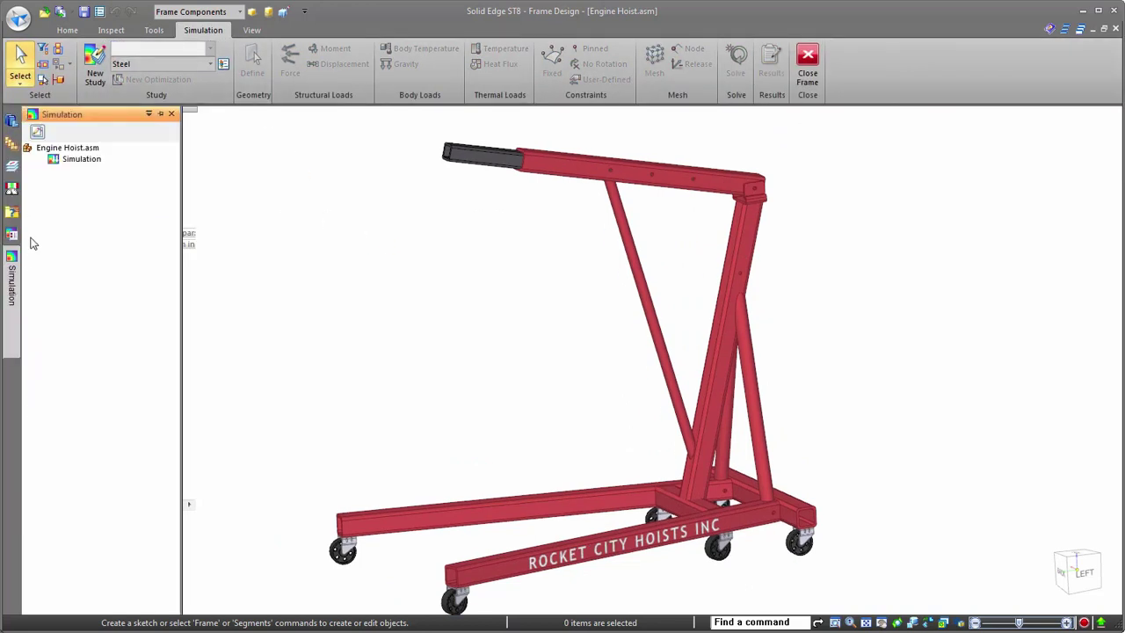
pyautogui.click(163, 116)
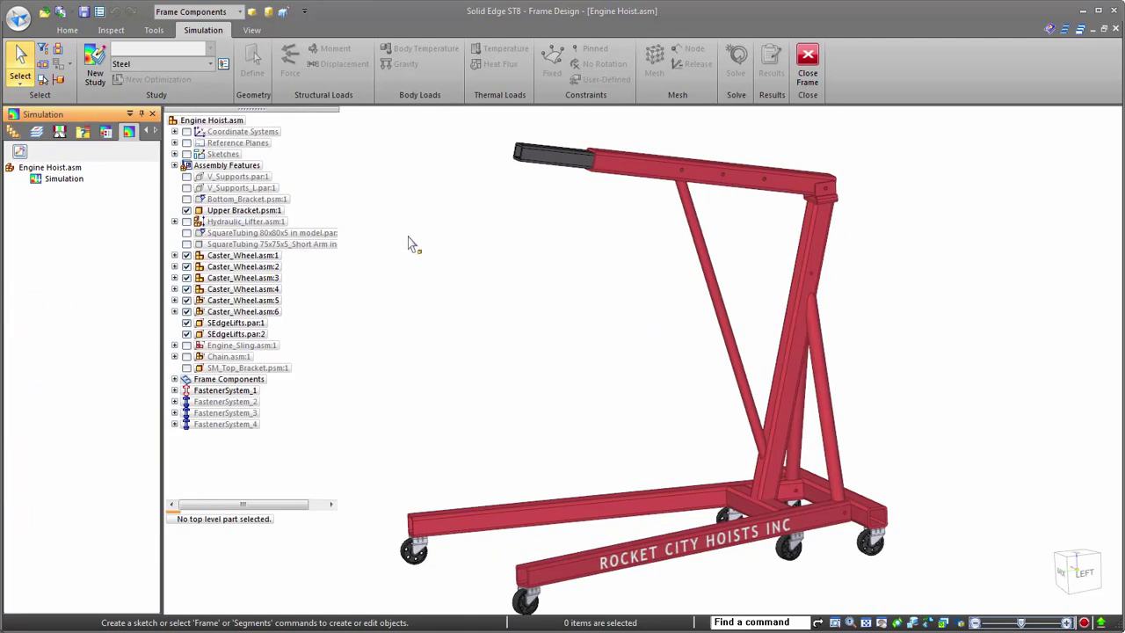
pyautogui.click(63, 181)
pyautogui.click(70, 179)
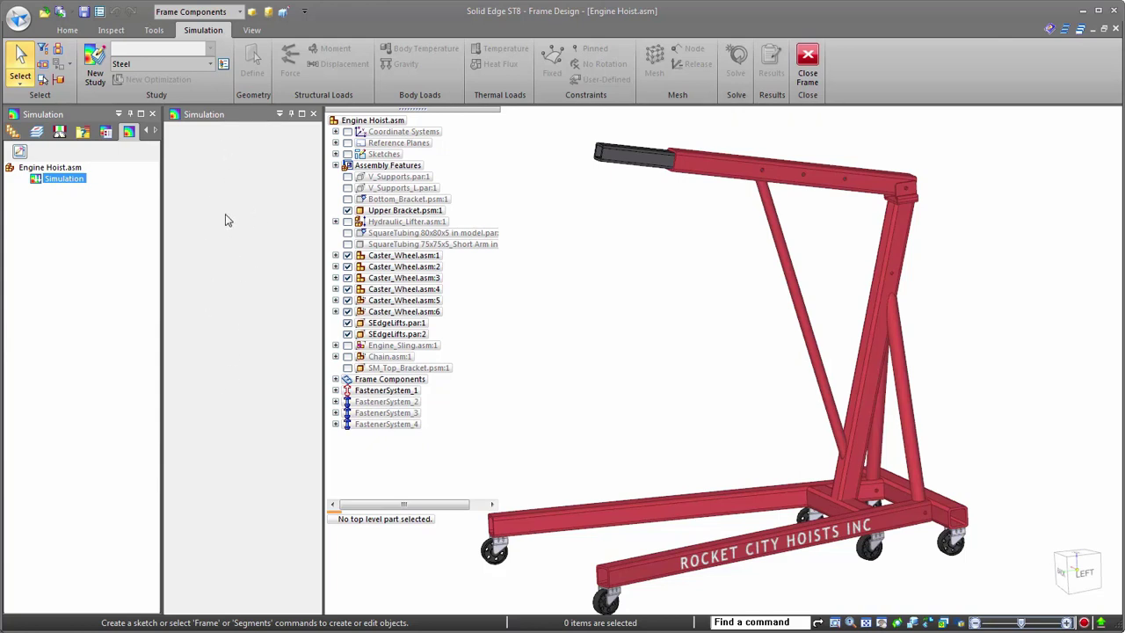
pyautogui.click(313, 113)
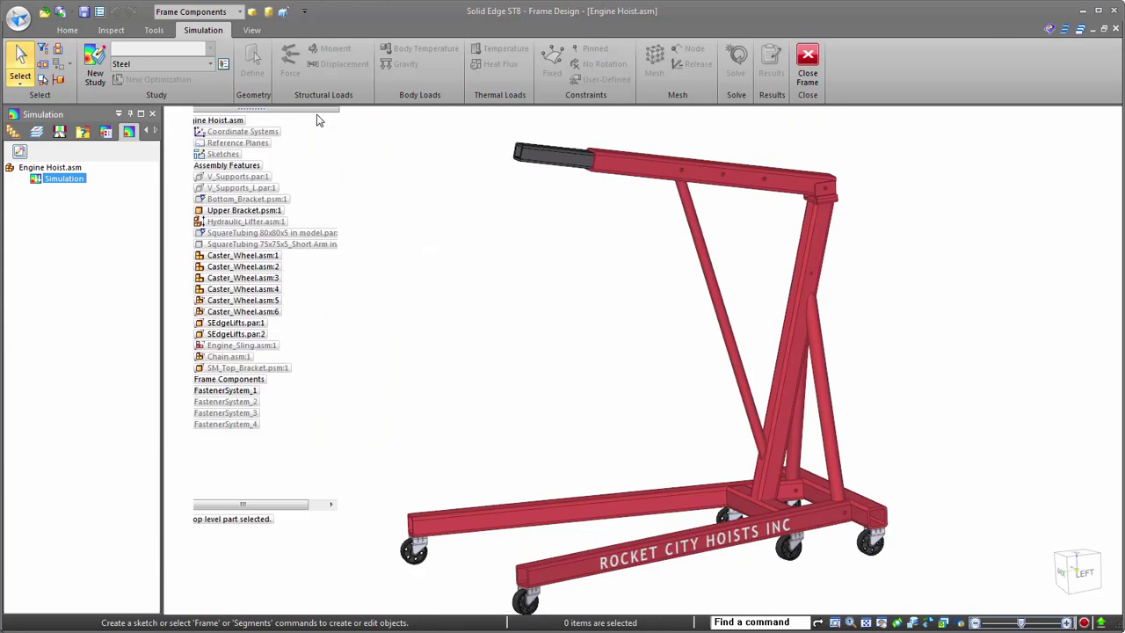
# - Create a new simulation study with the Linear Static study type and Beam mesh type
pyautogui.click(95, 70)
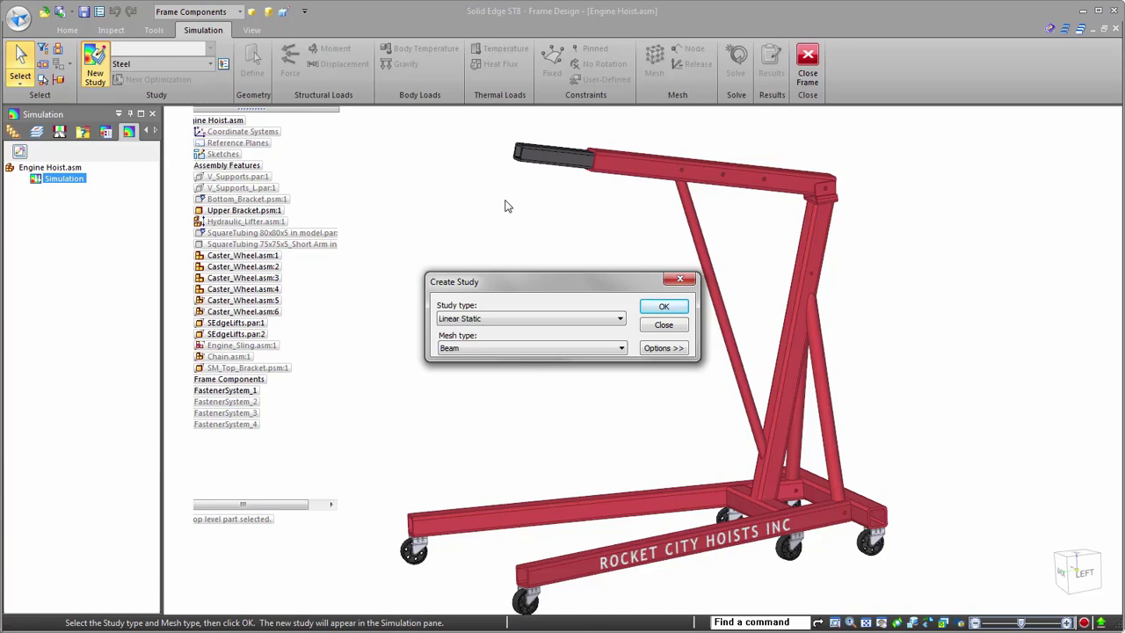
pyautogui.click(529, 318)
pyautogui.click(528, 322)
pyautogui.click(523, 348)
pyautogui.click(522, 360)
pyautogui.click(663, 306)
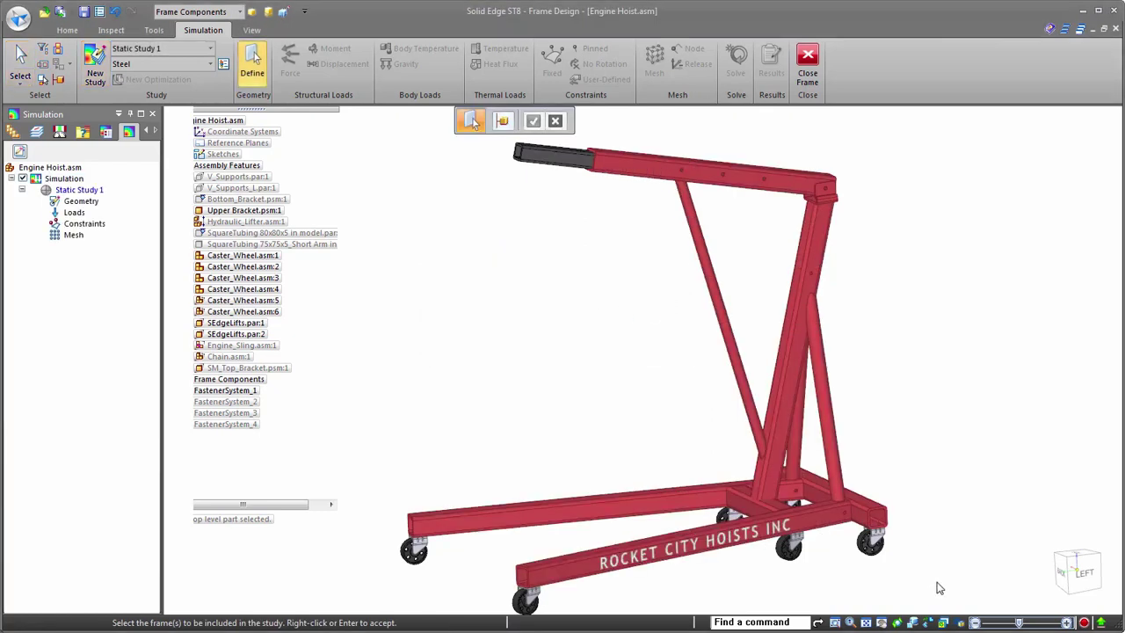
# - Select the entire hoist frame as study geometry, including the diagonal strut and both rear support braces
pyautogui.scroll(-1, 853, 276)
pyautogui.moveTo(967, 547); pyautogui.dragTo(478, 196)
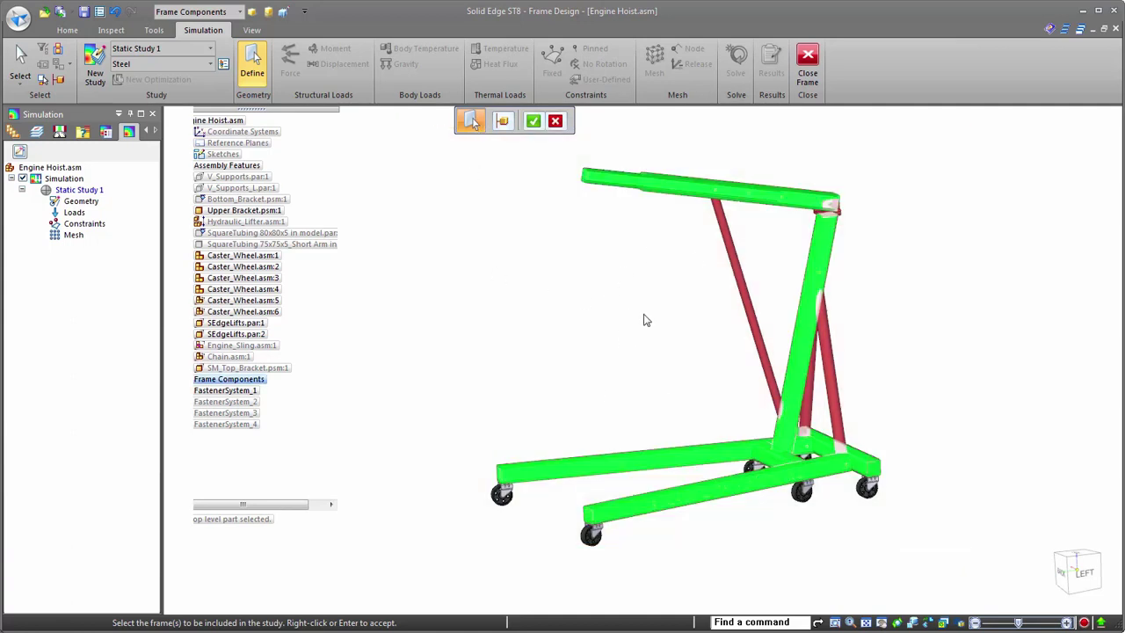
pyautogui.click(759, 343)
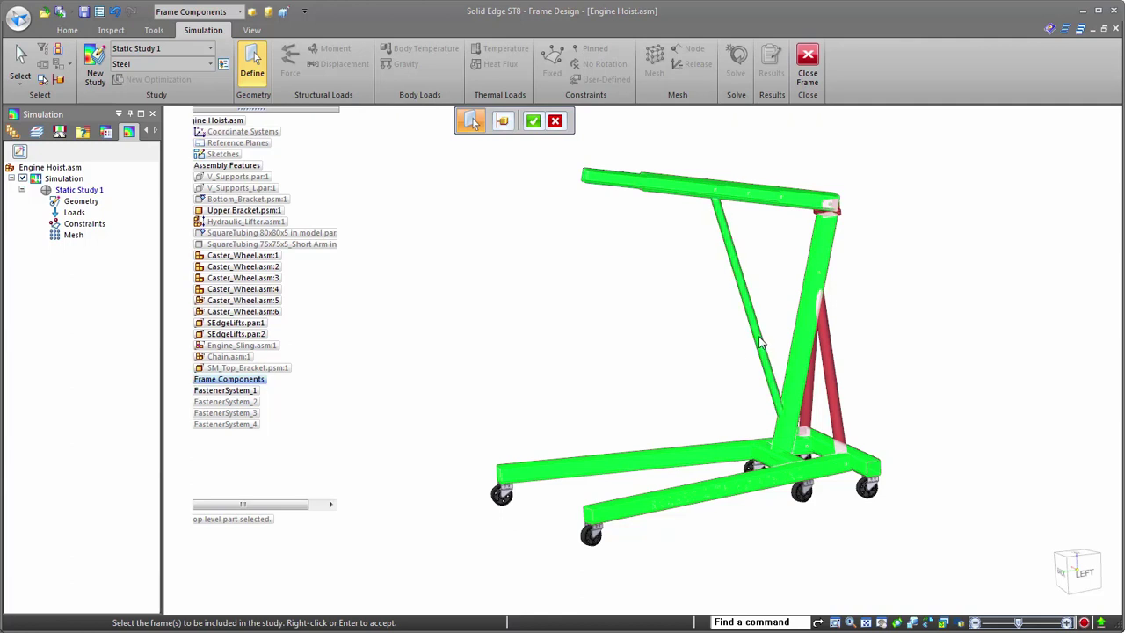
pyautogui.click(829, 390)
pyautogui.click(807, 394)
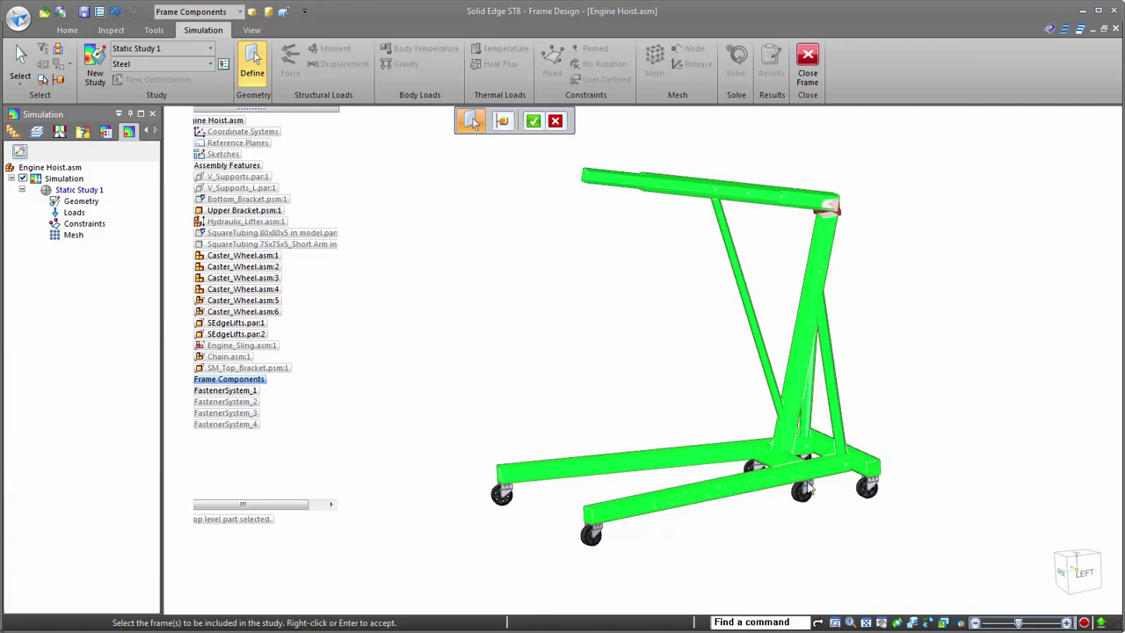
# - Check the selected frame members around the casters and upper bracket, and accept them as the study geometry
pyautogui.scroll(6, 809, 489)
pyautogui.scroll(-8, 806, 488)
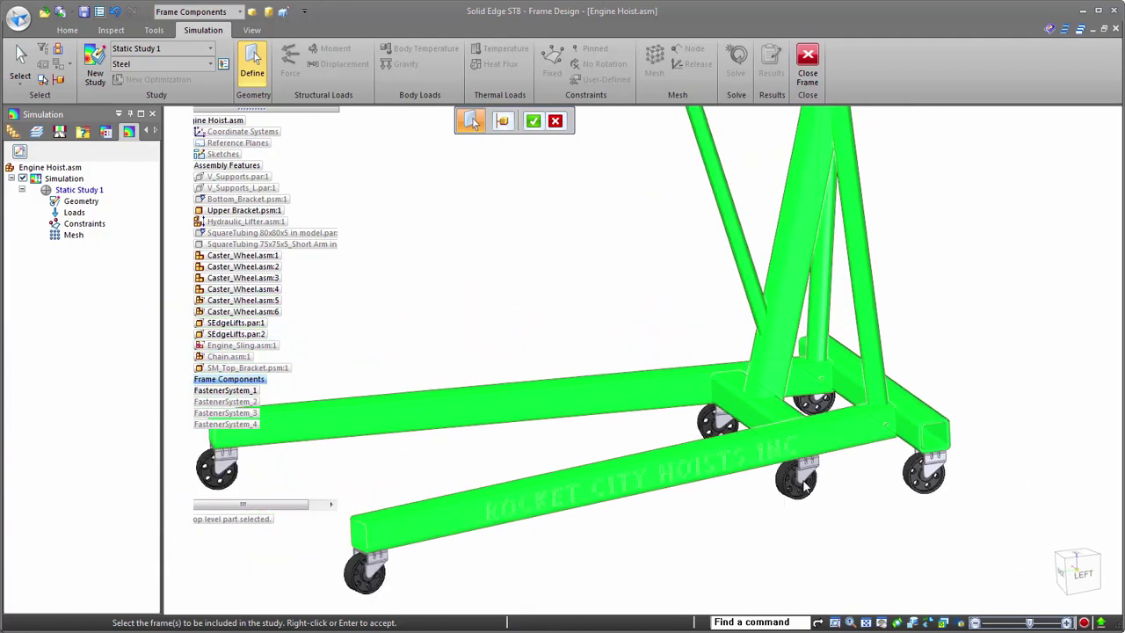
pyautogui.scroll(-4, 804, 488)
pyautogui.scroll(-2, 741, 545)
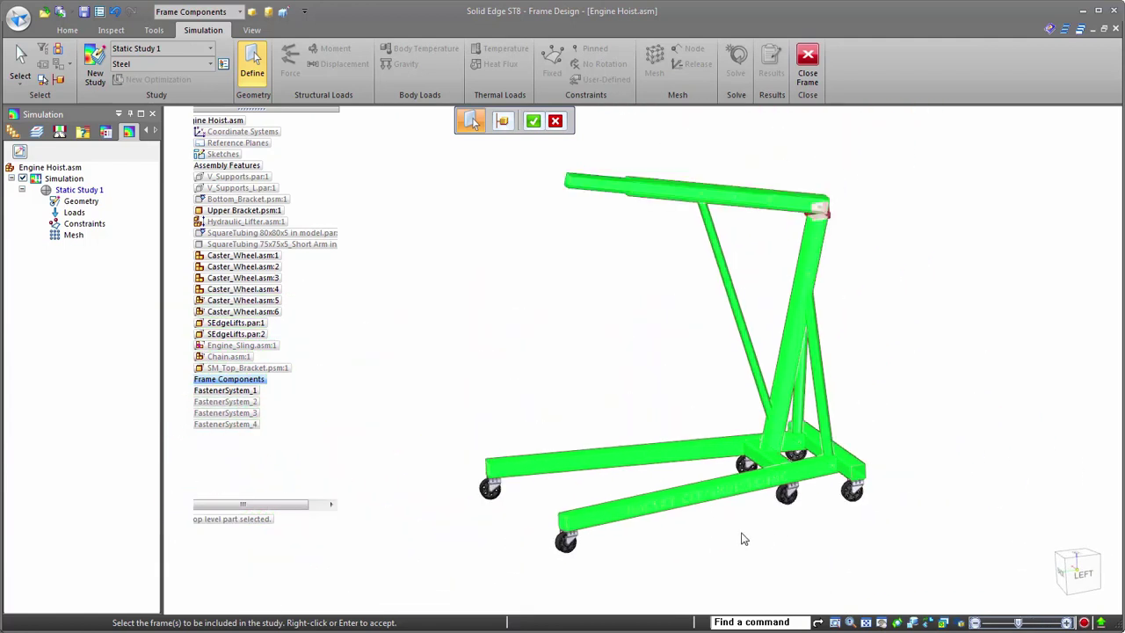
pyautogui.scroll(2, 723, 340)
pyautogui.scroll(3, 852, 181)
pyautogui.moveTo(857, 185); pyautogui.dragTo(888, 184, button='middle')
pyautogui.scroll(-4, 892, 181)
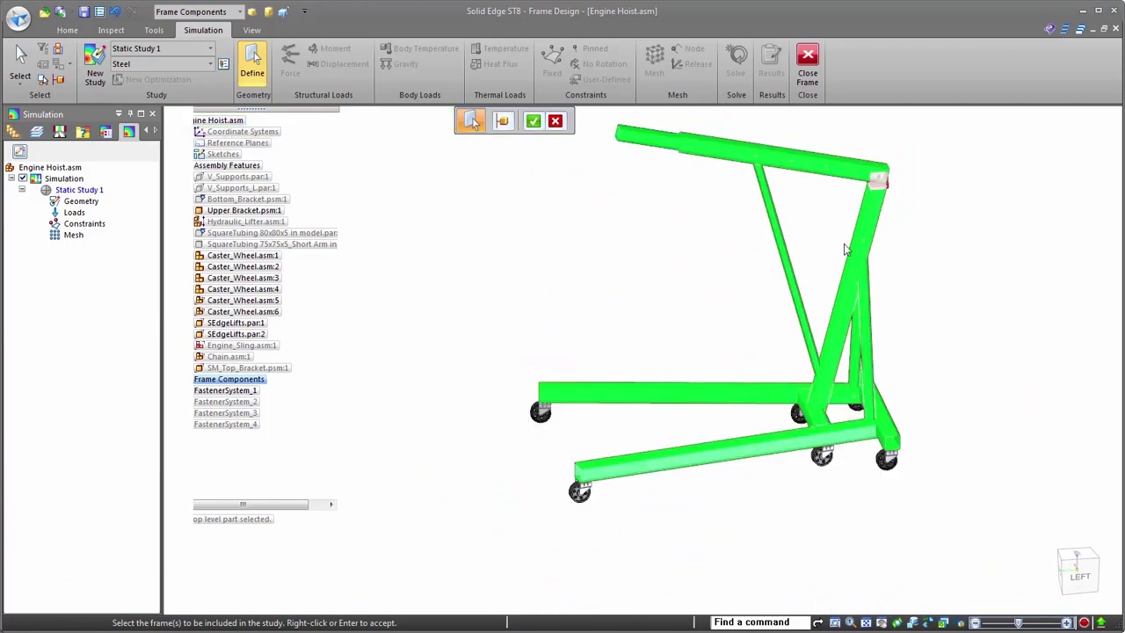
pyautogui.scroll(2, 849, 205)
pyautogui.moveTo(847, 314); pyautogui.dragTo(812, 334, button='middle')
pyautogui.scroll(2, 791, 344)
pyautogui.scroll(-2, 777, 335)
pyautogui.scroll(-1, 775, 330)
pyautogui.rightClick(588, 311)
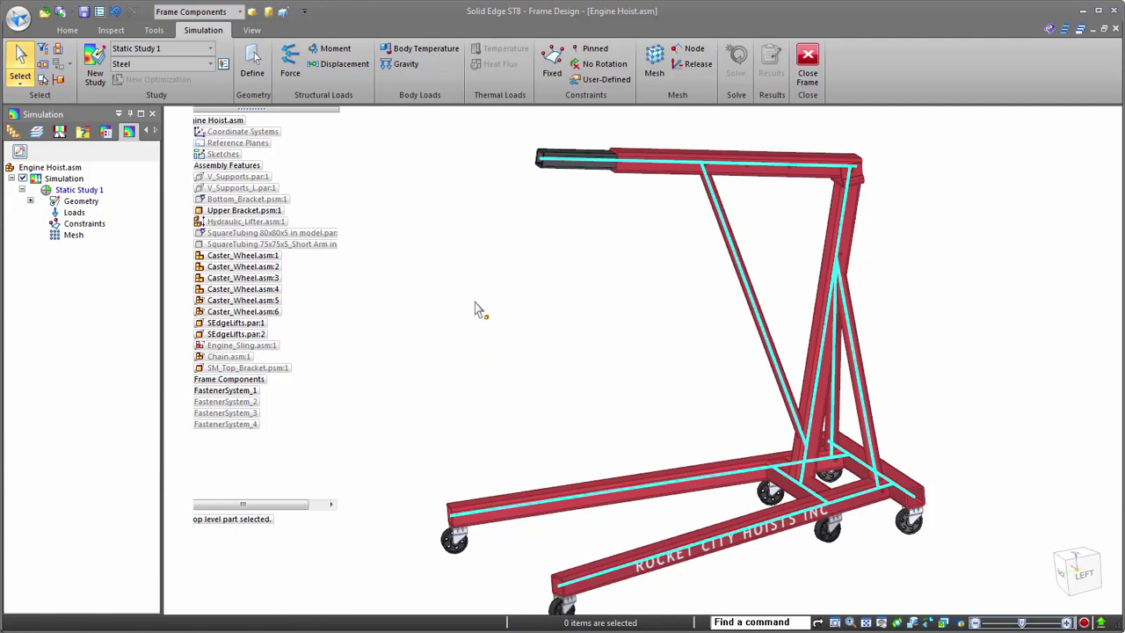
pyautogui.rightClick(76, 203)
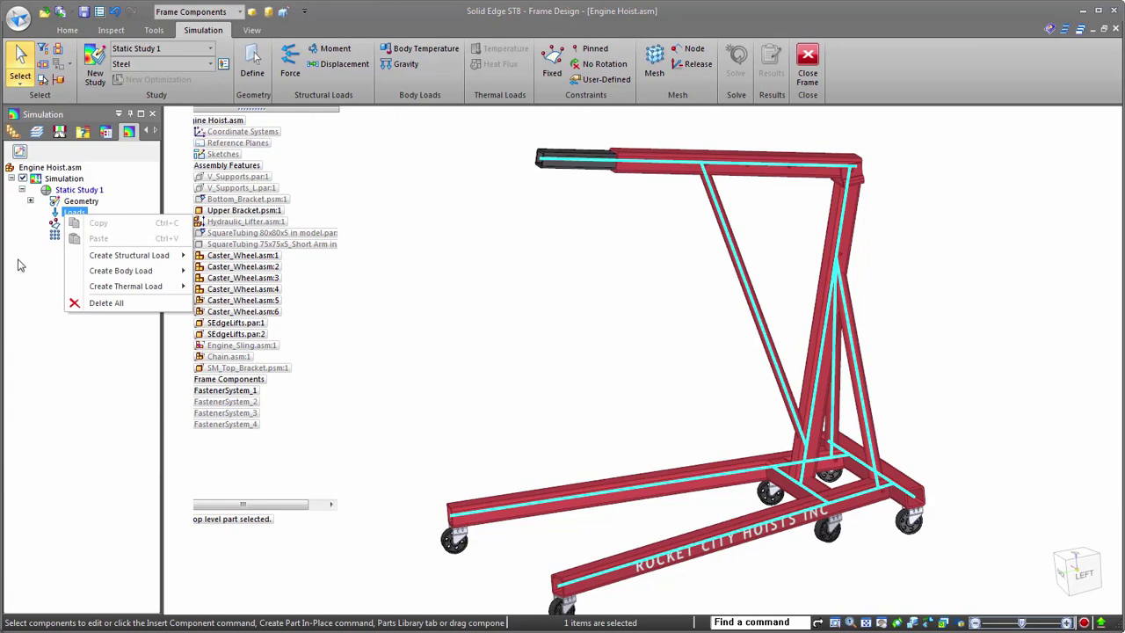
pyautogui.click(50, 313)
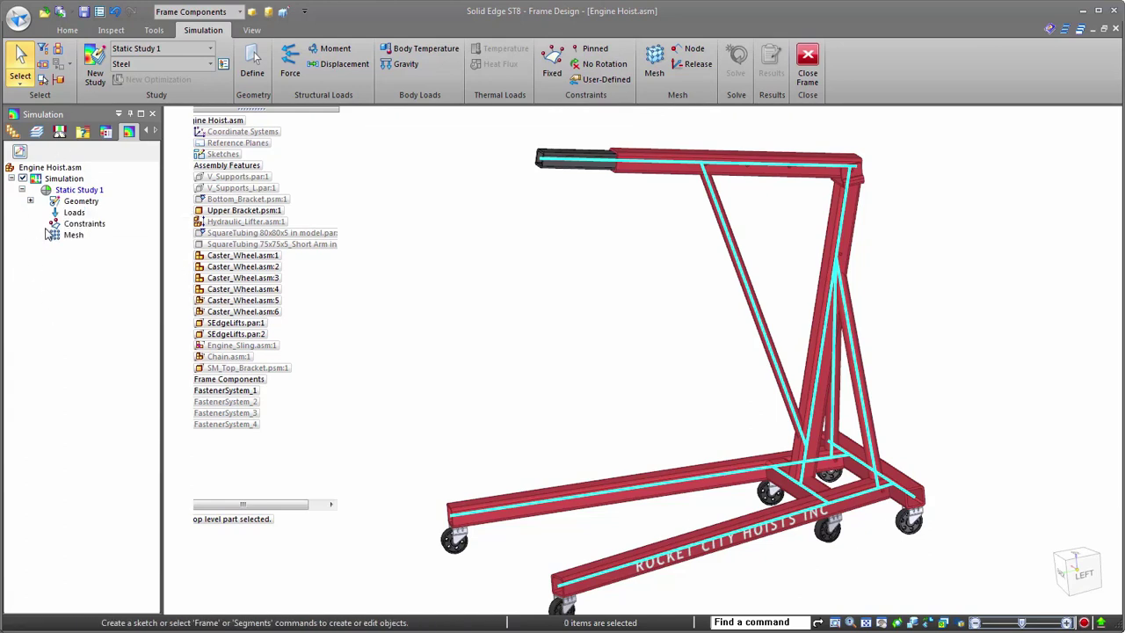
pyautogui.click(62, 179)
pyautogui.rightClick(60, 179)
pyautogui.click(71, 296)
# - Create a force load using node selection and apply it to the free end of the hoist's boom
pyautogui.rightClick(74, 212)
pyautogui.moveTo(131, 257)
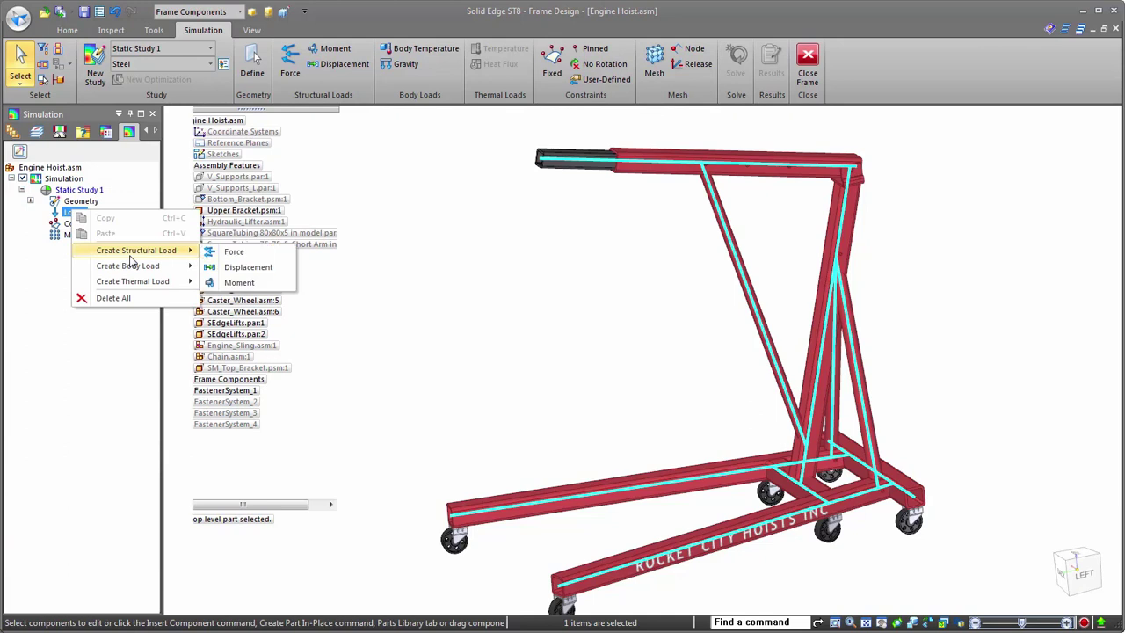
pyautogui.click(226, 253)
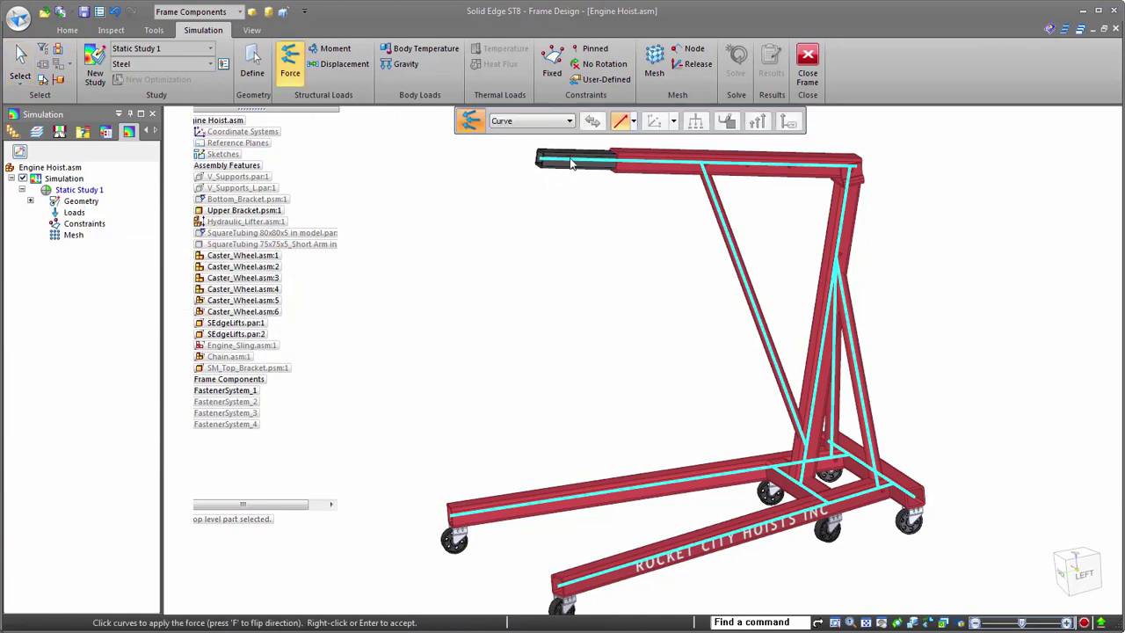
pyautogui.click(547, 121)
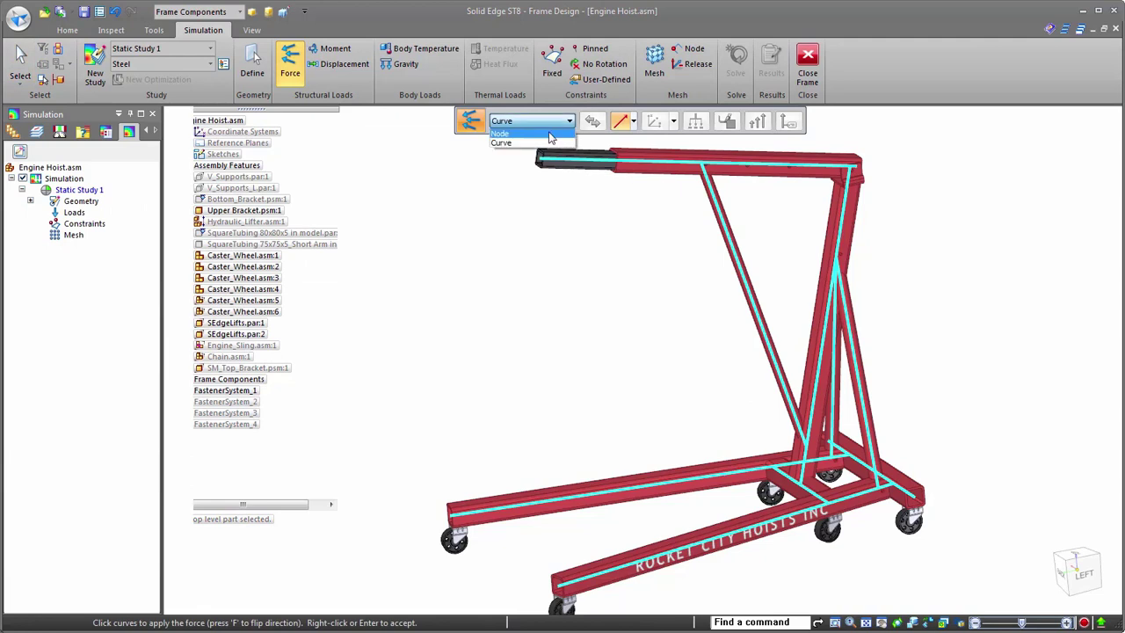
pyautogui.click(501, 133)
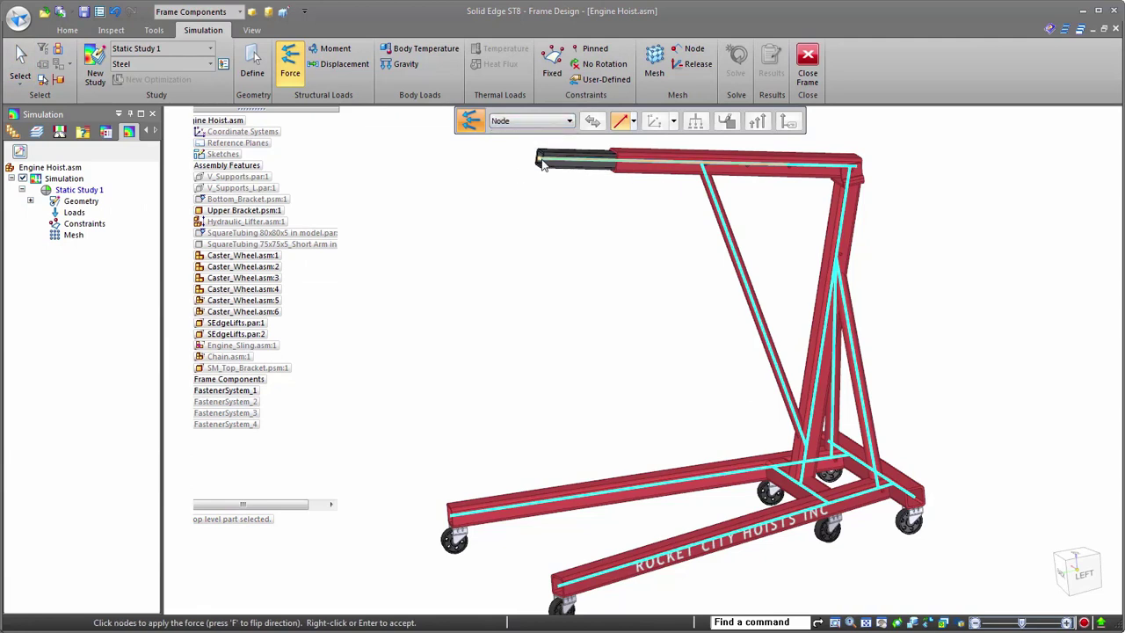
pyautogui.click(542, 164)
pyautogui.scroll(-1, 527, 388)
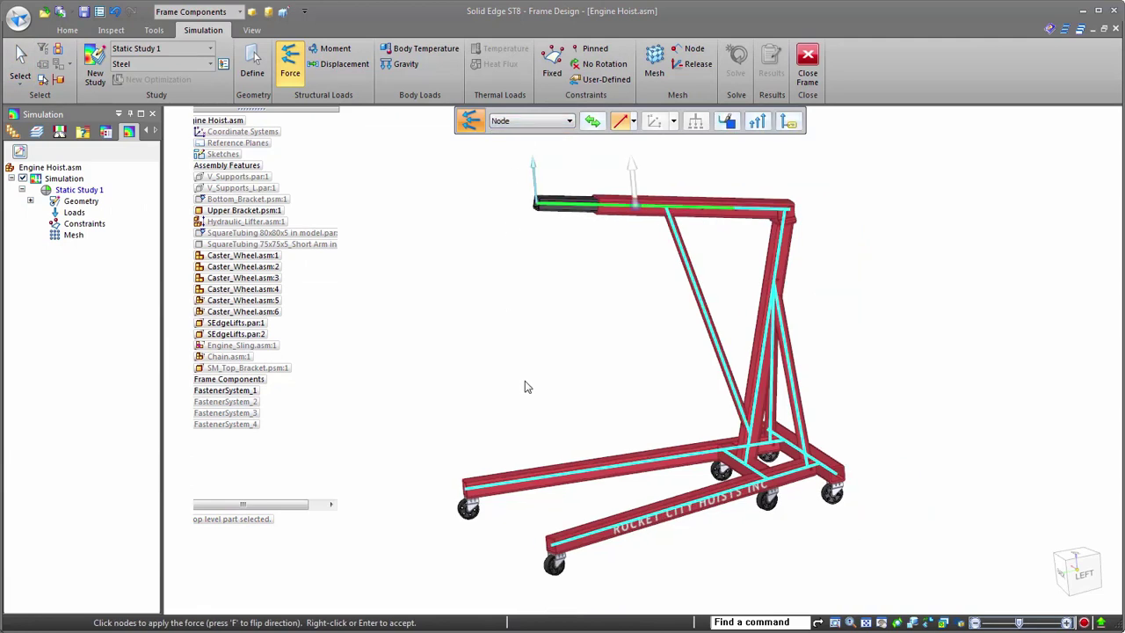
# - Flip the boom-end force to point downward, set its value to 20 and accept the load
pyautogui.click(593, 121)
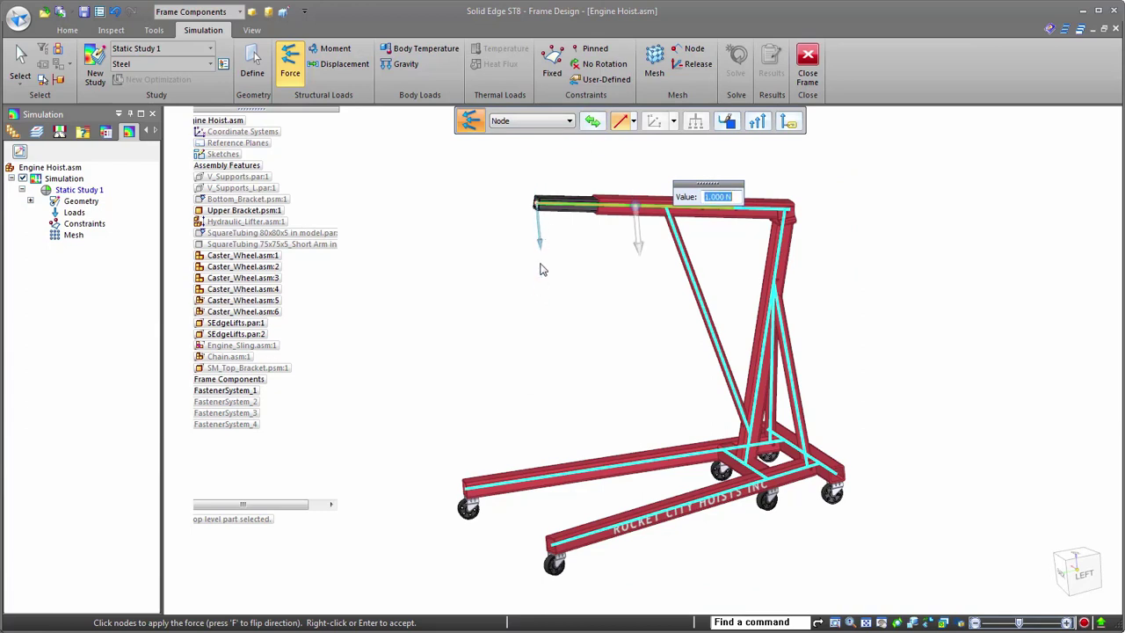
pyautogui.scroll(1, 540, 277)
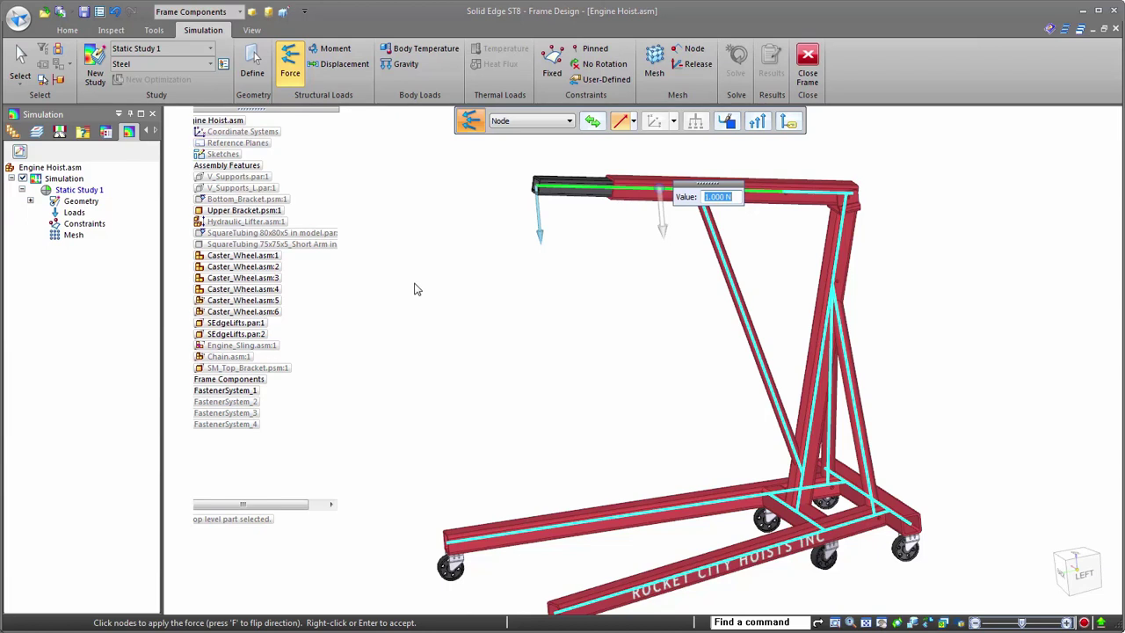
pyautogui.write('20')
pyautogui.press('Return')
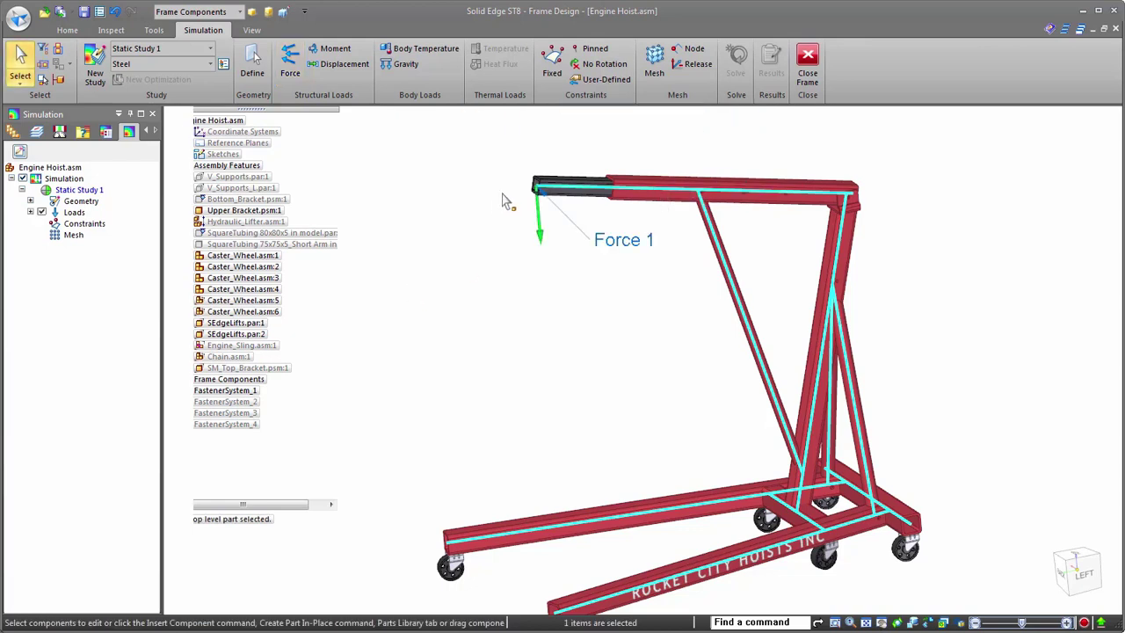
pyautogui.scroll(-1, 614, 143)
pyautogui.click(600, 321)
# - Start a fixed constraint with node selection and pick the front end nodes of both base legs
pyautogui.rightClick(102, 227)
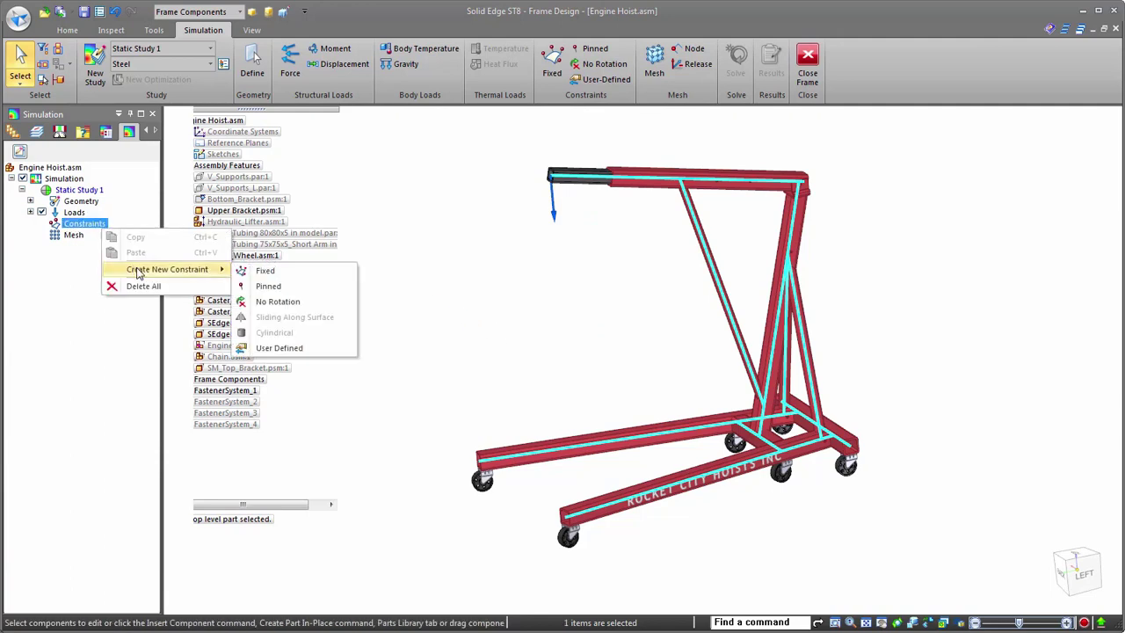
pyautogui.moveTo(164, 270)
pyautogui.click(283, 275)
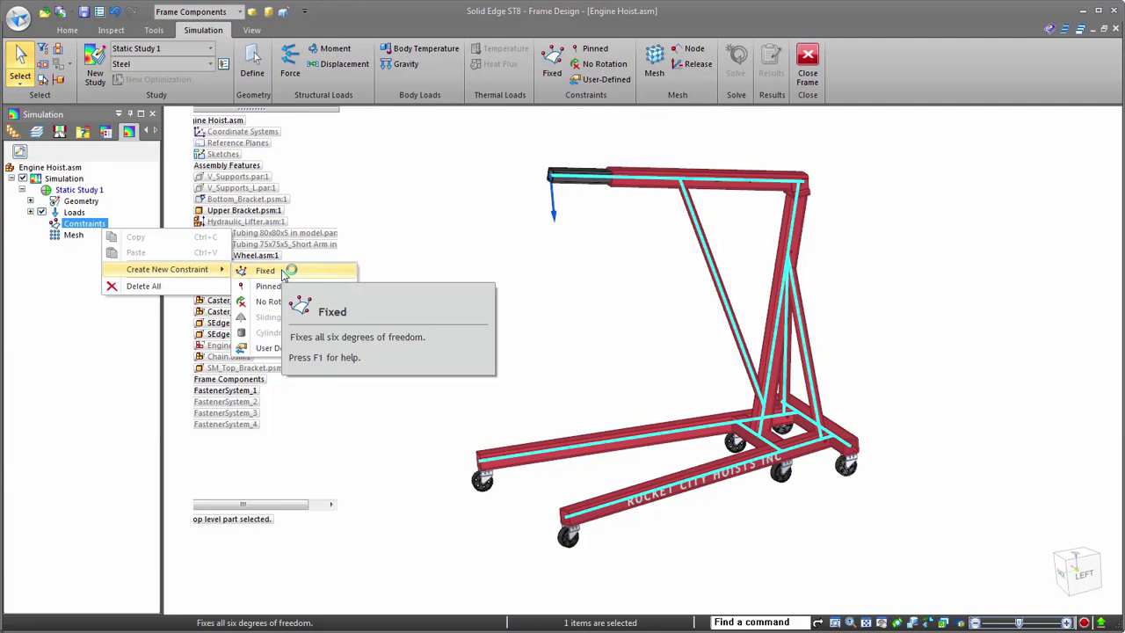
pyautogui.click(283, 272)
pyautogui.click(530, 123)
pyautogui.click(529, 123)
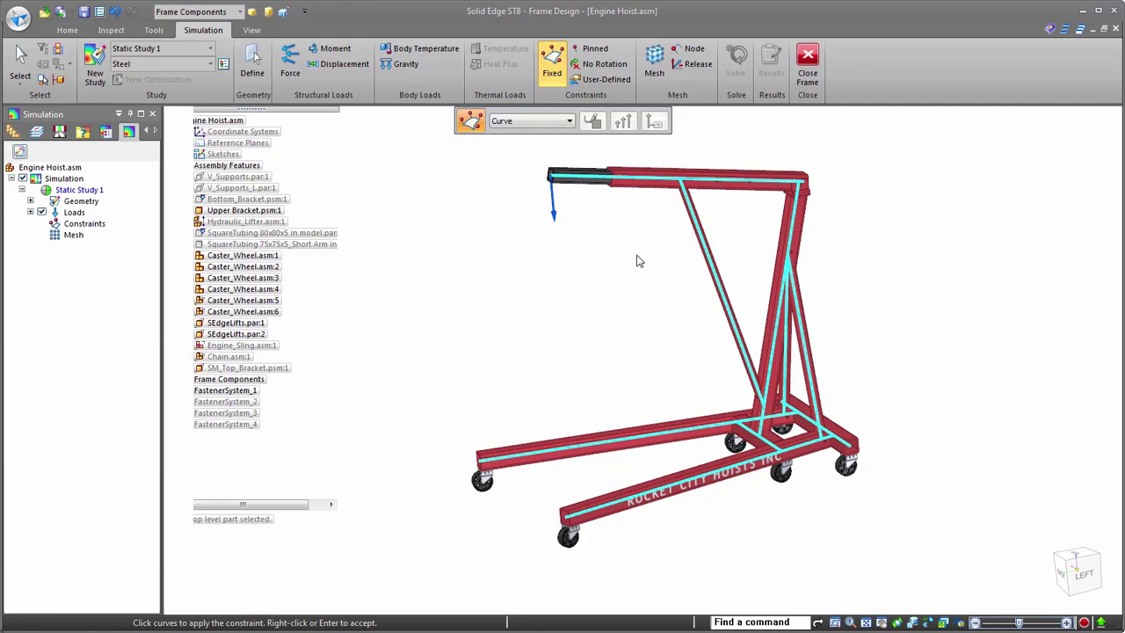
pyautogui.click(544, 122)
pyautogui.click(526, 142)
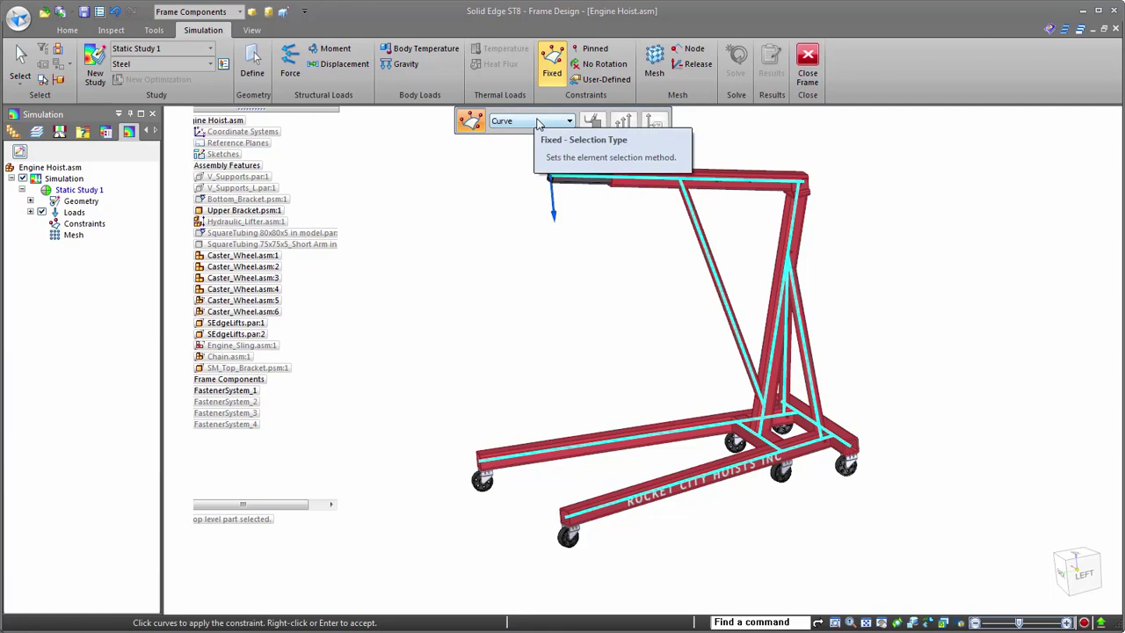
pyautogui.scroll(1, 540, 124)
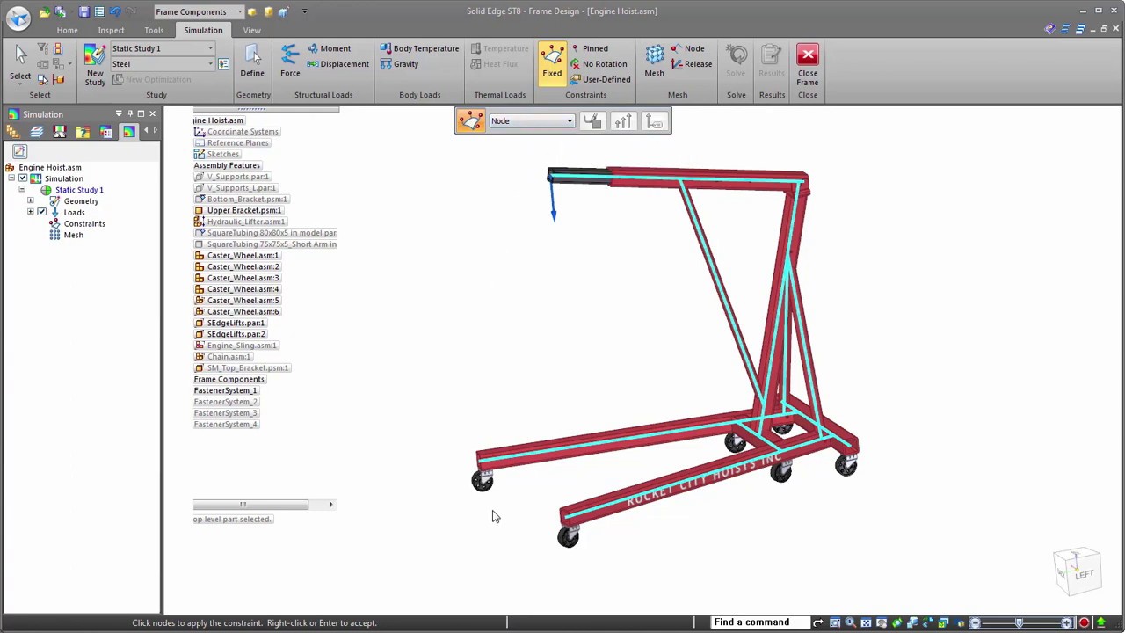
pyautogui.scroll(3, 493, 506)
pyautogui.click(453, 459)
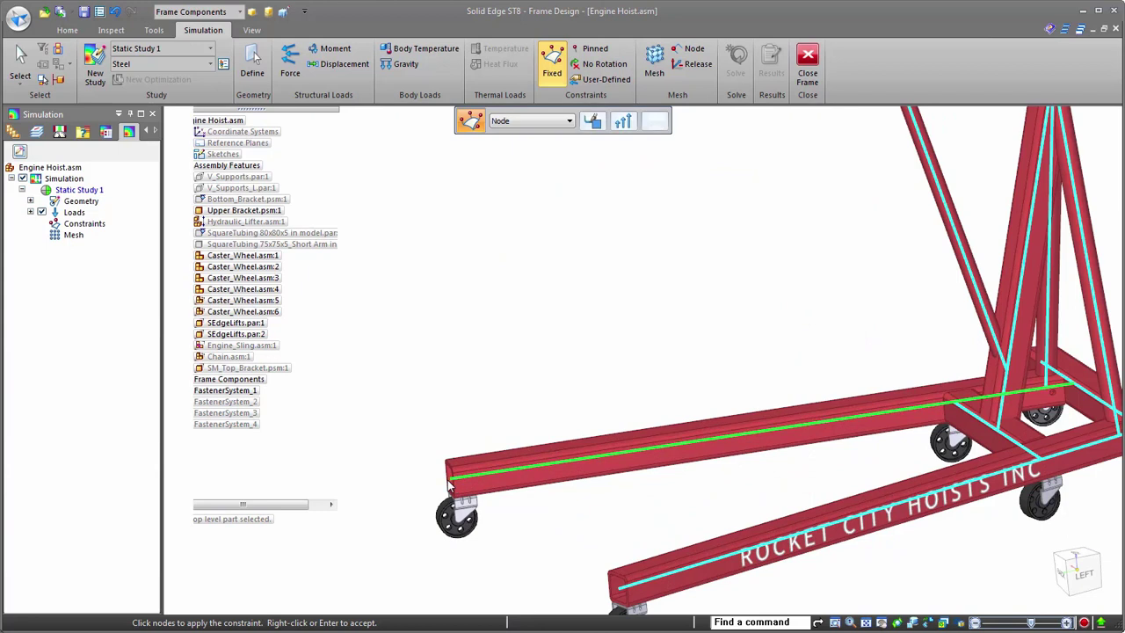
pyautogui.click(591, 546)
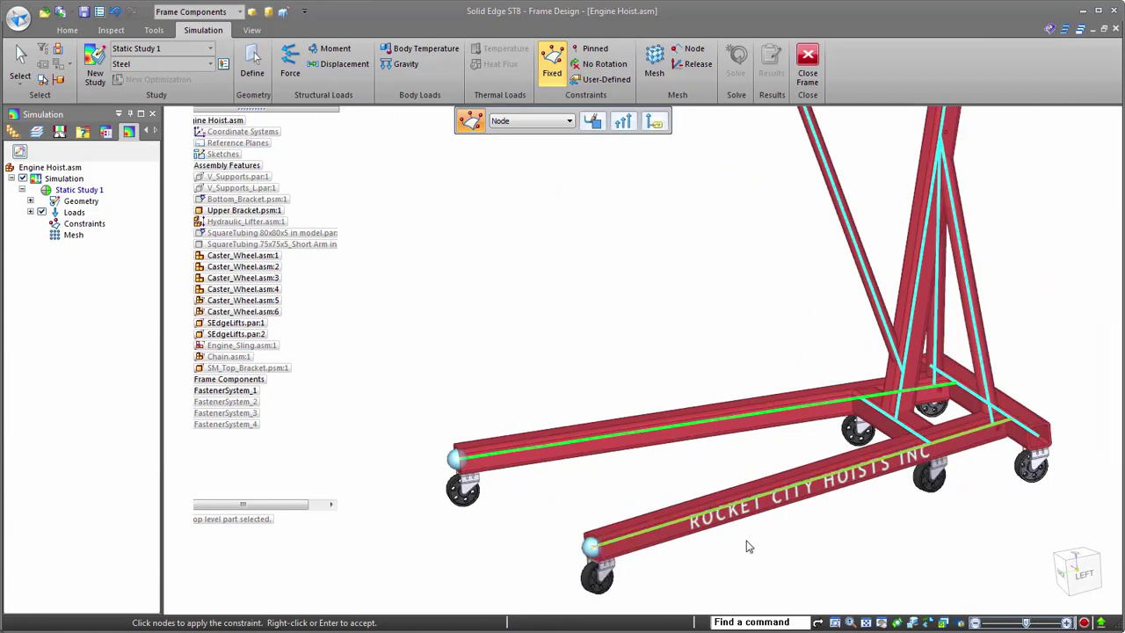
# - Add both end nodes of the rear cross beam and of the inner cross member to the fixed constraint, and accept it
pyautogui.click(1039, 435)
pyautogui.moveTo(1030, 462); pyautogui.dragTo(972, 478, button='middle')
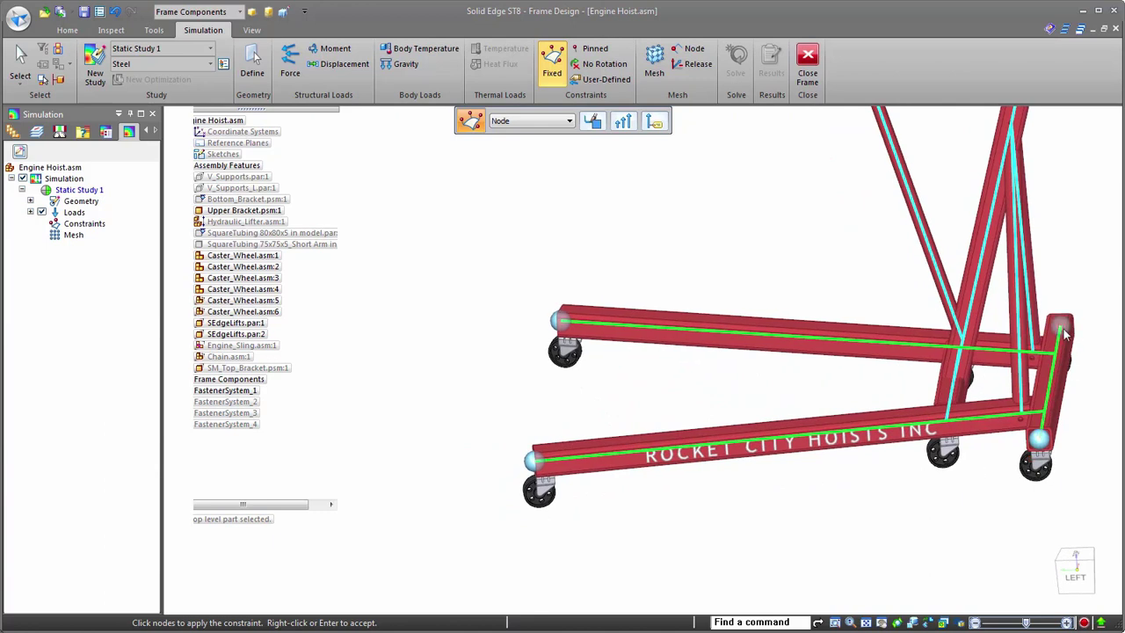
pyautogui.moveTo(946, 421); pyautogui.dragTo(1011, 424, button='middle')
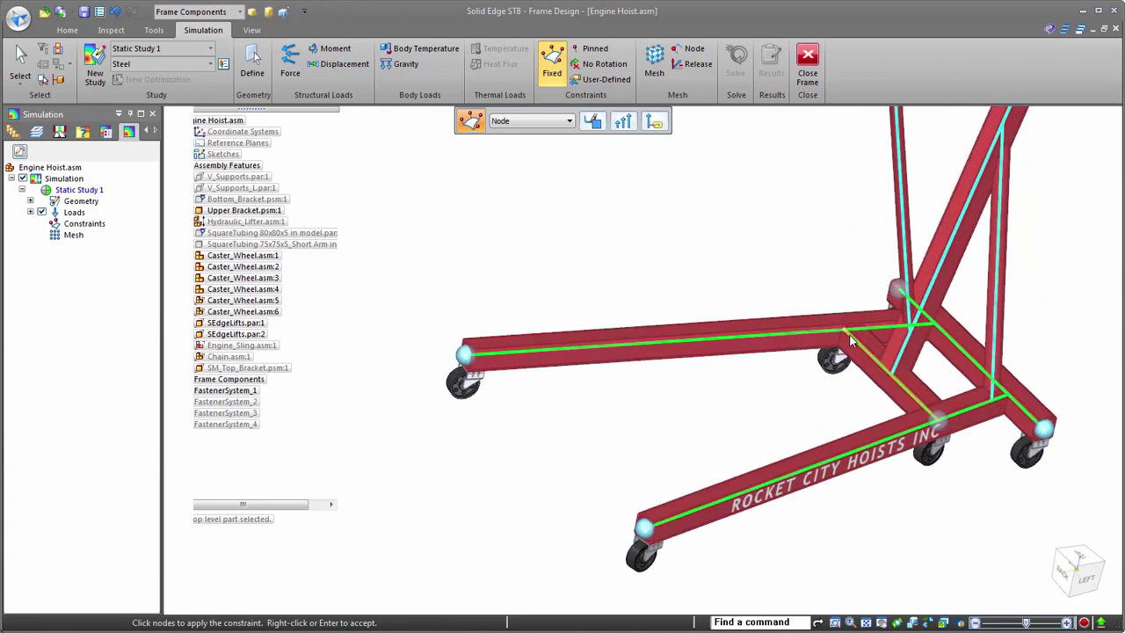
pyautogui.moveTo(738, 313); pyautogui.dragTo(748, 313, button='middle')
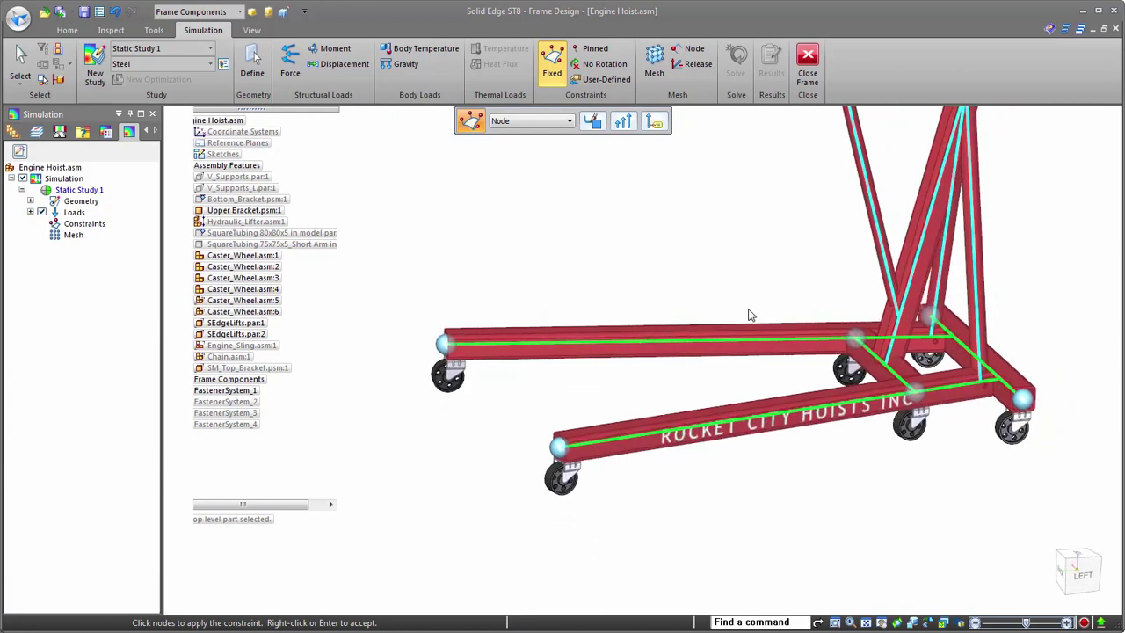
pyautogui.rightClick(748, 490)
pyautogui.scroll(-4, 748, 557)
pyautogui.scroll(3, 725, 547)
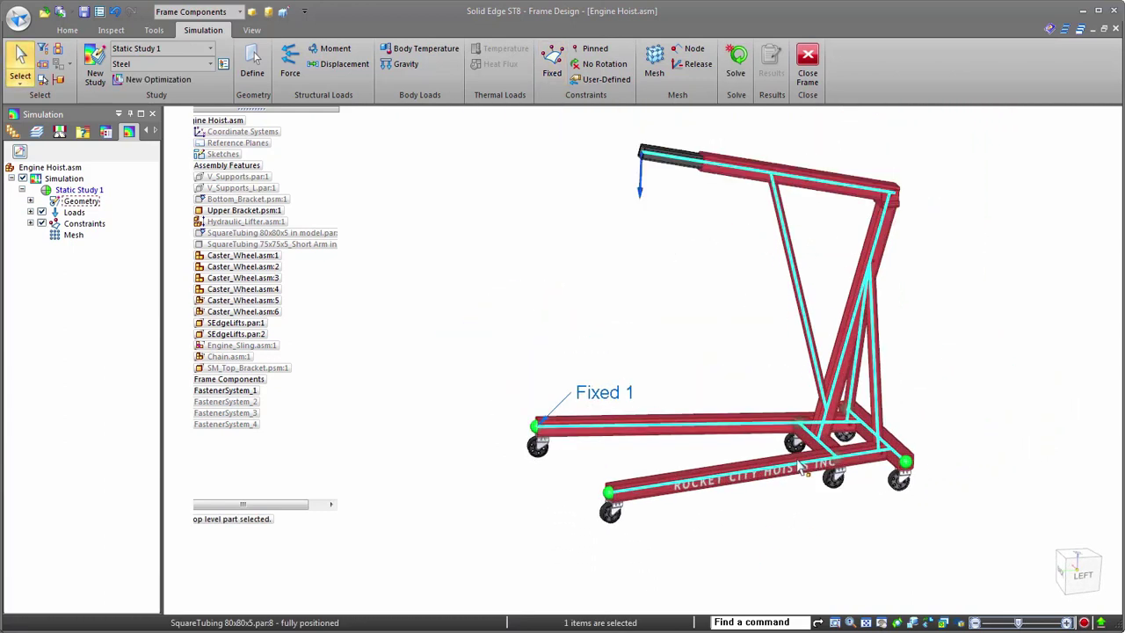
# - Create a pinned constraint on the lower end nodes of the upright mast and both rear support braces
pyautogui.rightClick(79, 223)
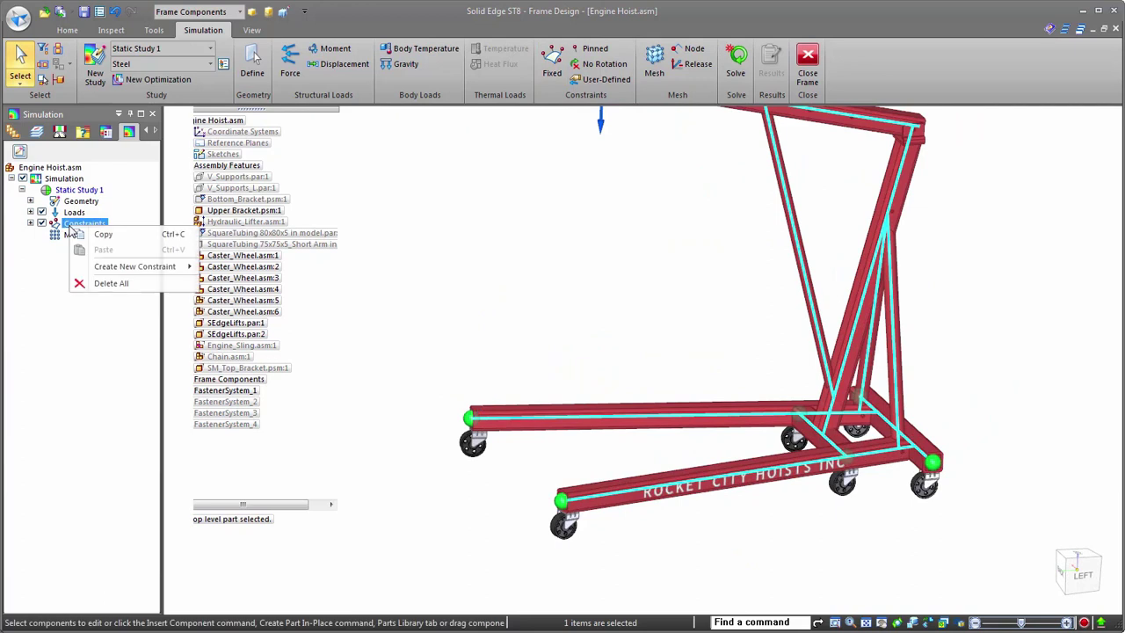
pyautogui.moveTo(132, 266)
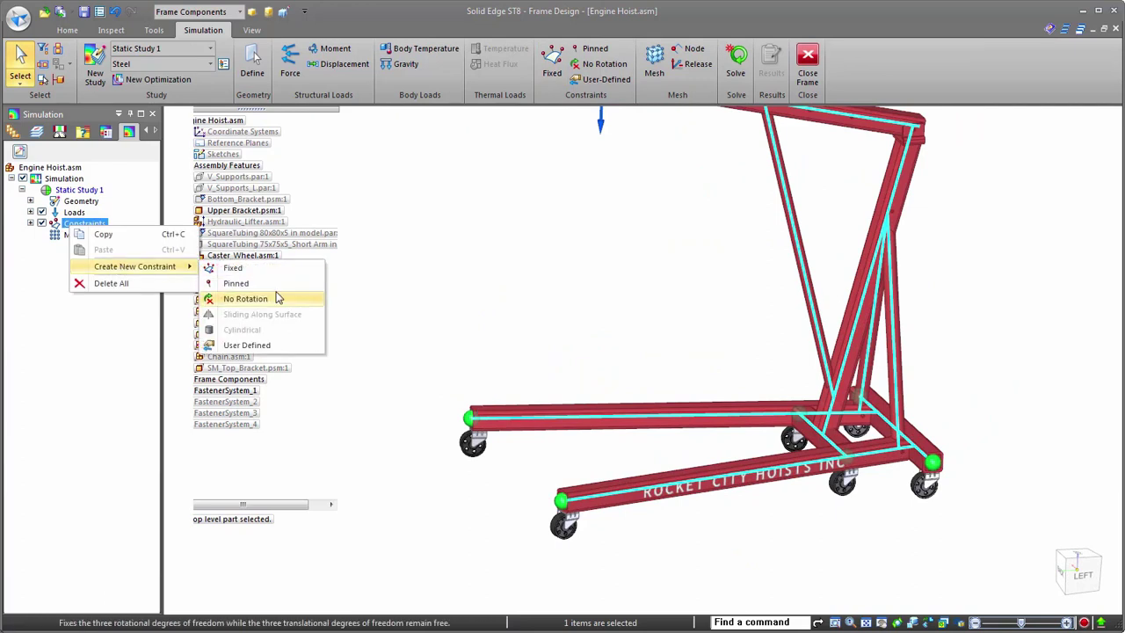
pyautogui.click(272, 283)
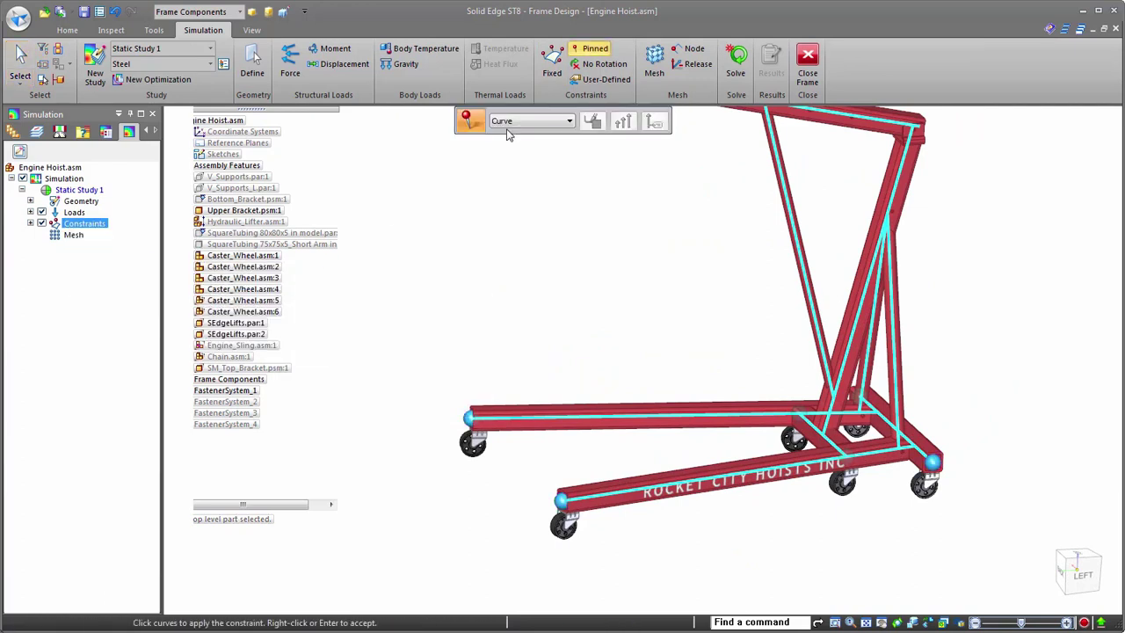
pyautogui.scroll(-1, 518, 122)
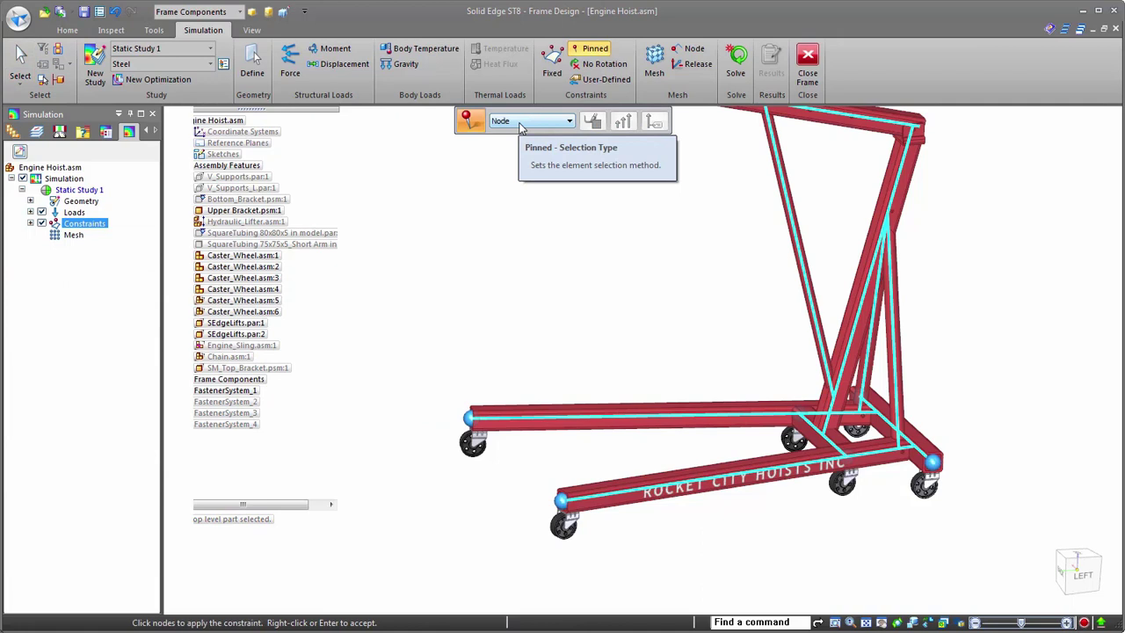
pyautogui.click(826, 428)
pyautogui.moveTo(865, 430); pyautogui.dragTo(886, 454, button='middle')
pyautogui.scroll(-2, 886, 454)
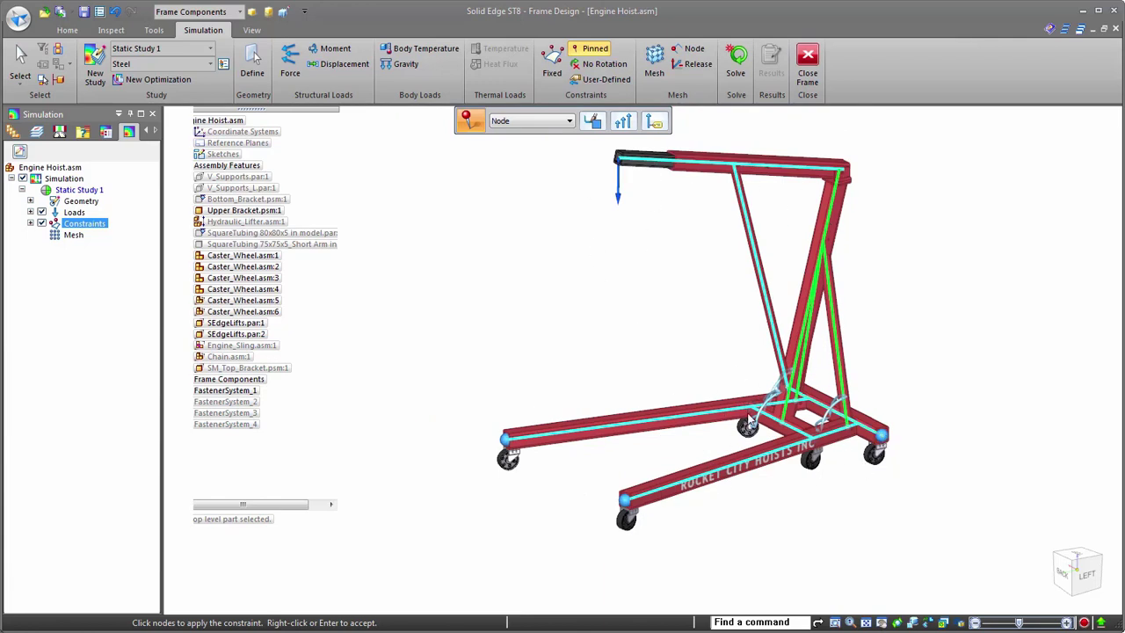
pyautogui.scroll(1, 813, 410)
pyautogui.moveTo(785, 415); pyautogui.dragTo(678, 360, button='middle')
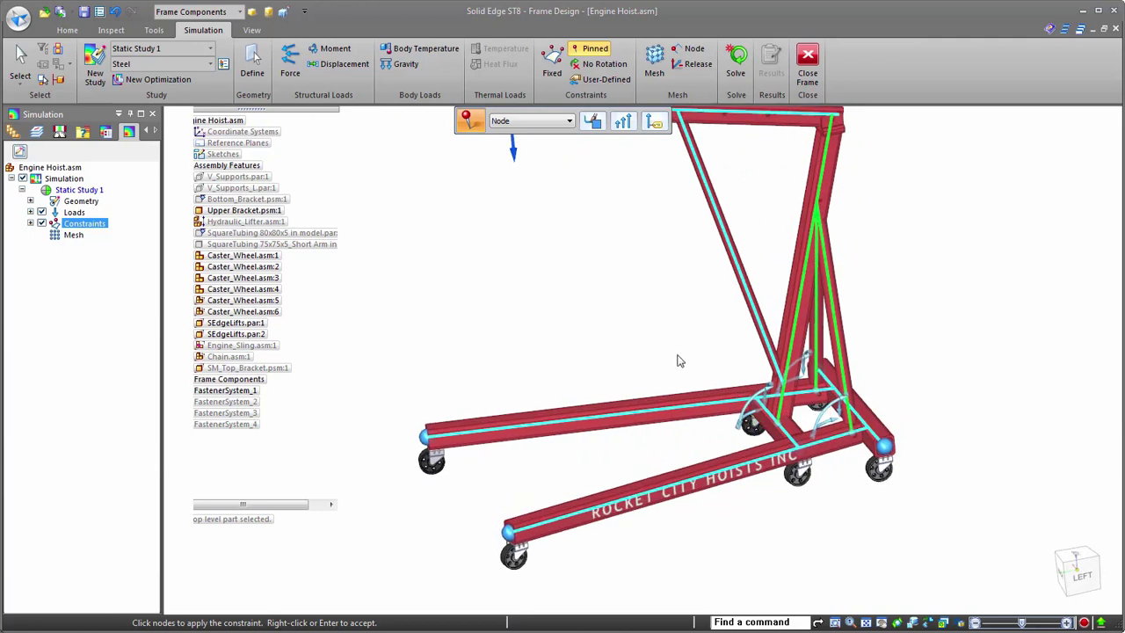
pyautogui.rightClick(677, 360)
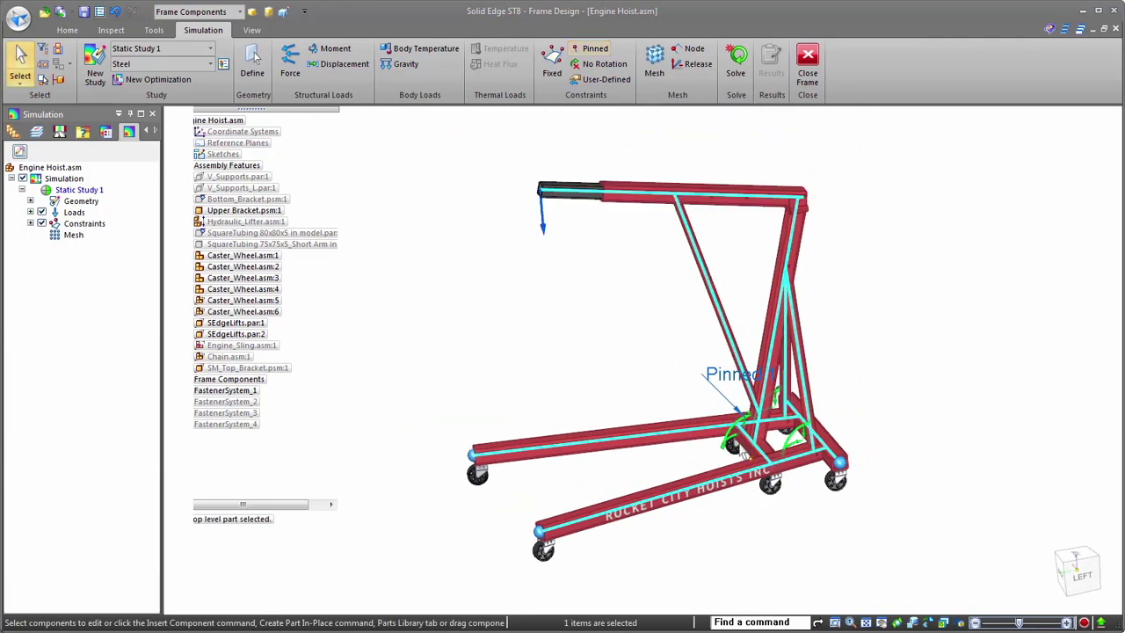
pyautogui.scroll(-2, 676, 458)
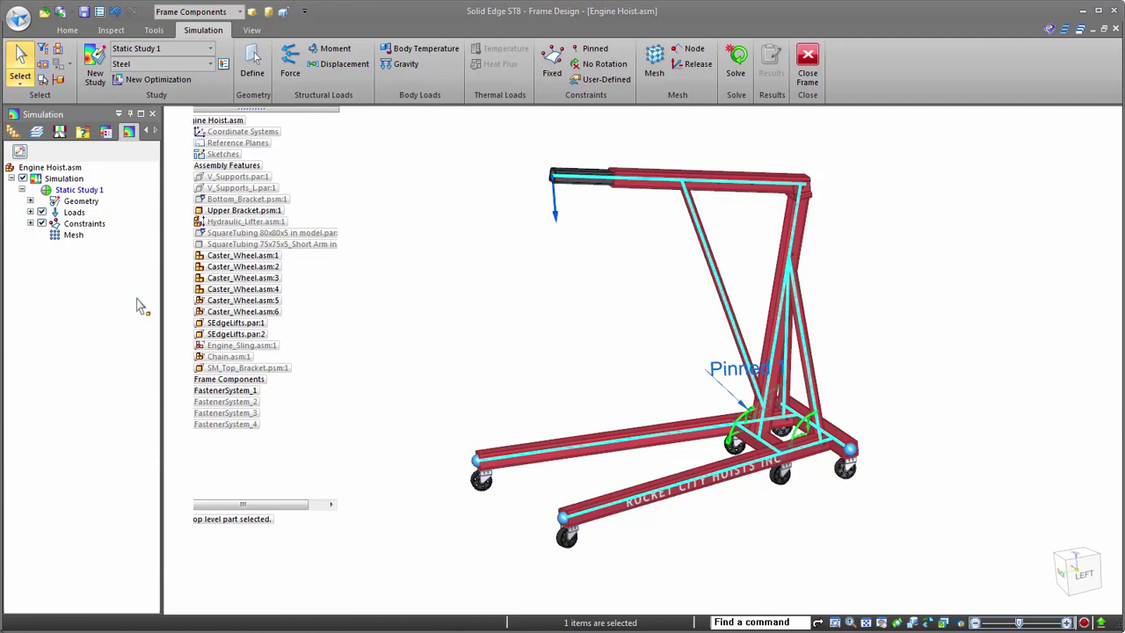
# - Generate the beam mesh for the hoist frame and solve the study
pyautogui.rightClick(71, 237)
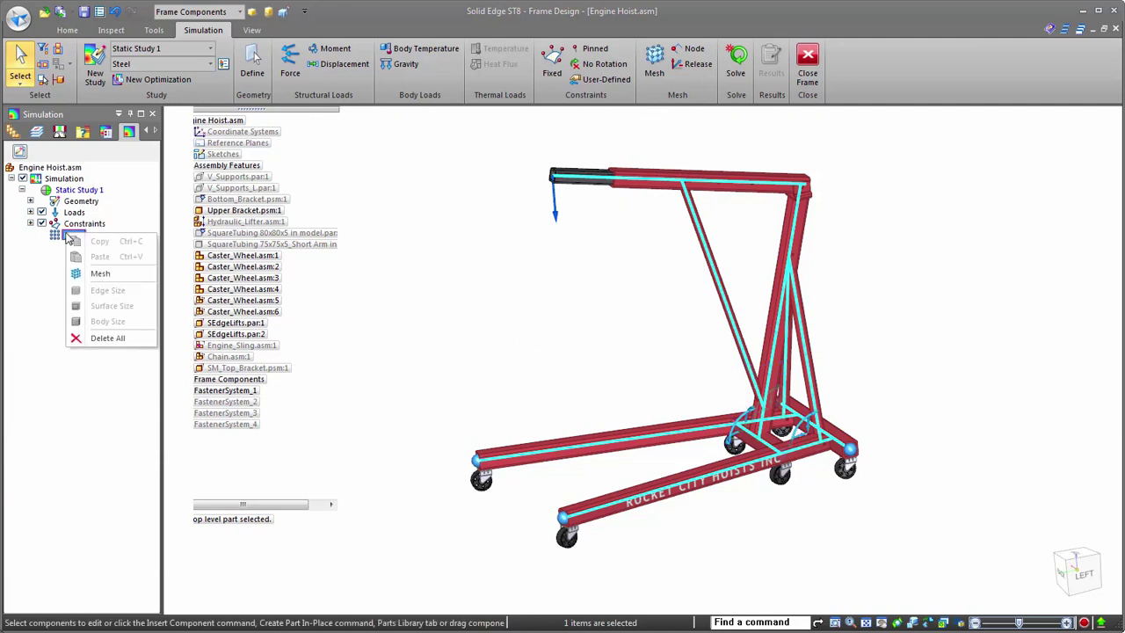
pyautogui.click(99, 274)
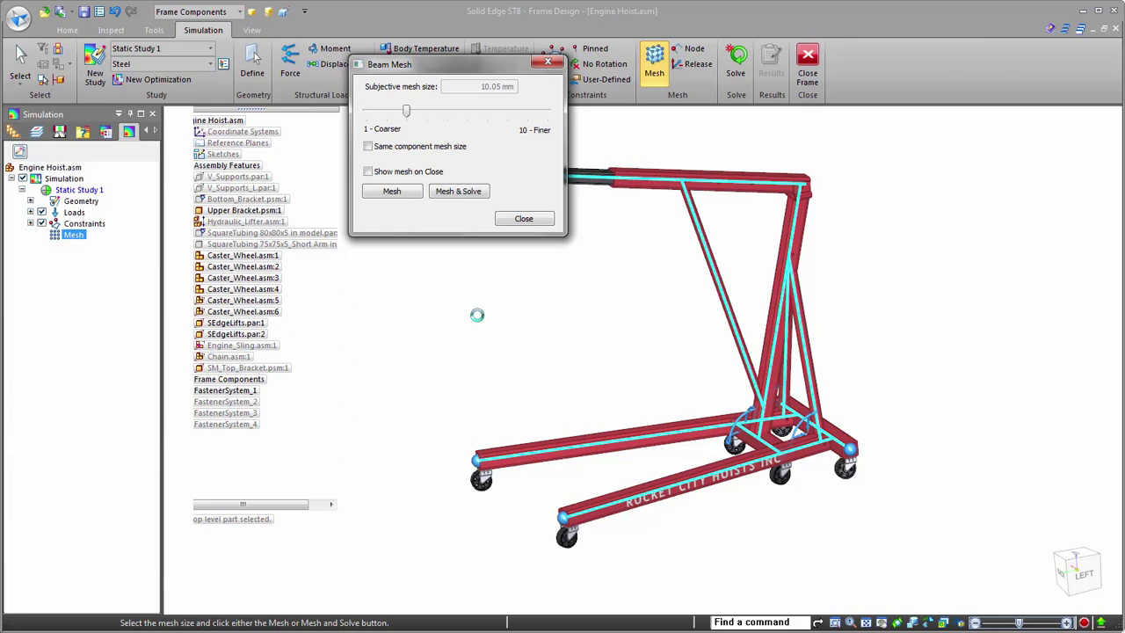
pyautogui.click(459, 198)
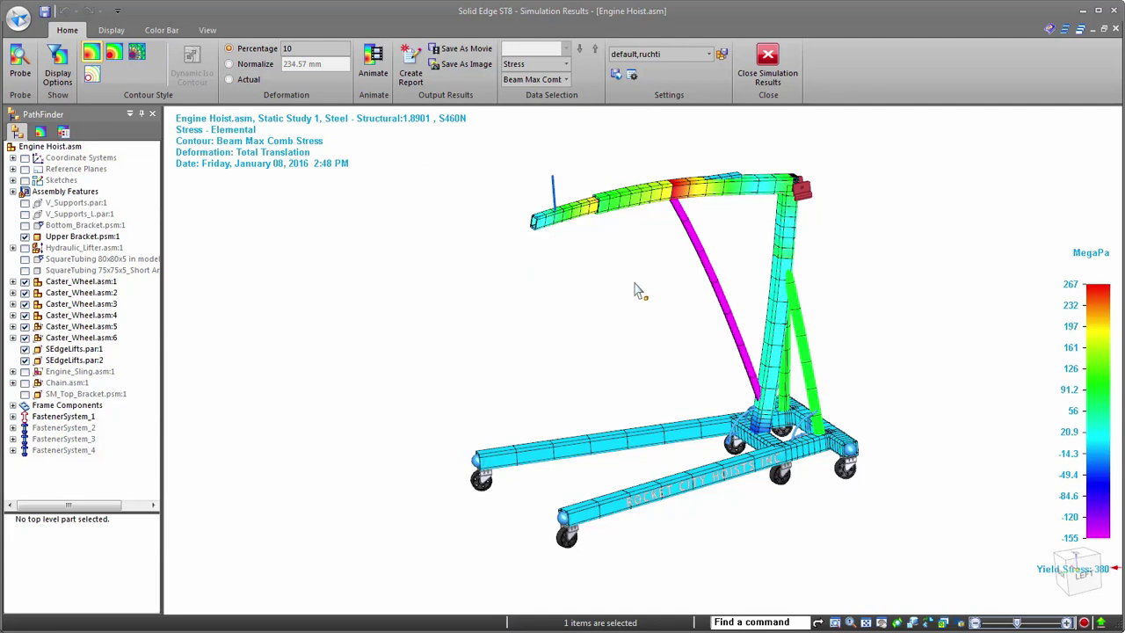
# - Examine the Beam Max Comb Stress contours on the boom, diagonal strut, rear braces and base of the hoist
pyautogui.scroll(5, 697, 214)
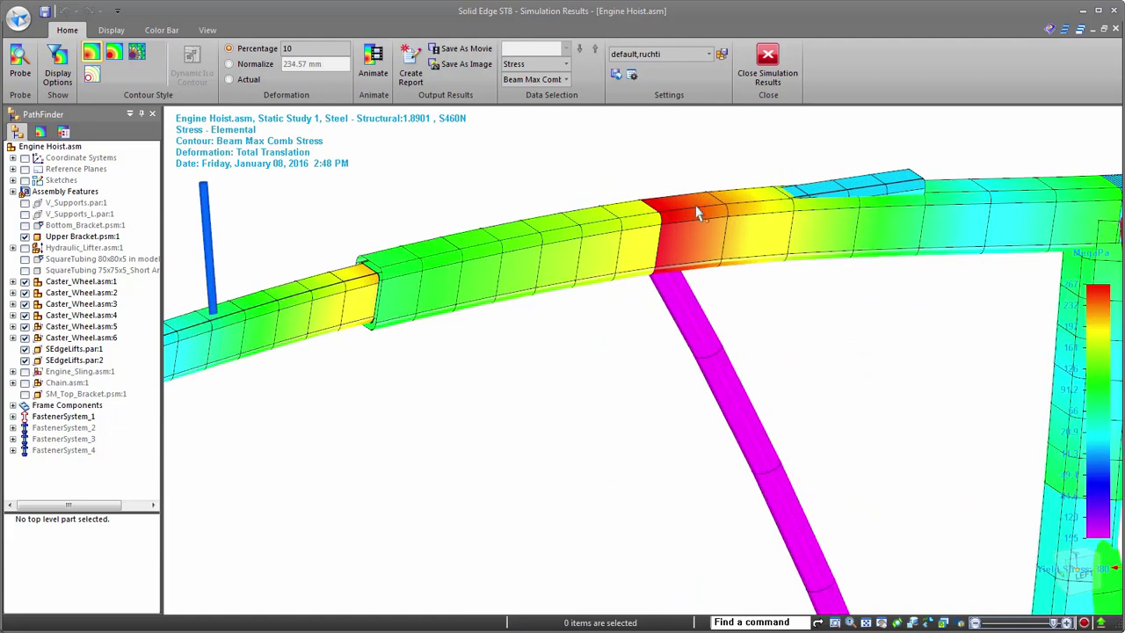
pyautogui.scroll(-4, 630, 251)
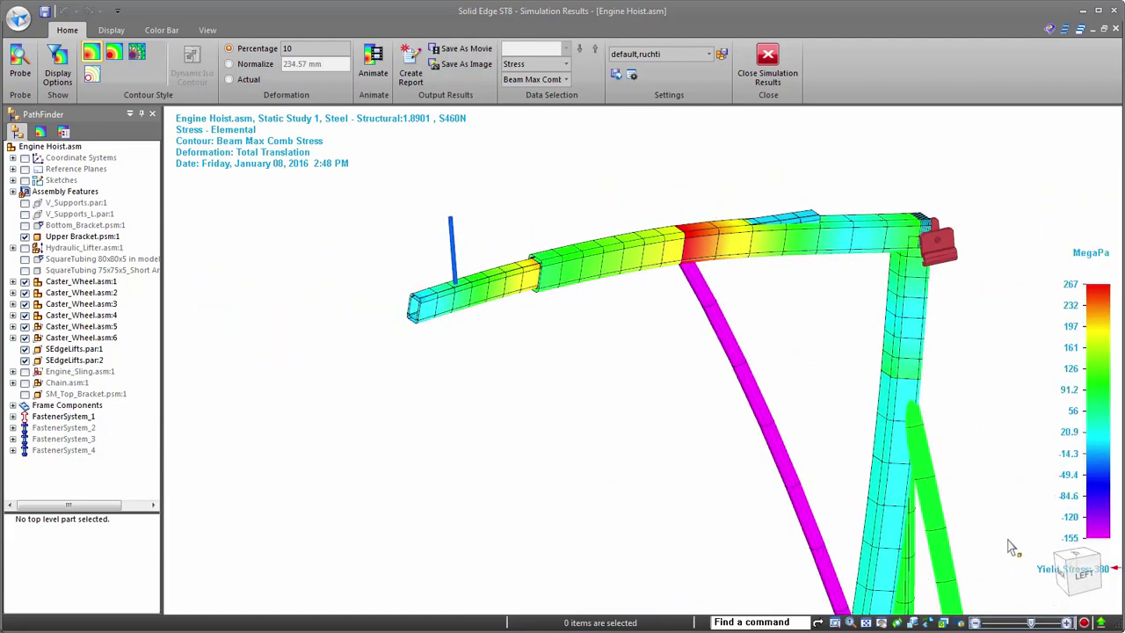
pyautogui.scroll(-3, 803, 131)
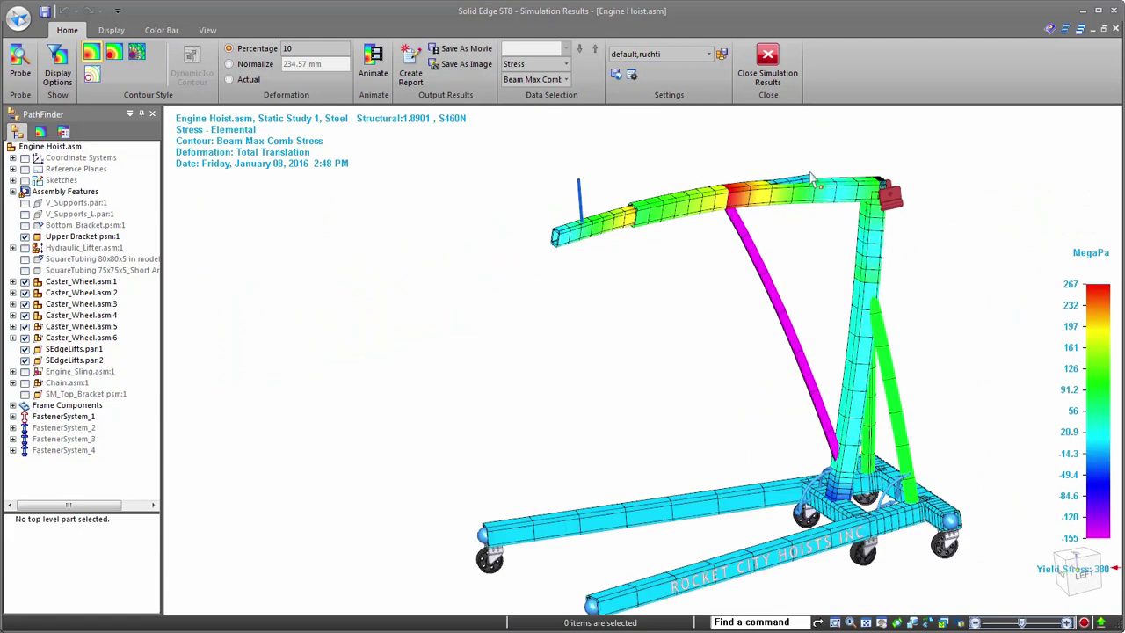
pyautogui.moveTo(891, 499); pyautogui.dragTo(772, 511, button='middle')
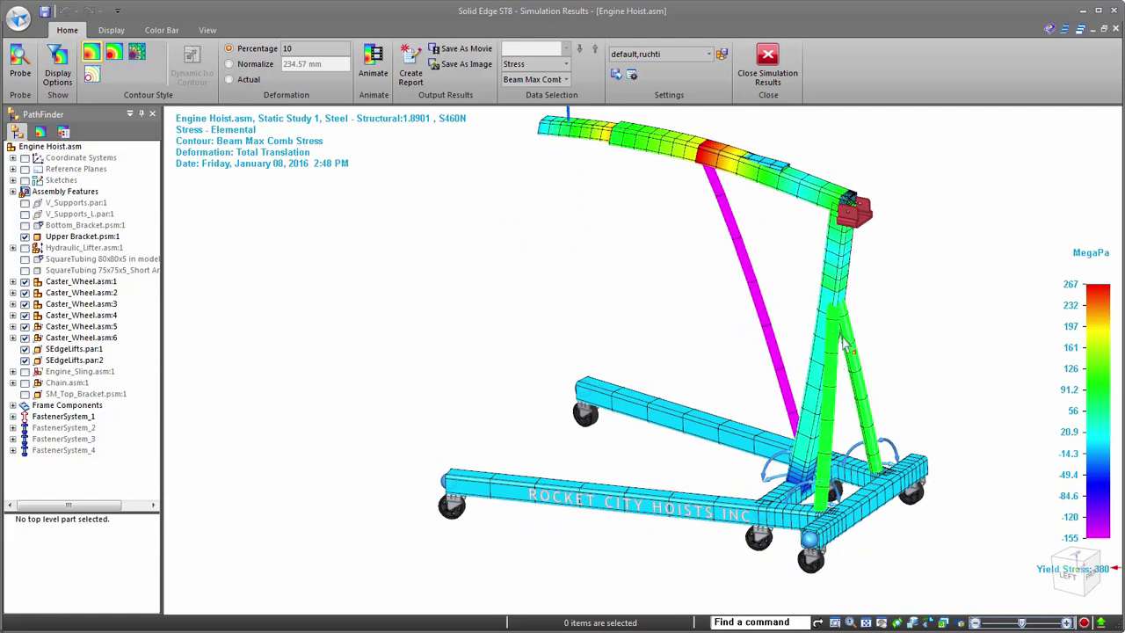
pyautogui.scroll(2, 866, 466)
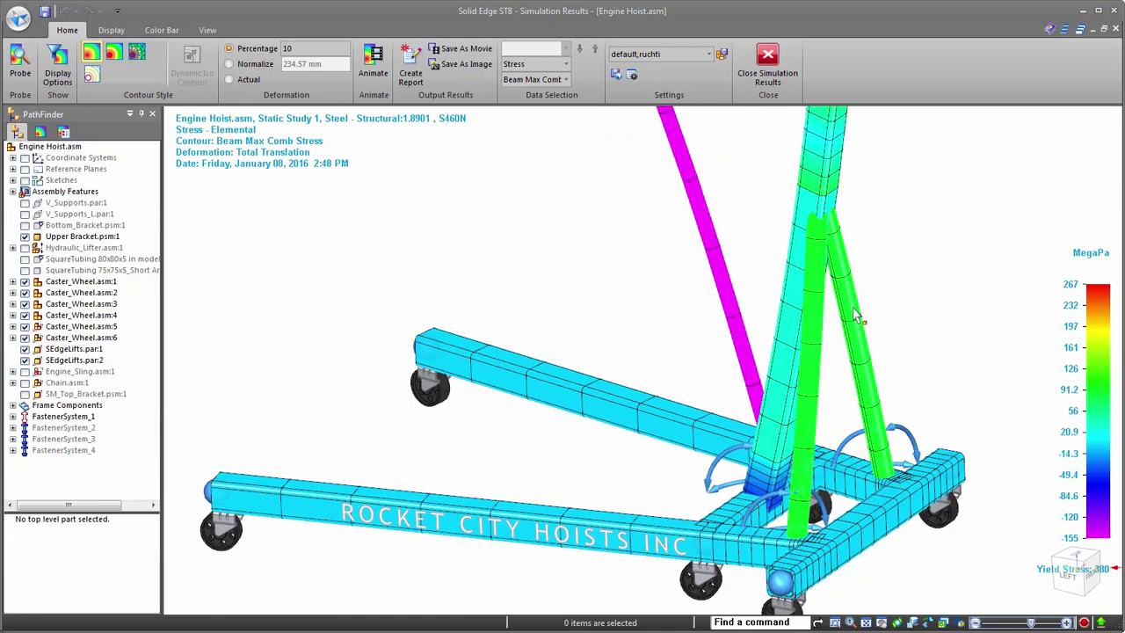
# - Look over the stress contours on the complete hoist and close the simulation results
pyautogui.scroll(-2, 857, 317)
pyautogui.scroll(-2, 957, 392)
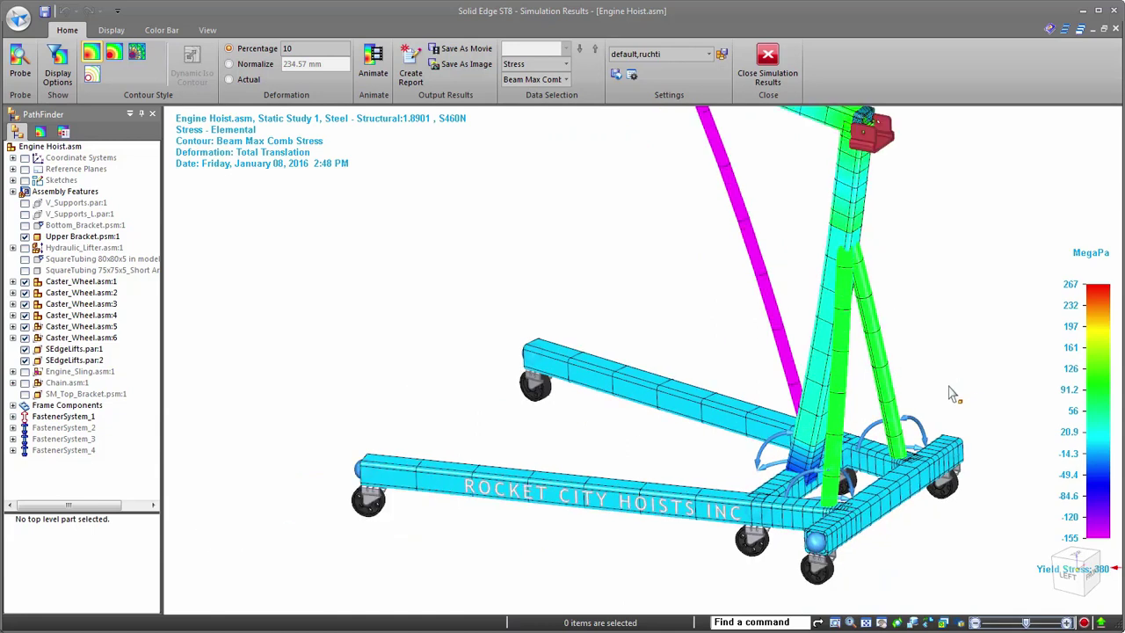
pyautogui.scroll(-2, 886, 556)
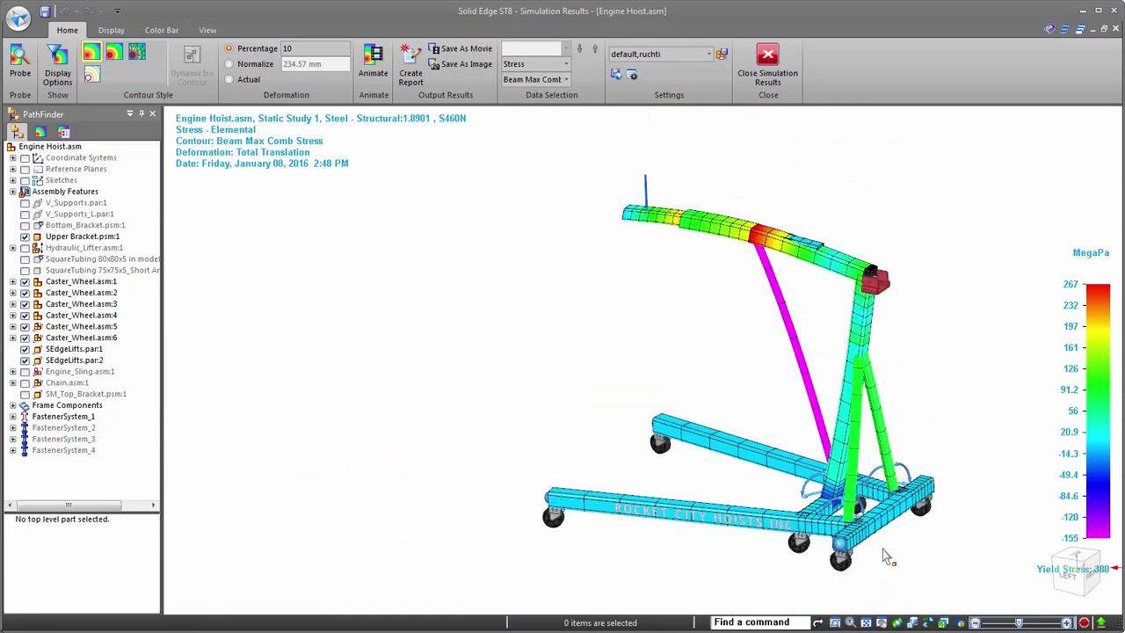
pyautogui.moveTo(856, 484); pyautogui.dragTo(873, 506, button='middle')
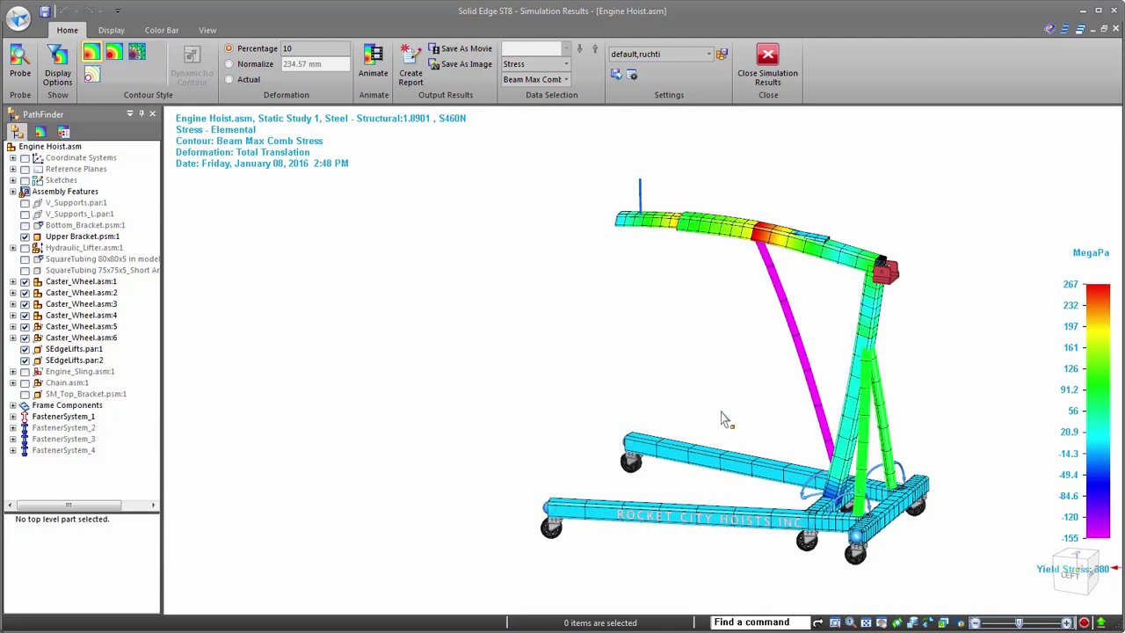
pyautogui.click(767, 64)
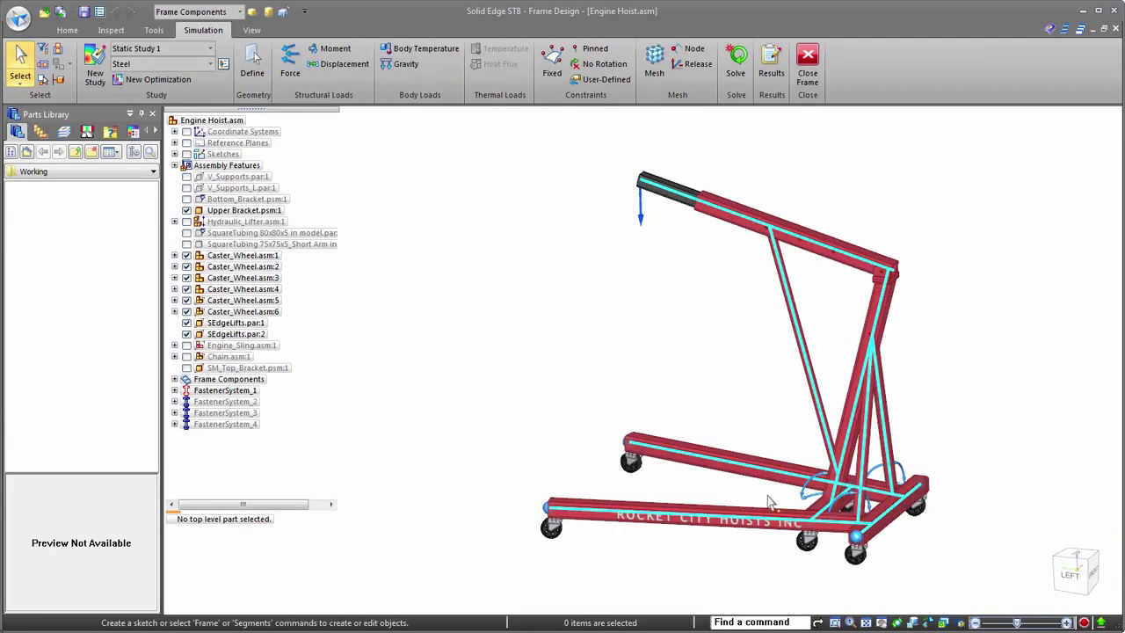
# - Open the near rear support brace's frame for editing at the path and cross-section step
pyautogui.click(862, 458)
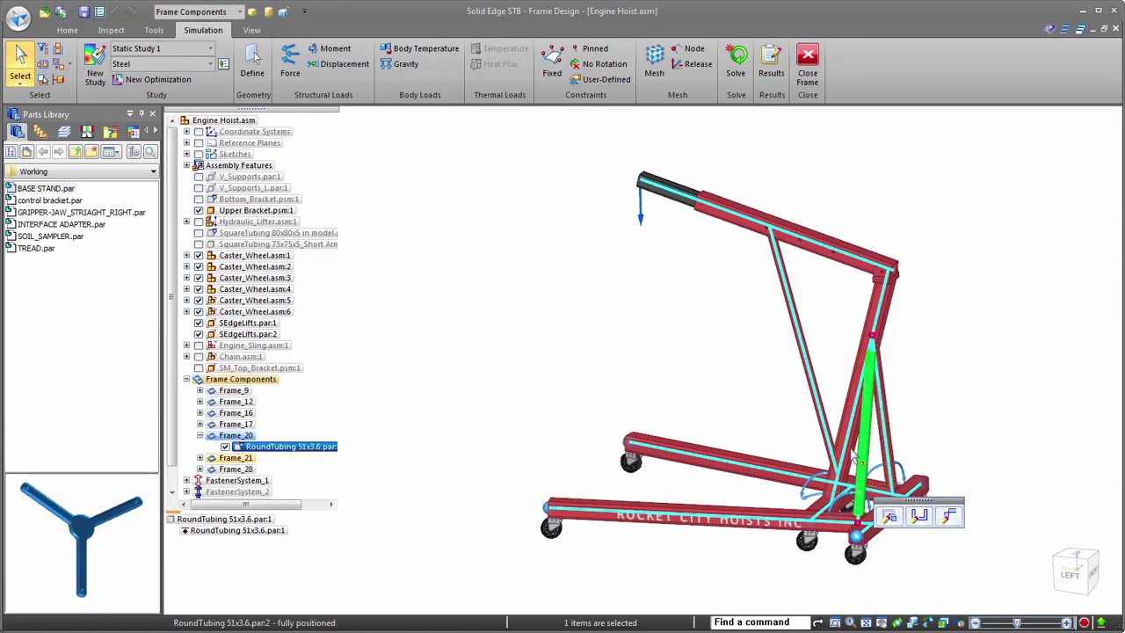
pyautogui.click(891, 517)
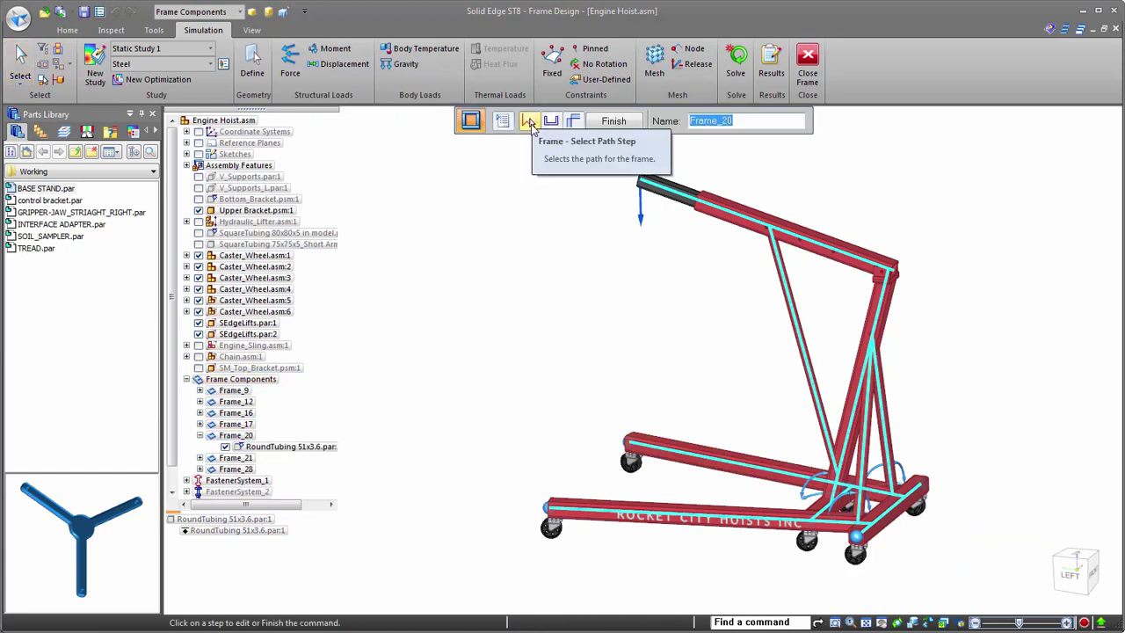
pyautogui.click(528, 122)
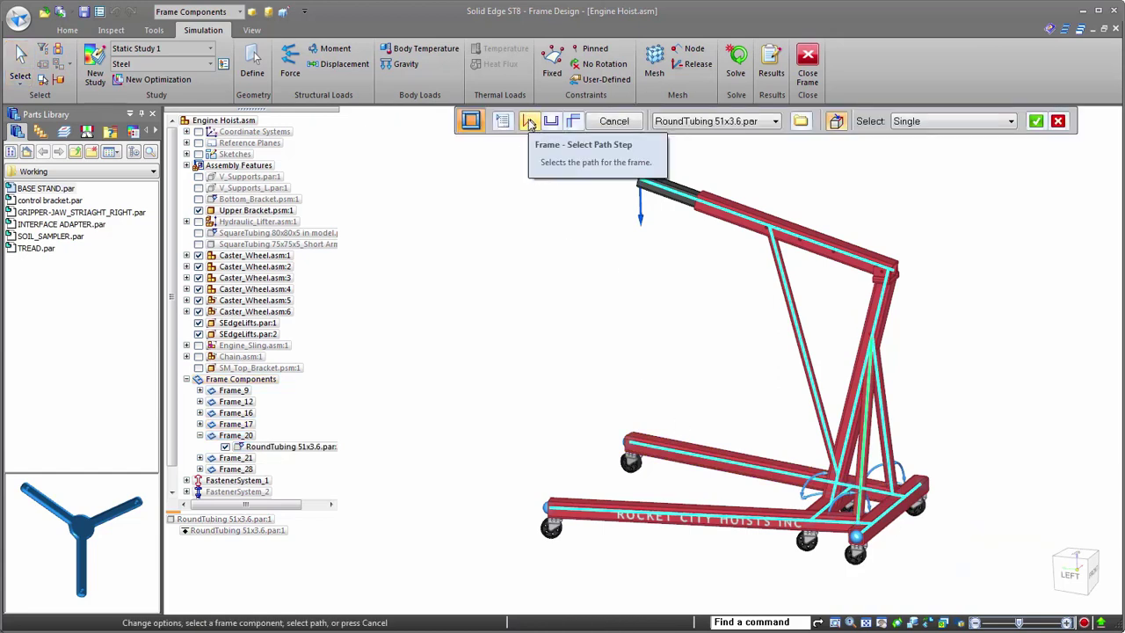
pyautogui.click(723, 123)
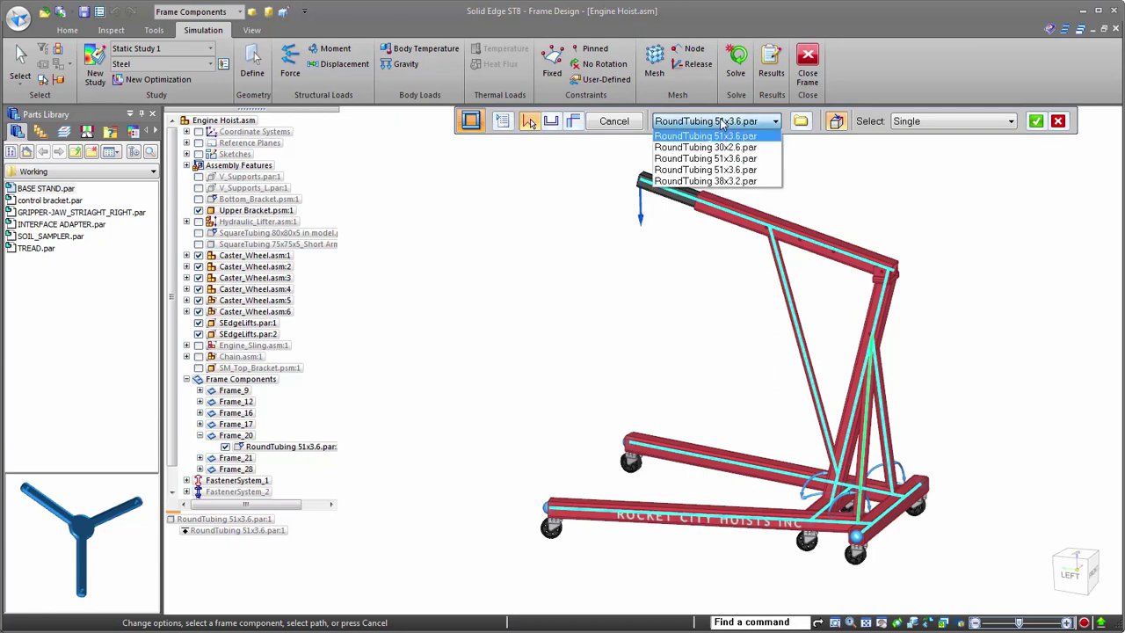
pyautogui.click(705, 158)
# - Browse the DIN Round Tubing frame library and preview the RoundTubing 30x2.6 section
pyautogui.click(801, 122)
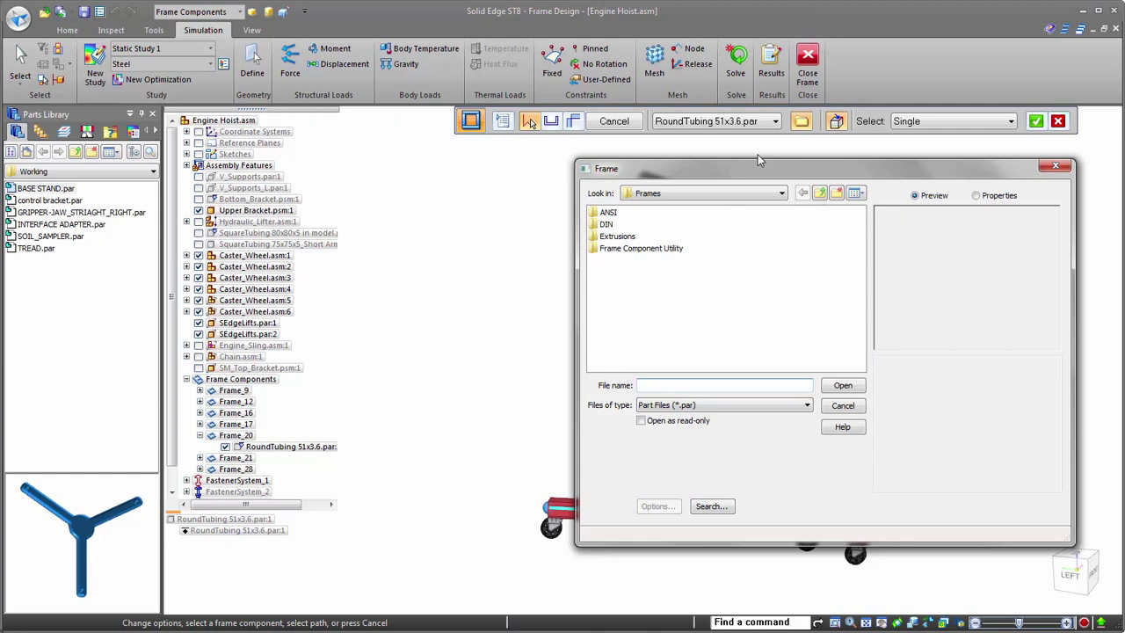
pyautogui.doubleClick(606, 225)
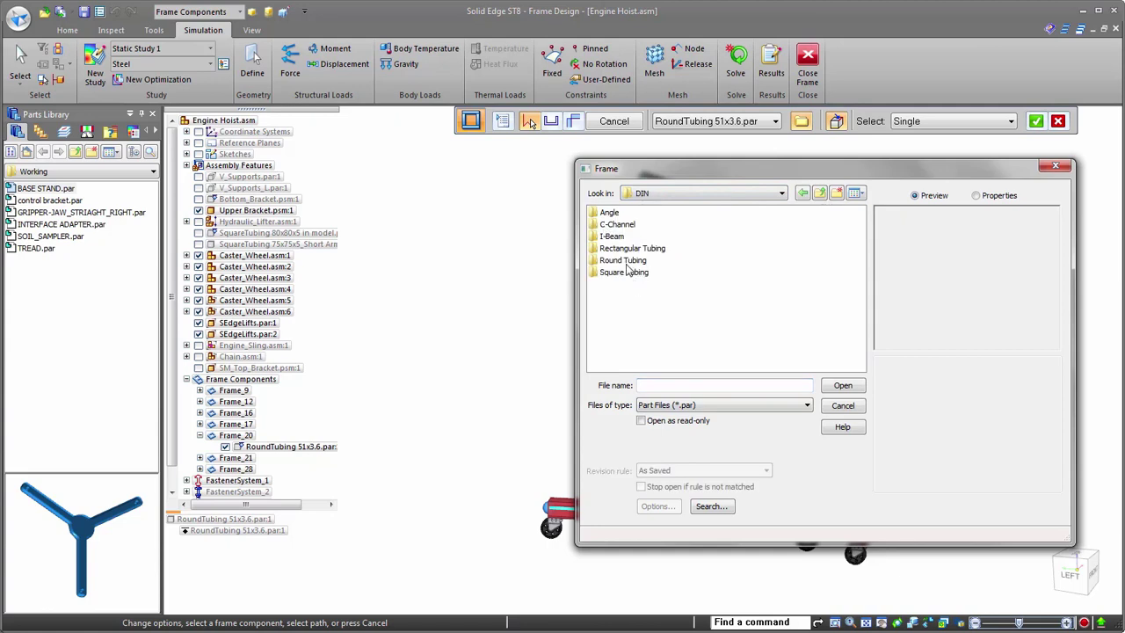
pyautogui.doubleClick(625, 261)
pyautogui.click(663, 225)
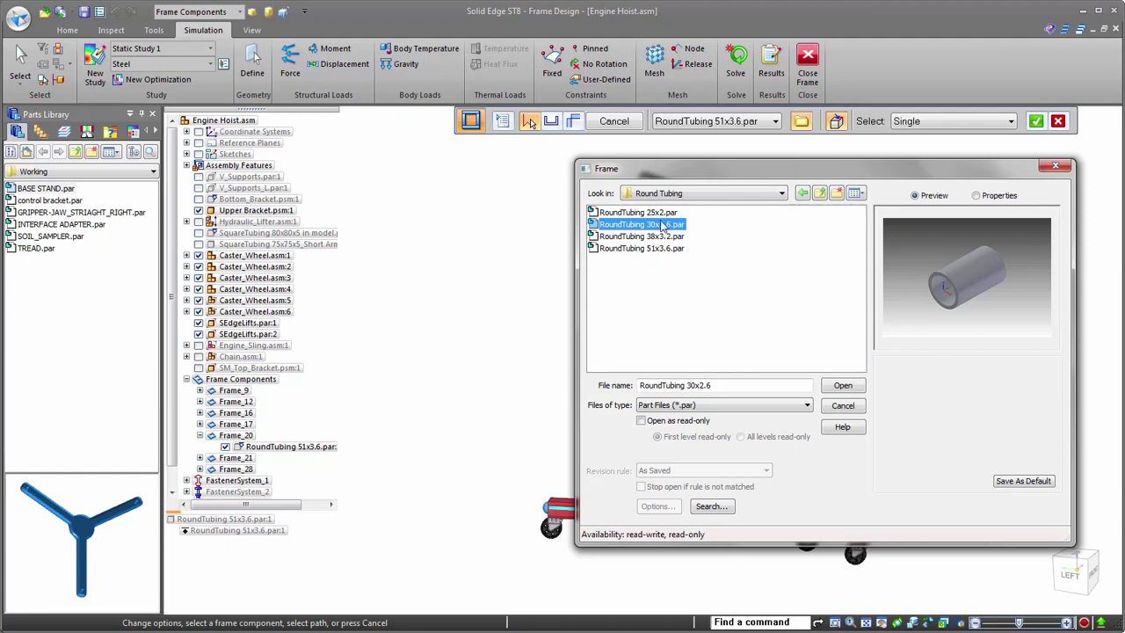
pyautogui.click(843, 385)
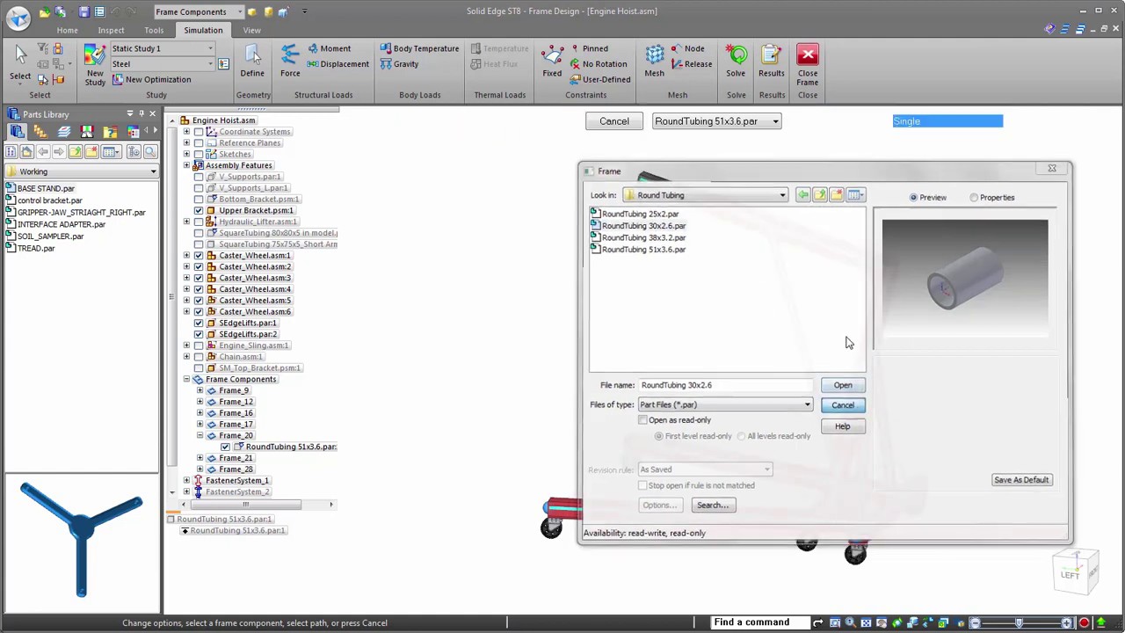
# - Change the near rear brace's cross section to RoundTubing 30x2.6, apply it to all segments and finish the frame
pyautogui.click(746, 122)
pyautogui.click(741, 146)
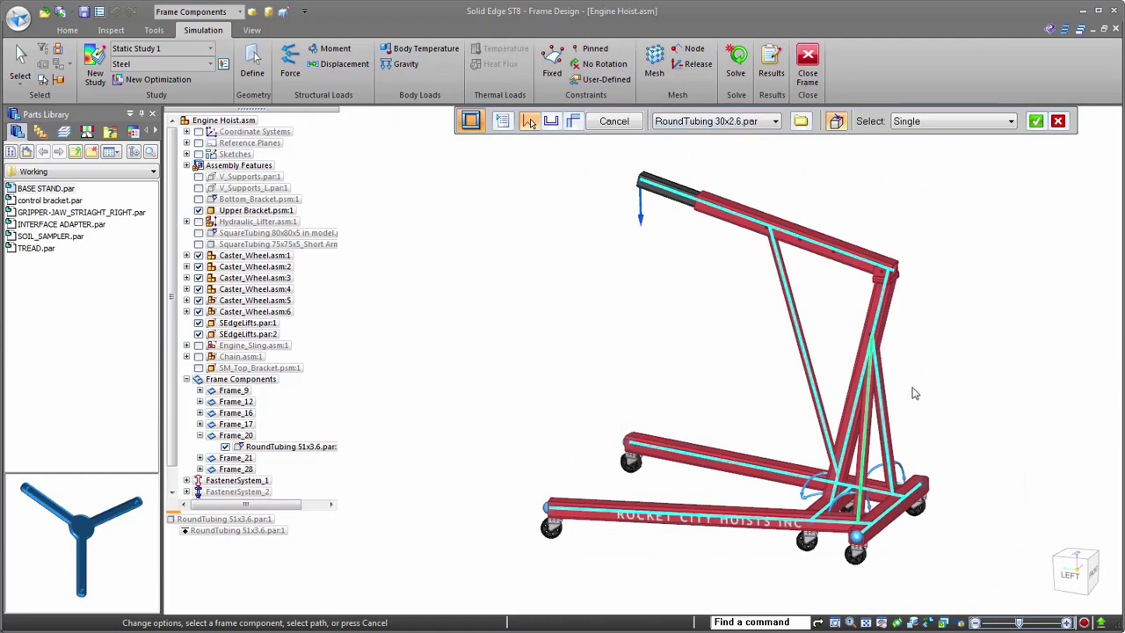
pyautogui.rightClick(672, 316)
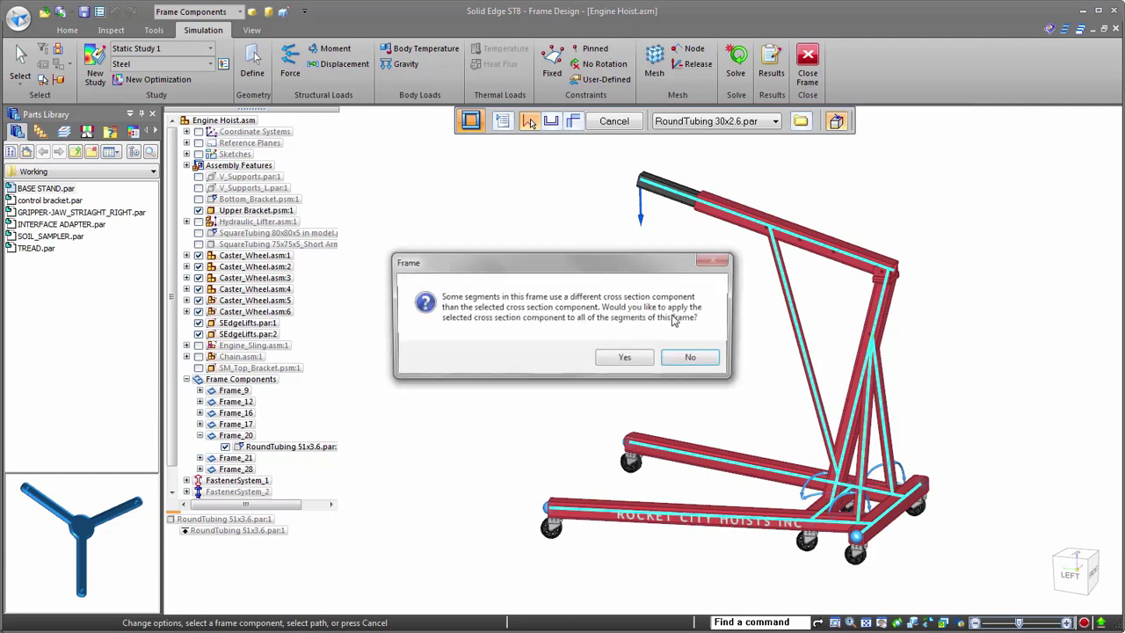
pyautogui.click(626, 359)
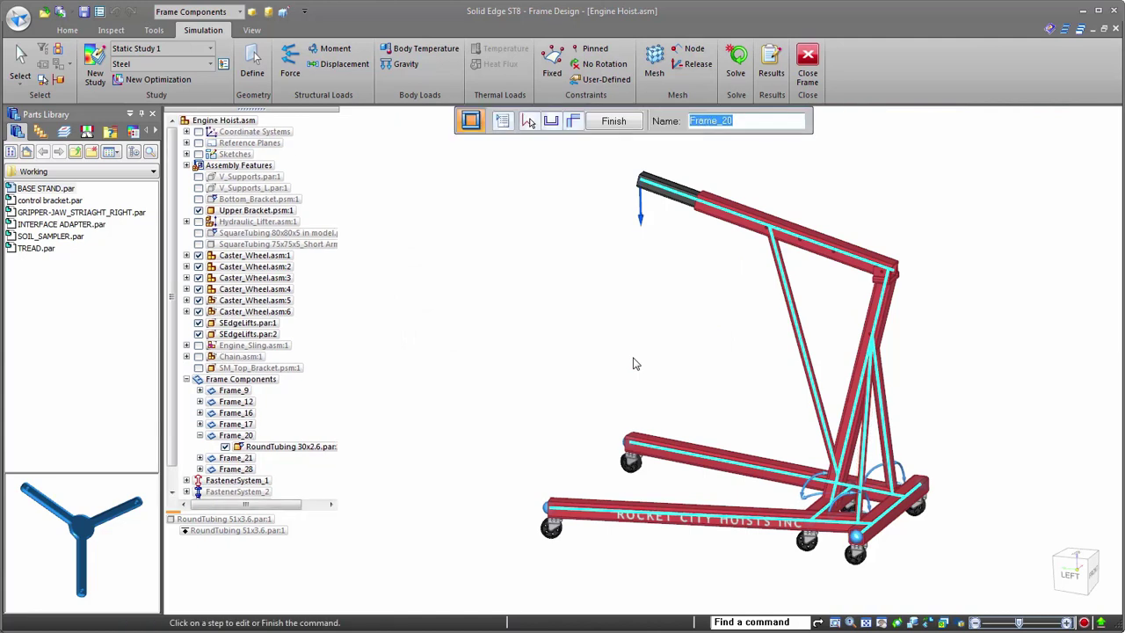
pyautogui.rightClick(638, 333)
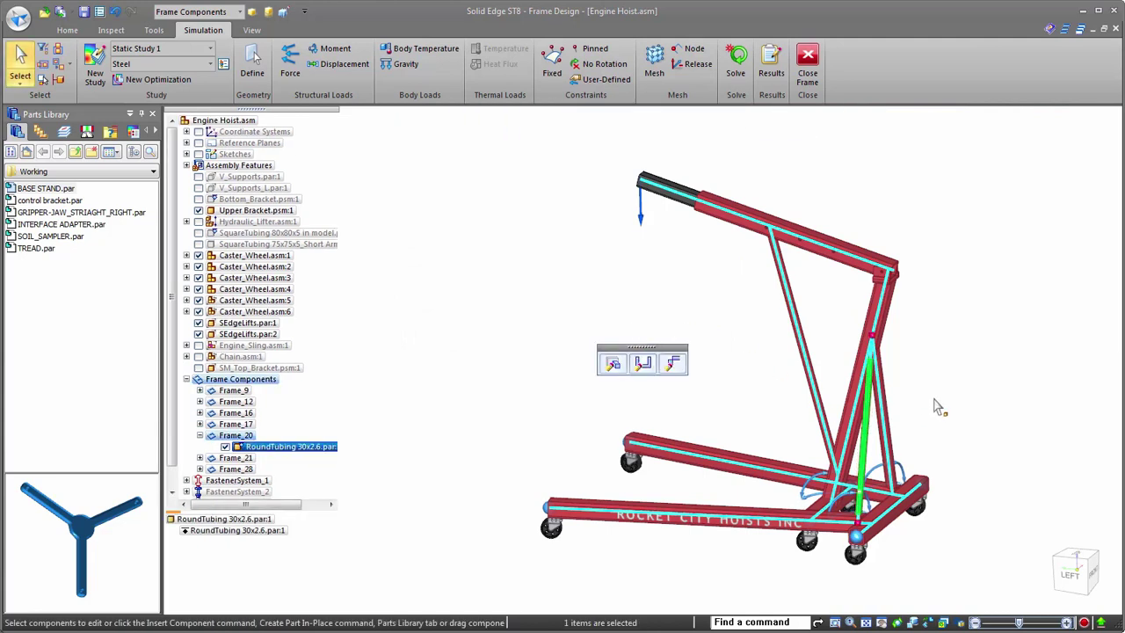
# - Change the far rear brace's cross section to RoundTubing 30x2.6 as well, applying it to all segments of that frame
pyautogui.click(890, 422)
pyautogui.click(923, 478)
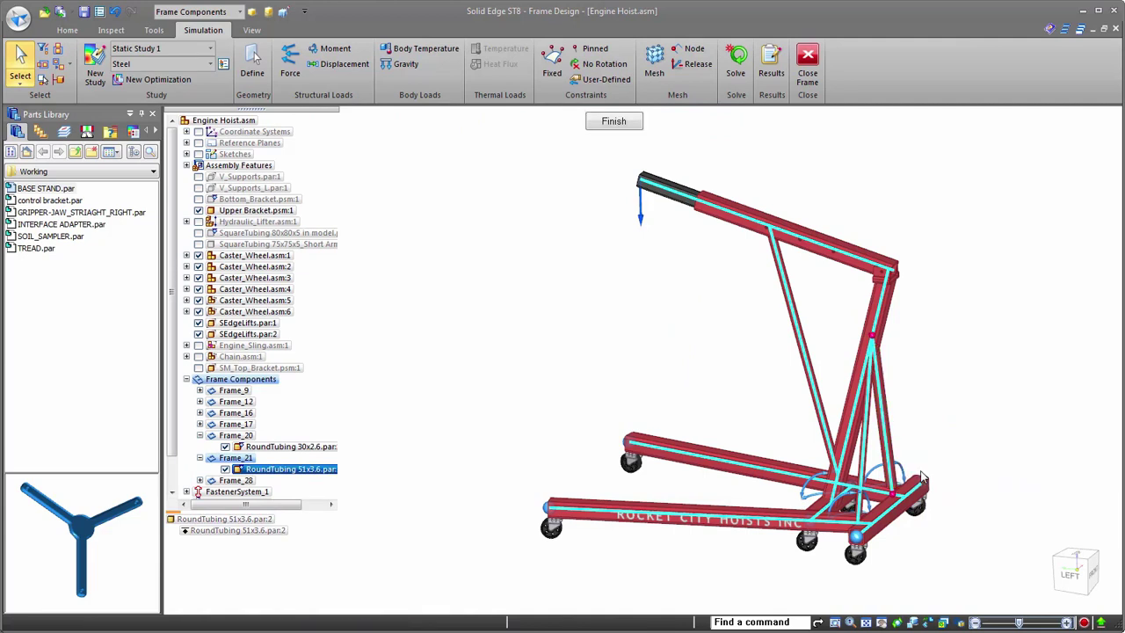
pyautogui.click(528, 121)
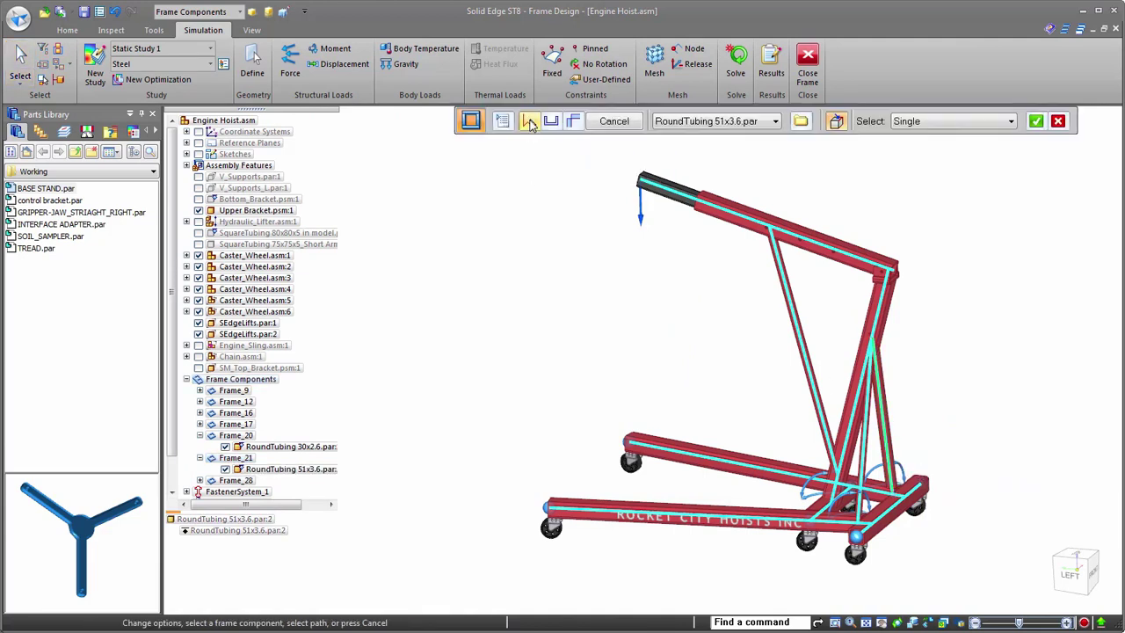
pyautogui.click(726, 125)
pyautogui.click(703, 152)
pyautogui.rightClick(569, 321)
pyautogui.click(637, 357)
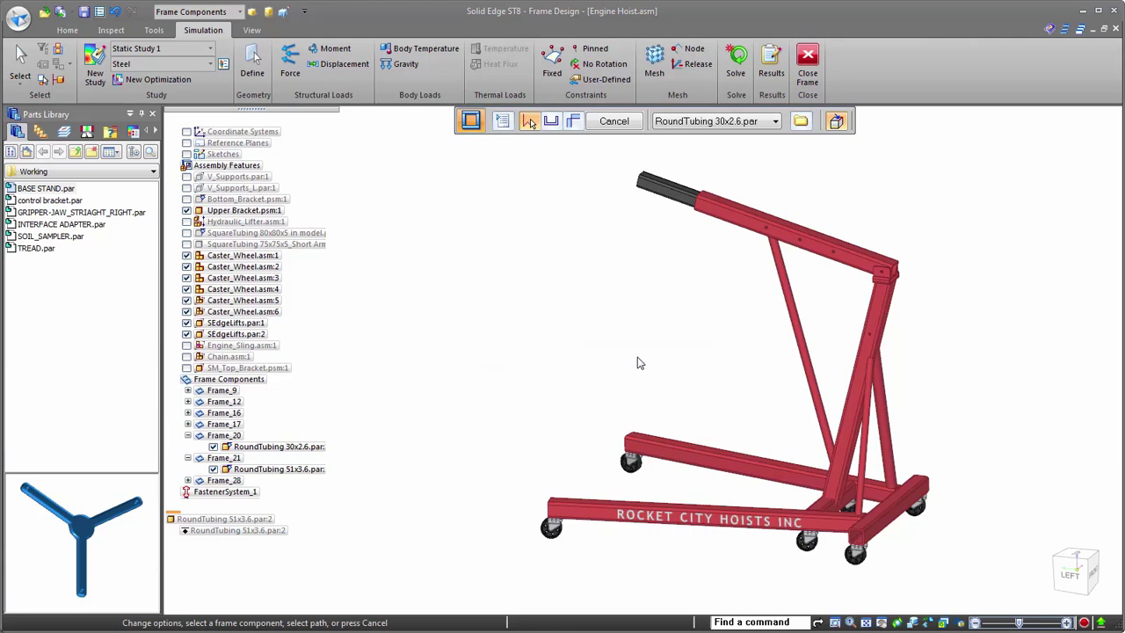
pyautogui.rightClick(658, 332)
pyautogui.click(588, 293)
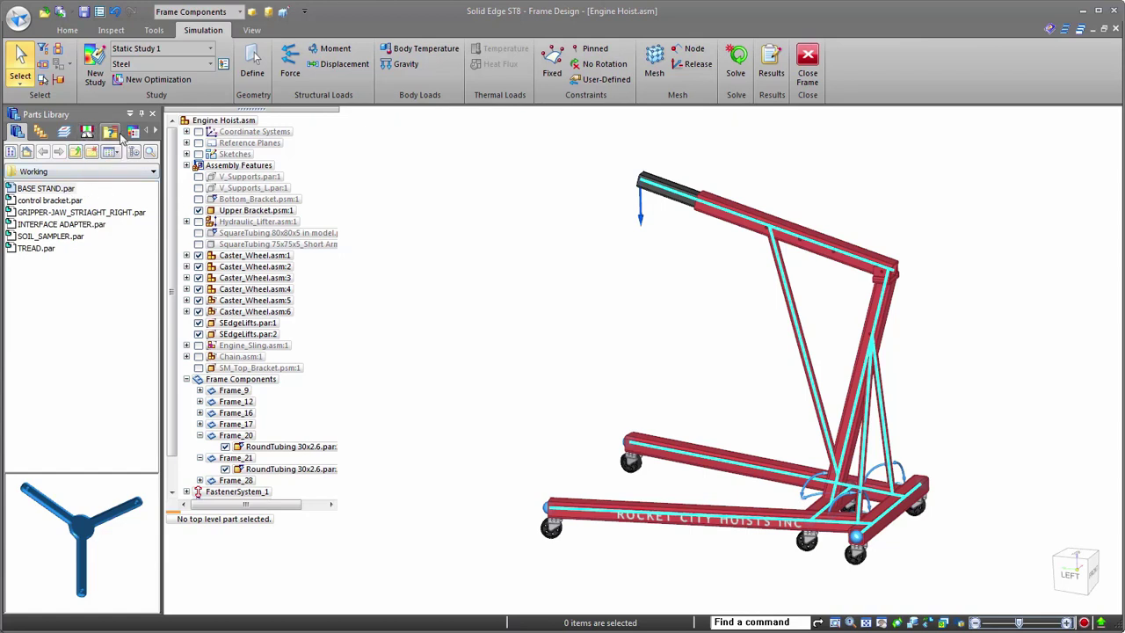
# - Show the simulation study tree and solve Static Study 1 again with the modified braces
pyautogui.click(156, 130)
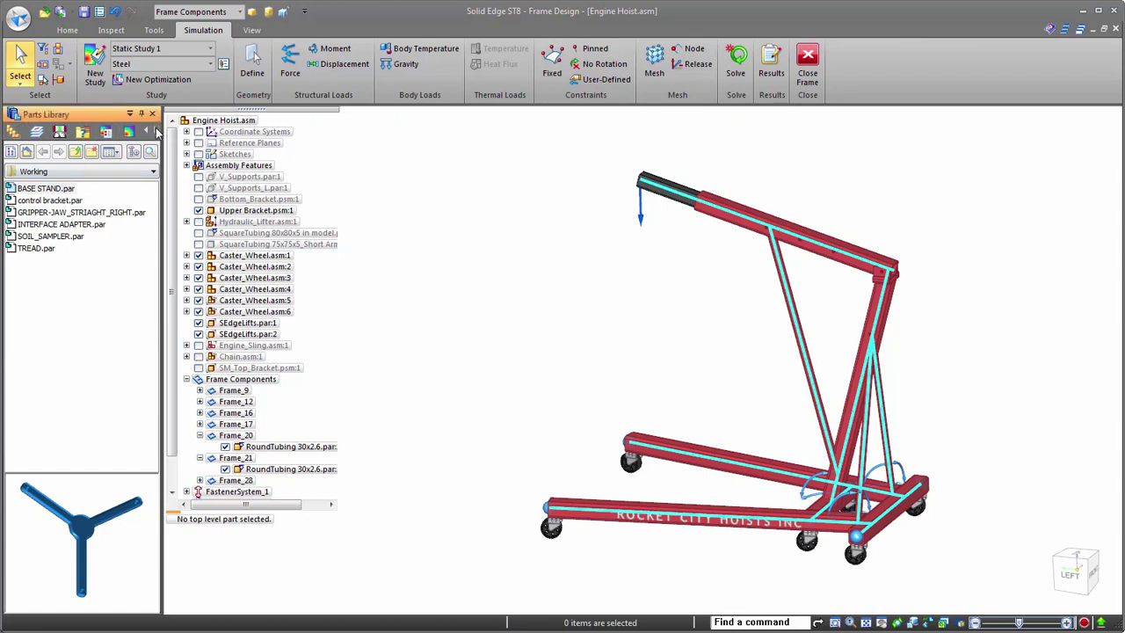
pyautogui.click(128, 133)
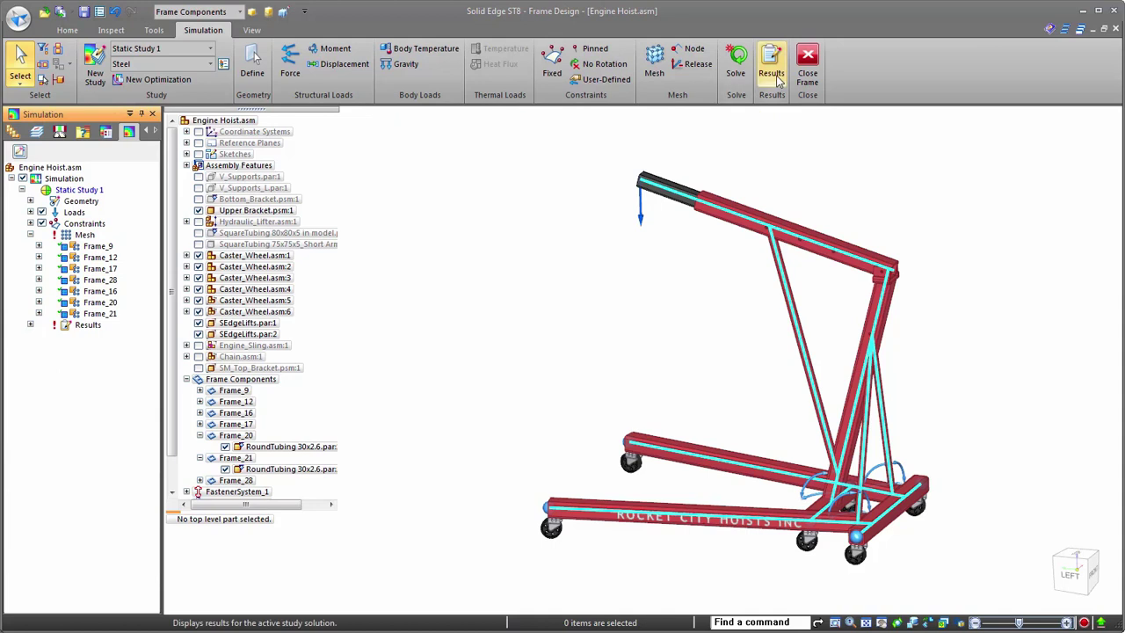
pyautogui.click(735, 64)
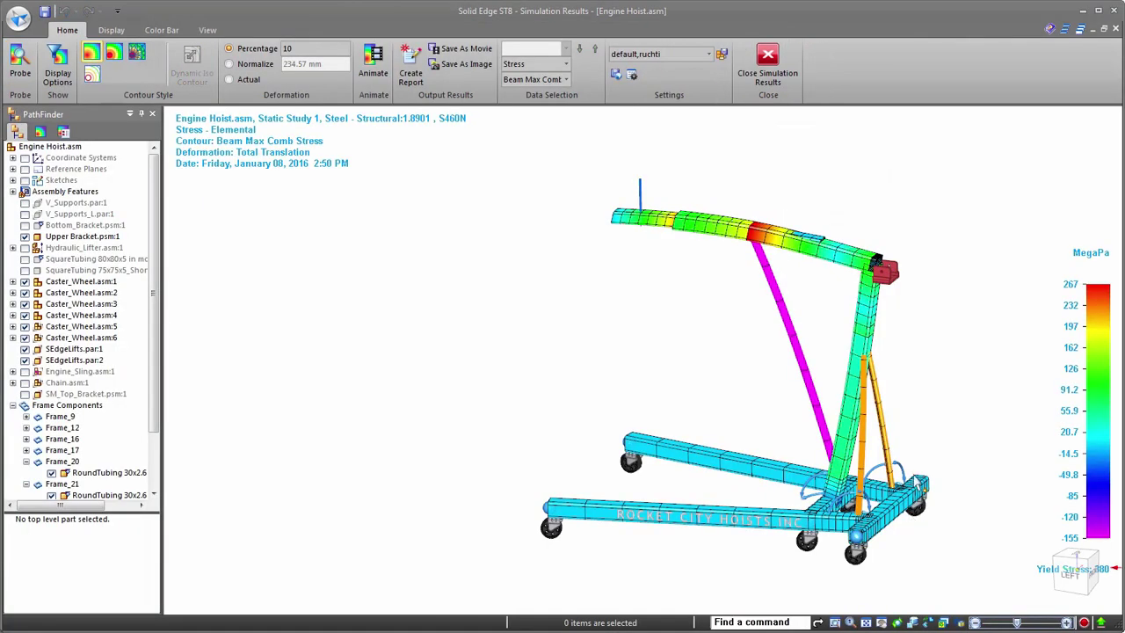
# - Inspect the rear braces' stress contours and probe one node partway along each brace
pyautogui.scroll(4, 901, 528)
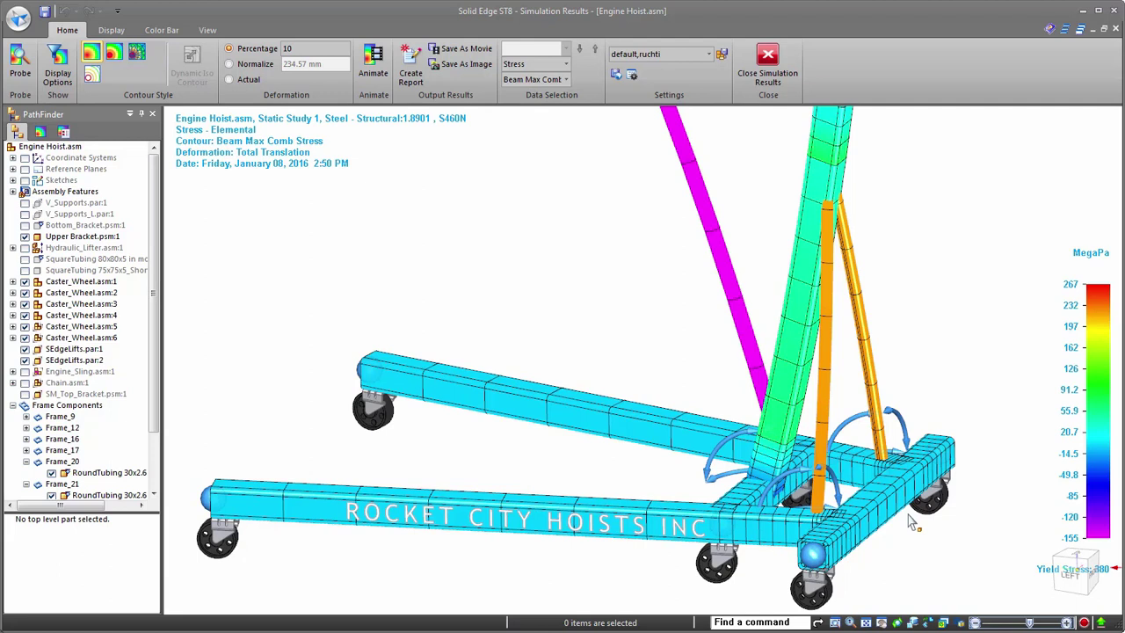
pyautogui.scroll(-2, 929, 548)
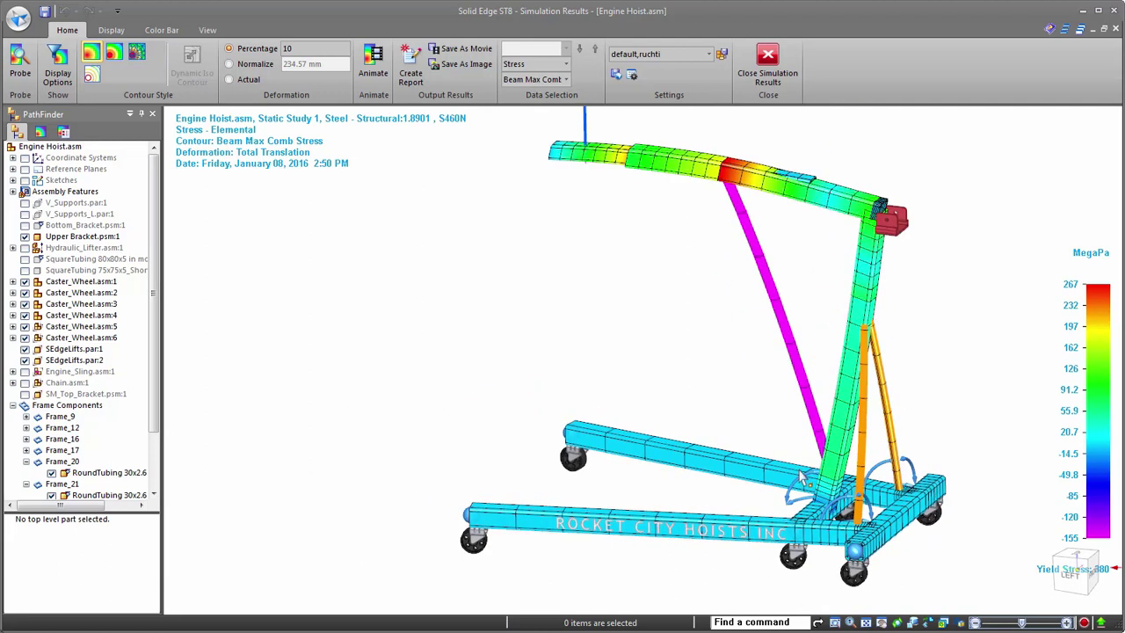
pyautogui.scroll(2, 919, 437)
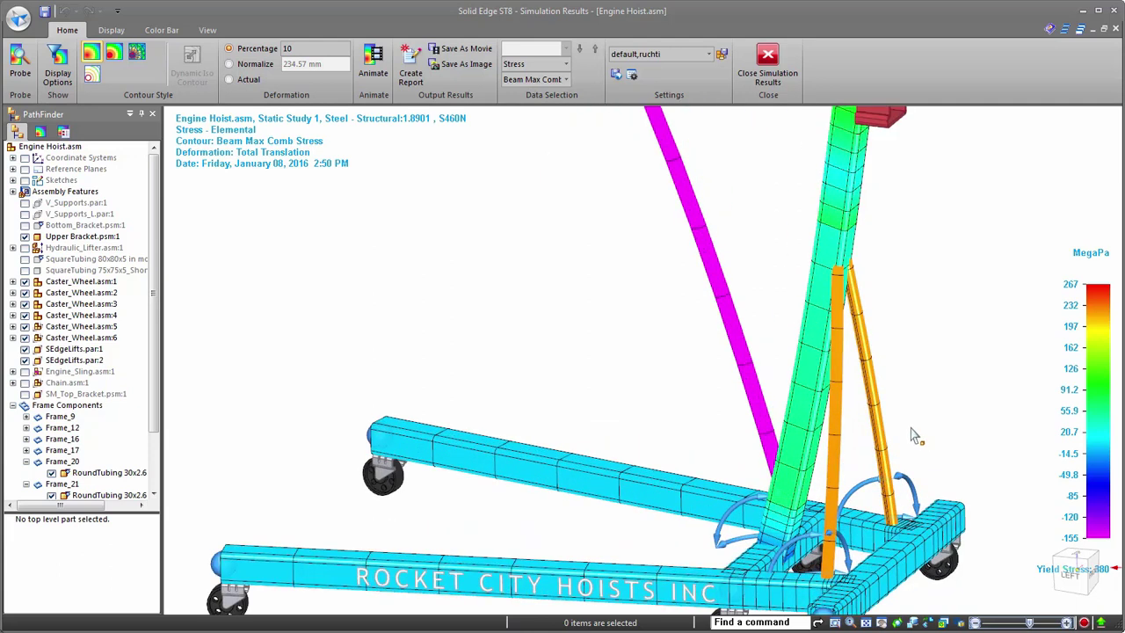
pyautogui.click(19, 61)
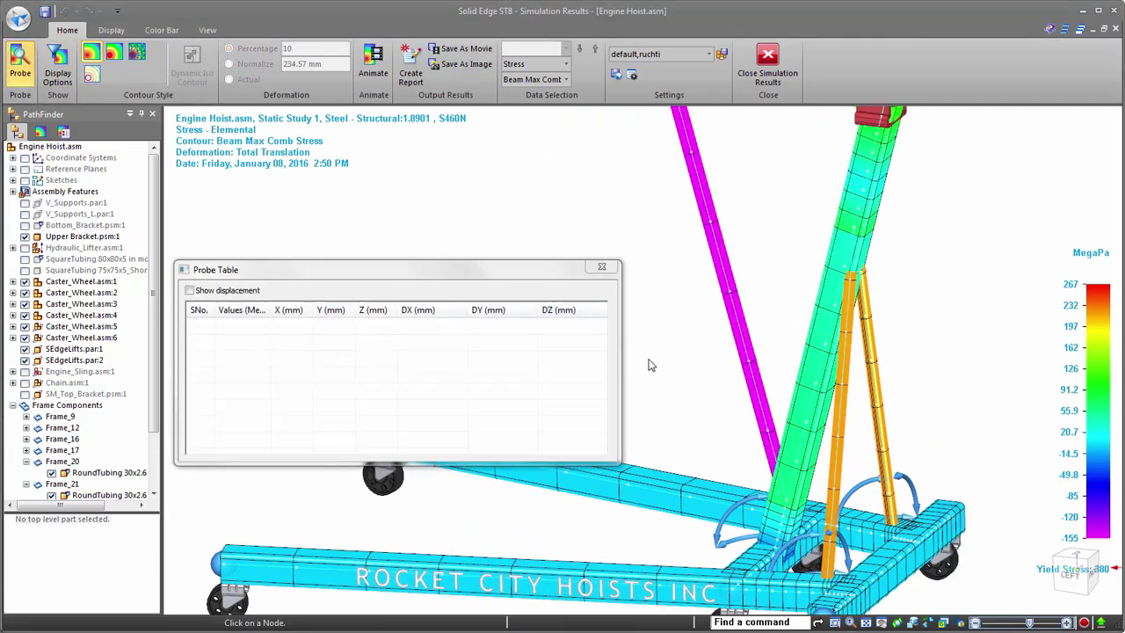
pyautogui.click(844, 389)
pyautogui.click(935, 346)
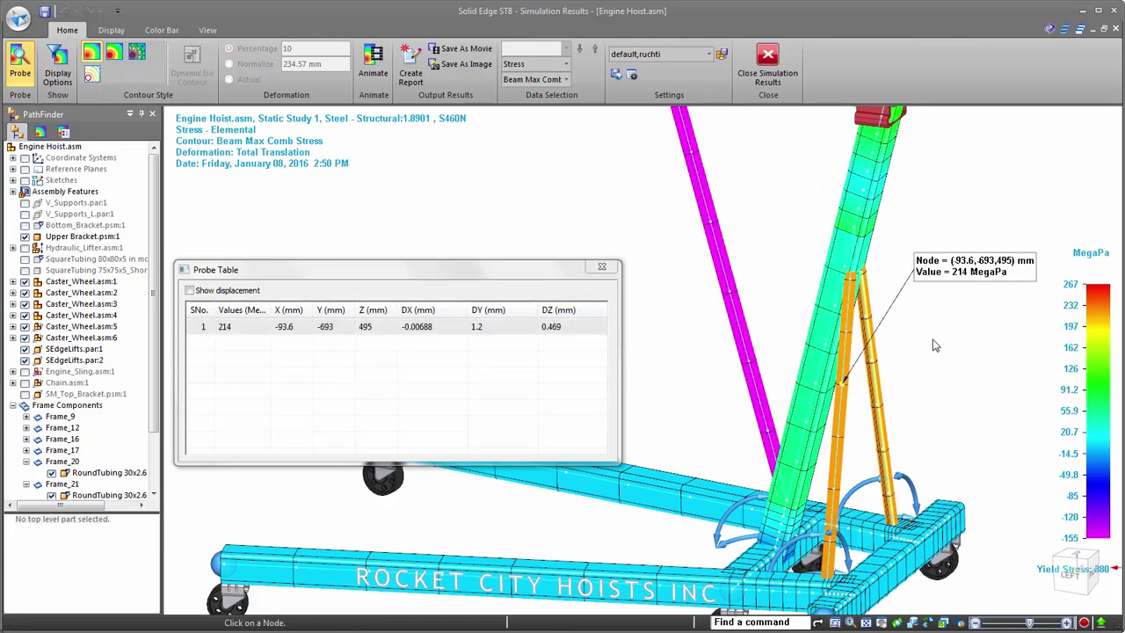
pyautogui.click(872, 368)
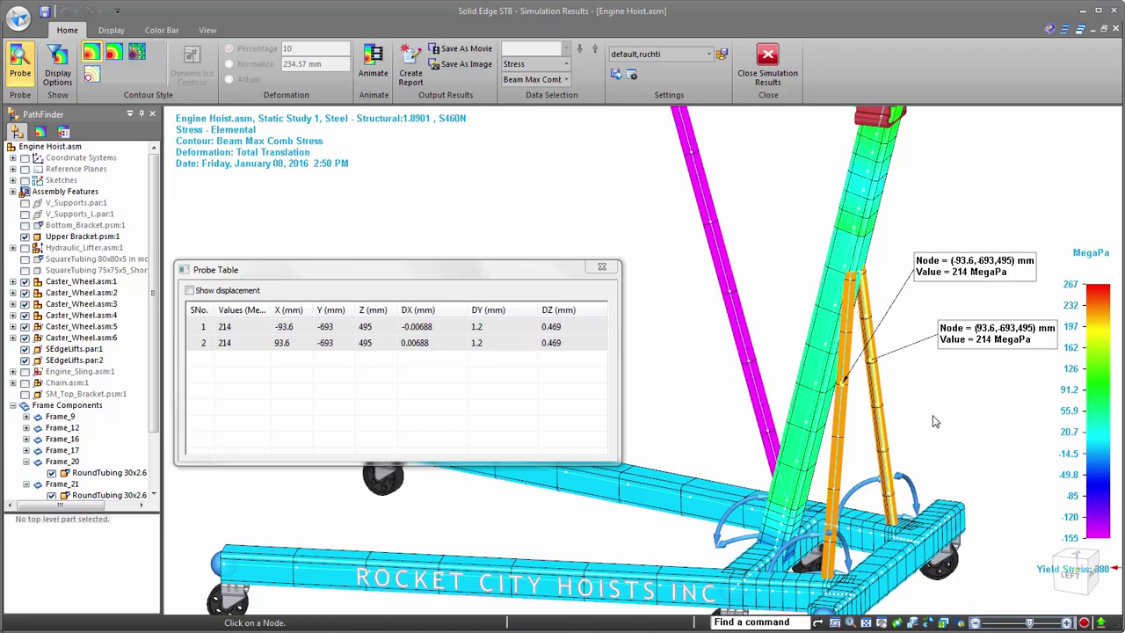
pyautogui.click(602, 267)
# - Display the maximum value marker on the stress plot and examine its location on the boom
pyautogui.click(162, 29)
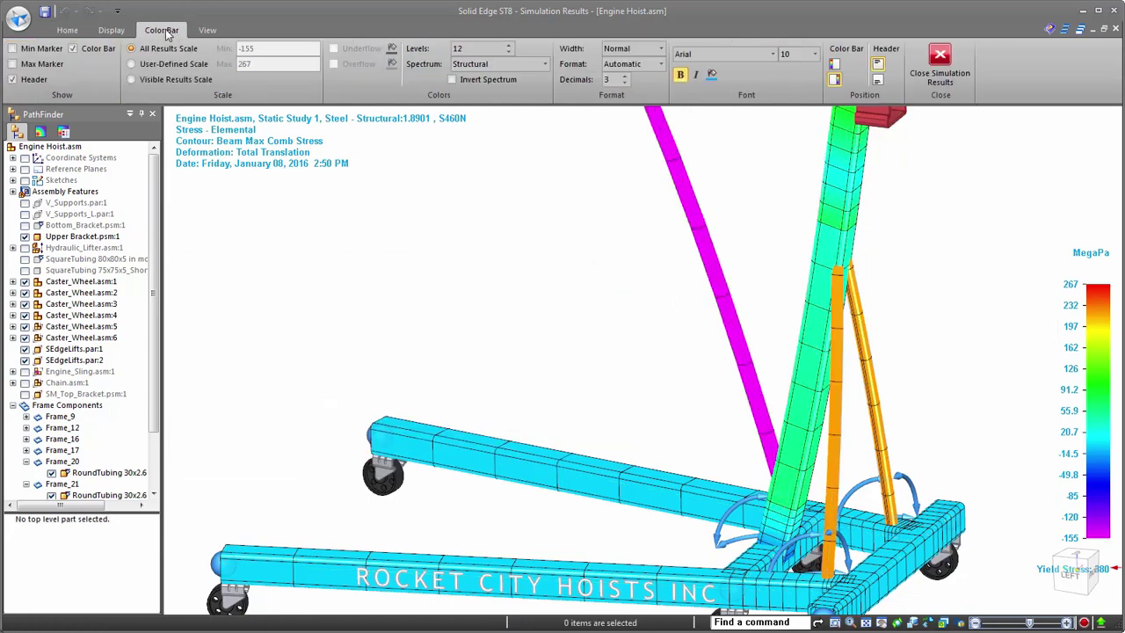
pyautogui.click(31, 63)
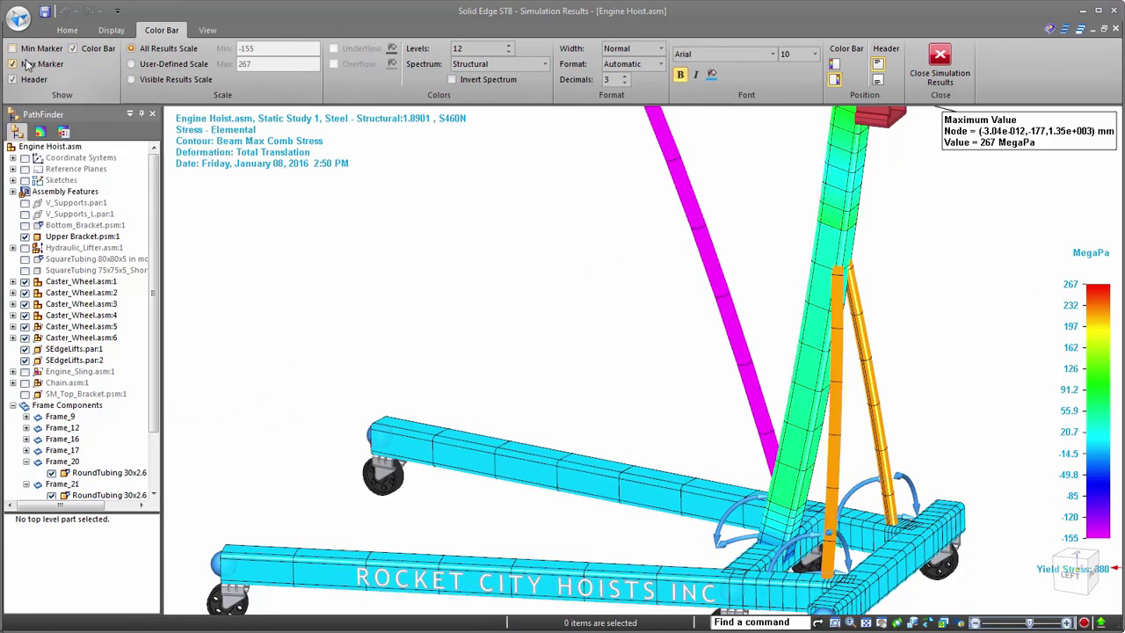
pyautogui.scroll(-3, 458, 438)
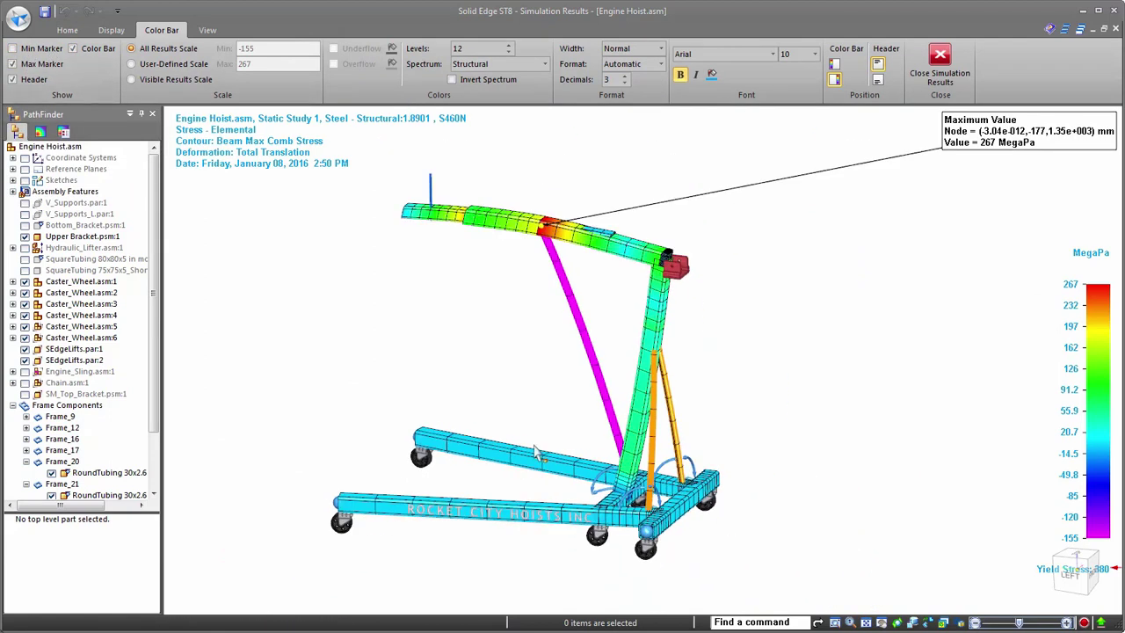
pyautogui.scroll(2, 281, 443)
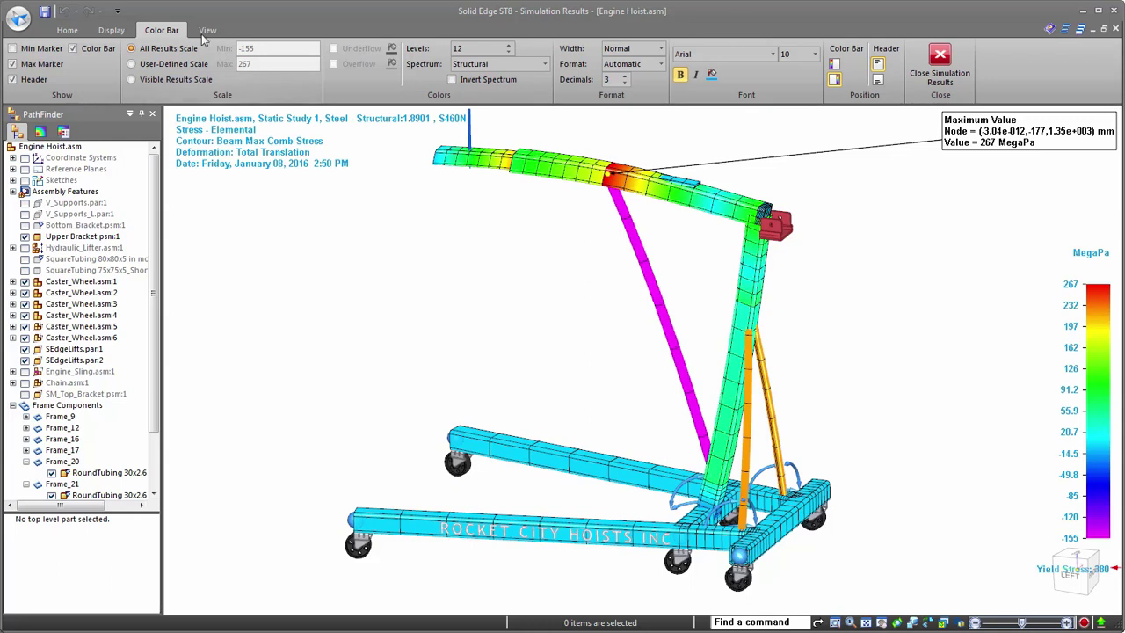
# - Close the simulation results and return to the frame model
pyautogui.click(119, 32)
pyautogui.click(67, 30)
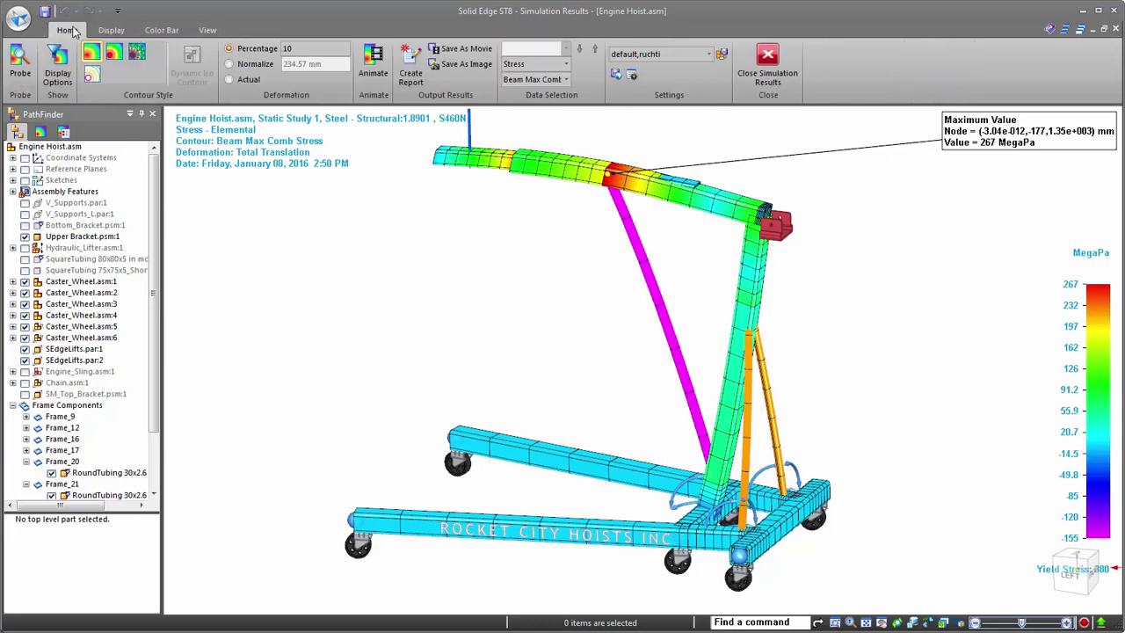
pyautogui.click(767, 60)
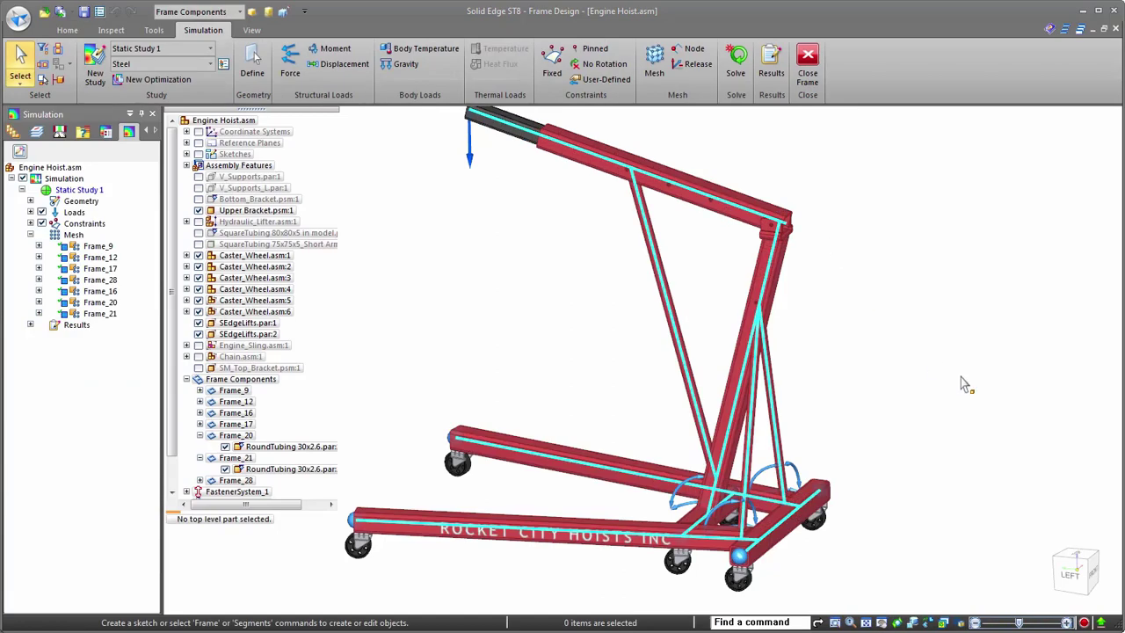
# - Leave the frame design environment and apply the Leveler display configuration to show only the engine sling
pyautogui.click(809, 56)
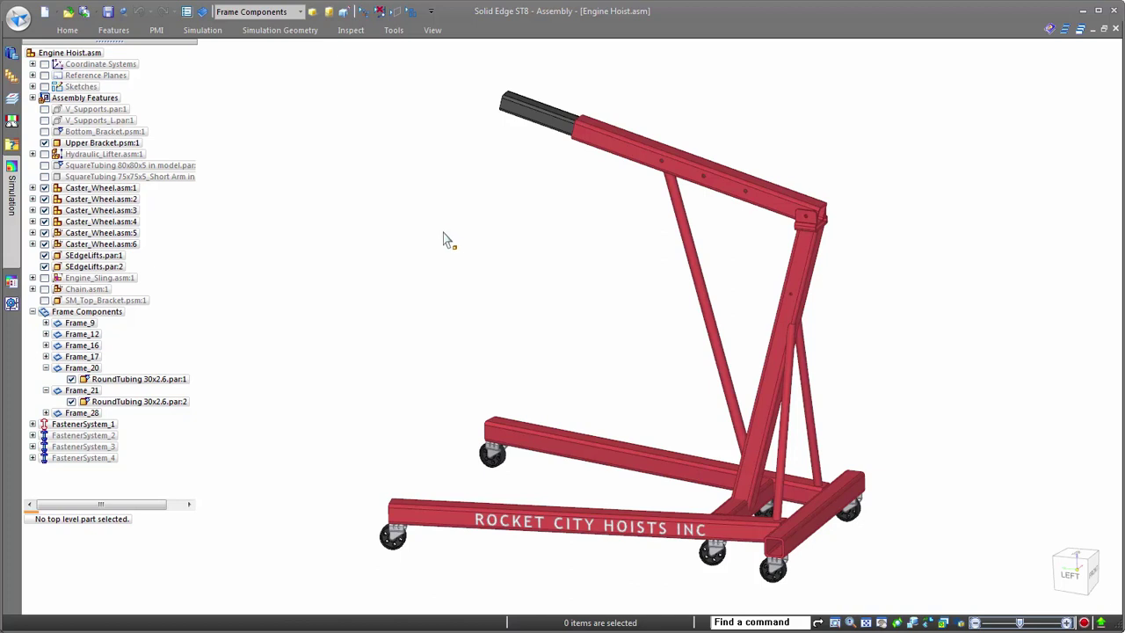
pyautogui.click(301, 12)
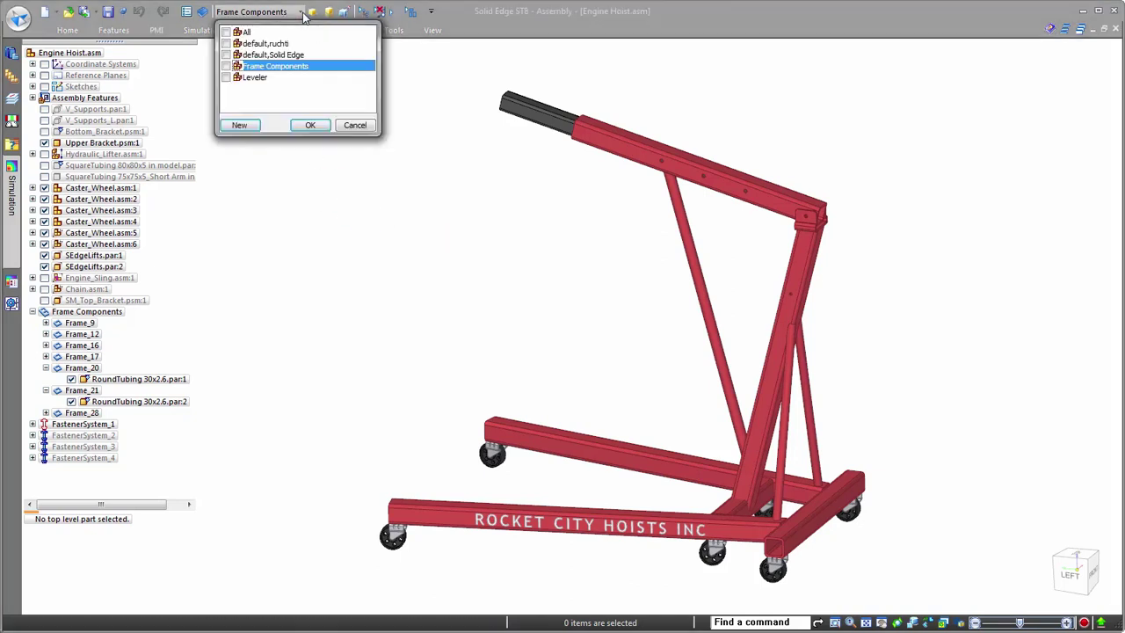
pyautogui.click(243, 78)
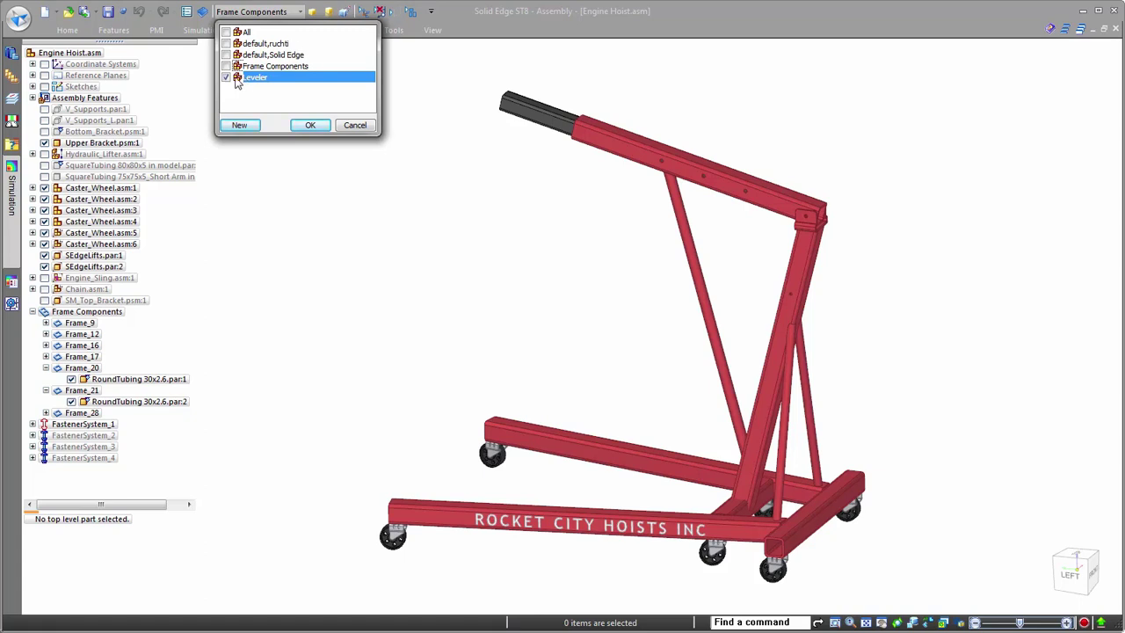
pyautogui.click(304, 124)
pyautogui.moveTo(453, 230); pyautogui.dragTo(585, 243, button='middle')
pyautogui.scroll(4, 443, 284)
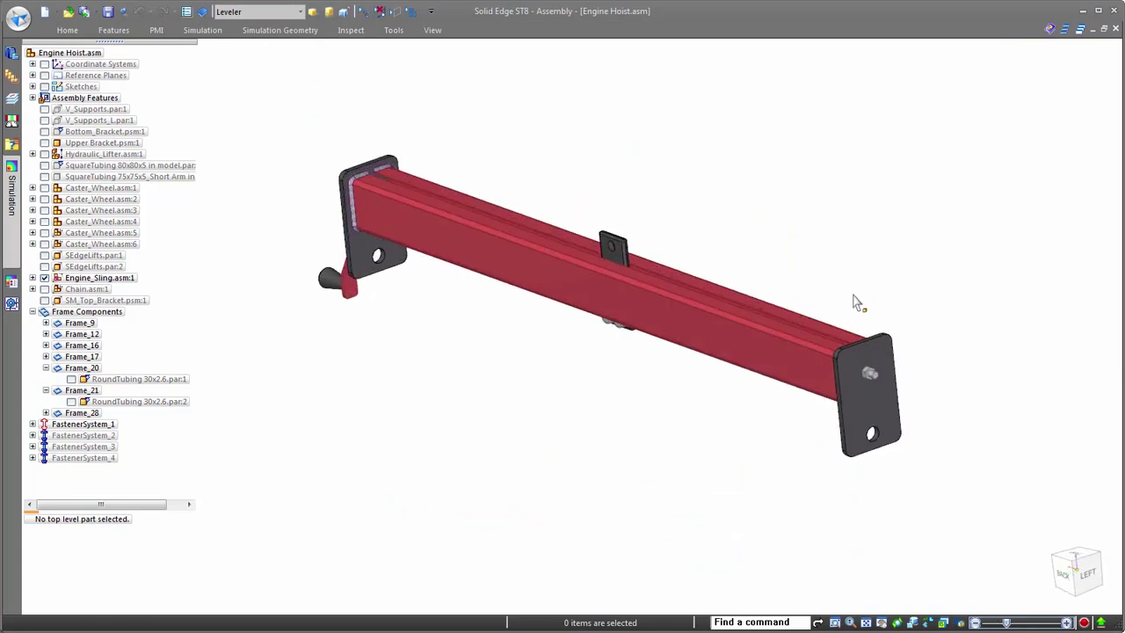
pyautogui.moveTo(789, 360); pyautogui.dragTo(720, 334, button='middle')
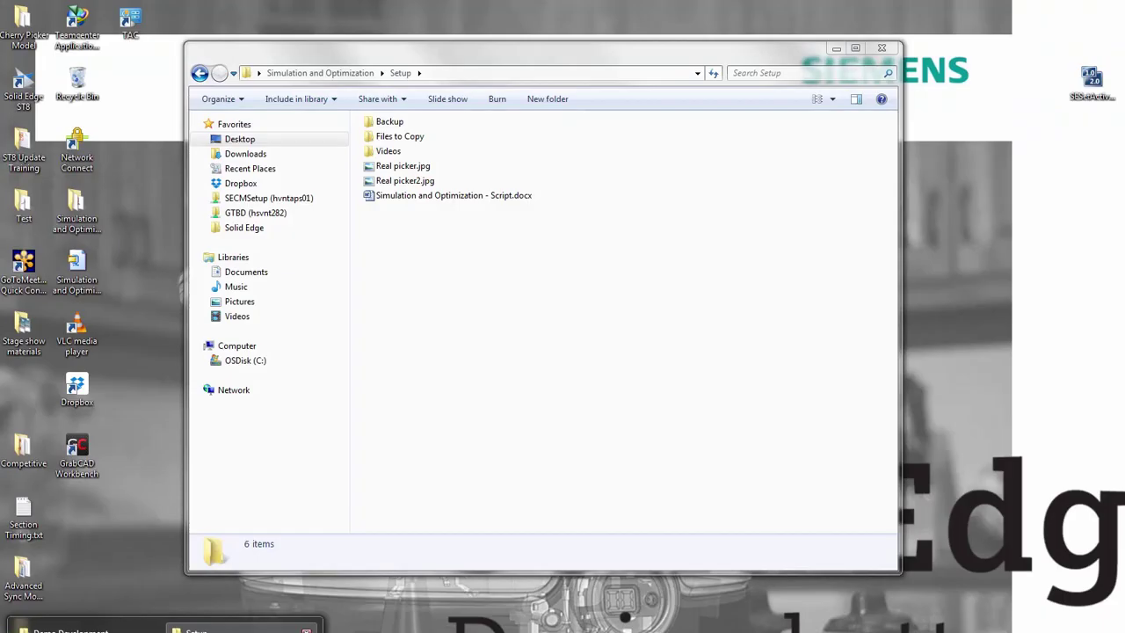
# - Open the photo Real picker.jpg from the Setup folder, examine how the leveler carries the engine, and return to the assembly
pyautogui.click(246, 629)
pyautogui.click(403, 167)
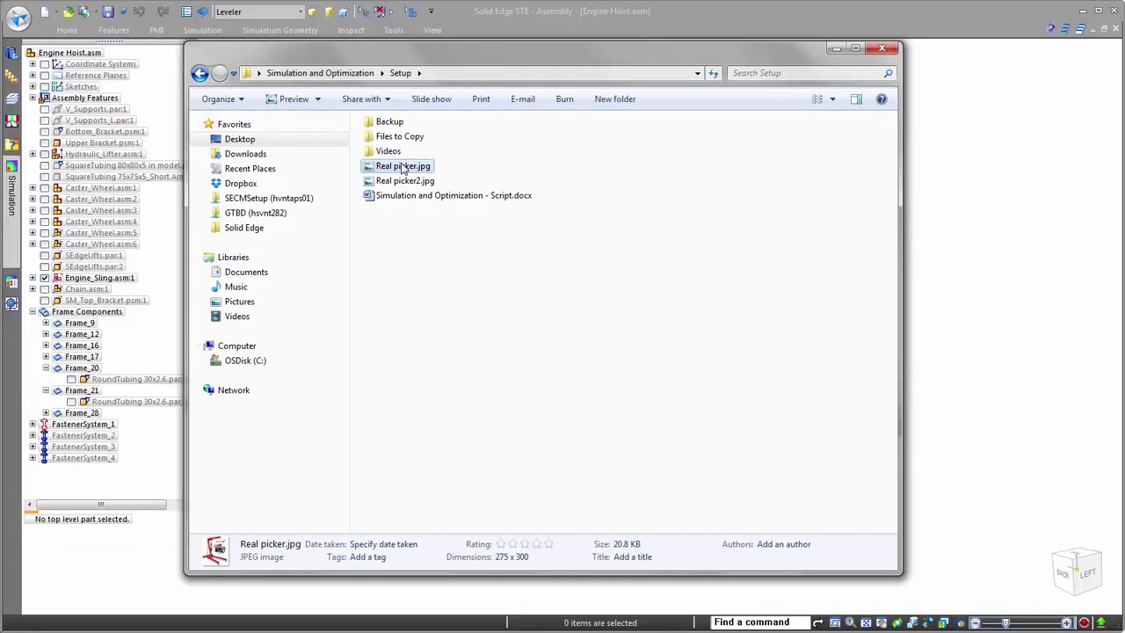
pyautogui.doubleClick(403, 167)
pyautogui.moveTo(751, 10); pyautogui.dragTo(475, 24)
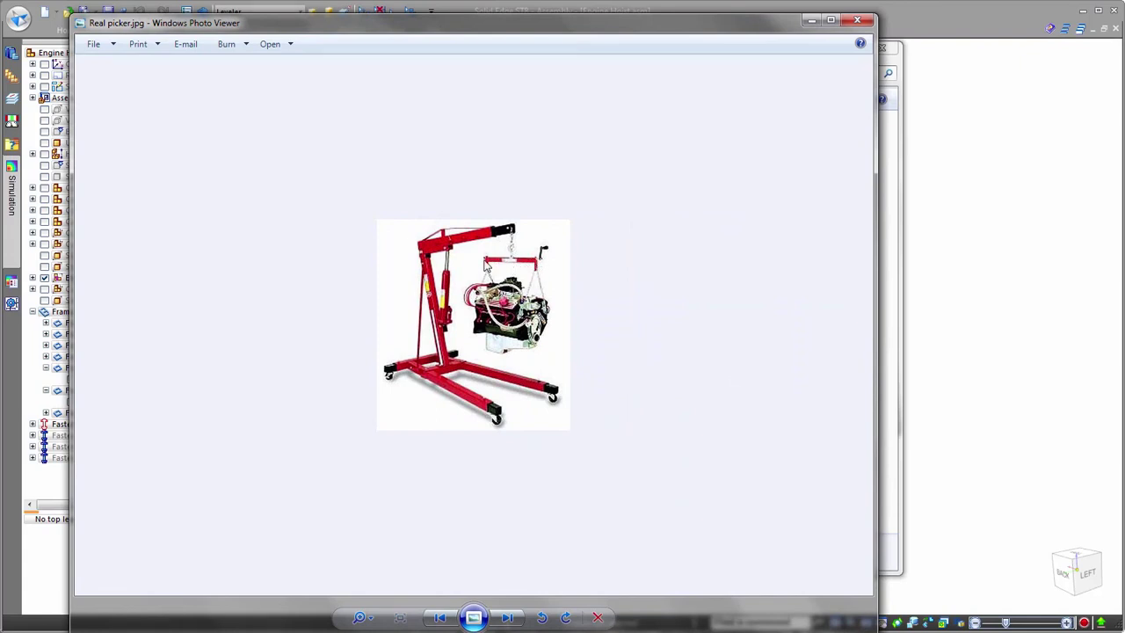
pyautogui.click(857, 20)
pyautogui.click(884, 49)
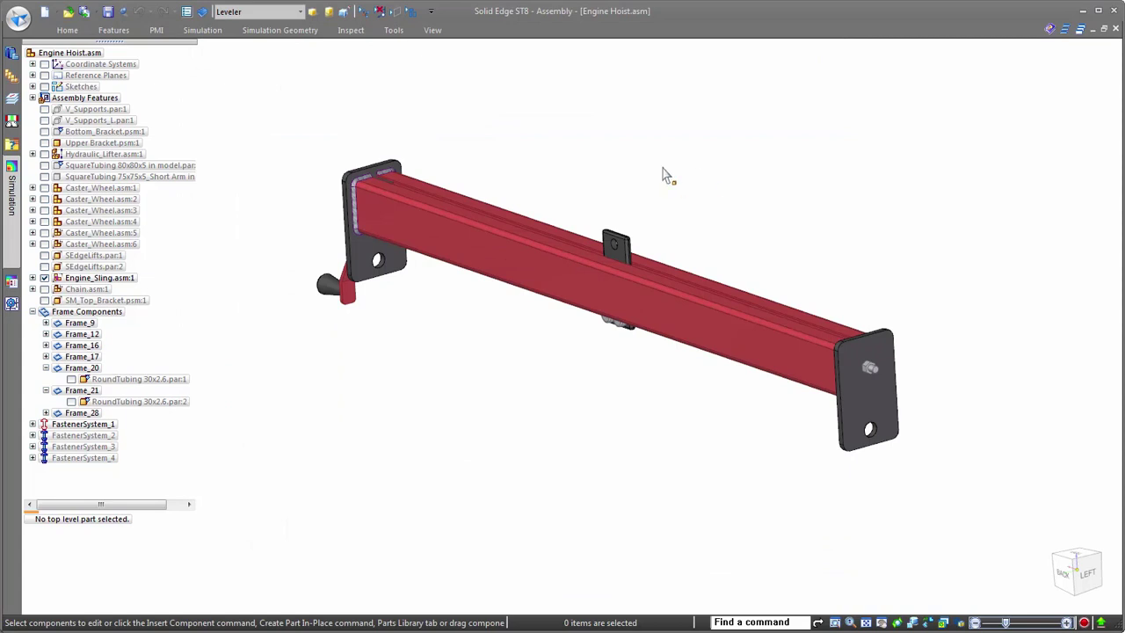
# - Section the engine sling with clipping planes parallel to the end plate's outer face and examine the mechanism inside the beam
pyautogui.click(433, 30)
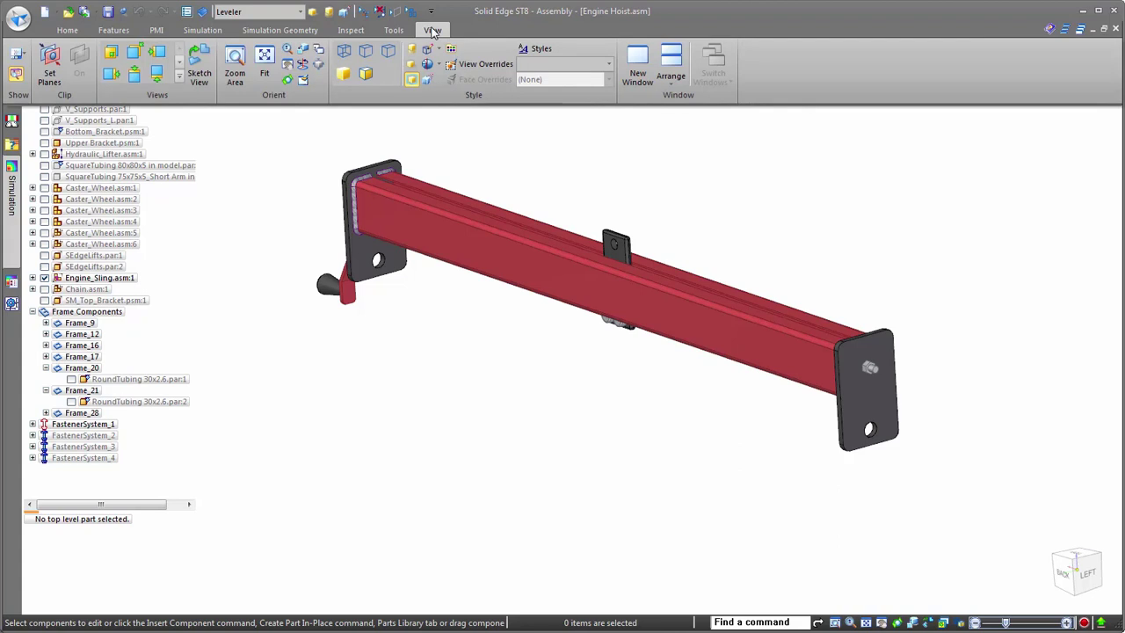
pyautogui.click(49, 63)
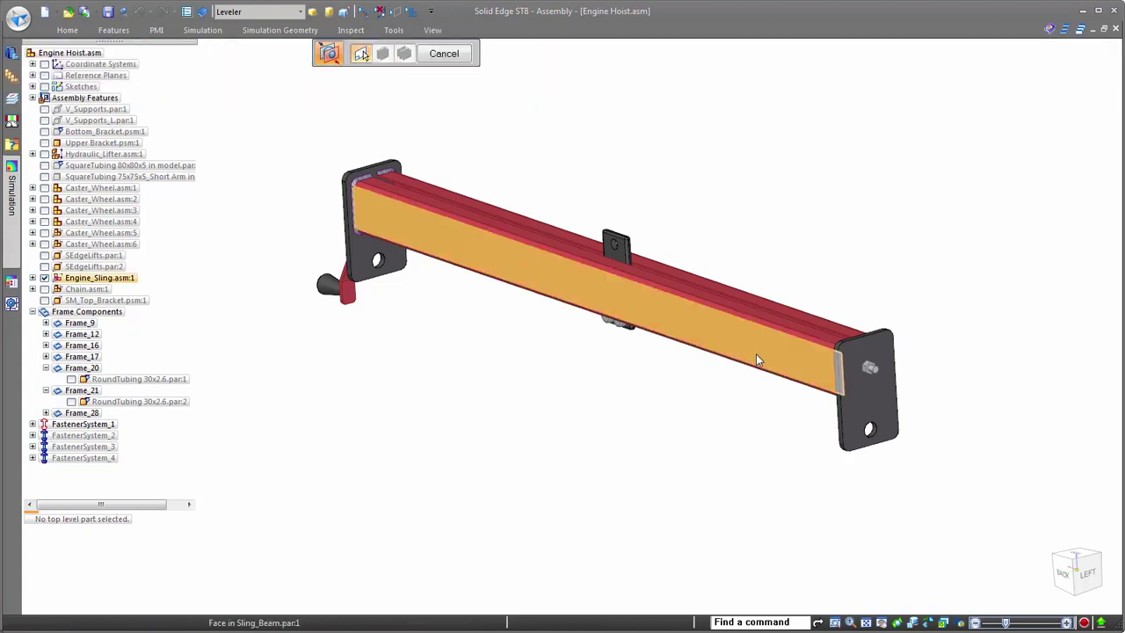
pyautogui.click(870, 400)
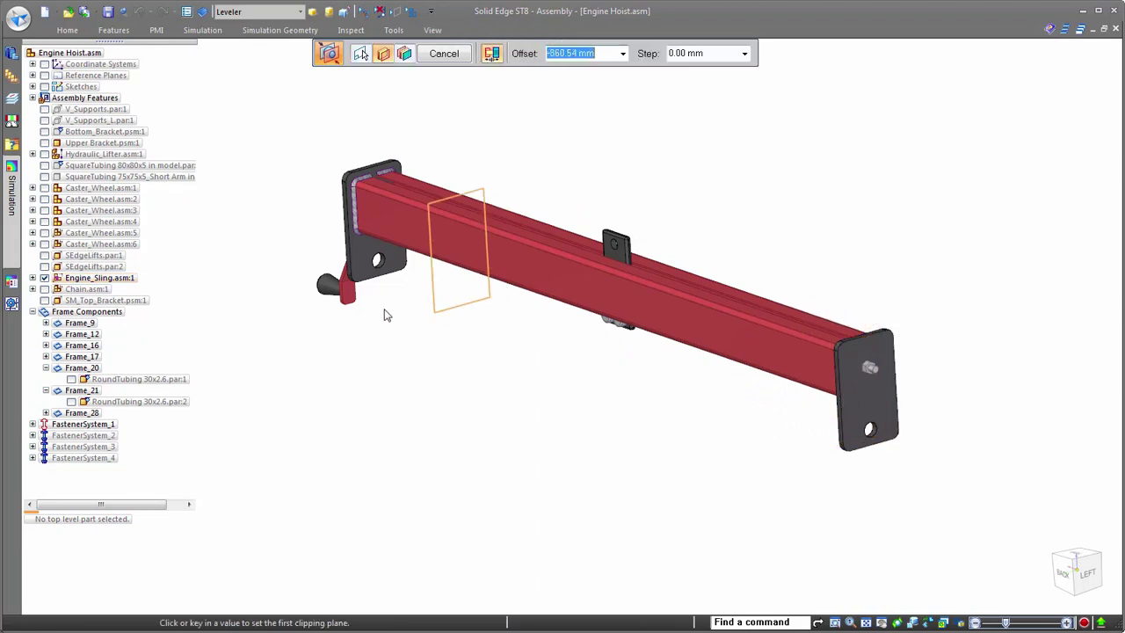
pyautogui.click(490, 52)
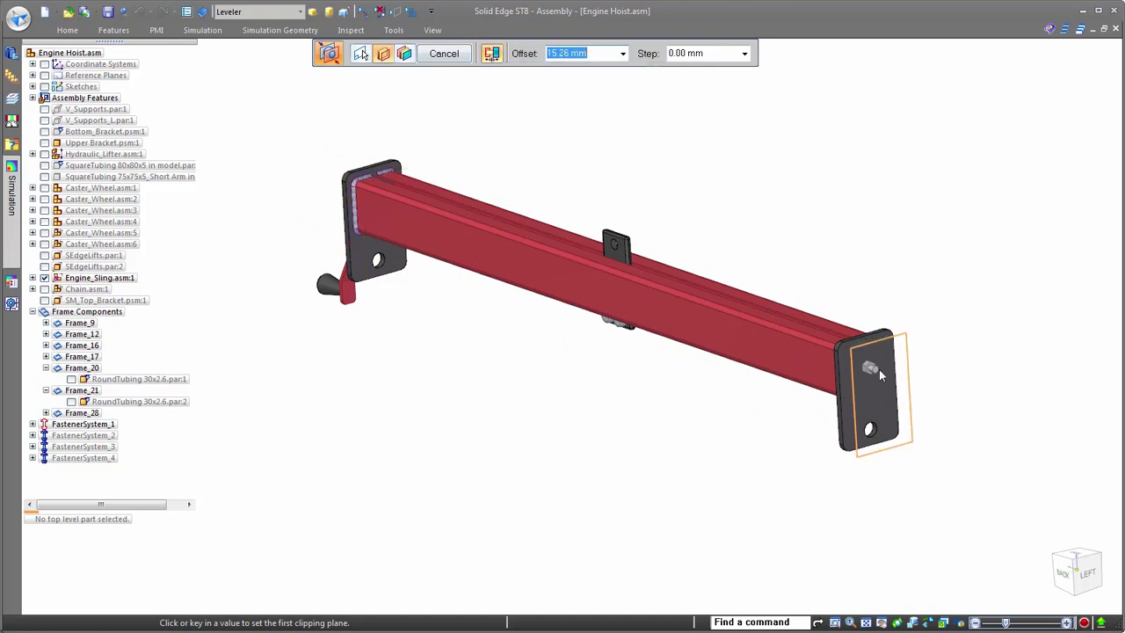
pyautogui.click(317, 159)
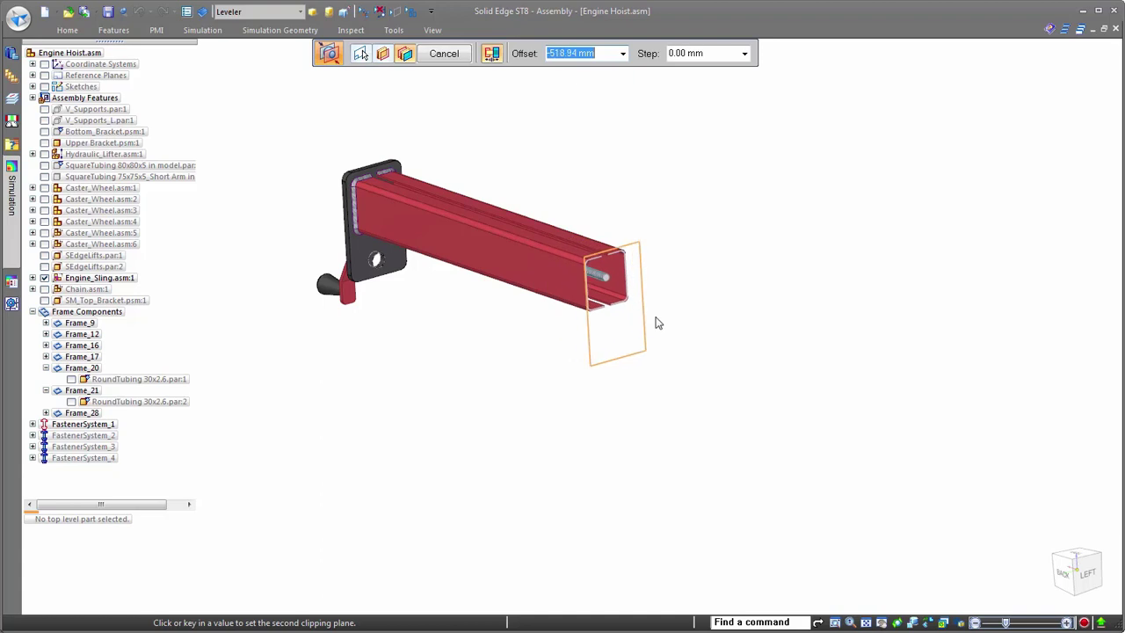
pyautogui.scroll(5, 655, 313)
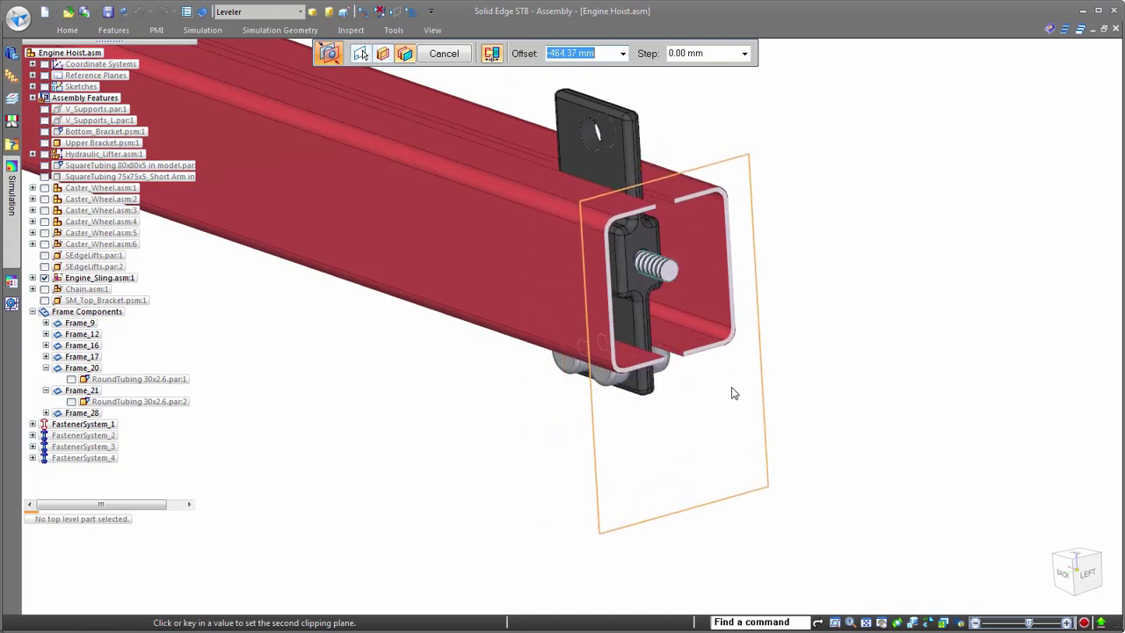
pyautogui.click(767, 412)
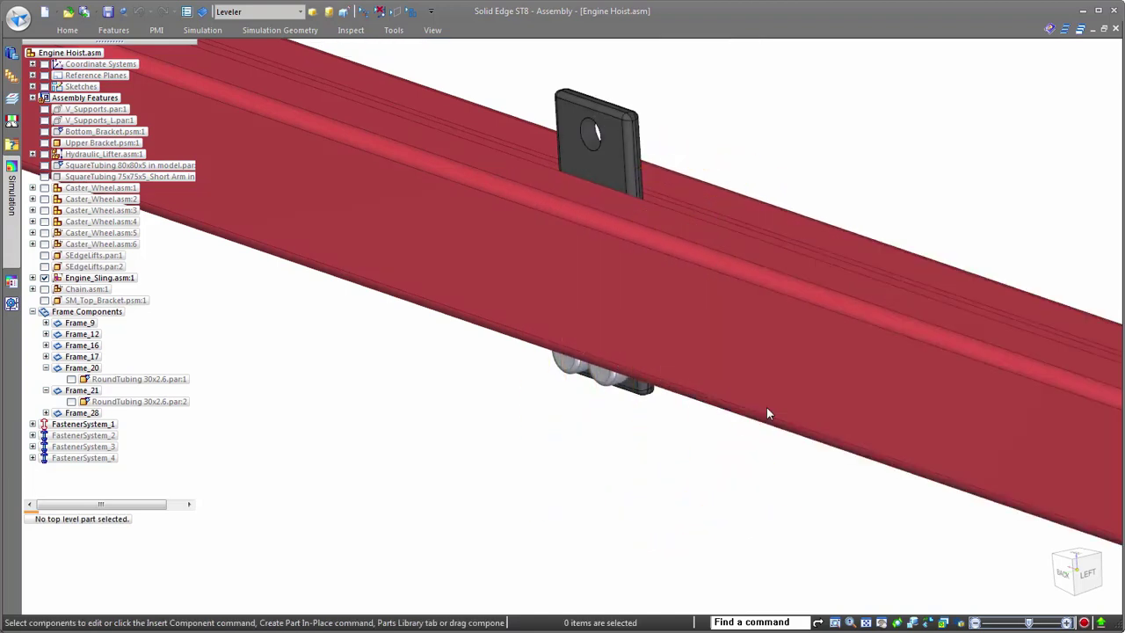
pyautogui.scroll(-3, 854, 434)
pyautogui.scroll(-1, 486, 174)
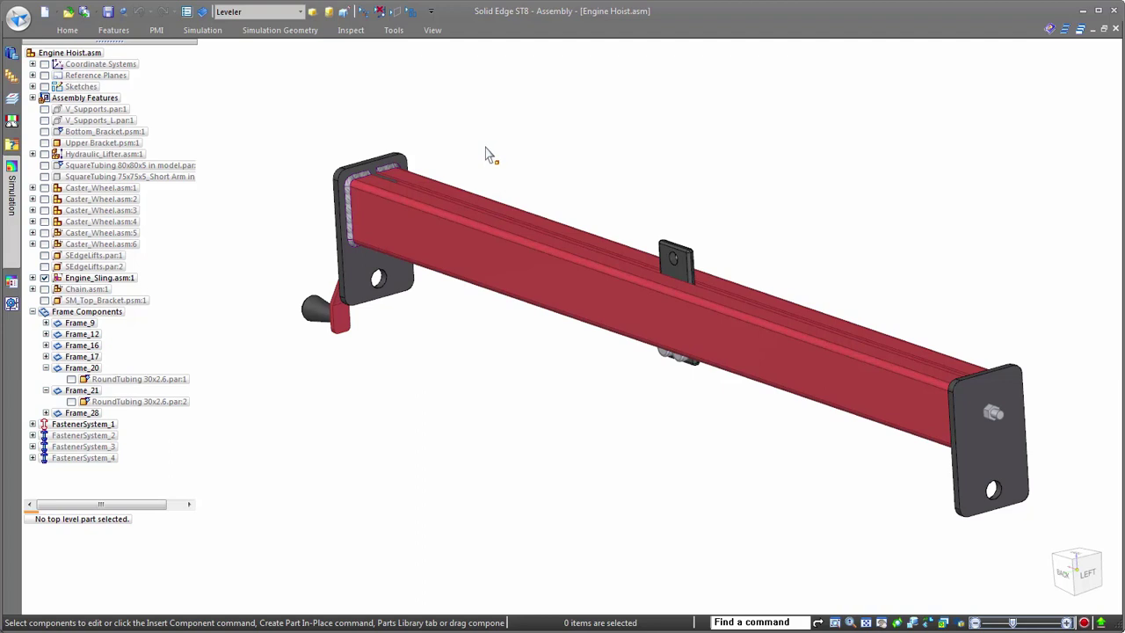
# - Create a mid-surface of the welded sling side plate at the crank handle end with offset ratio 0.500
pyautogui.click(295, 30)
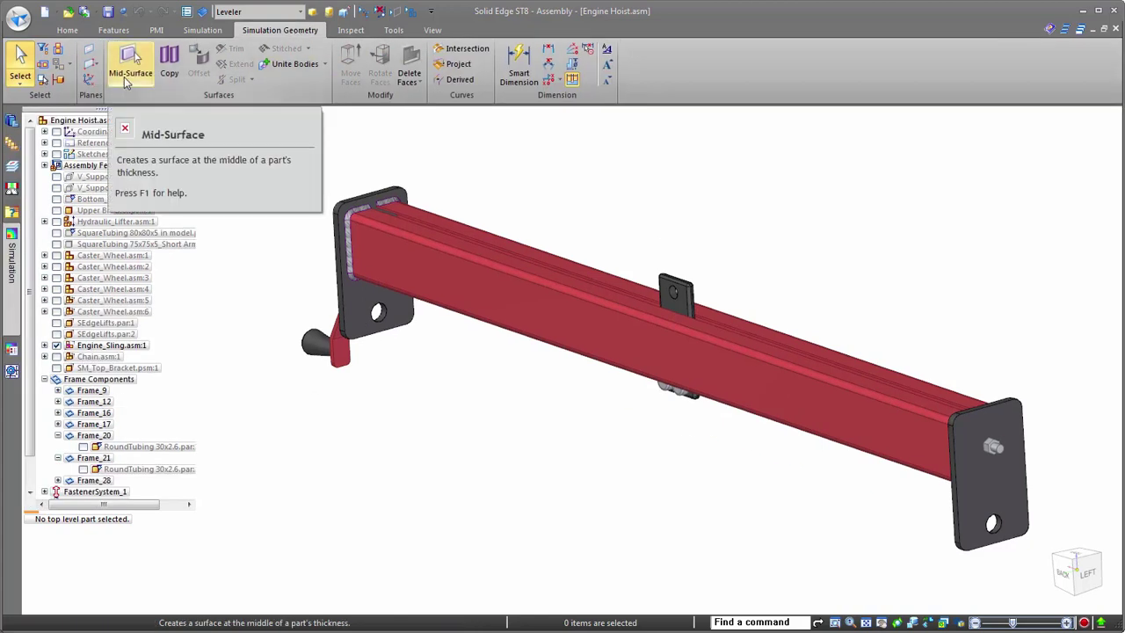
pyautogui.click(128, 75)
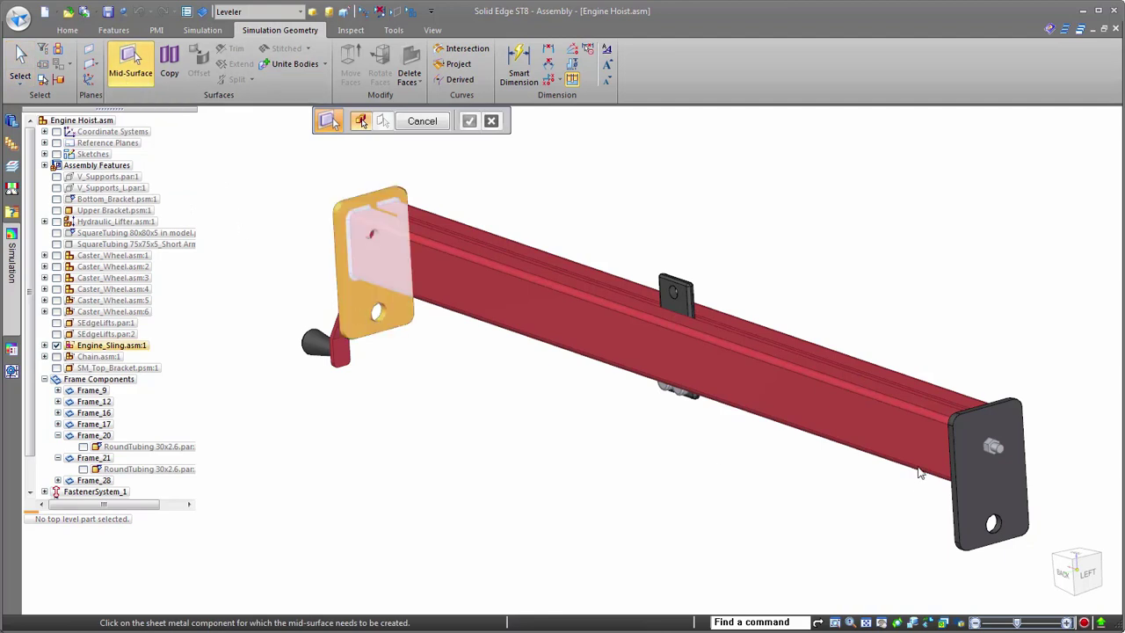
pyautogui.click(1005, 498)
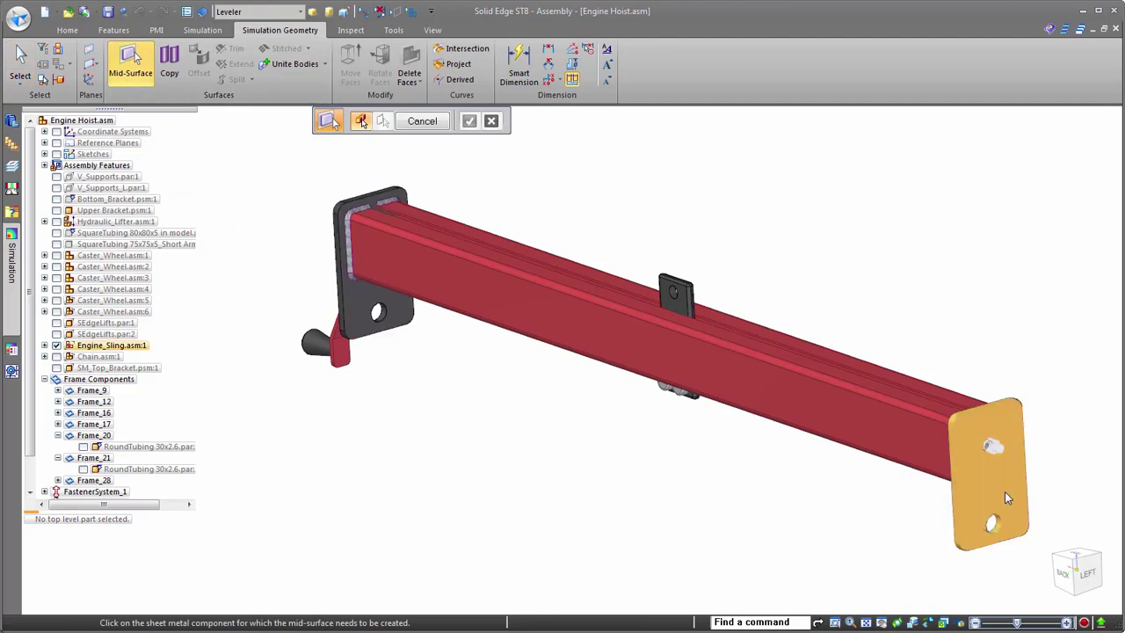
pyautogui.click(357, 295)
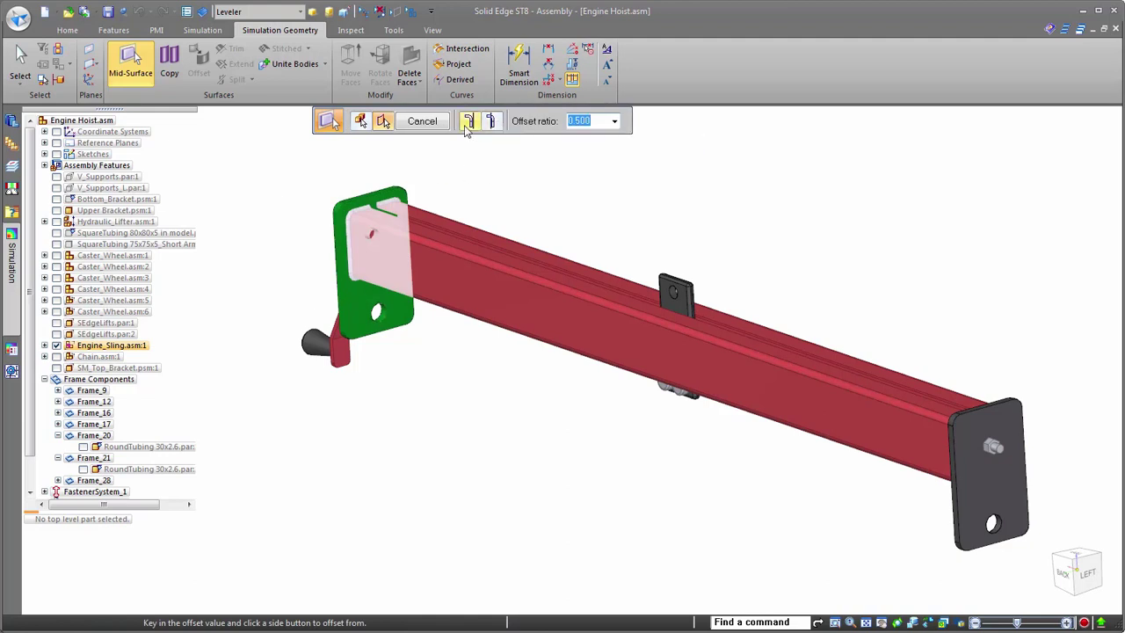
pyautogui.click(493, 123)
pyautogui.rightClick(312, 172)
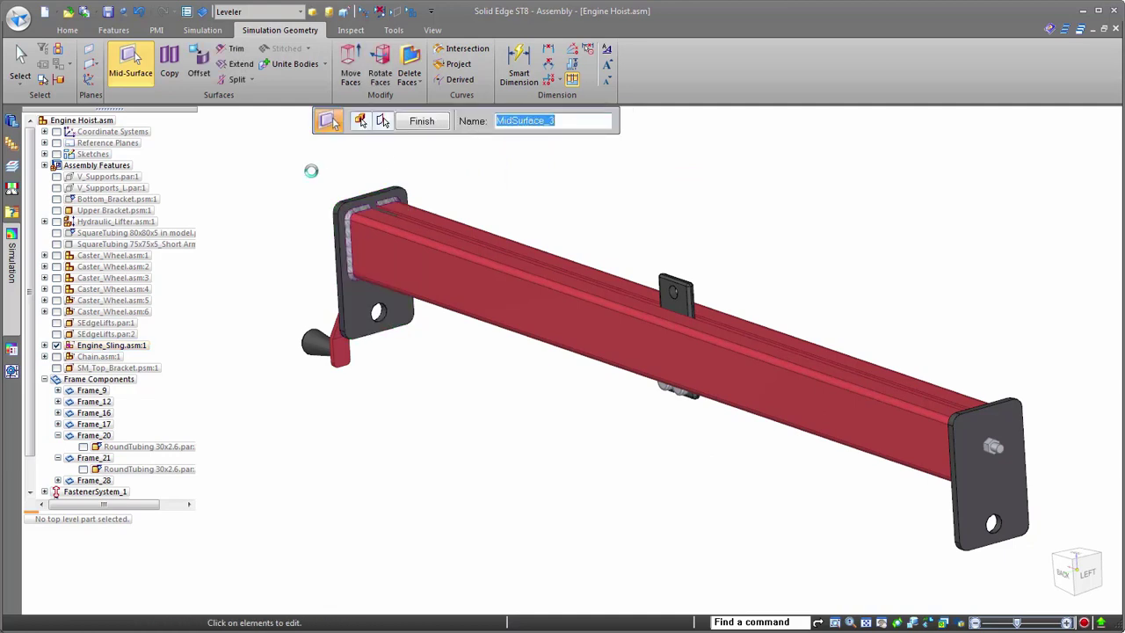
pyautogui.rightClick(313, 176)
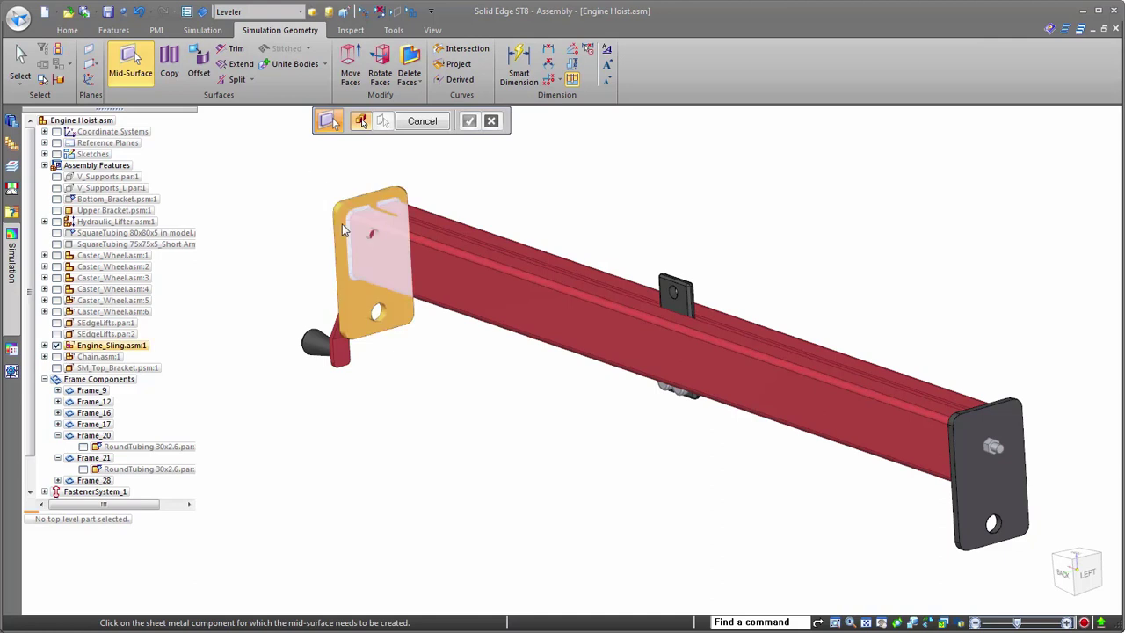
# - Examine the weld between the crank-end side plate and the sling beam
pyautogui.scroll(4, 342, 224)
pyautogui.scroll(2, 283, 179)
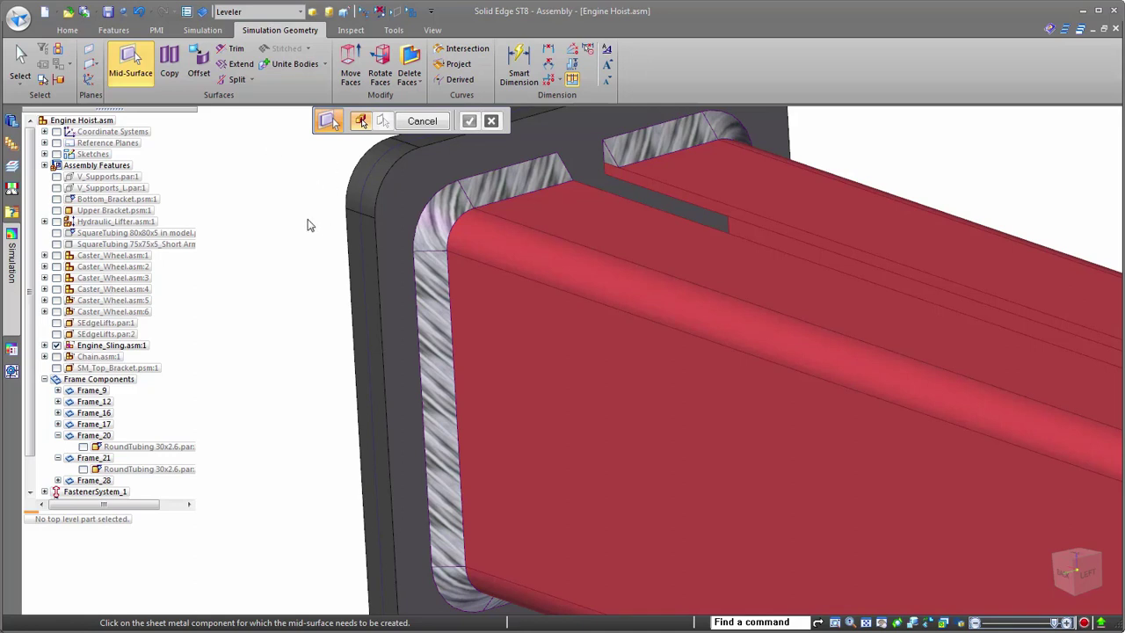
pyautogui.scroll(-3, 307, 223)
pyautogui.scroll(-2, 283, 193)
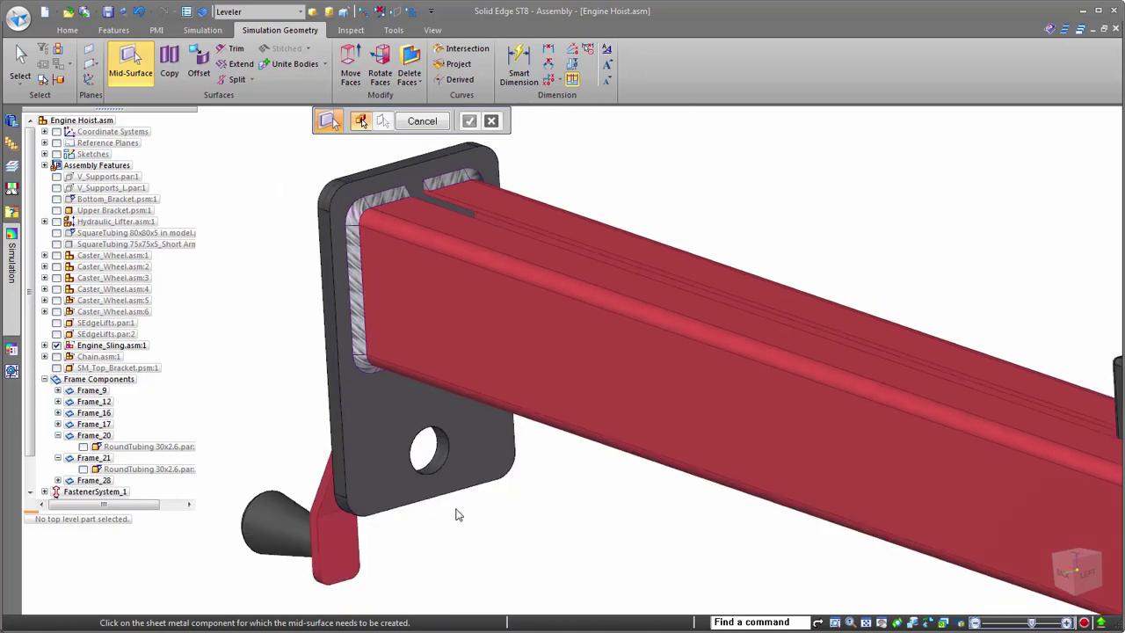
pyautogui.scroll(-1, 227, 227)
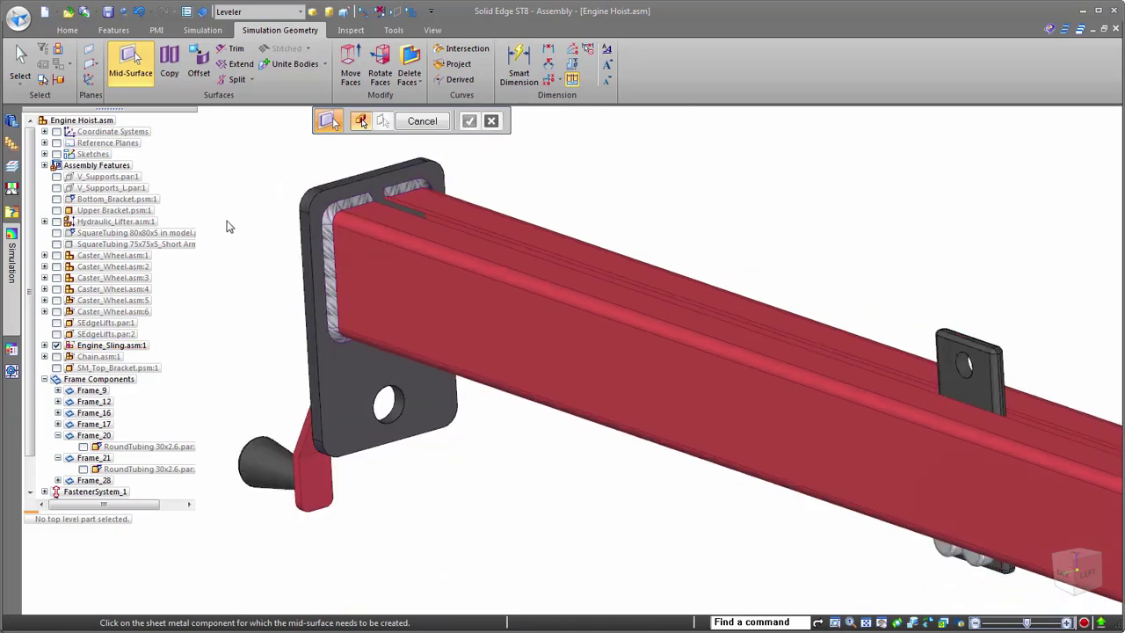
pyautogui.scroll(-1, 227, 227)
pyautogui.scroll(-1, 249, 180)
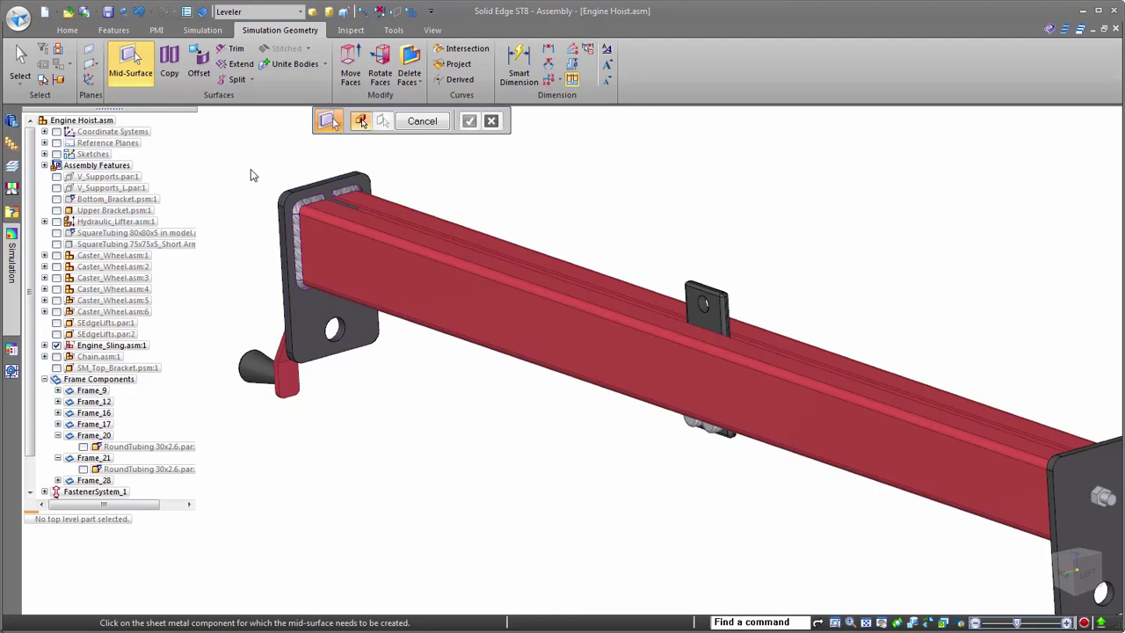
pyautogui.scroll(-1, 250, 171)
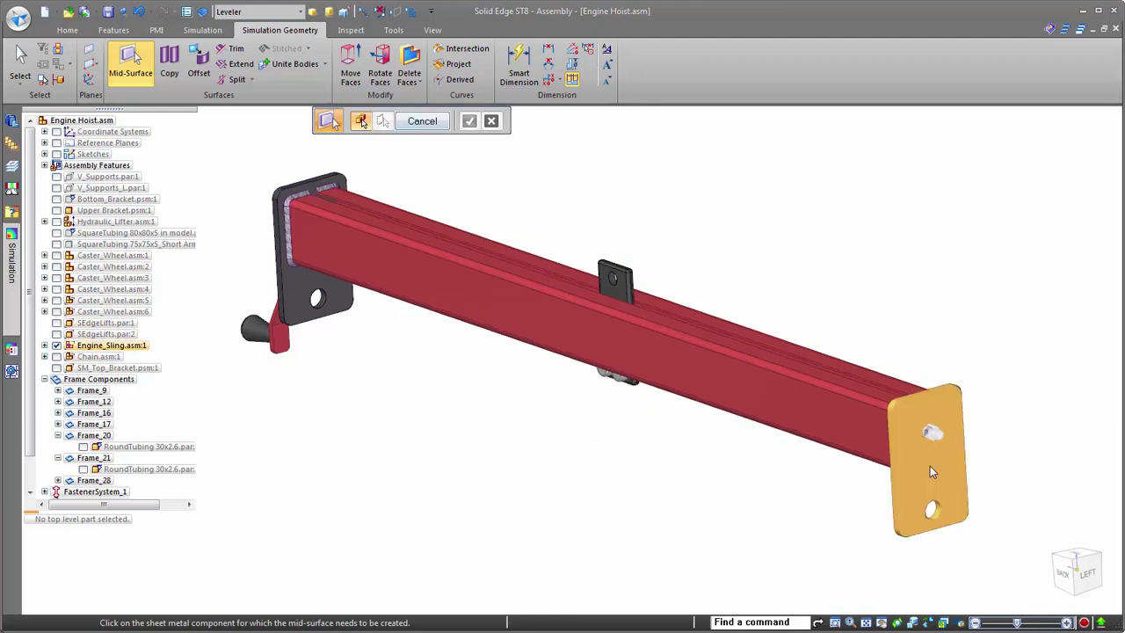
# - Create a mid-surface of the opposite sling side plate with offset ratio 0.500 and end the Mid-Surface command
pyautogui.click(936, 433)
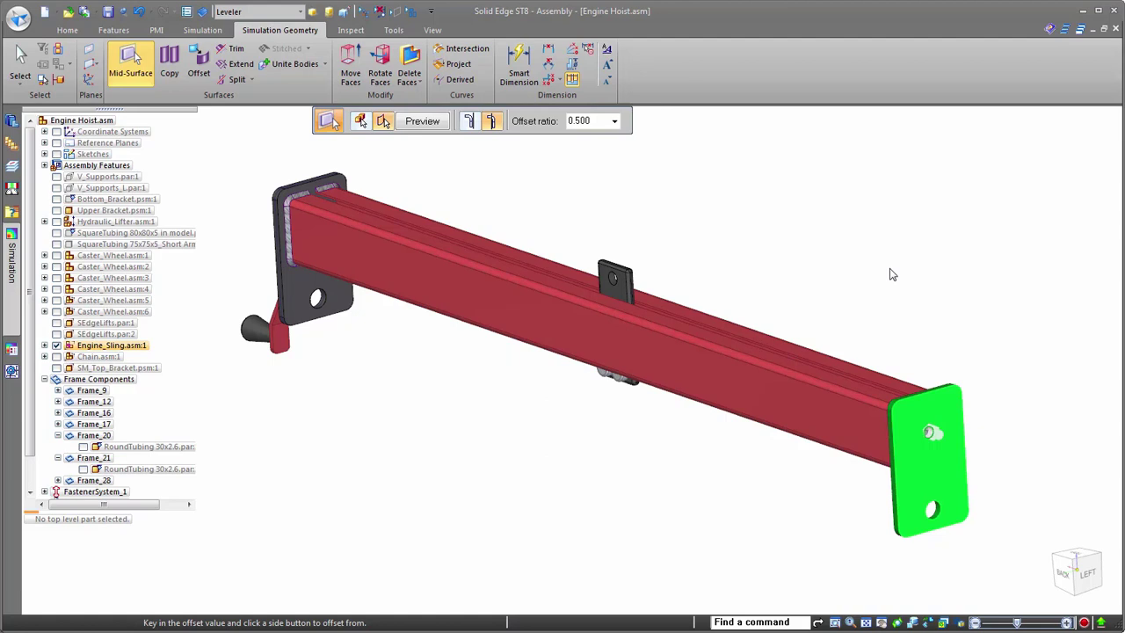
pyautogui.click(495, 125)
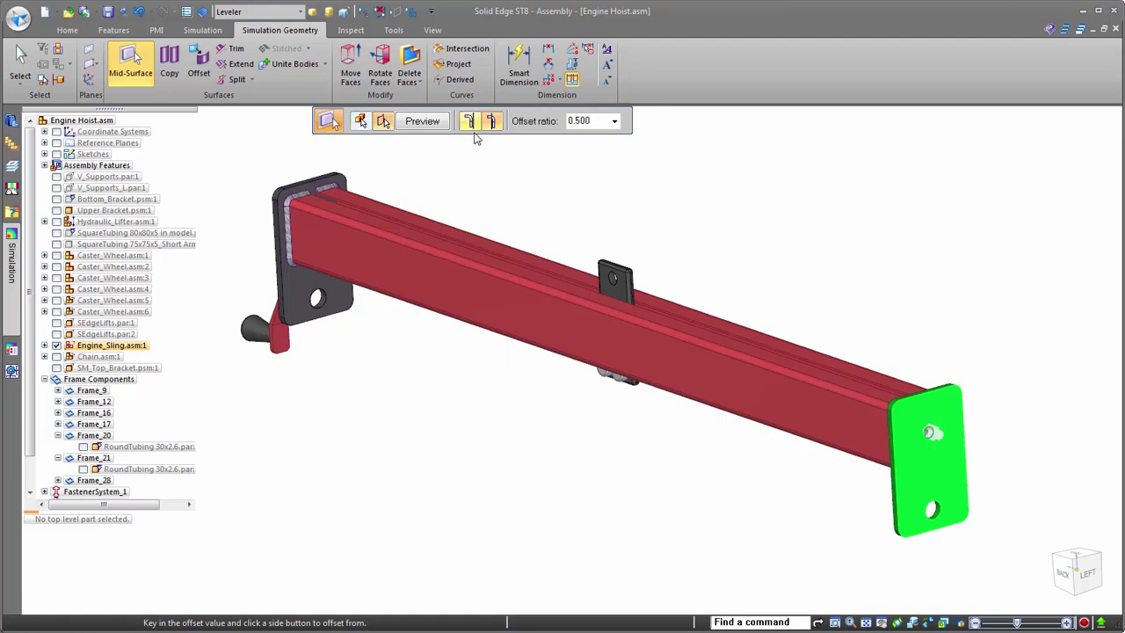
pyautogui.rightClick(934, 312)
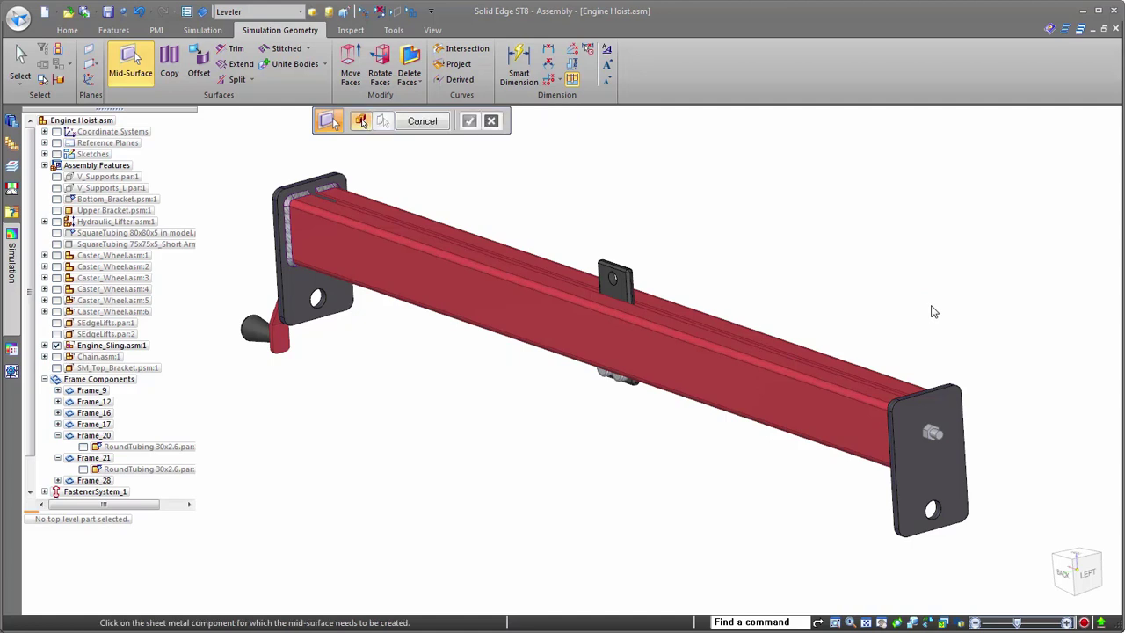
pyautogui.press('Escape')
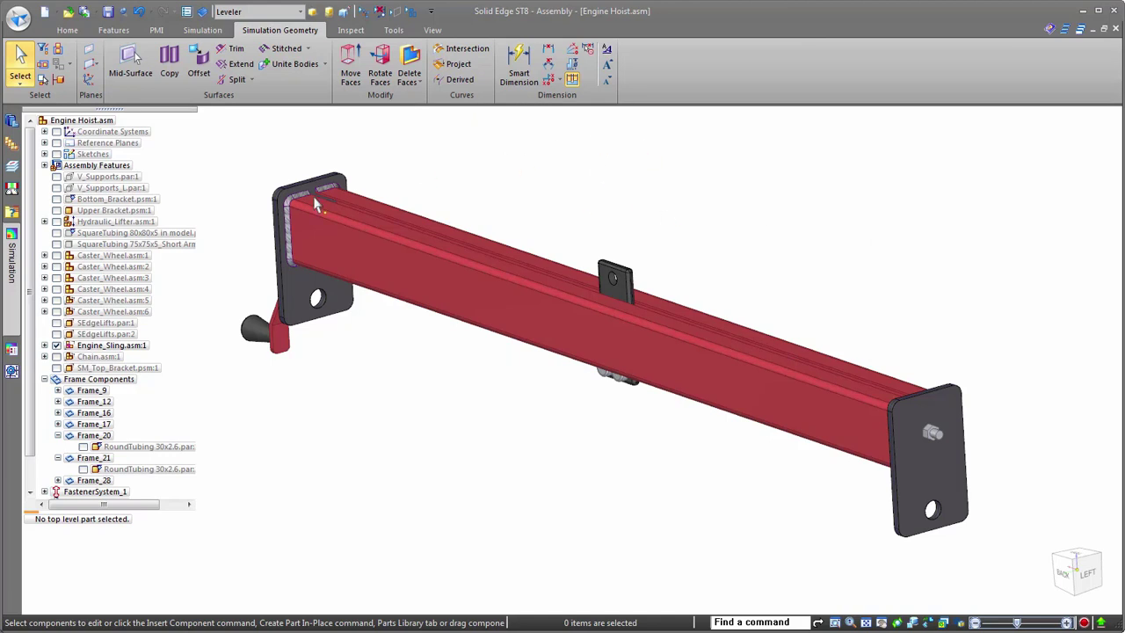
# - Select the weld fillets between the beam and side plates and hide Fillet 1 of the Engine_Sling assembly
pyautogui.scroll(2, 264, 215)
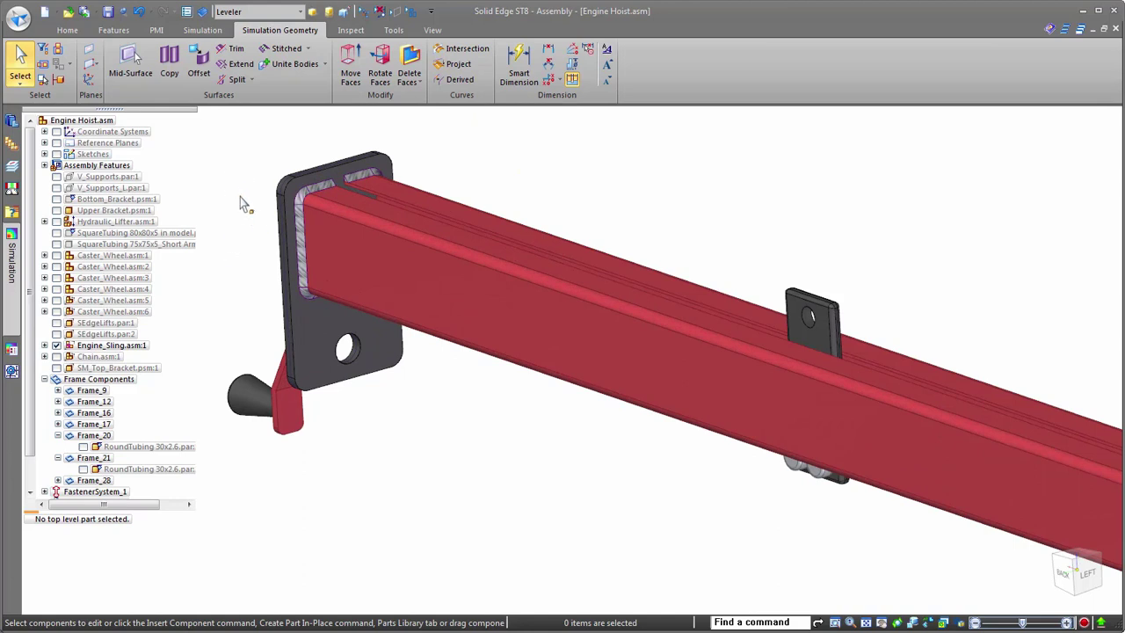
pyautogui.click(299, 230)
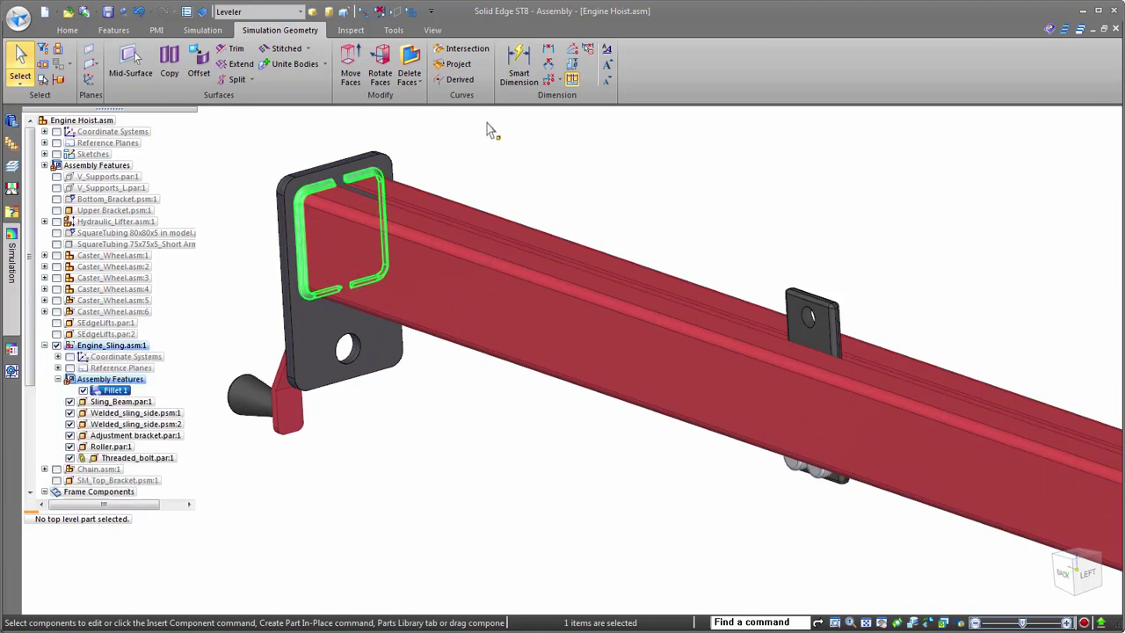
pyautogui.scroll(-2, 508, 150)
pyautogui.scroll(-2, 300, 167)
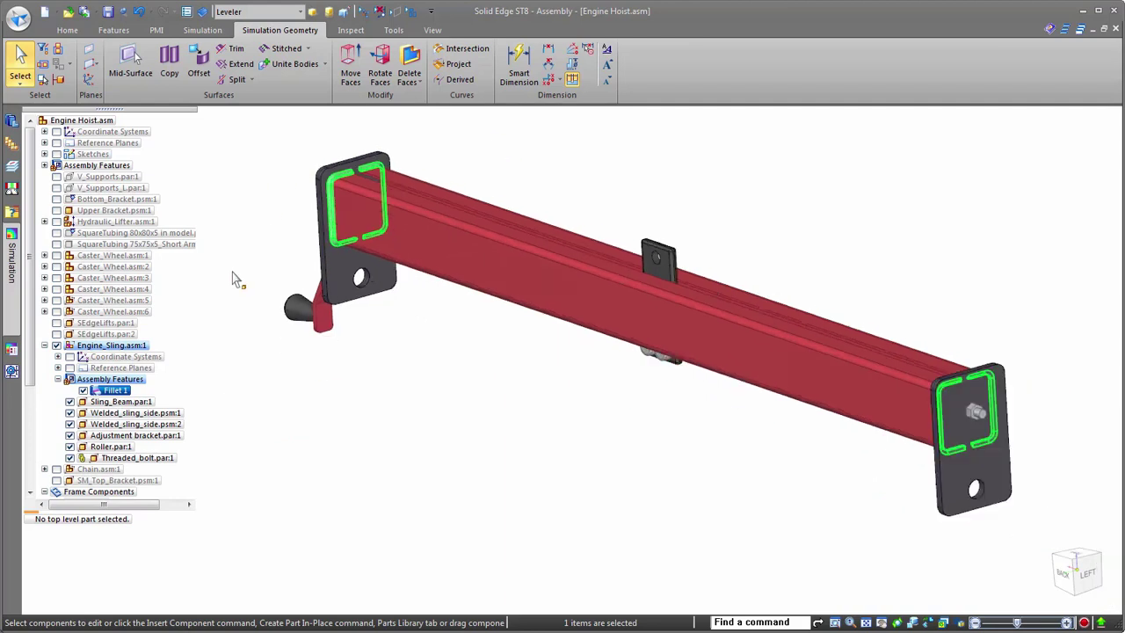
pyautogui.click(82, 391)
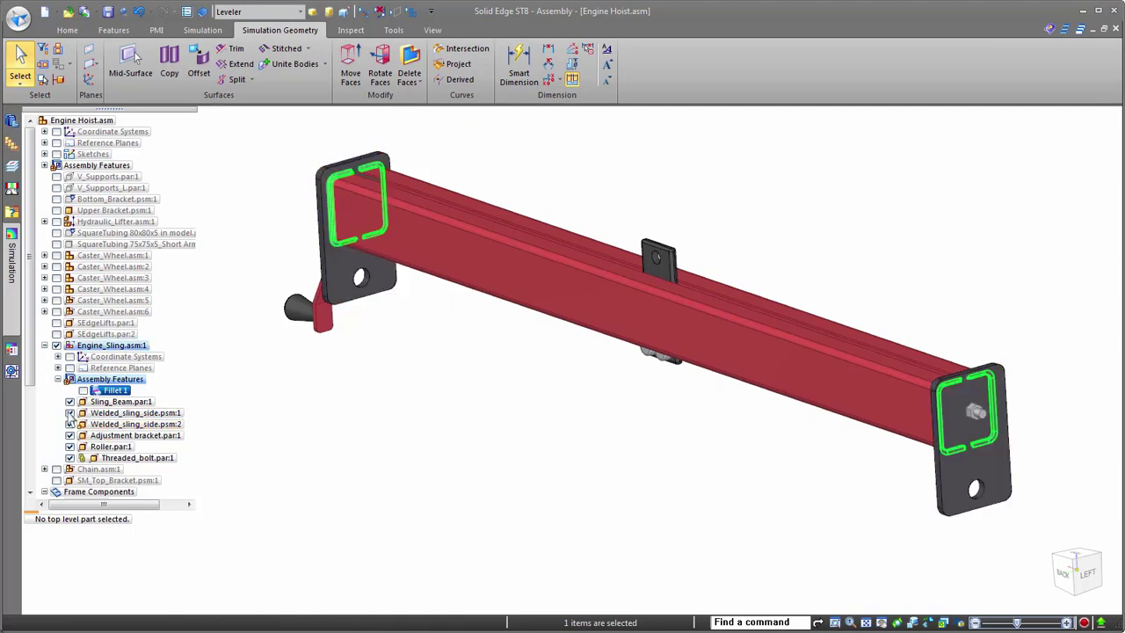
# - Hide both welded sling side plates of the Engine_Sling assembly and clear the selection
pyautogui.click(70, 413)
pyautogui.click(70, 424)
pyautogui.click(451, 407)
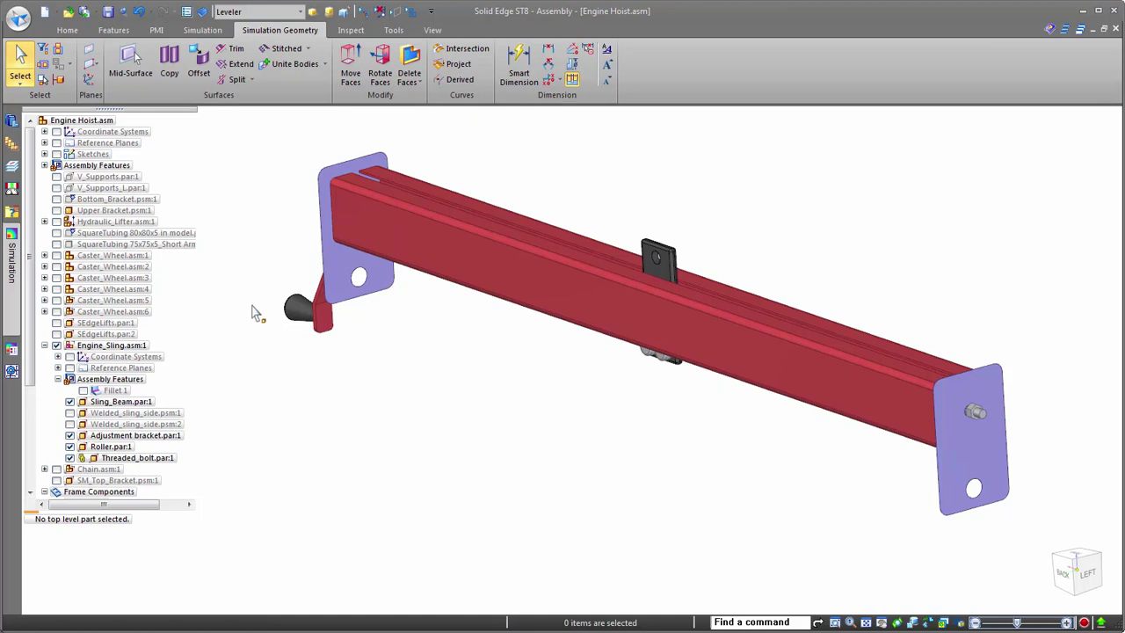
# - Pin the Simulation pane open and create a Linear Static study with the Mixed and General Bodies mesh type
pyautogui.click(202, 30)
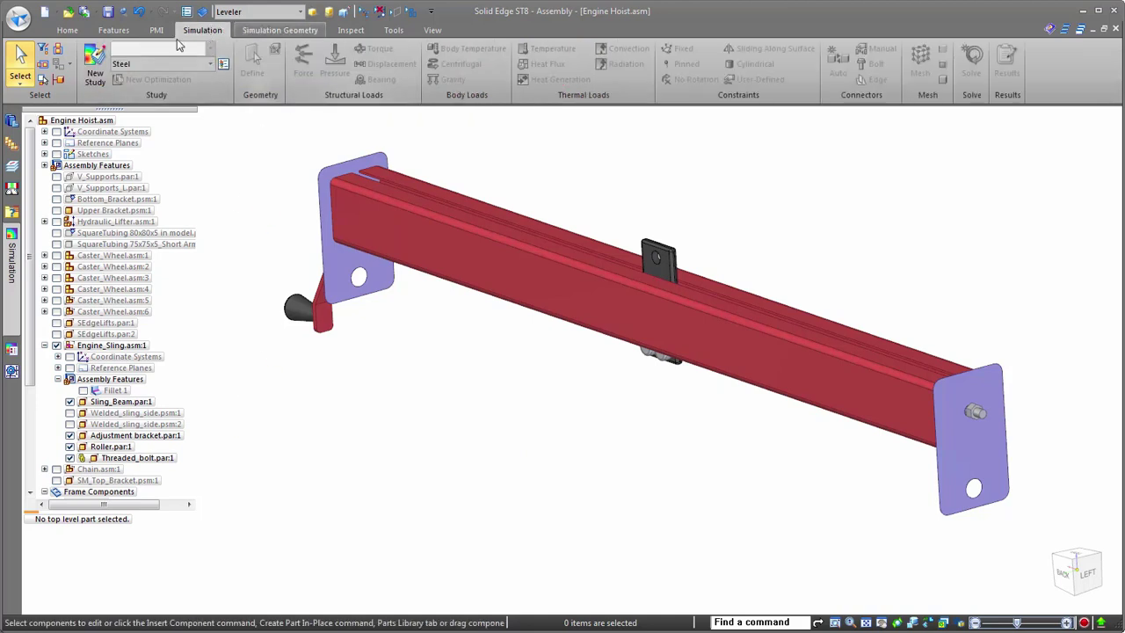
pyautogui.moveTo(12, 297)
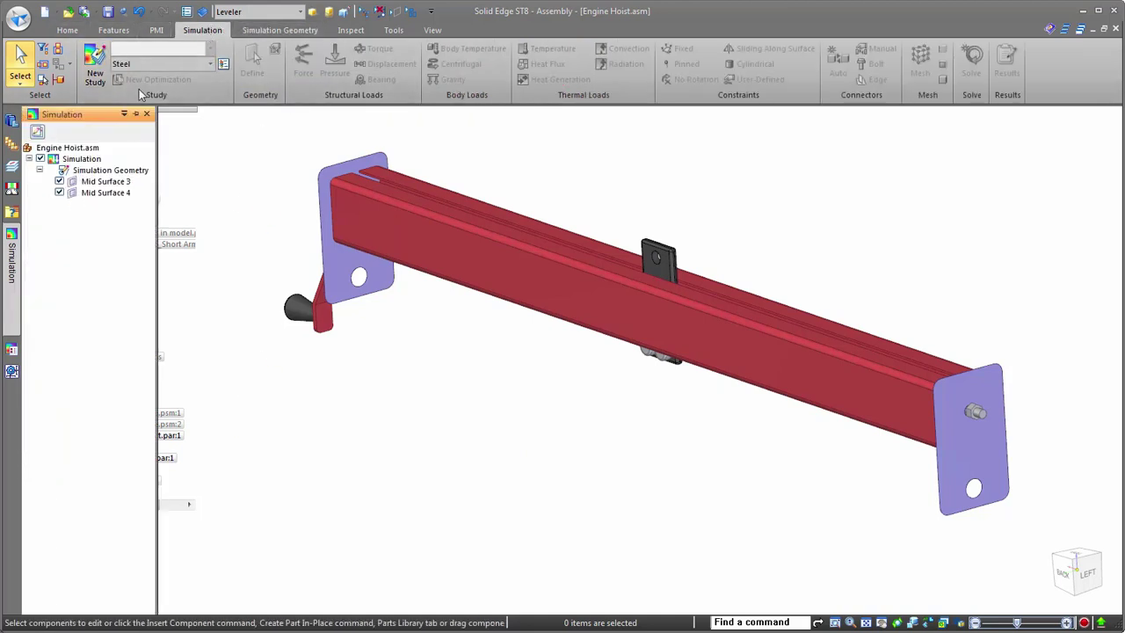
pyautogui.click(136, 115)
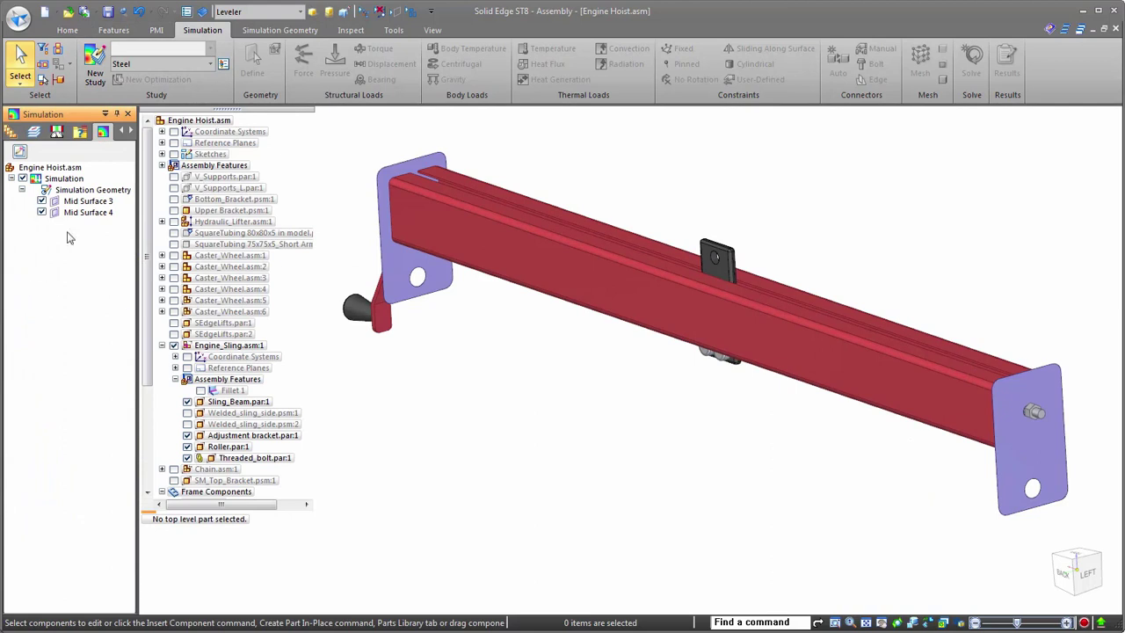
pyautogui.rightClick(65, 179)
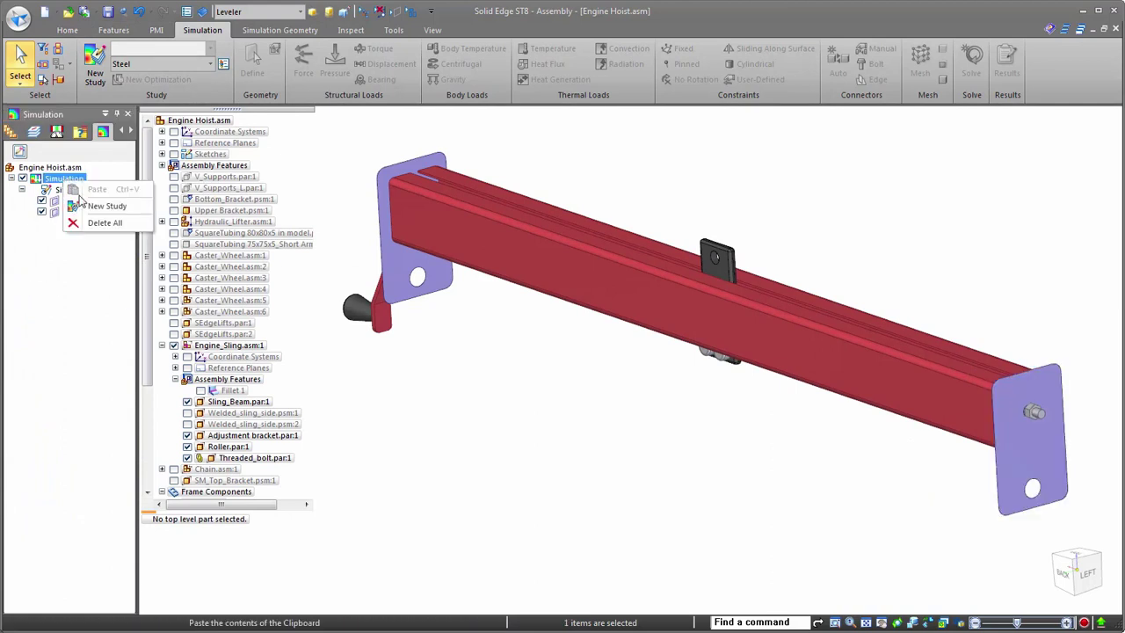
pyautogui.click(93, 206)
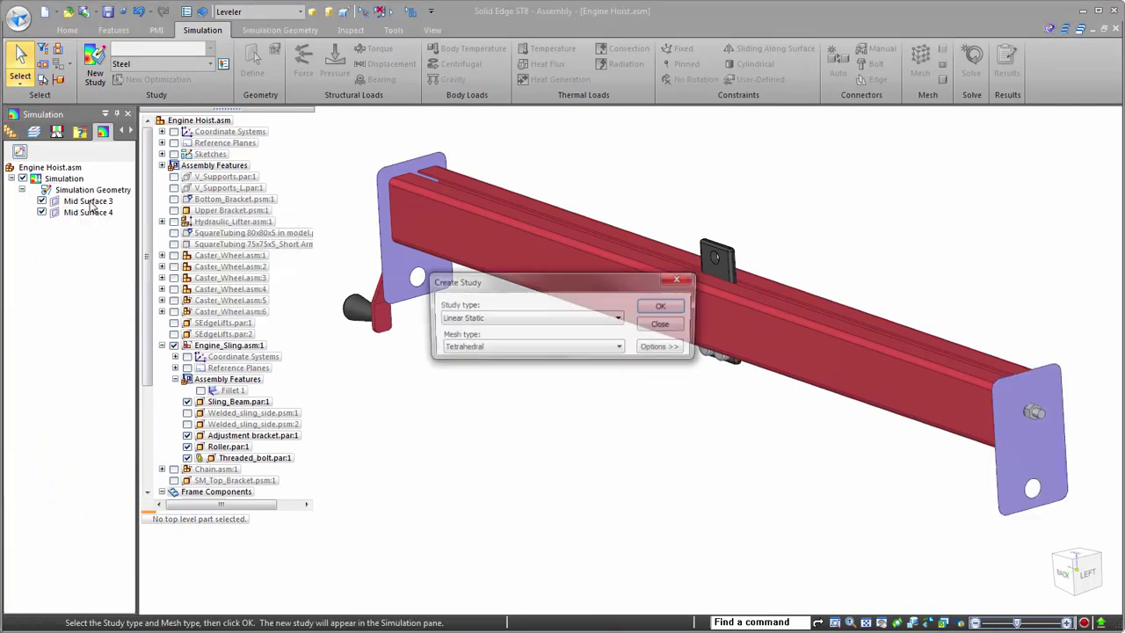
pyautogui.click(541, 348)
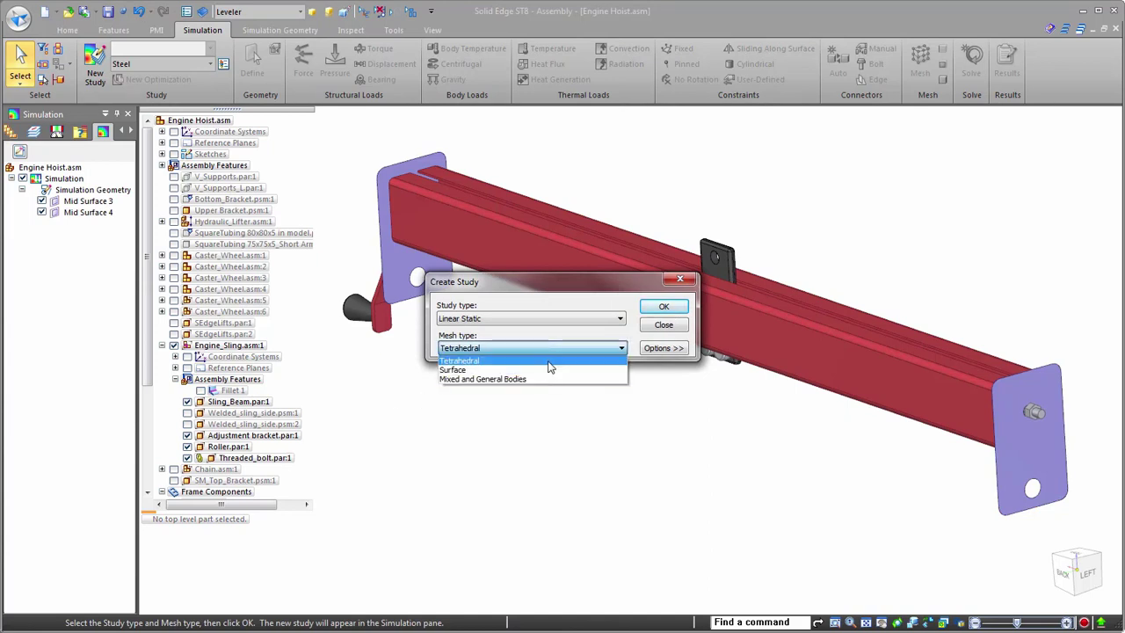
pyautogui.click(507, 381)
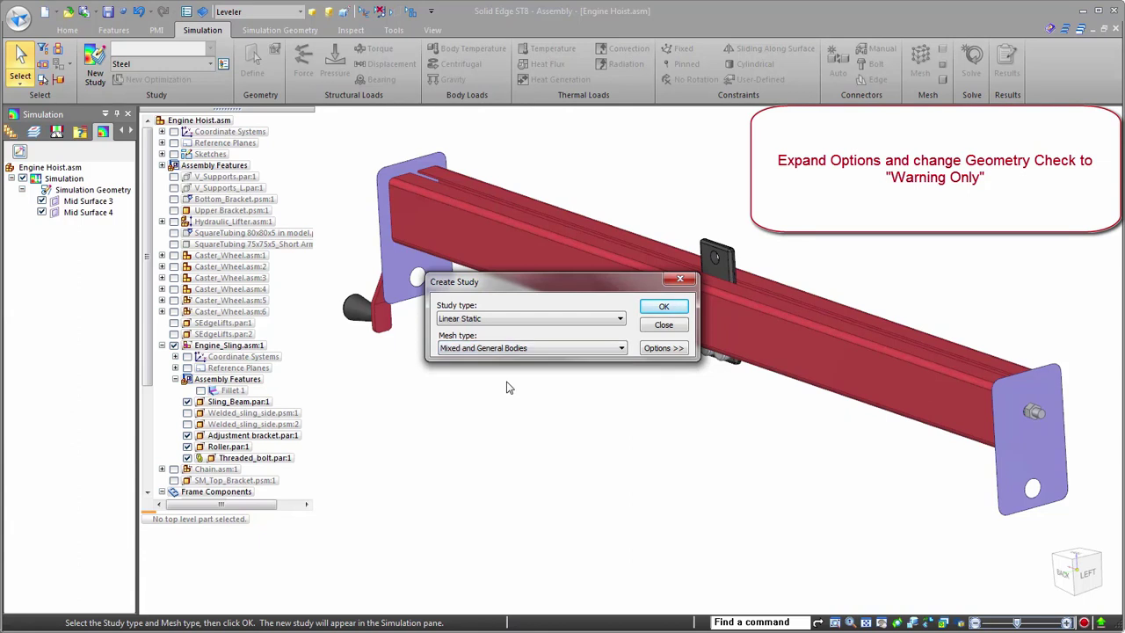
pyautogui.click(663, 310)
# - Define the study geometry with both side plate mid-surfaces, the sling beam and the roller
pyautogui.click(444, 281)
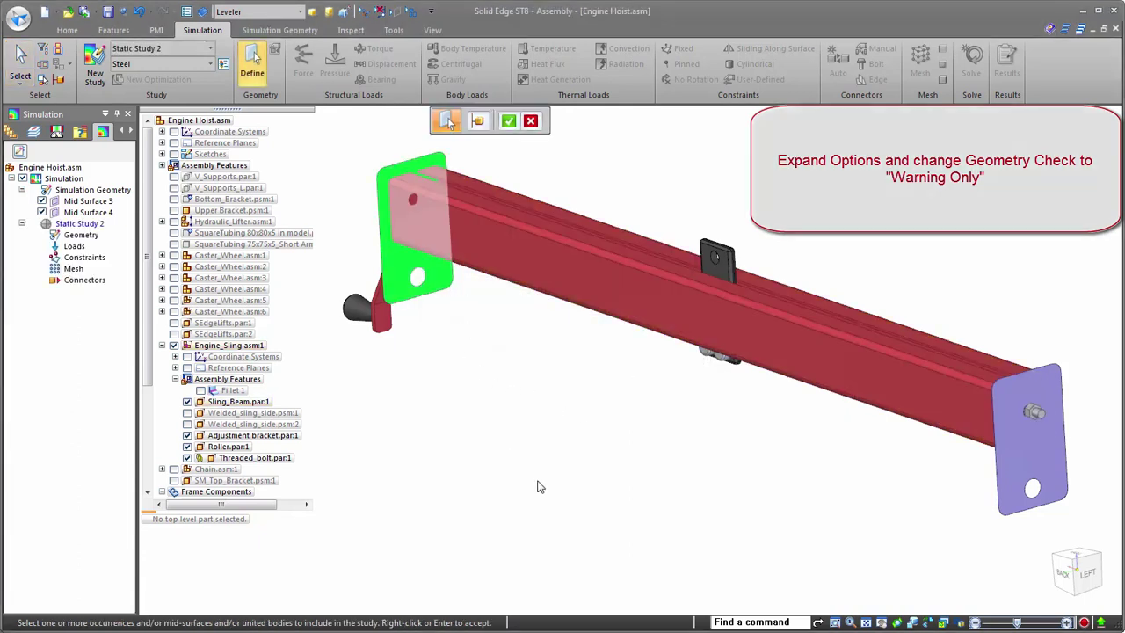
pyautogui.click(1040, 462)
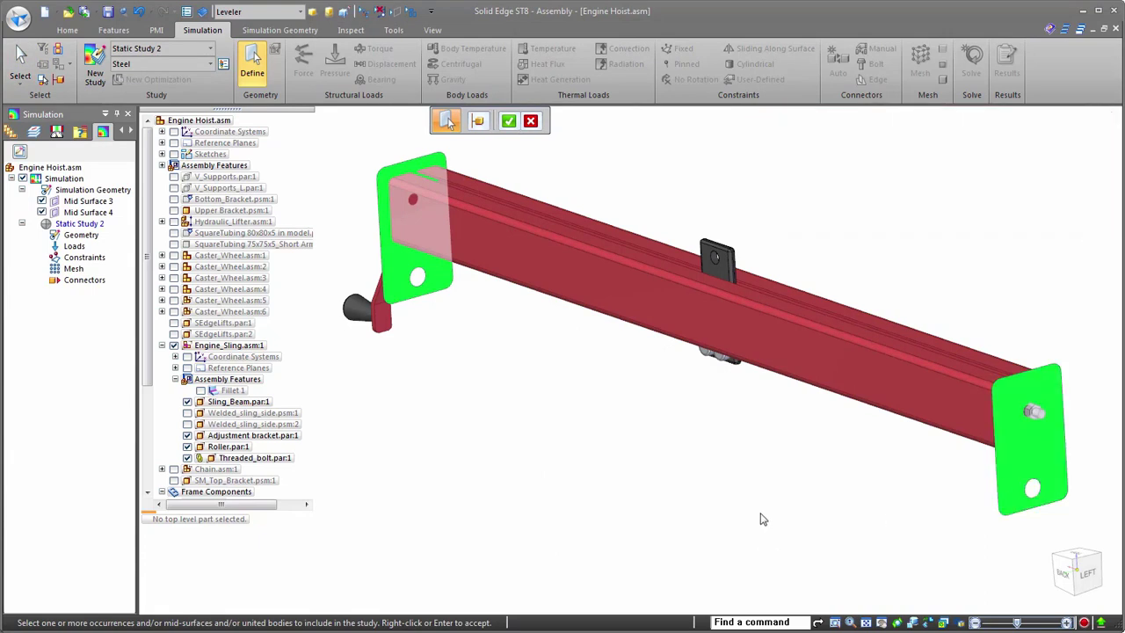
pyautogui.click(851, 370)
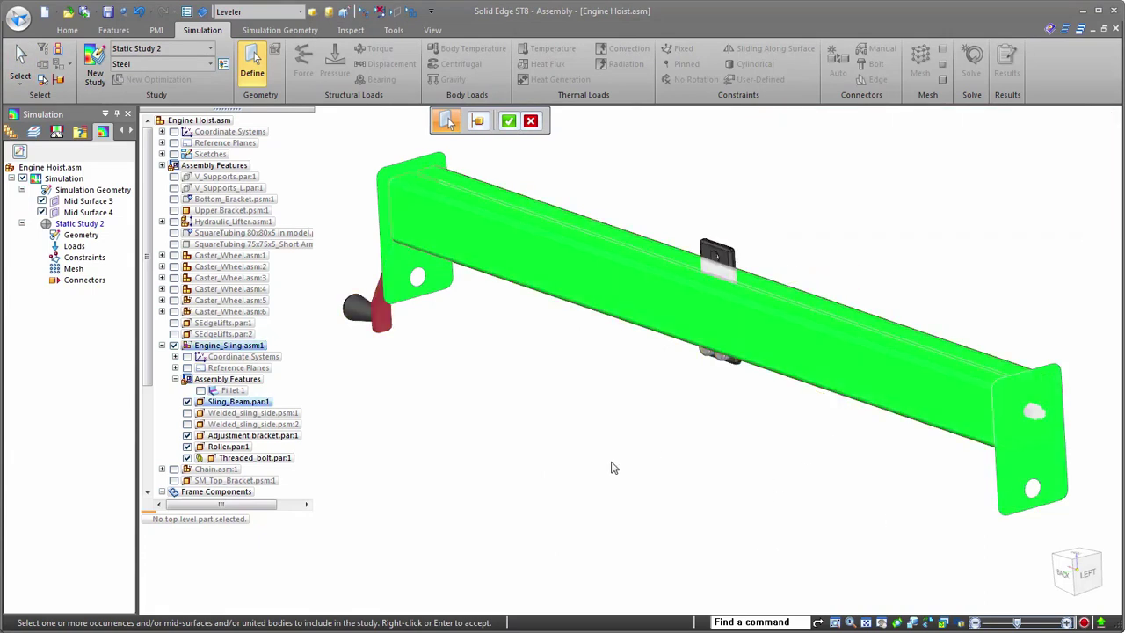
pyautogui.click(719, 356)
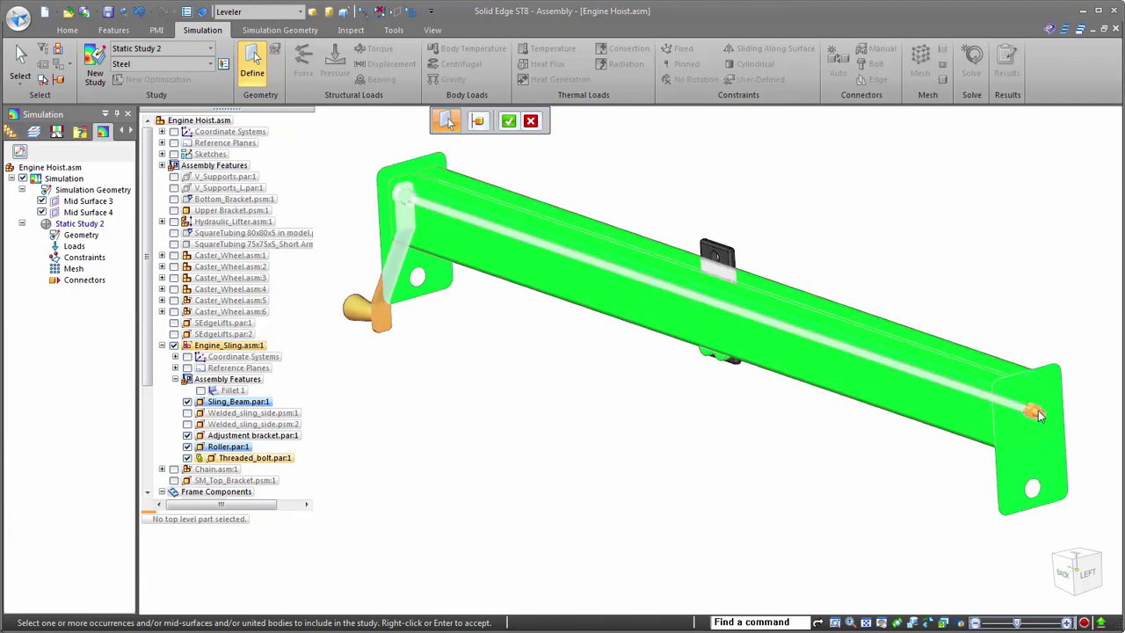
pyautogui.rightClick(677, 458)
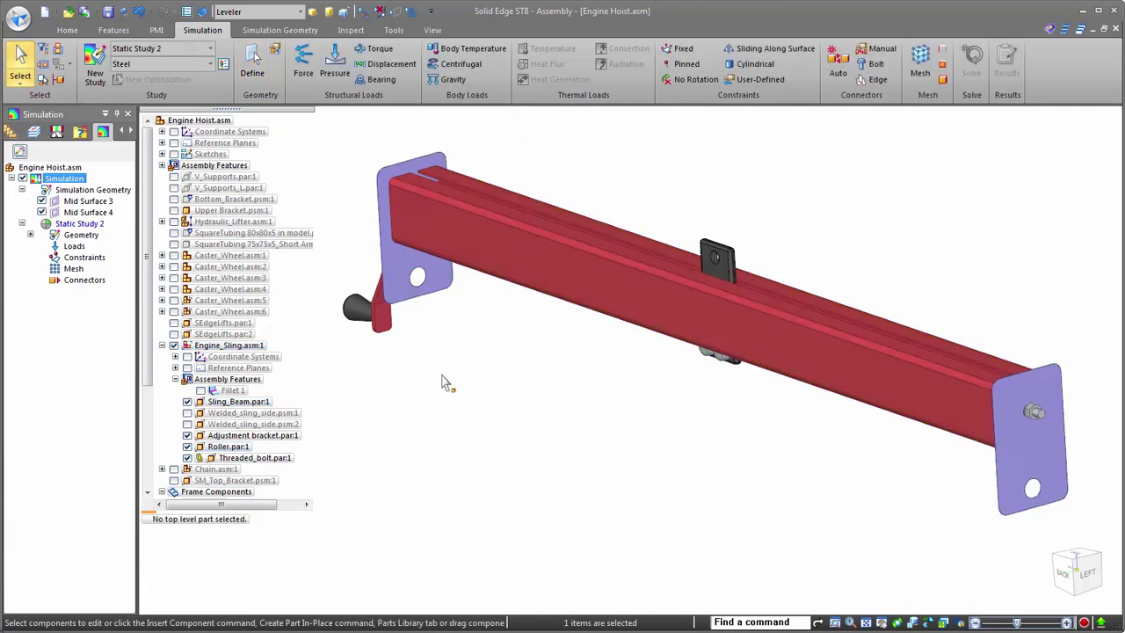
# - Apply a downward structural force of 20000 N to the circular edges of the lower holes in both side plate mid-surfaces
pyautogui.rightClick(75, 246)
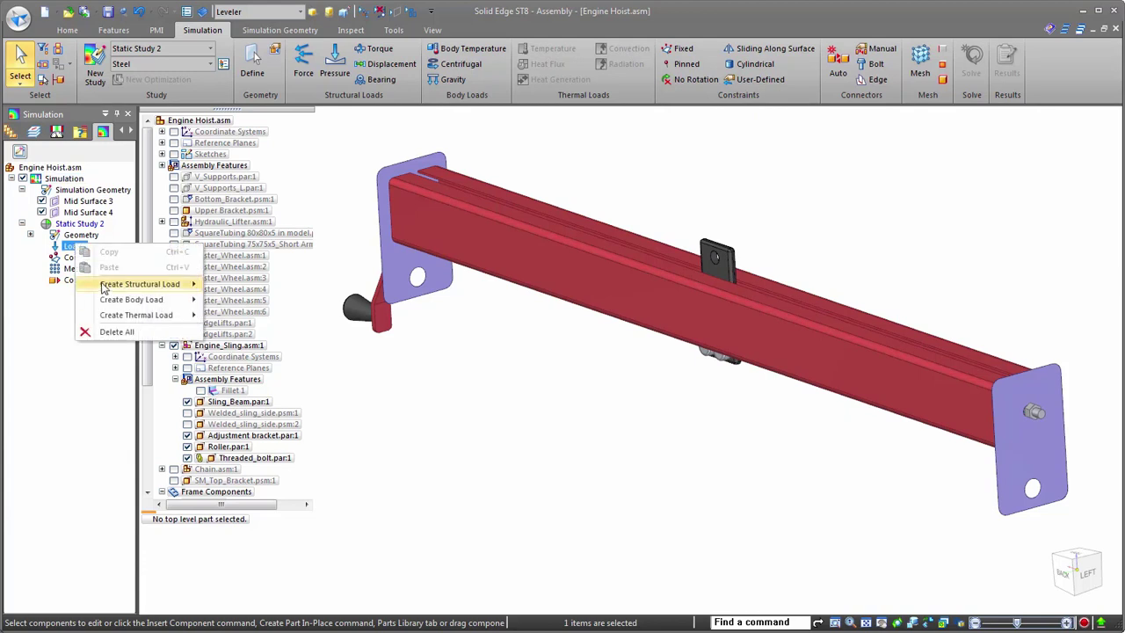
pyautogui.moveTo(104, 288)
pyautogui.click(233, 286)
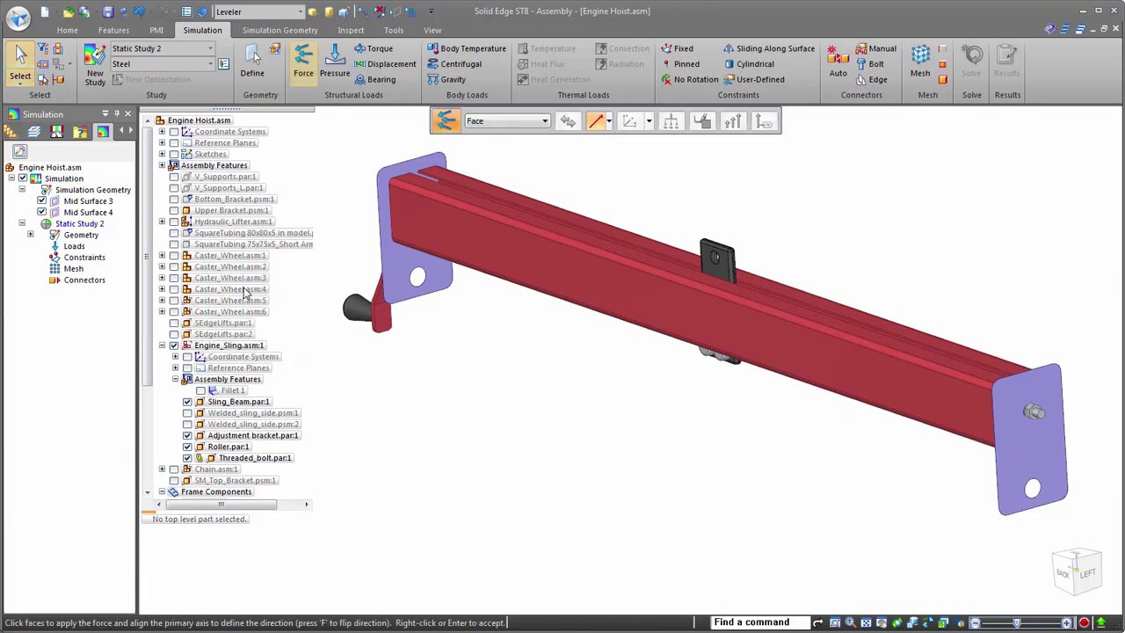
pyautogui.click(496, 120)
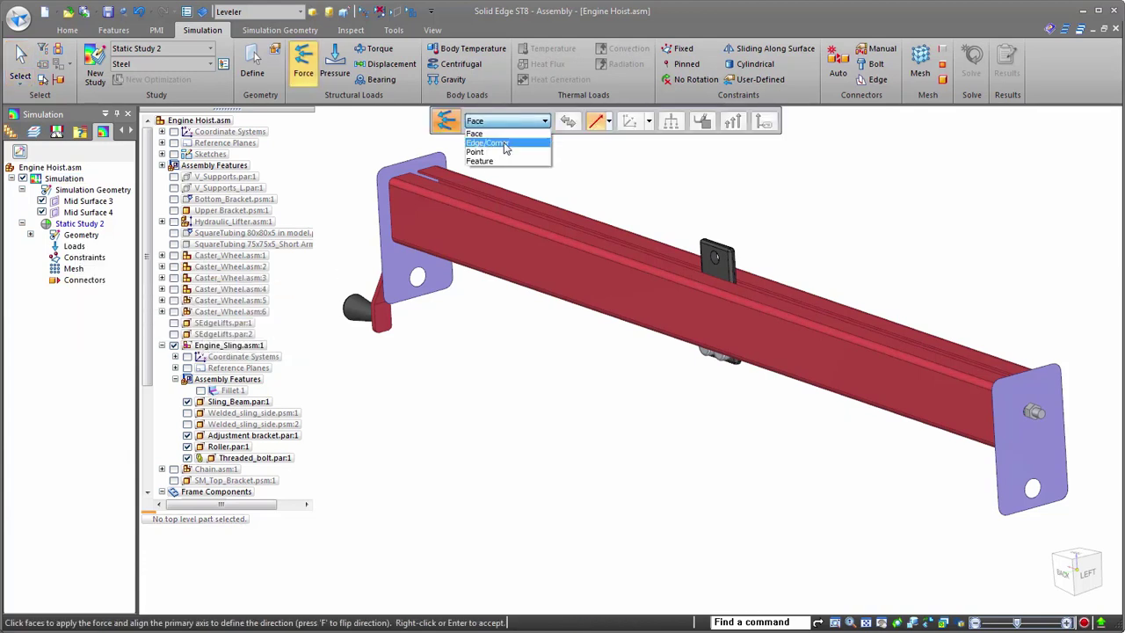
pyautogui.click(496, 133)
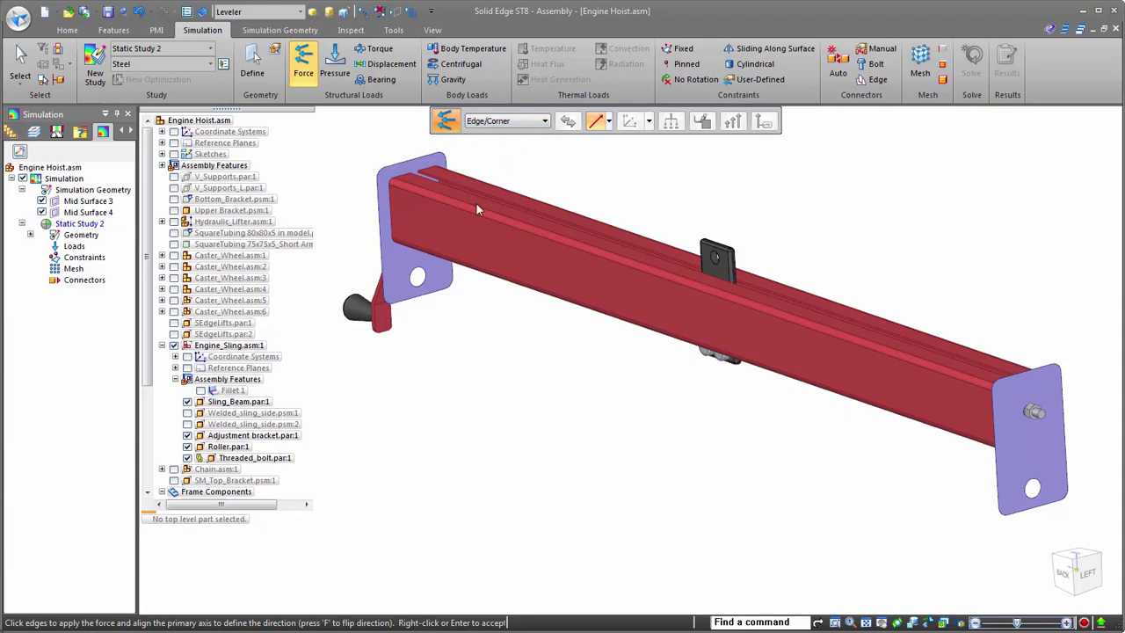
pyautogui.click(418, 277)
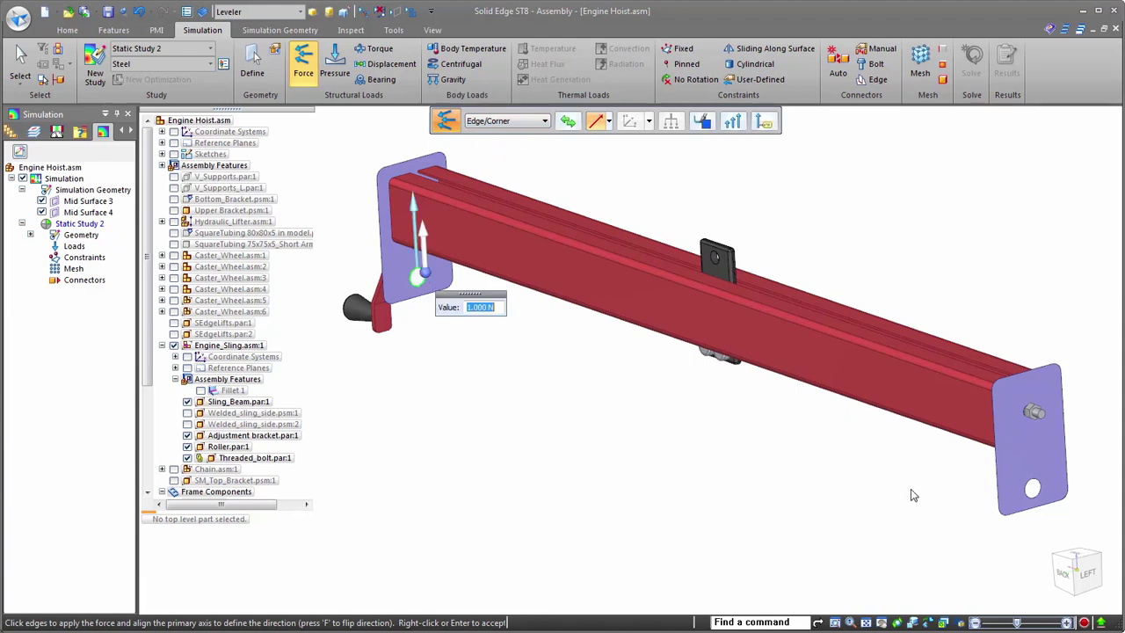
pyautogui.click(1034, 487)
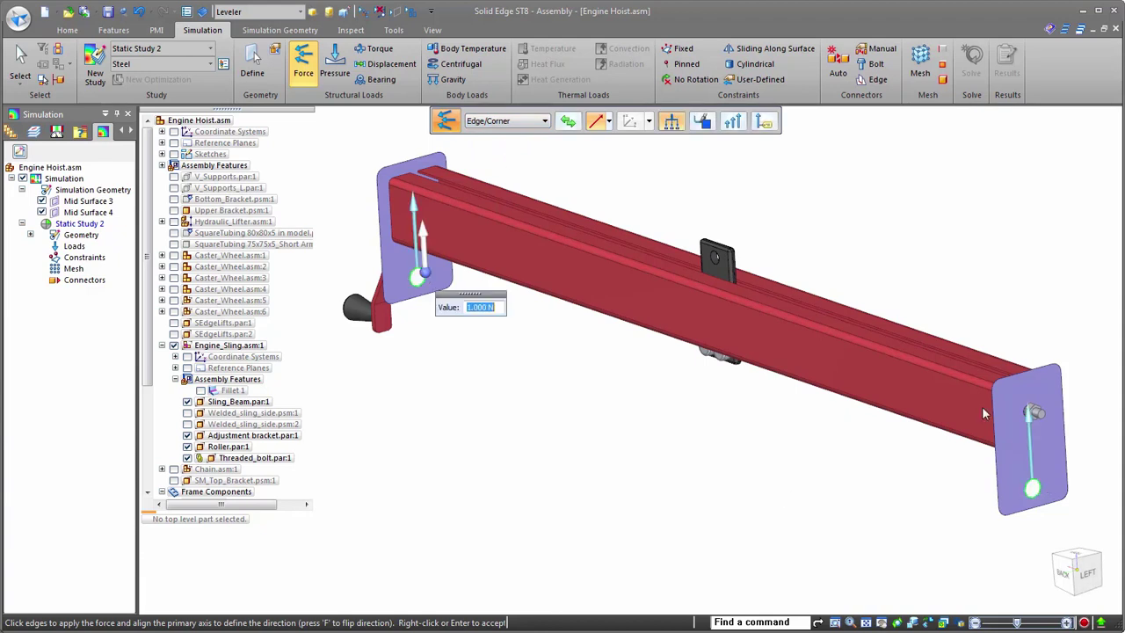
pyautogui.click(567, 120)
pyautogui.write('20000')
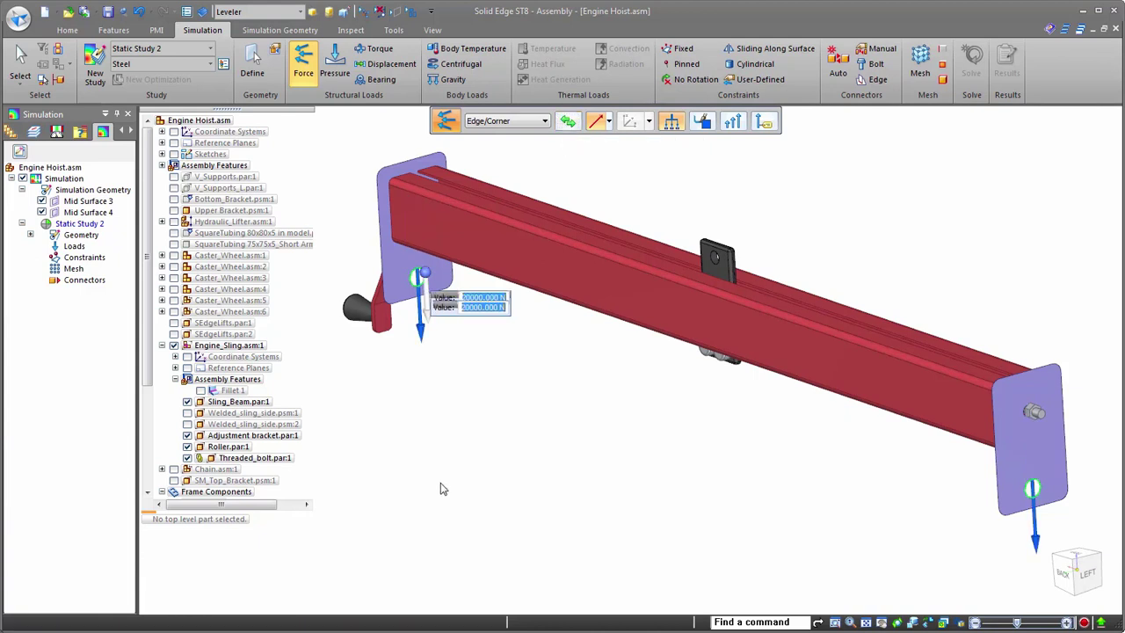
pyautogui.press('Return')
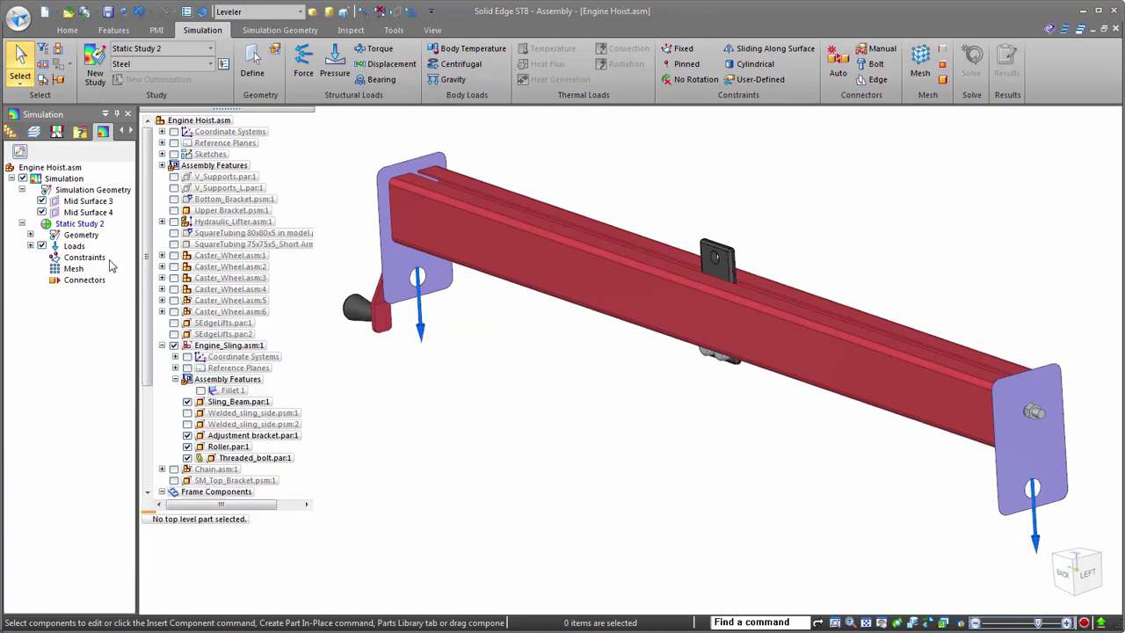
# - Add a Fixed constraint, using the Feature selection type, to the roller under the middle of the sling beam
pyautogui.rightClick(99, 263)
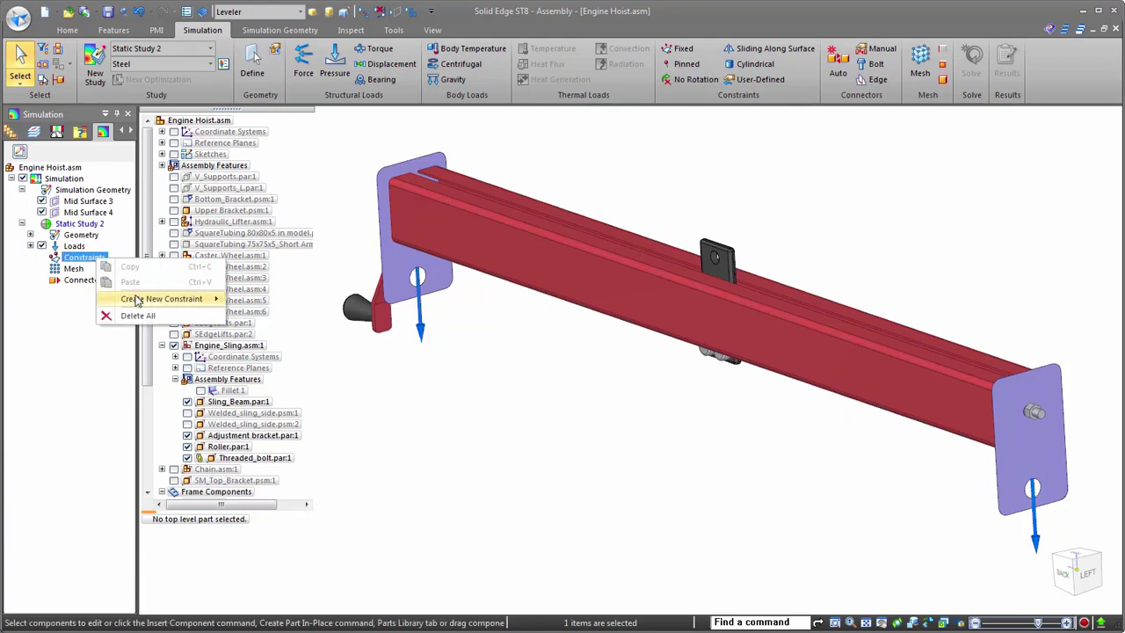
pyautogui.moveTo(138, 299)
pyautogui.click(259, 300)
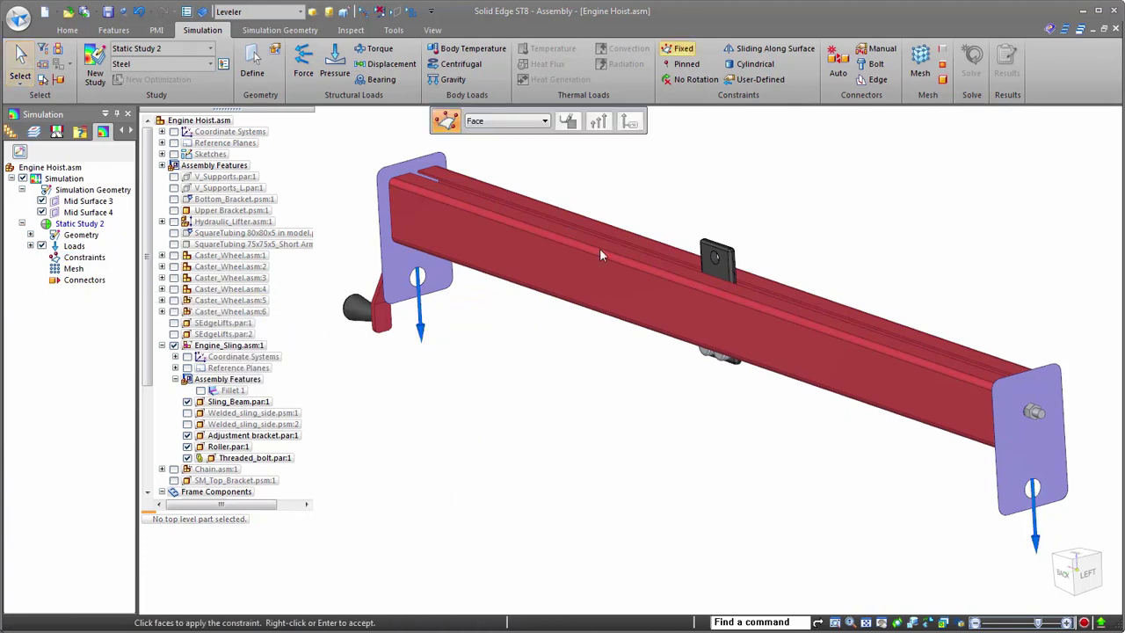
pyautogui.click(508, 121)
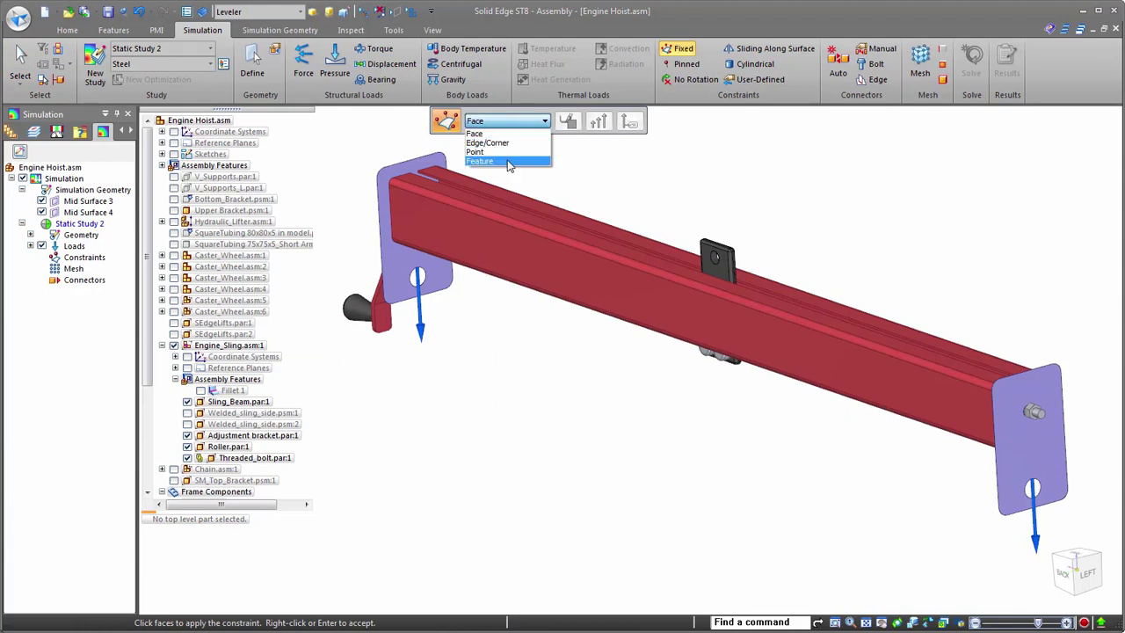
pyautogui.click(508, 162)
pyautogui.scroll(3, 709, 351)
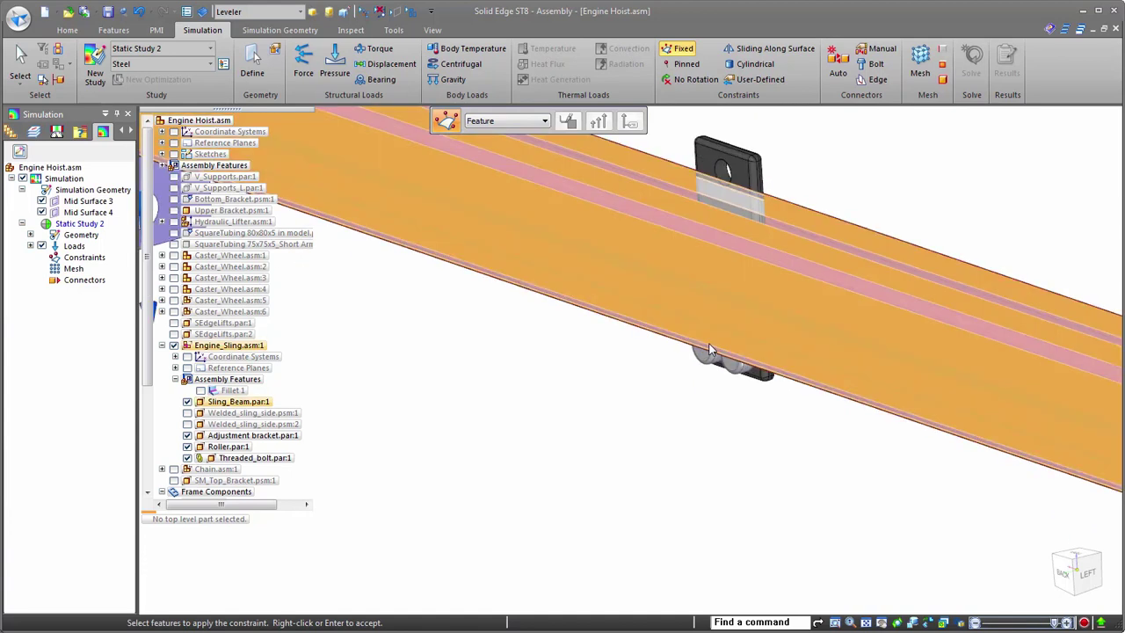
pyautogui.scroll(-3, 665, 362)
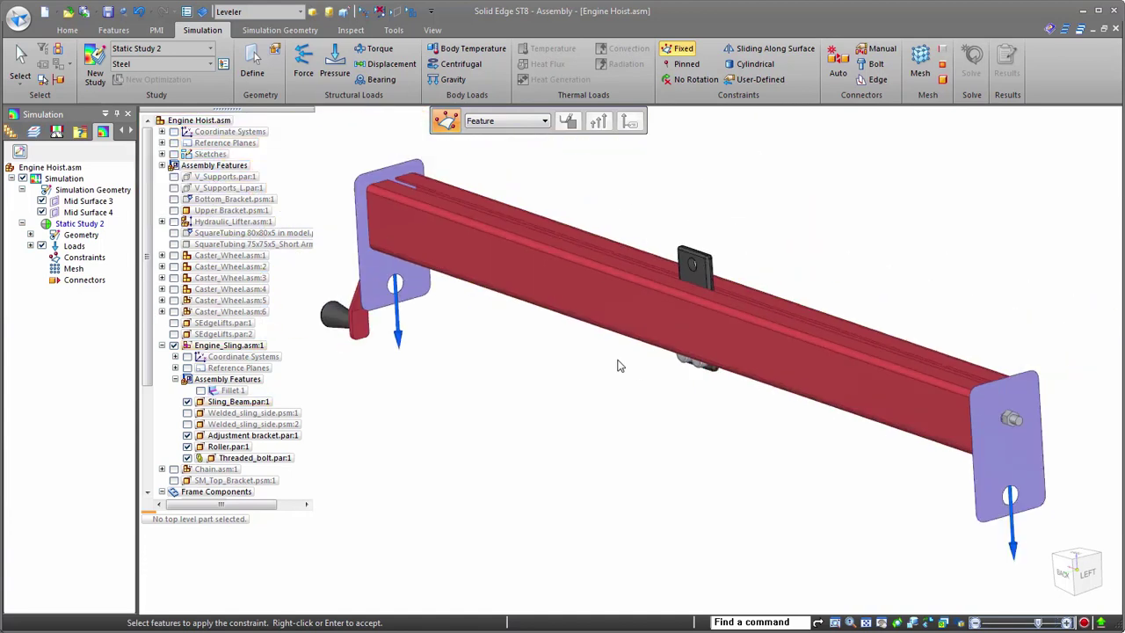
pyautogui.rightClick(699, 357)
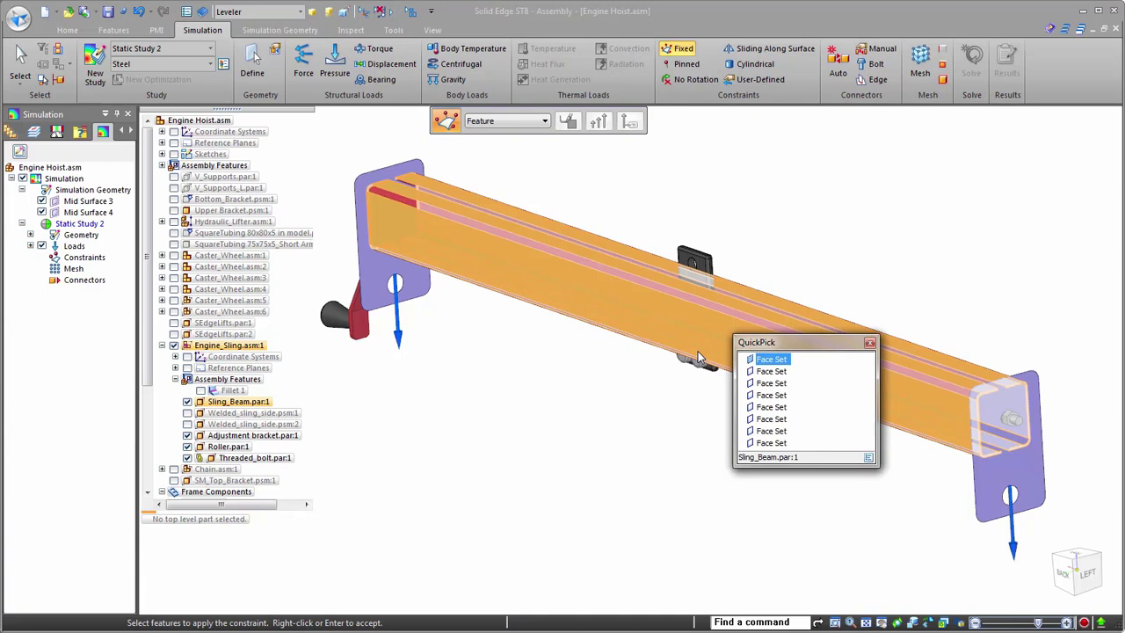
pyautogui.click(772, 408)
pyautogui.moveTo(768, 409); pyautogui.dragTo(713, 424, button='middle')
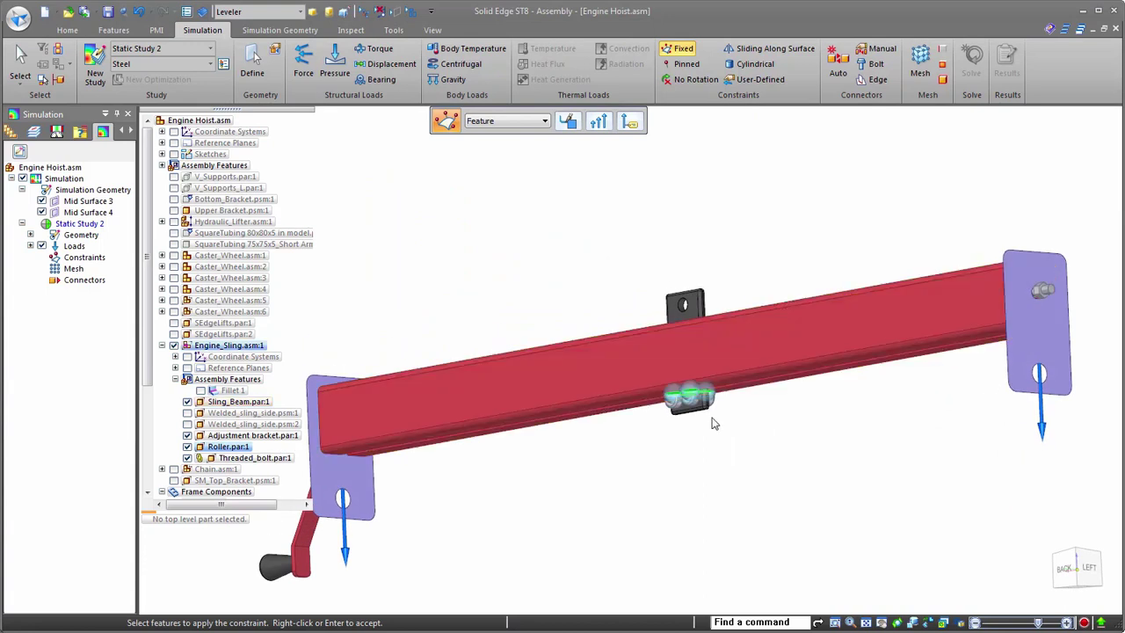
pyautogui.scroll(3, 714, 423)
pyautogui.scroll(1, 593, 354)
pyautogui.rightClick(877, 404)
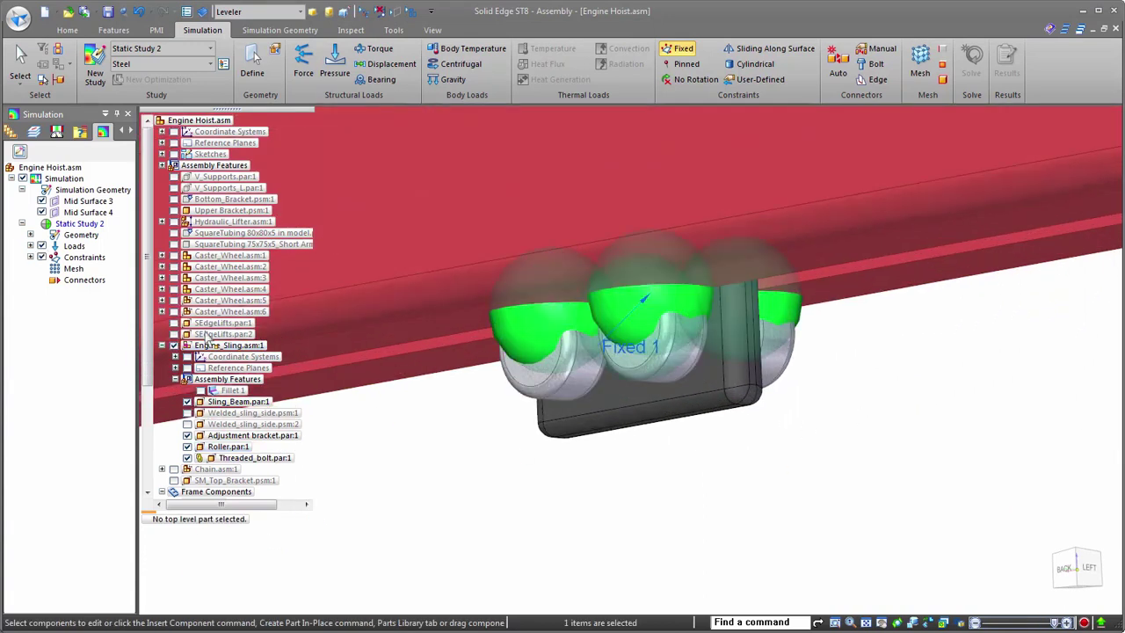
# - Hide the study's constraints temporarily to examine the rollers and the joints between beam and side plates, and show them again
pyautogui.click(41, 257)
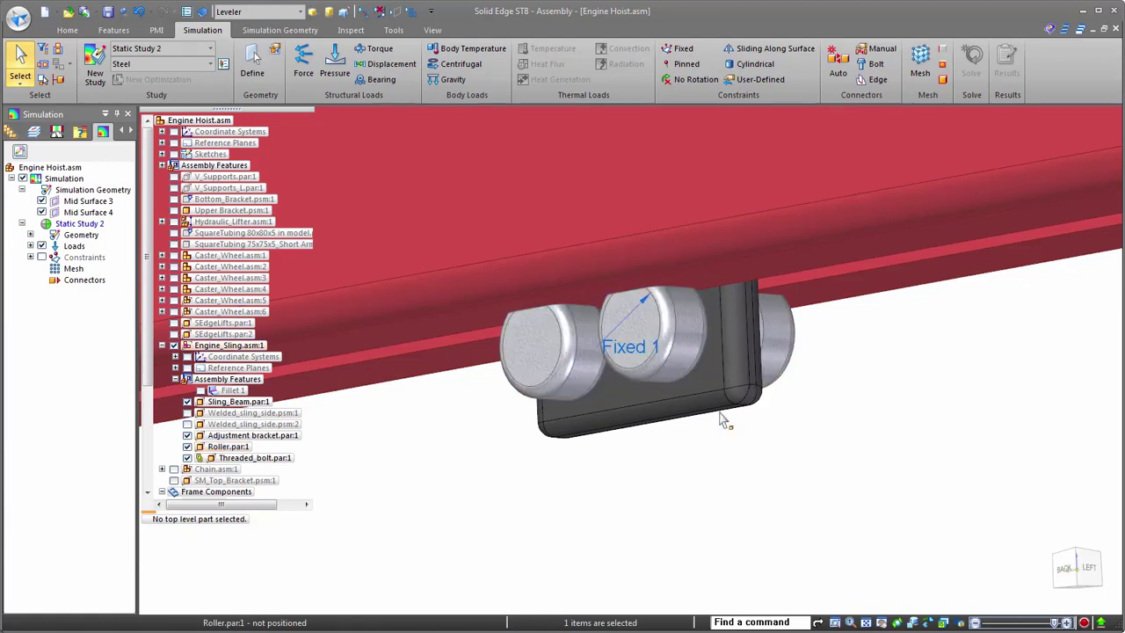
pyautogui.scroll(-2, 738, 426)
pyautogui.scroll(-3, 586, 402)
pyautogui.moveTo(770, 326); pyautogui.dragTo(736, 378, button='middle')
pyautogui.scroll(-2, 796, 466)
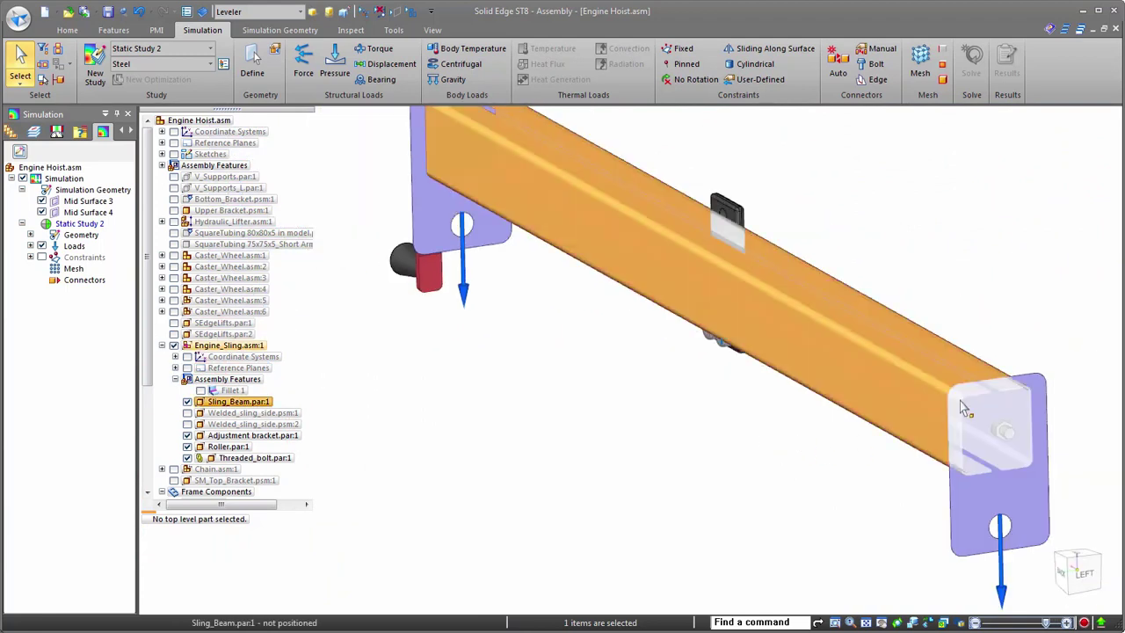
pyautogui.scroll(-2, 942, 509)
pyautogui.moveTo(942, 510); pyautogui.dragTo(914, 421, button='middle')
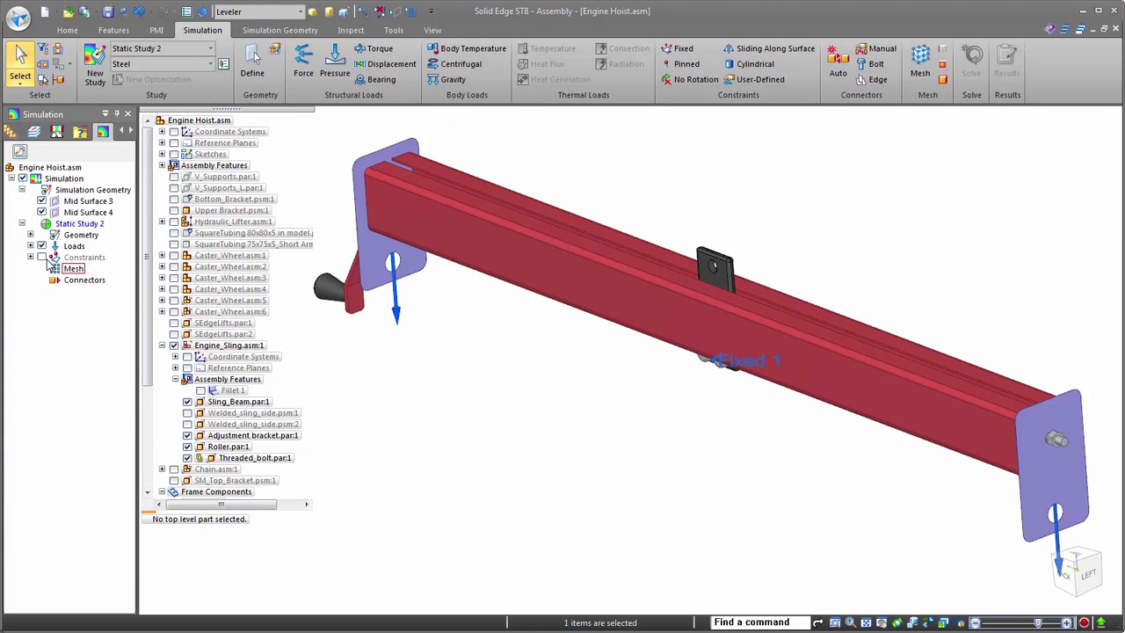
pyautogui.click(42, 257)
pyautogui.scroll(-1, 643, 218)
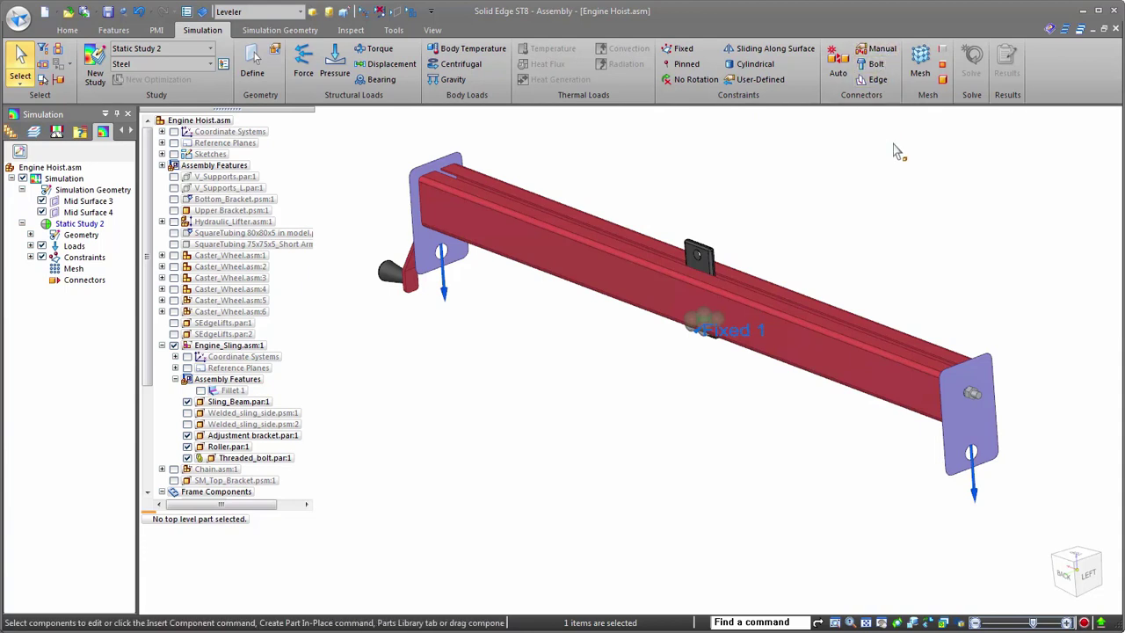
# - Detect automatic Glue connectors with a 5 mm search distance between both mid-surfaces, the sling beam and the roller
pyautogui.click(837, 63)
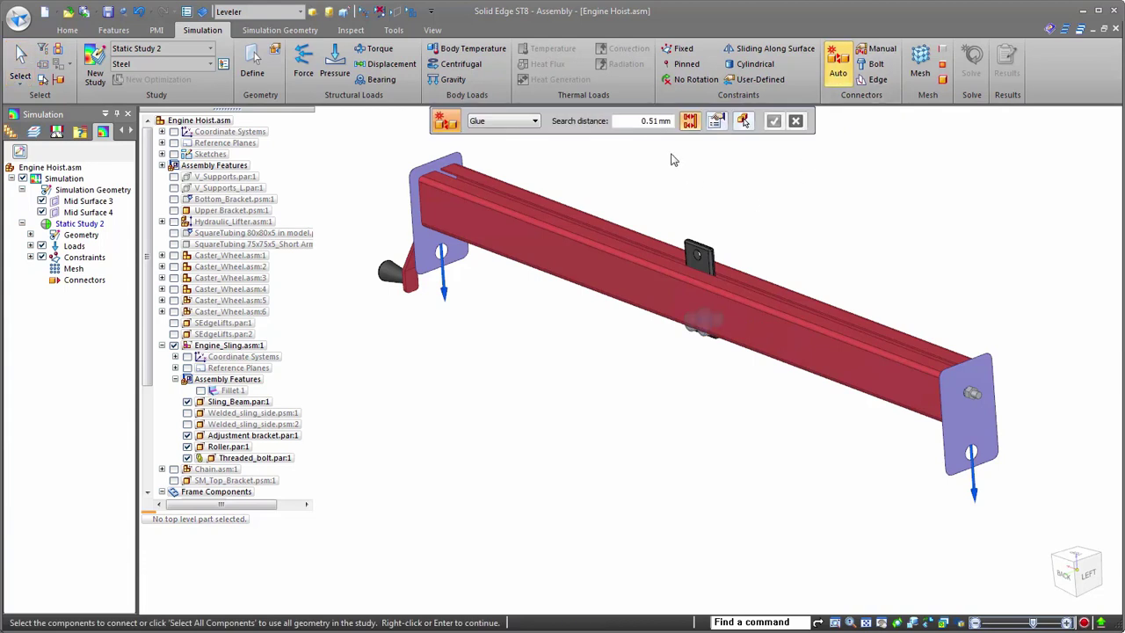
pyautogui.click(643, 126)
pyautogui.write('5')
pyautogui.press('Tab')
pyautogui.moveTo(1025, 540); pyautogui.dragTo(365, 135)
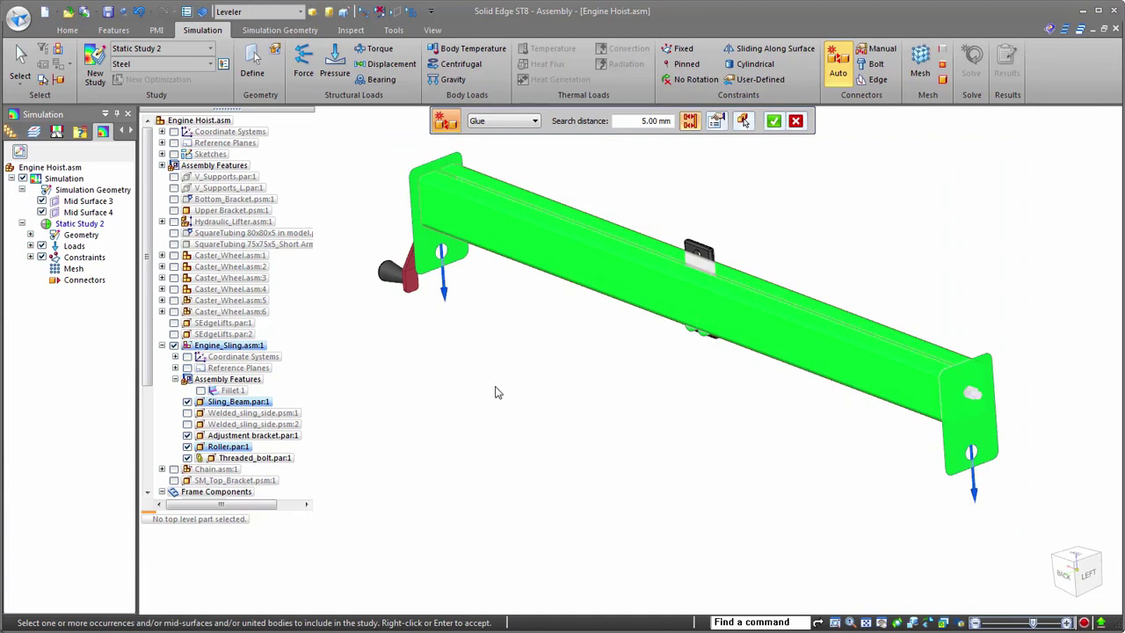
pyautogui.rightClick(548, 352)
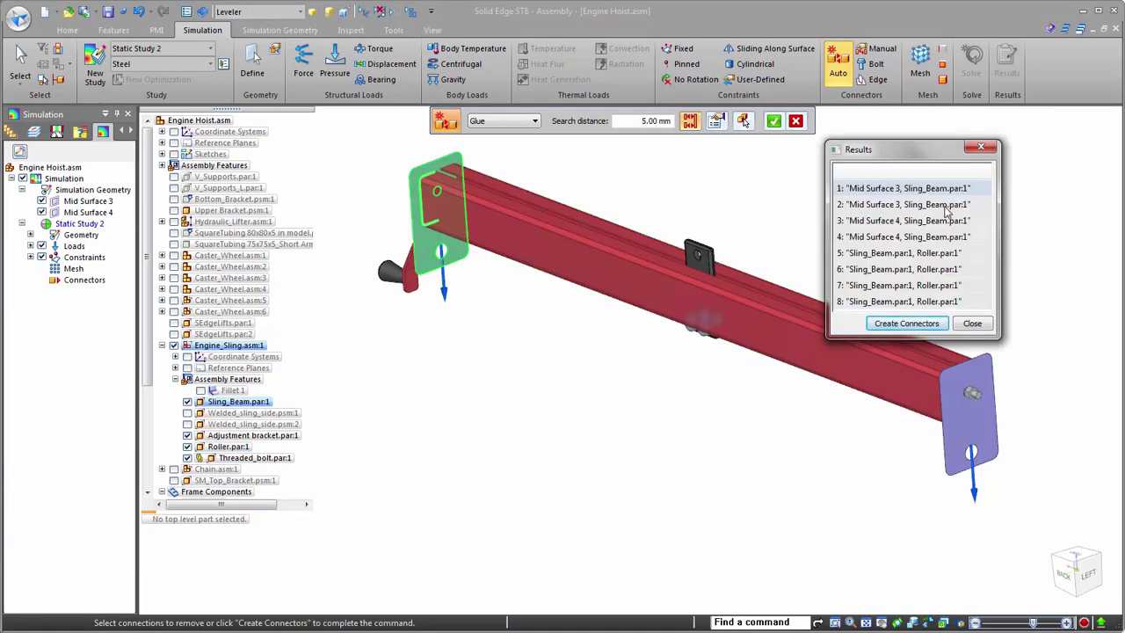
# - Review each detected face pair between mid-surfaces, sling beam and roller, create the connectors, and list them in the study
pyautogui.click(947, 205)
pyautogui.click(950, 220)
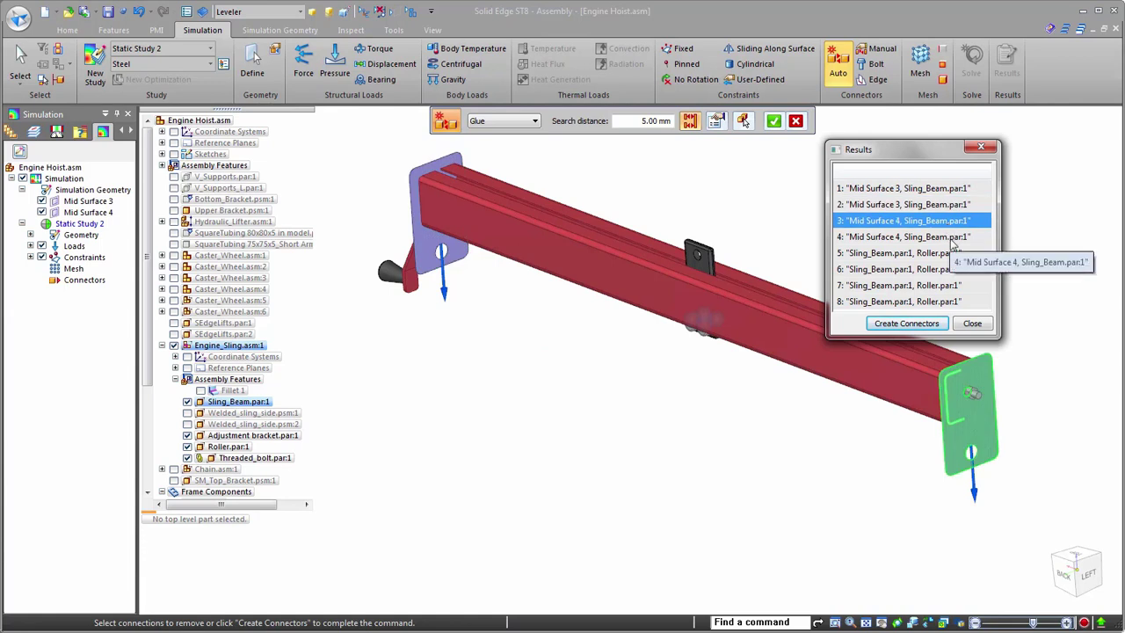
pyautogui.click(952, 237)
pyautogui.click(954, 253)
pyautogui.click(941, 270)
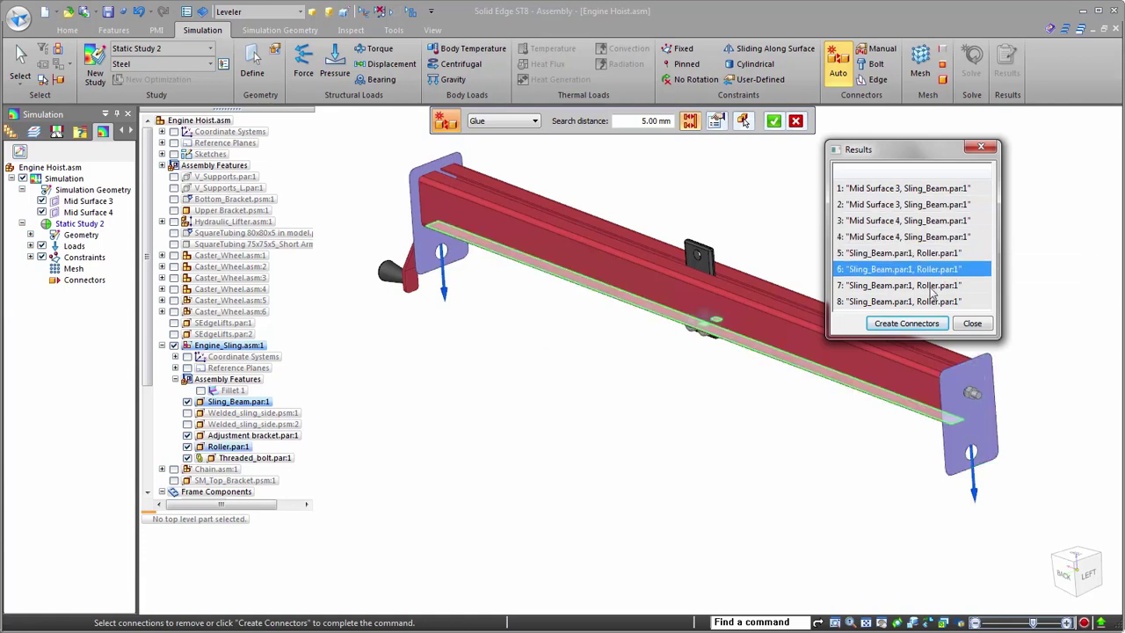
pyautogui.click(933, 290)
pyautogui.click(905, 302)
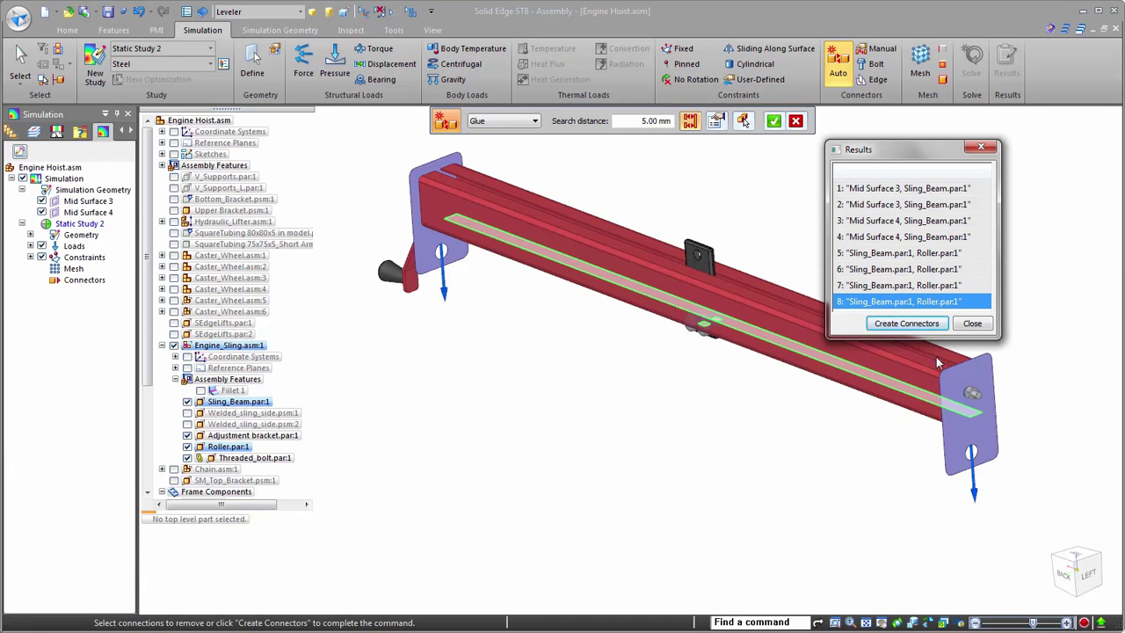
pyautogui.click(918, 324)
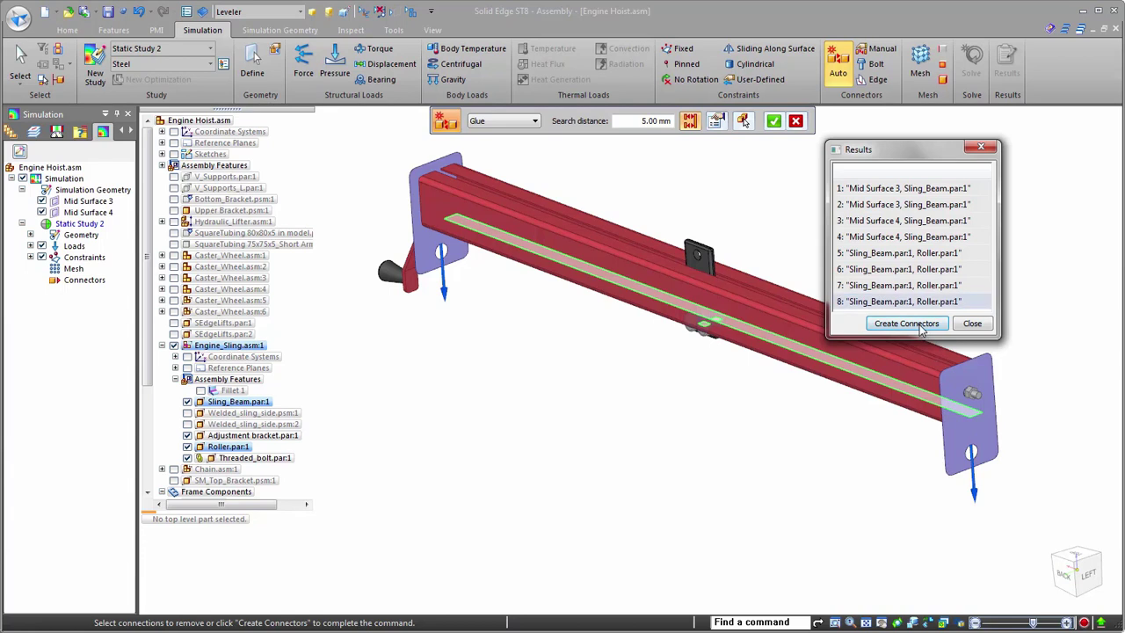
pyautogui.press('Escape')
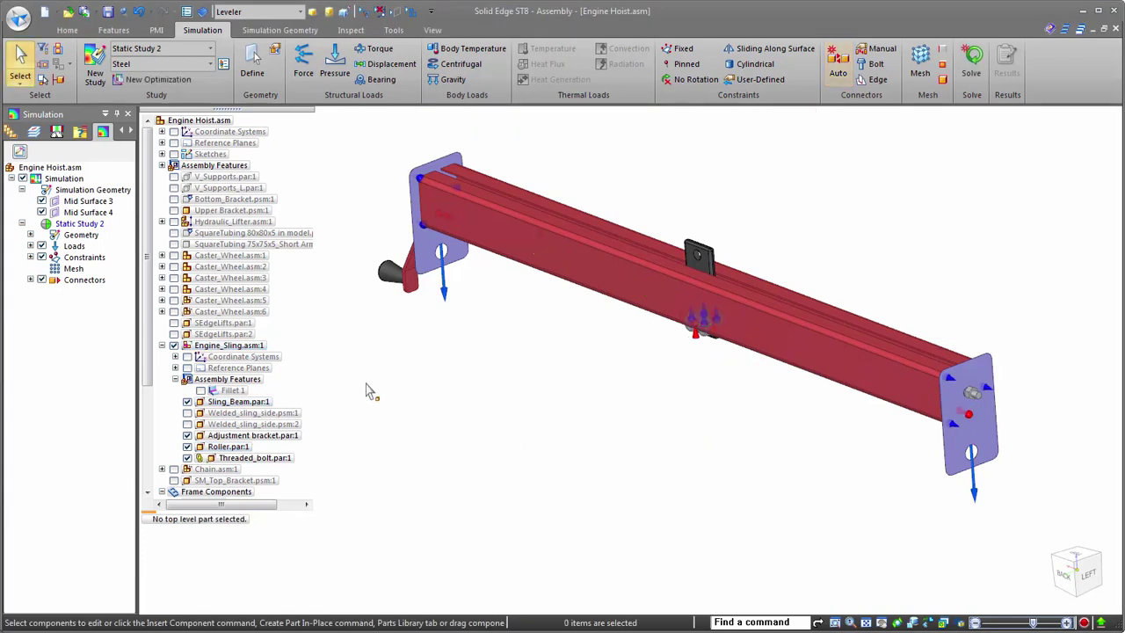
pyautogui.click(30, 280)
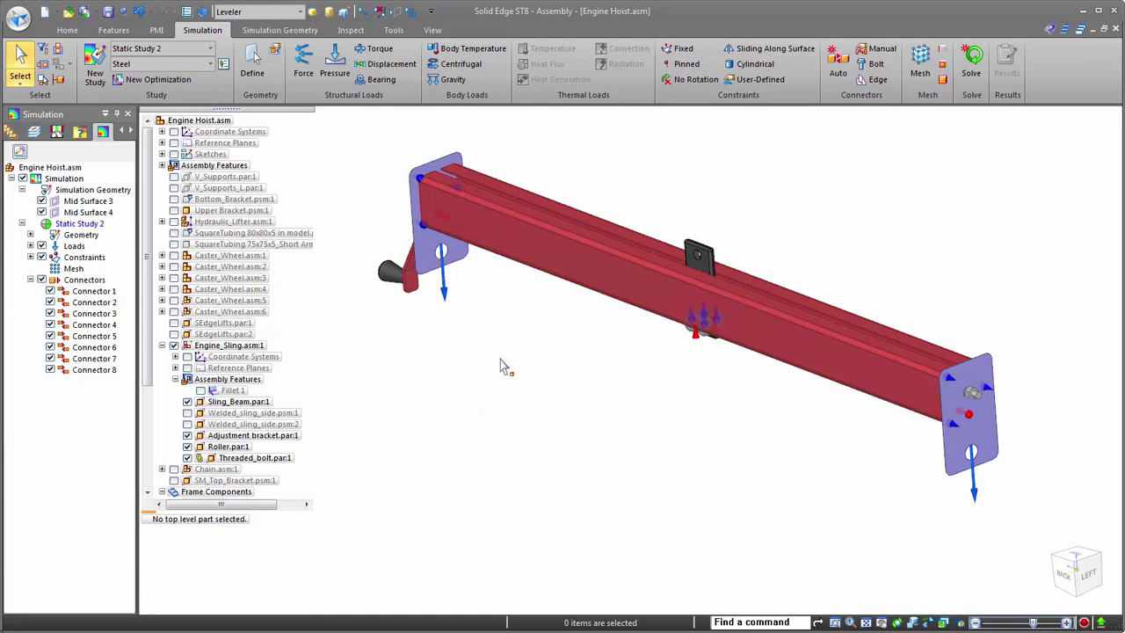
# - Review the sizing, solid and surface options of the mixed mesh, and mesh and solve the study with Show plate thickness enabled
pyautogui.rightClick(74, 268)
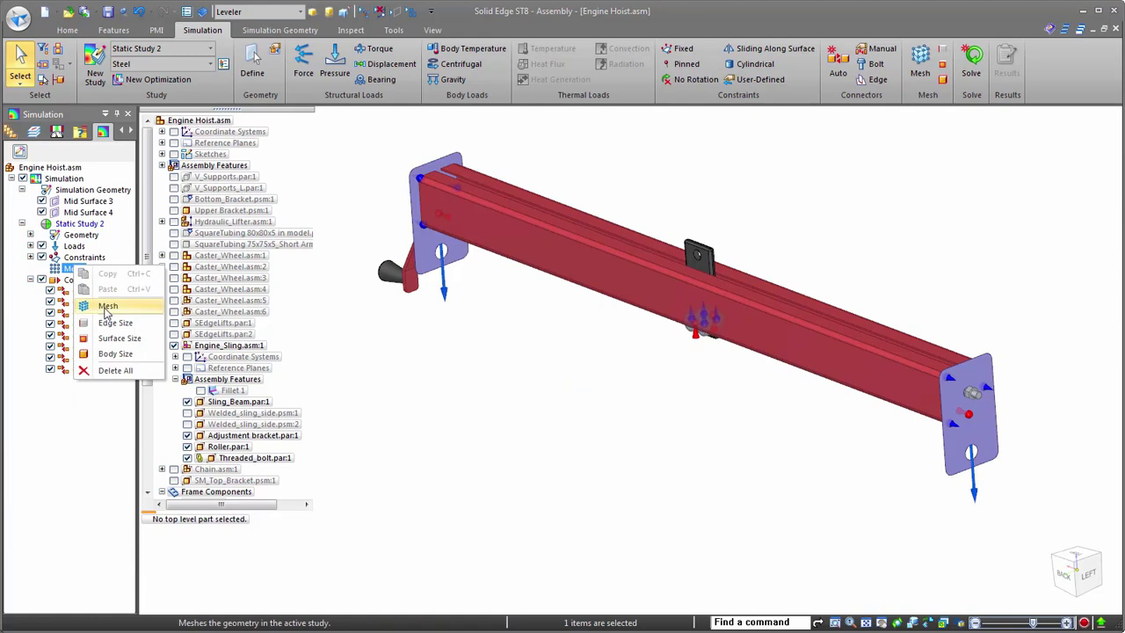
pyautogui.click(109, 307)
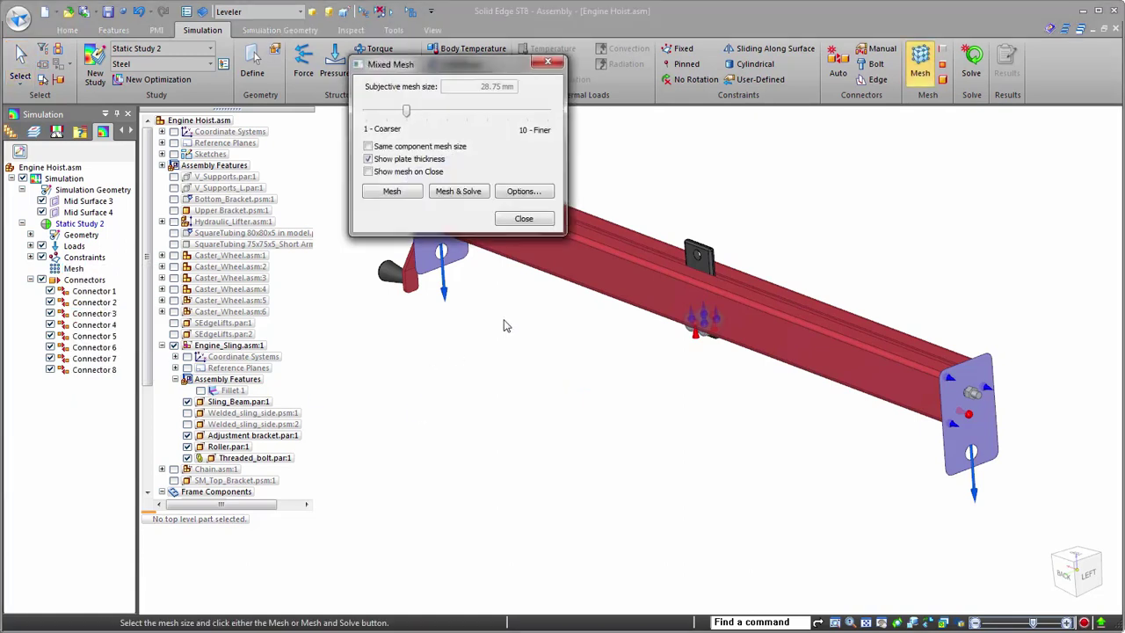
pyautogui.click(519, 192)
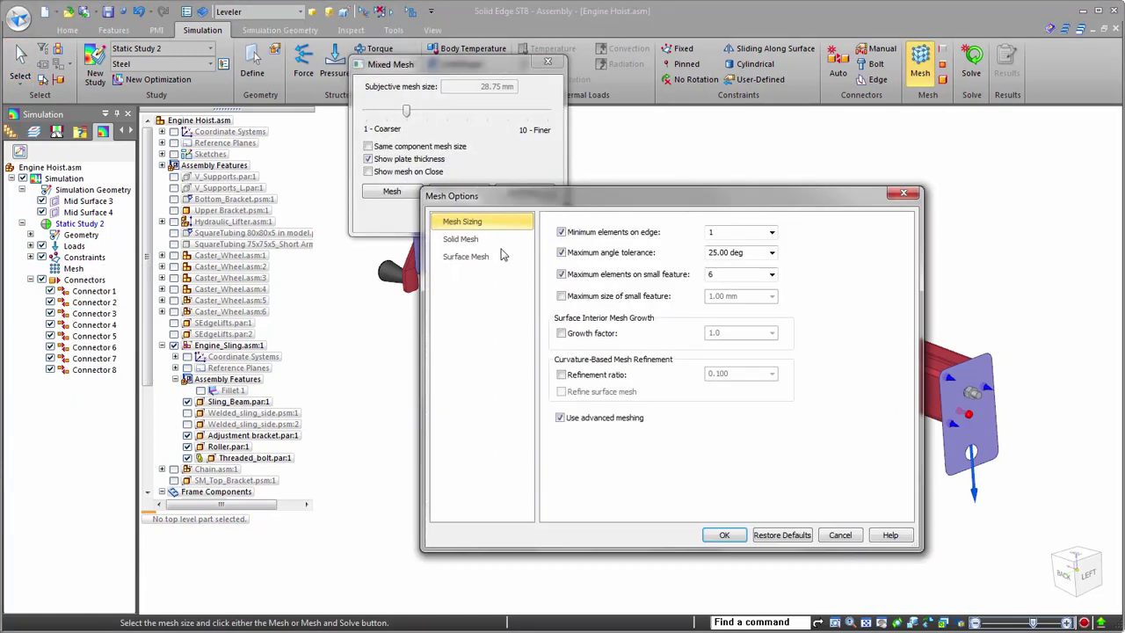
pyautogui.click(492, 245)
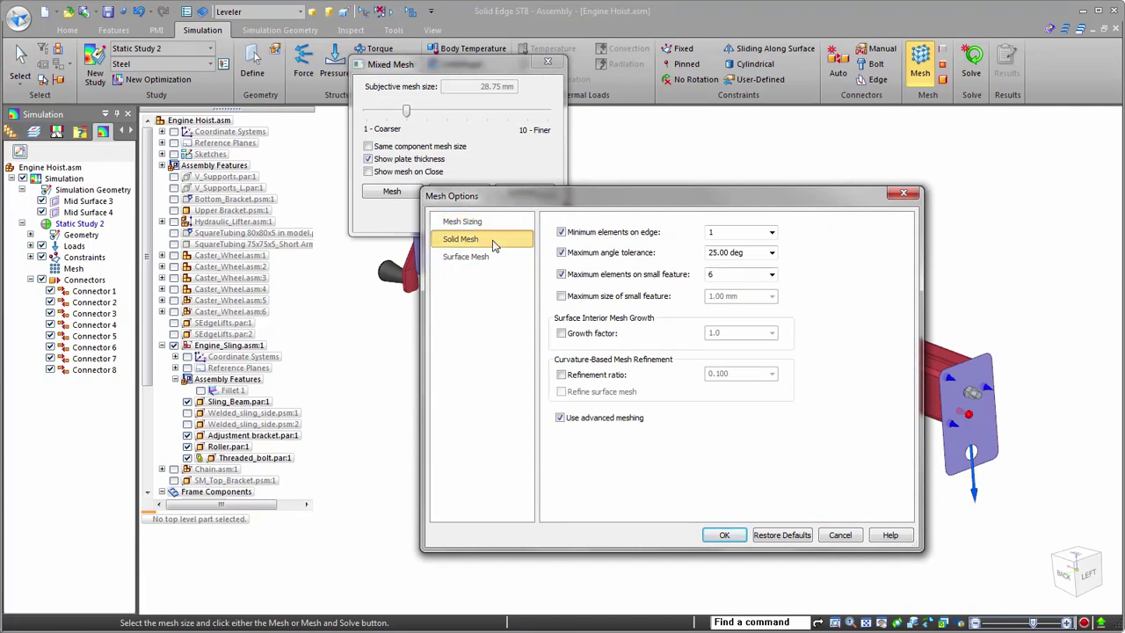
pyautogui.click(484, 260)
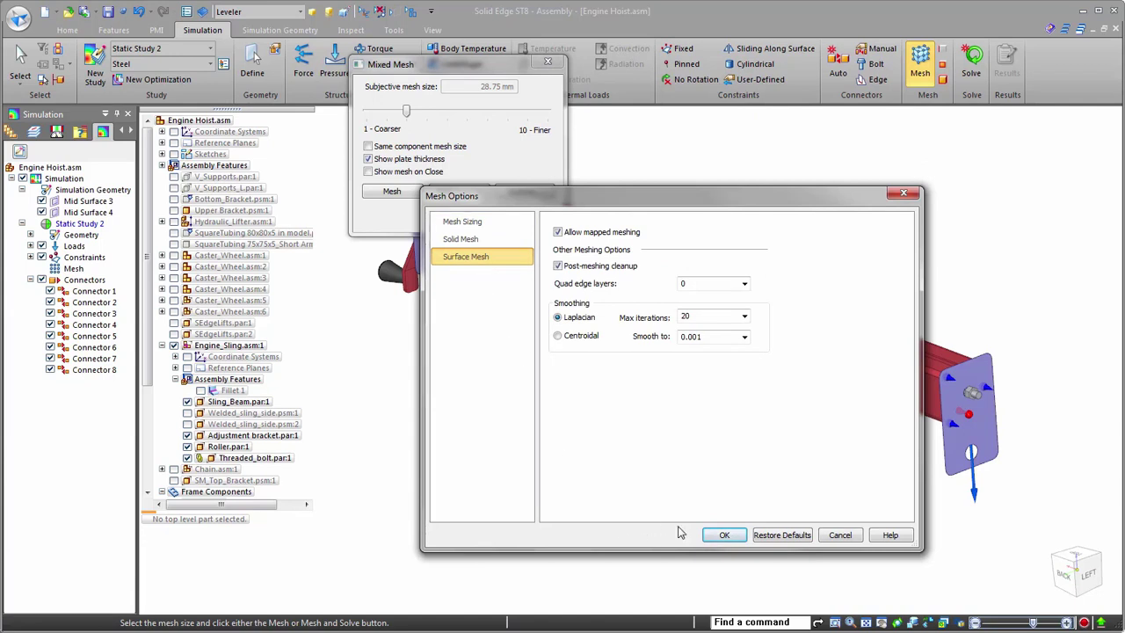
pyautogui.click(718, 537)
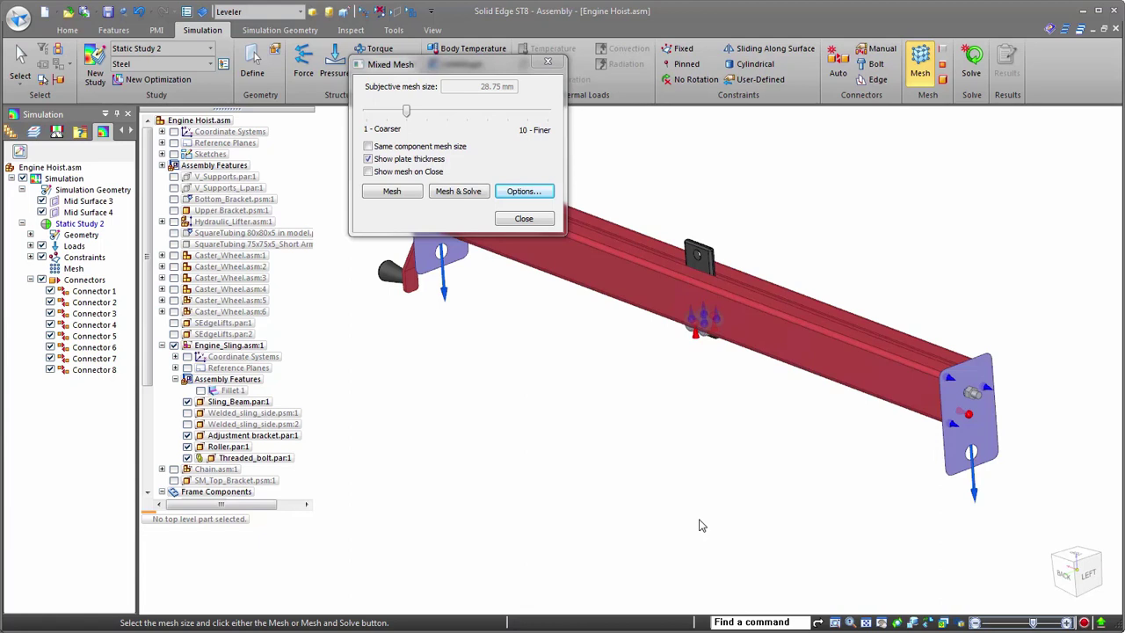
pyautogui.click(457, 193)
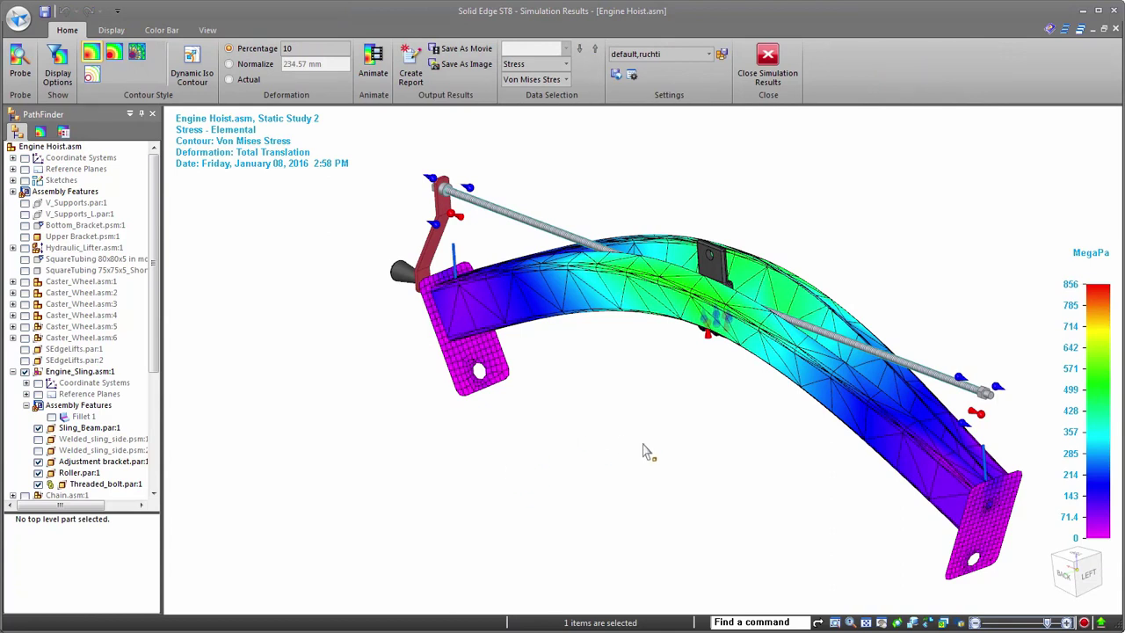
# - Examine the Von Mises stress plot, set the deformation to Actual, and animate it with a close look at the side plate
pyautogui.moveTo(868, 406); pyautogui.dragTo(876, 400, button='middle')
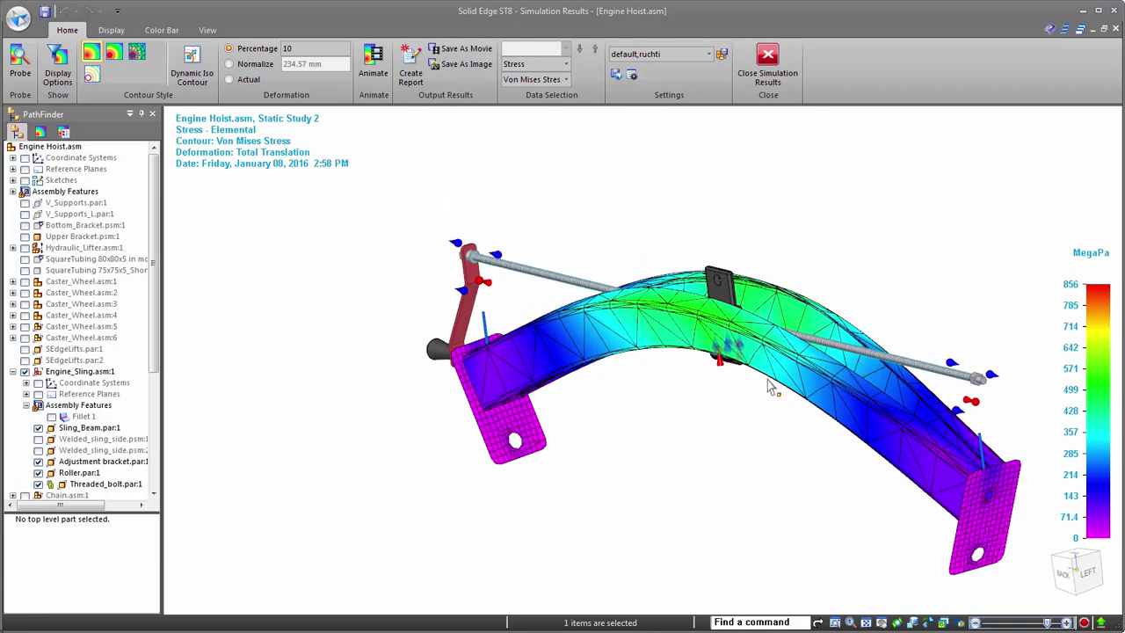
pyautogui.moveTo(747, 333)
pyautogui.mouseDown(button='middle')
pyautogui.moveTo(750, 257)
pyautogui.moveTo(734, 335)
pyautogui.moveTo(735, 318)
pyautogui.mouseUp(button='middle')
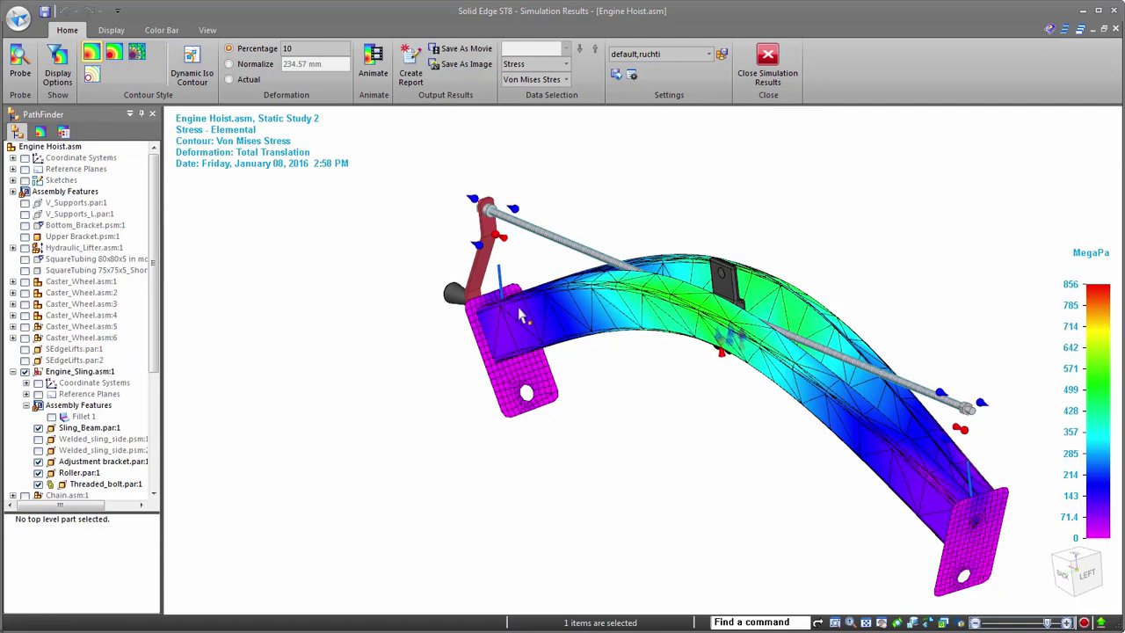
pyautogui.click(232, 81)
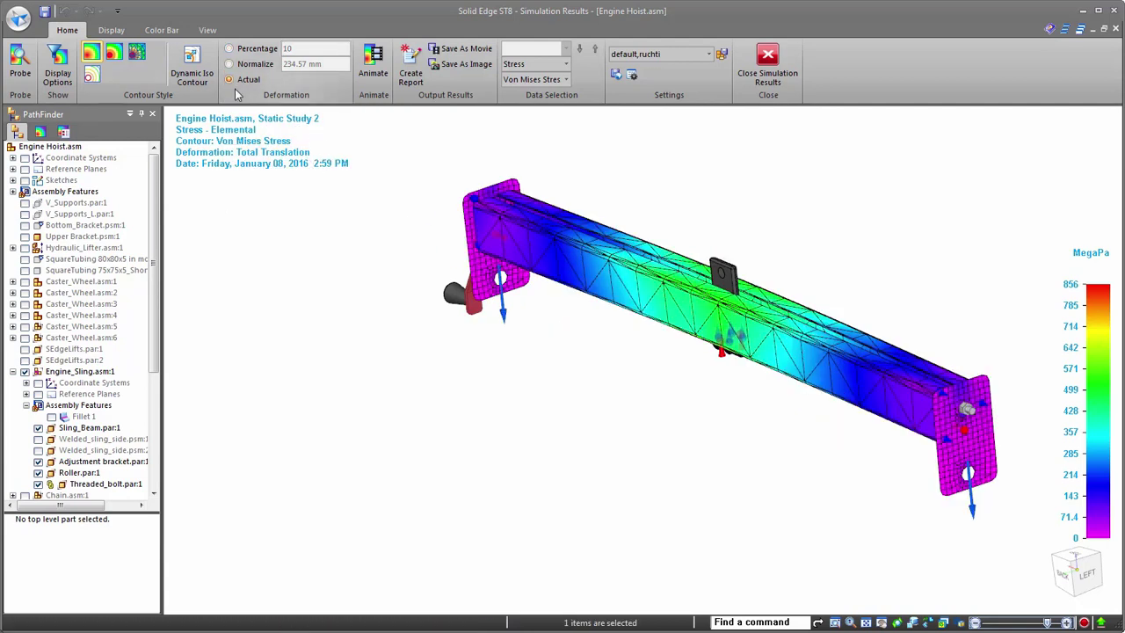
pyautogui.click(369, 81)
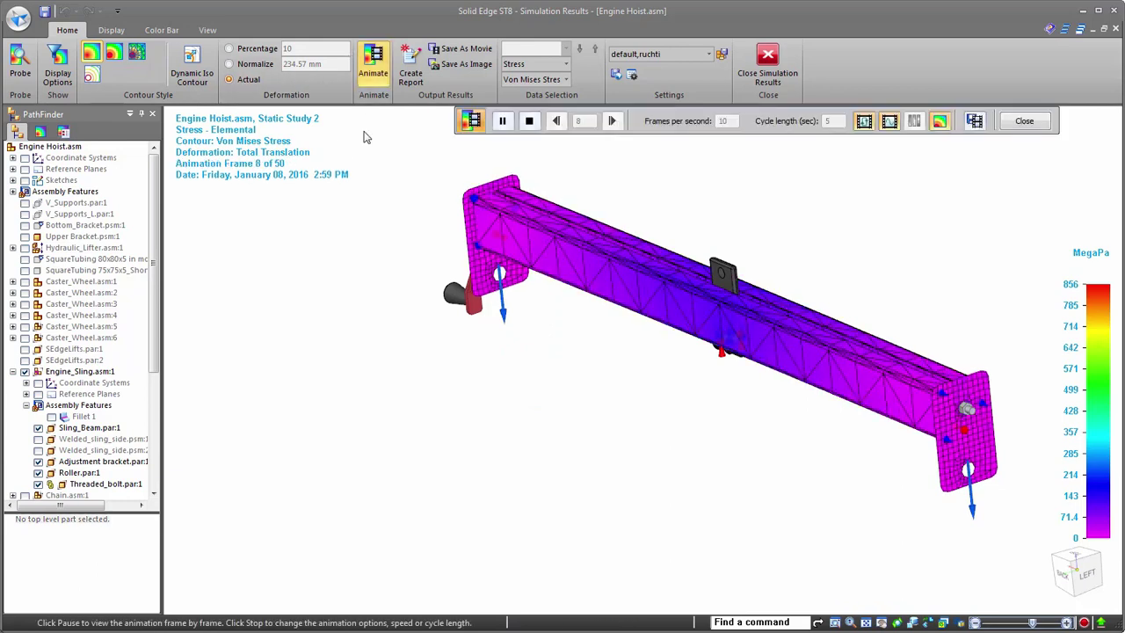
pyautogui.scroll(5, 941, 494)
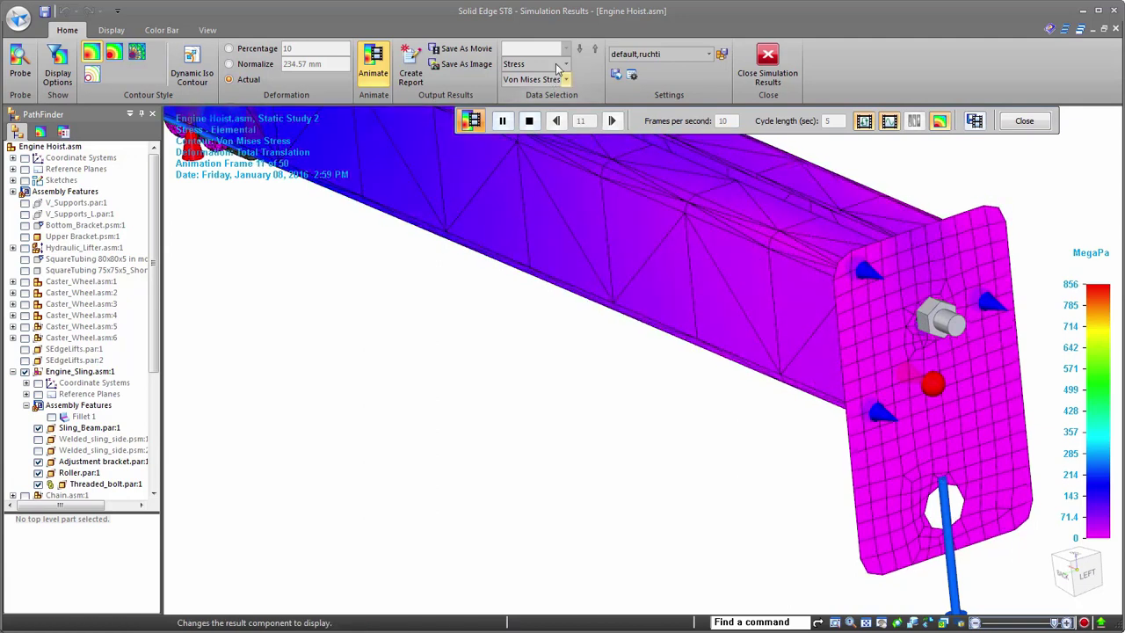
# - Display the total translation displacement, animate the whole sling, and close the animation and the simulation results
pyautogui.click(538, 64)
pyautogui.click(531, 78)
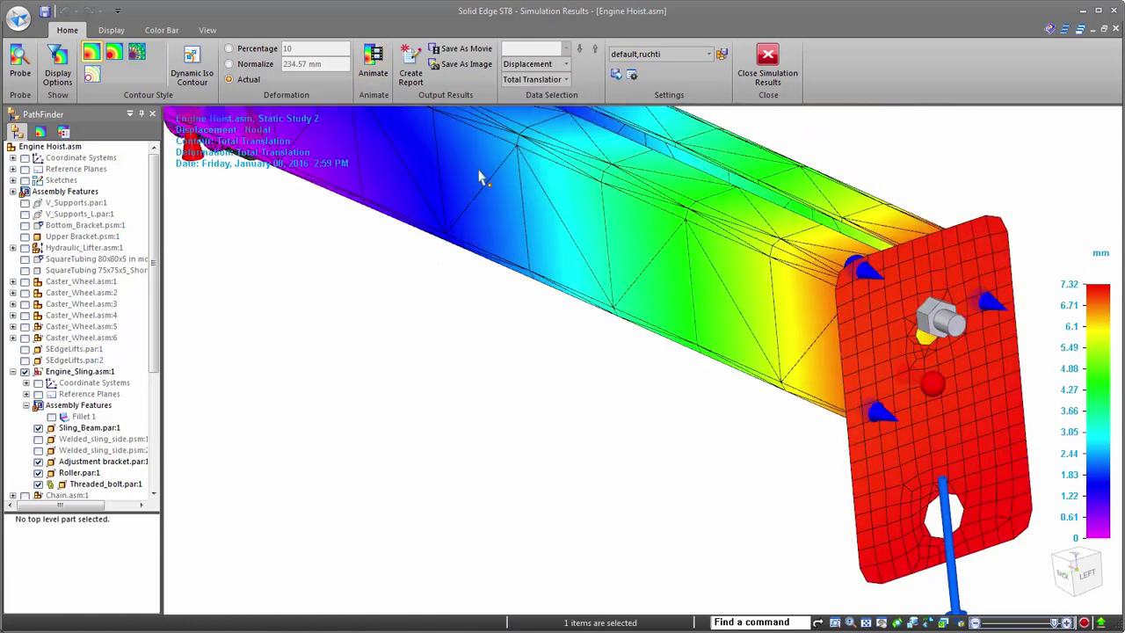
pyautogui.click(373, 70)
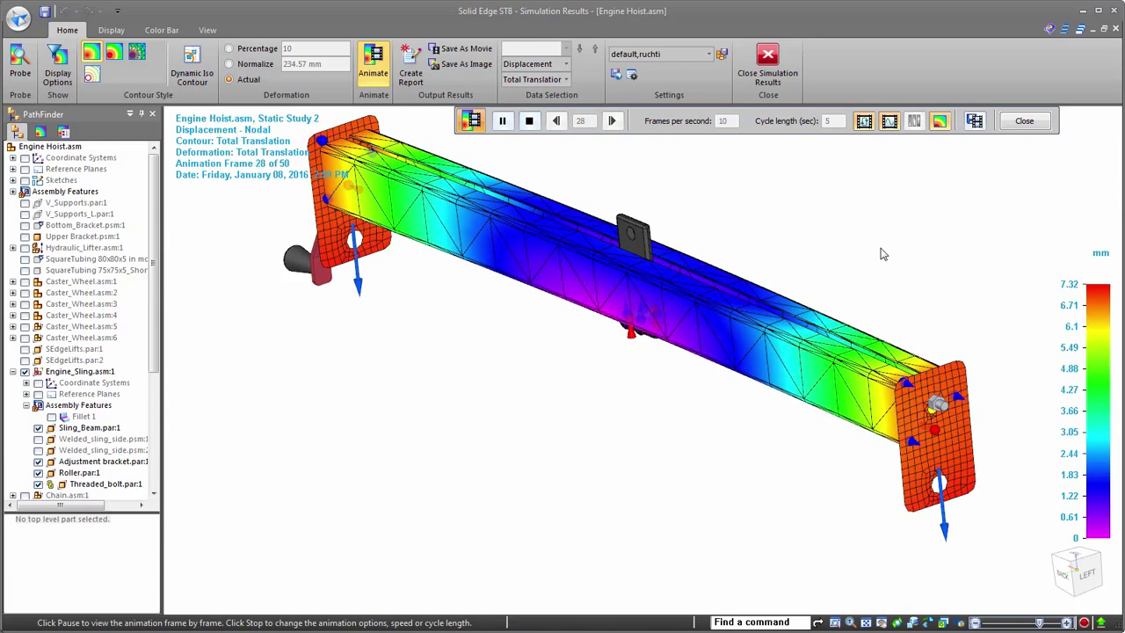
pyautogui.click(1026, 121)
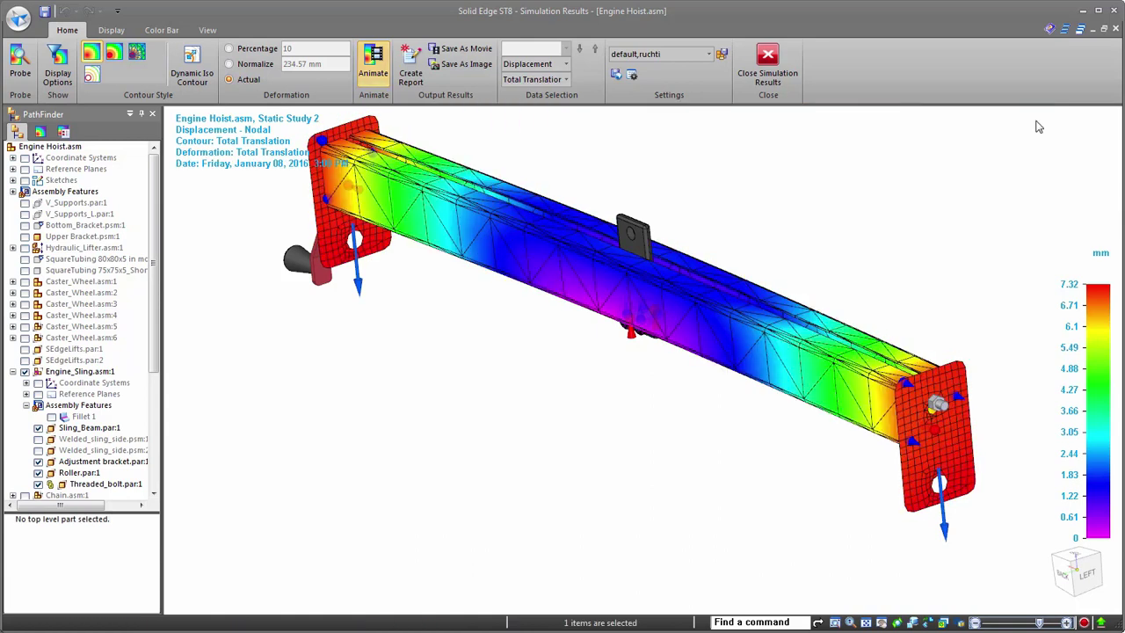
pyautogui.click(768, 65)
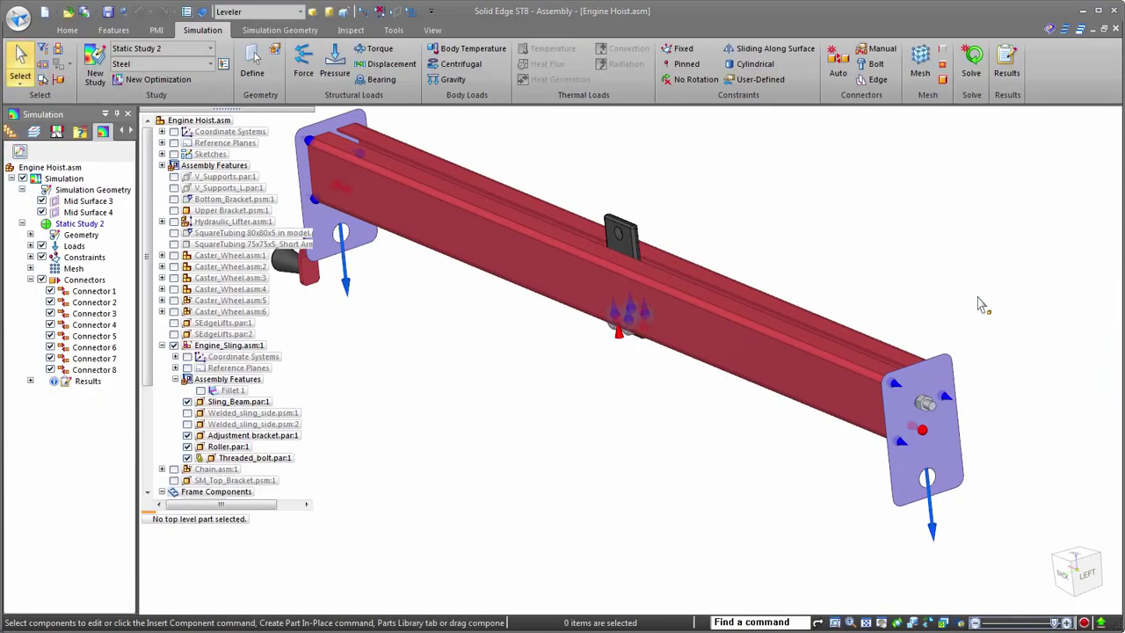
# - Set the sling beam's length dimension to 600 mm by editing its long side face
pyautogui.scroll(-1, 985, 305)
pyautogui.scroll(1, 617, 181)
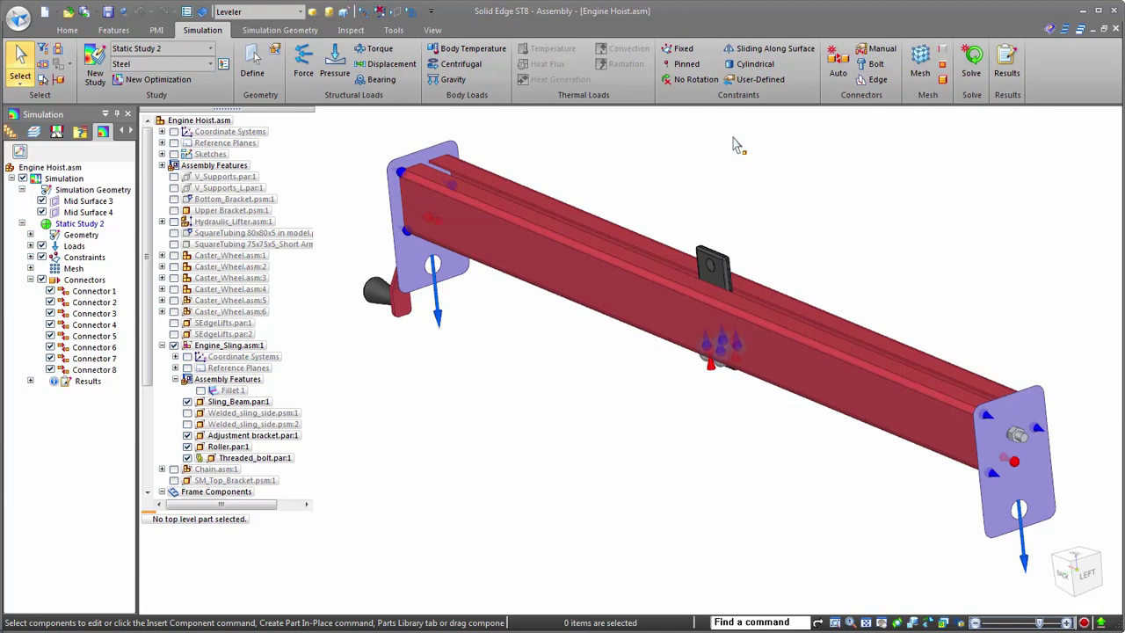
pyautogui.click(655, 303)
pyautogui.click(656, 308)
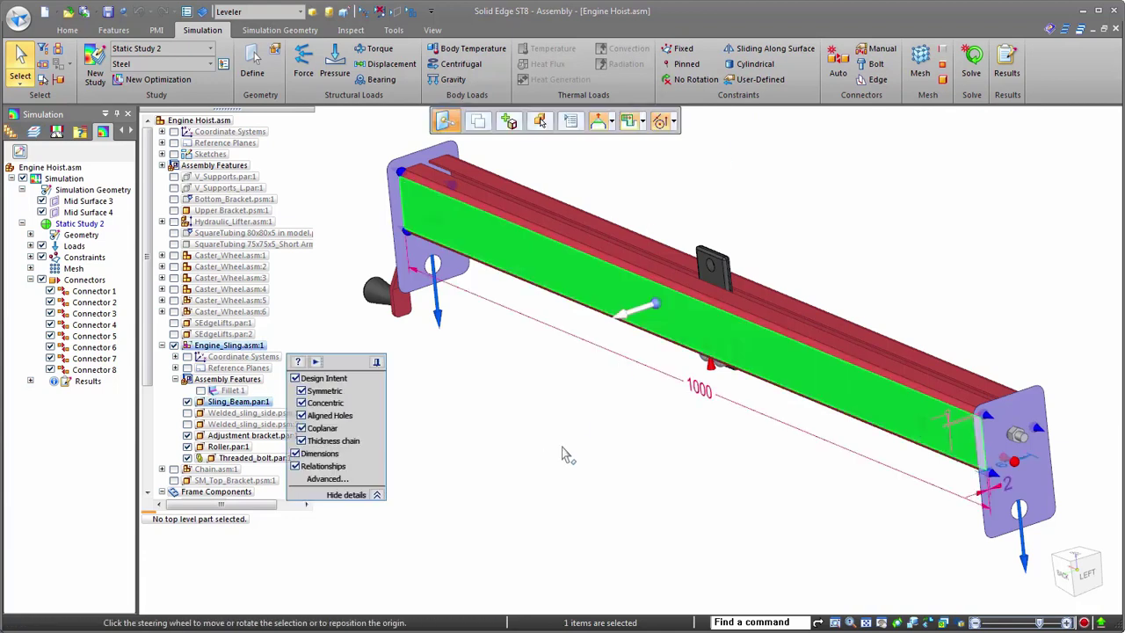
pyautogui.click(701, 388)
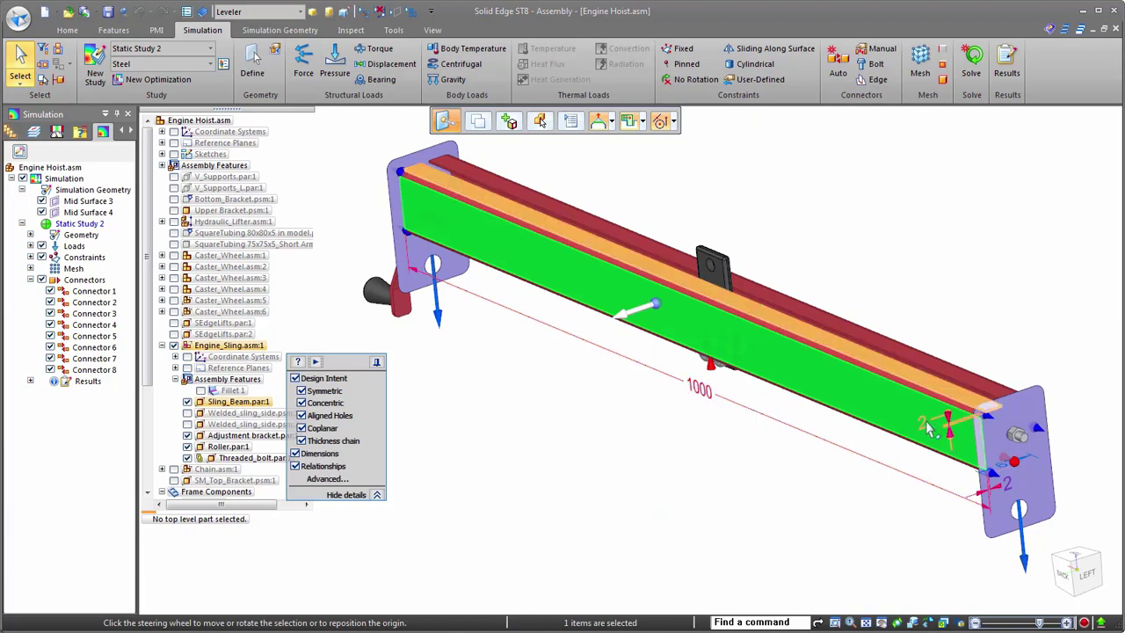
pyautogui.click(700, 397)
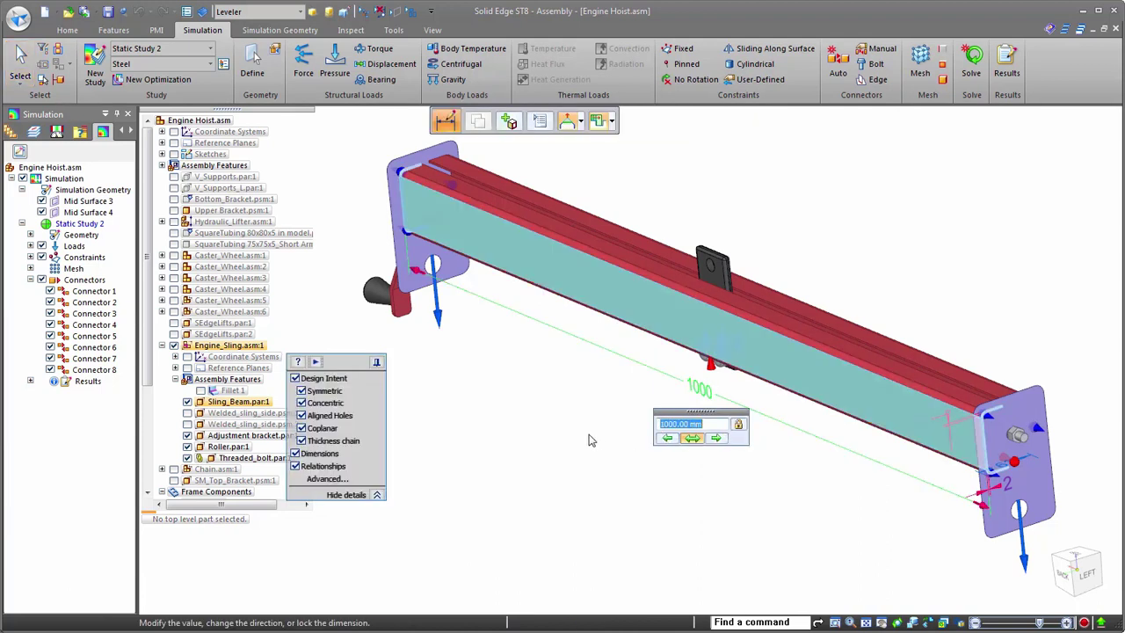
pyautogui.write('600')
pyautogui.press('Return')
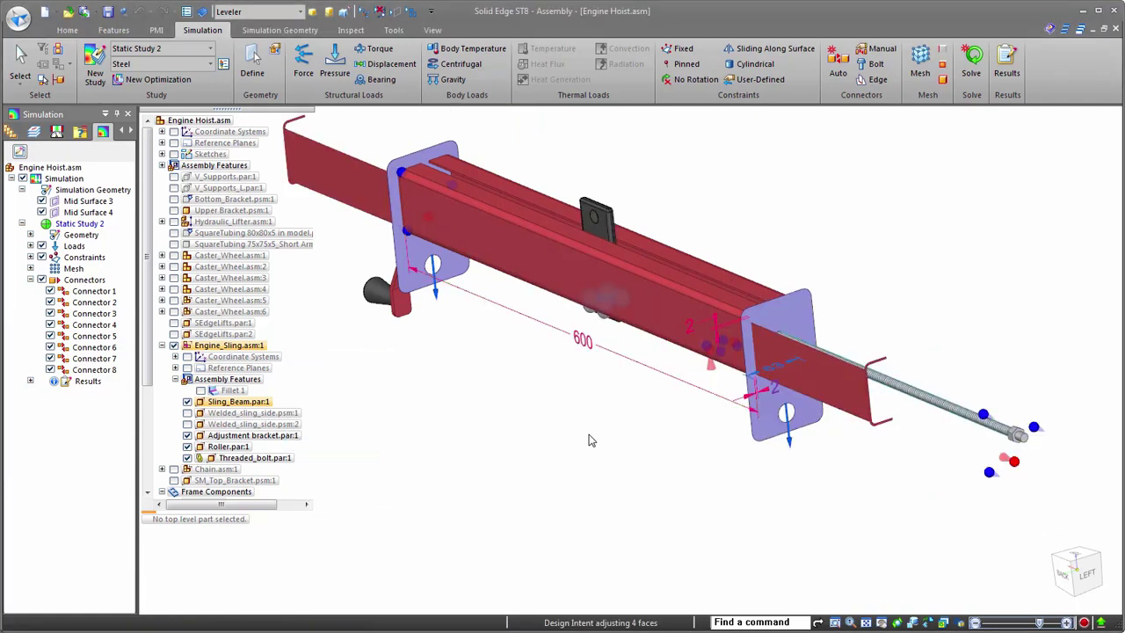
# - Set the sling beam's wall thickness to 3 mm and clear the face selection
pyautogui.click(654, 304)
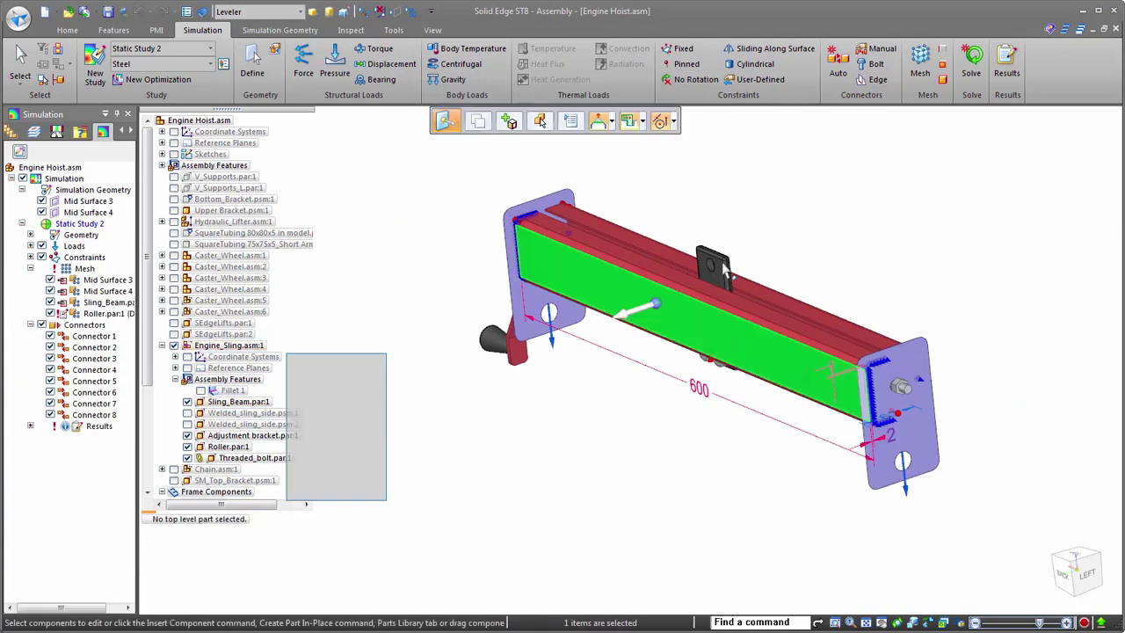
pyautogui.click(805, 383)
pyautogui.write('3')
pyautogui.press('Return')
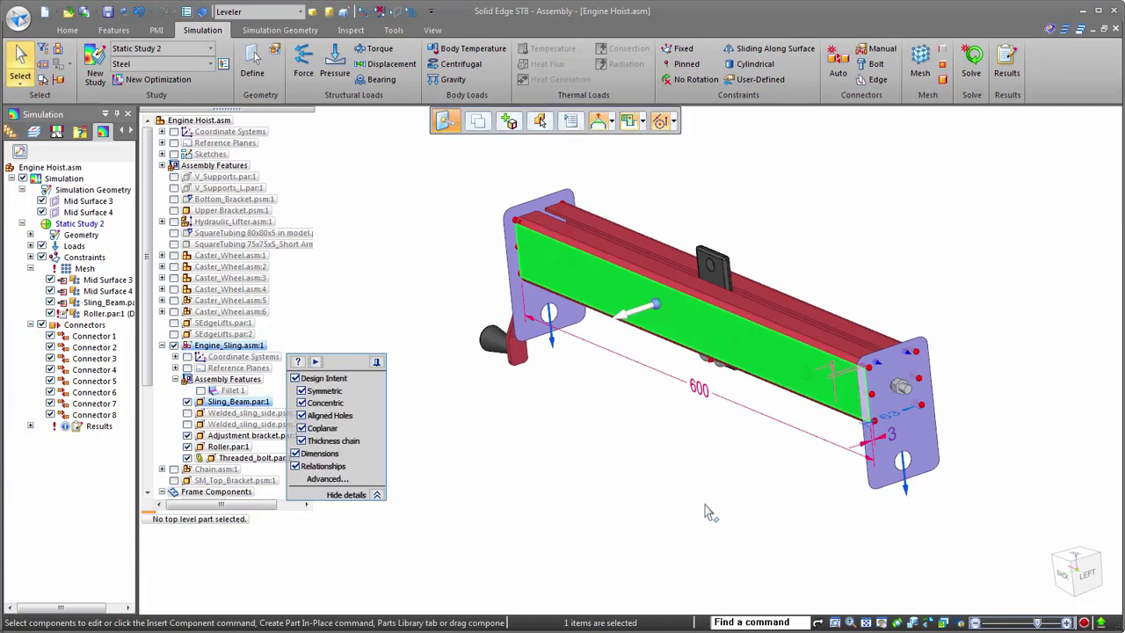
pyautogui.press('Escape')
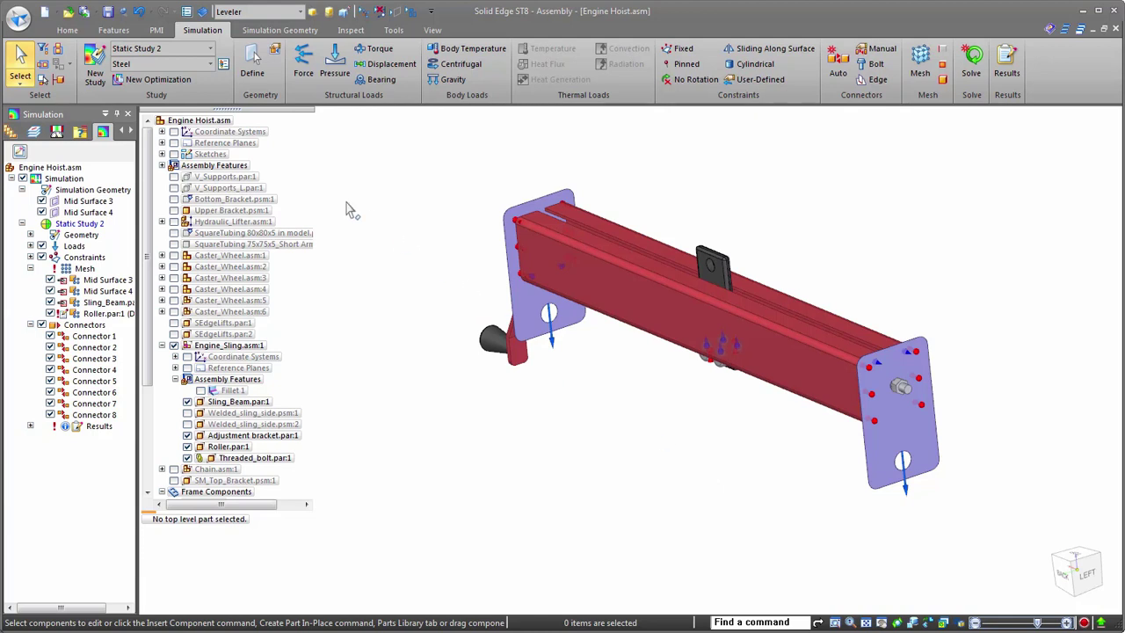
# - Create a new optimization for Static Study 2 with Total Translation displacement as its design objective
pyautogui.click(159, 79)
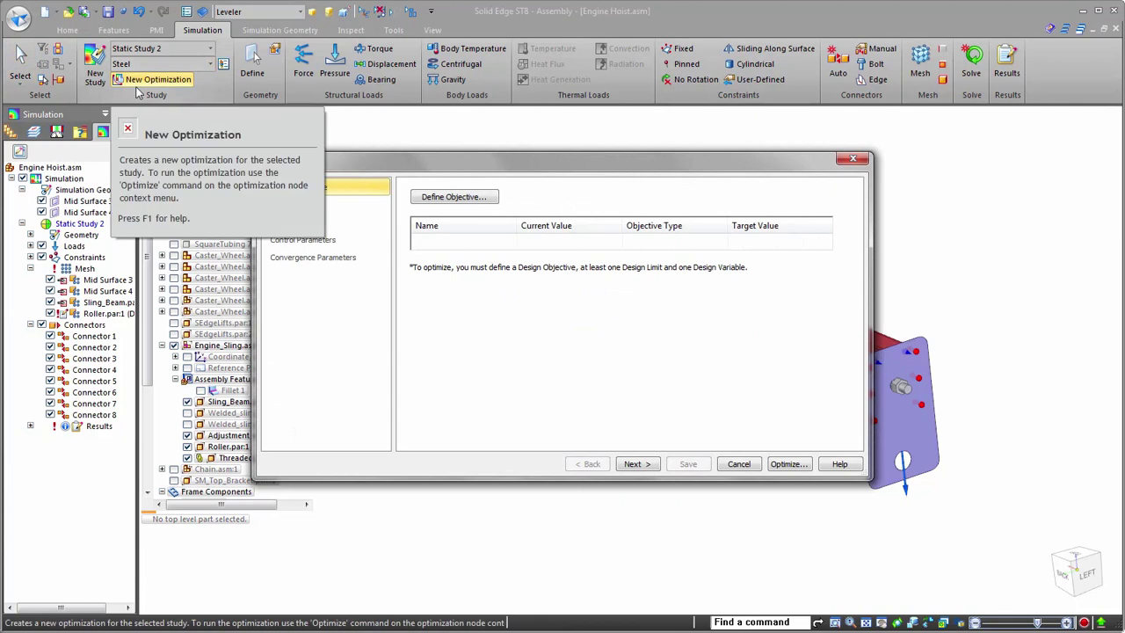
pyautogui.click(448, 197)
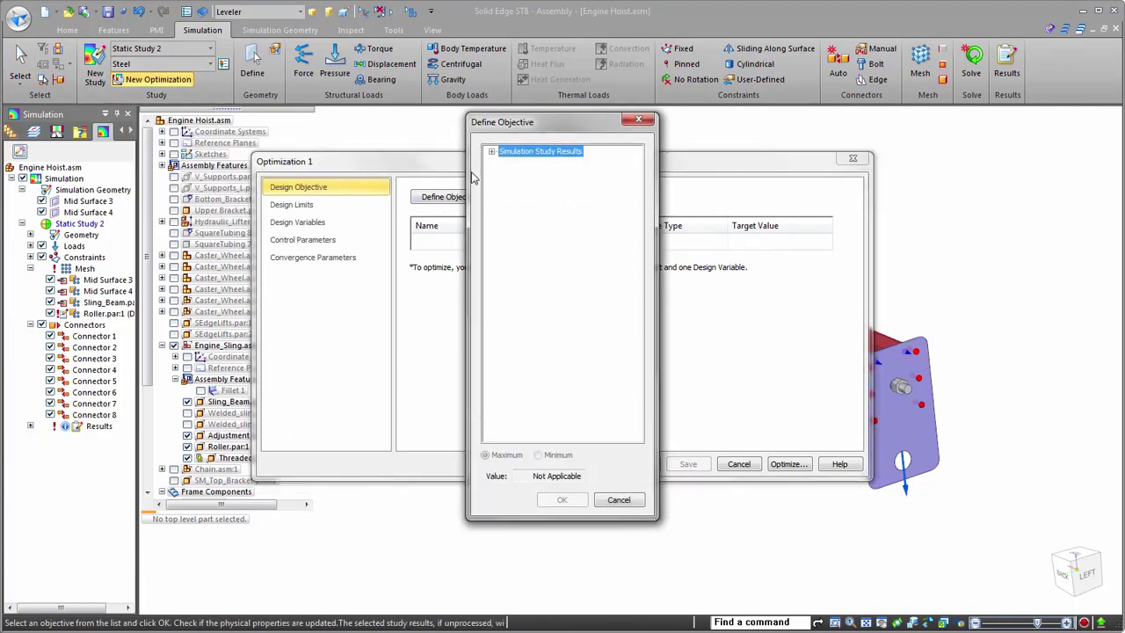
pyautogui.doubleClick(508, 155)
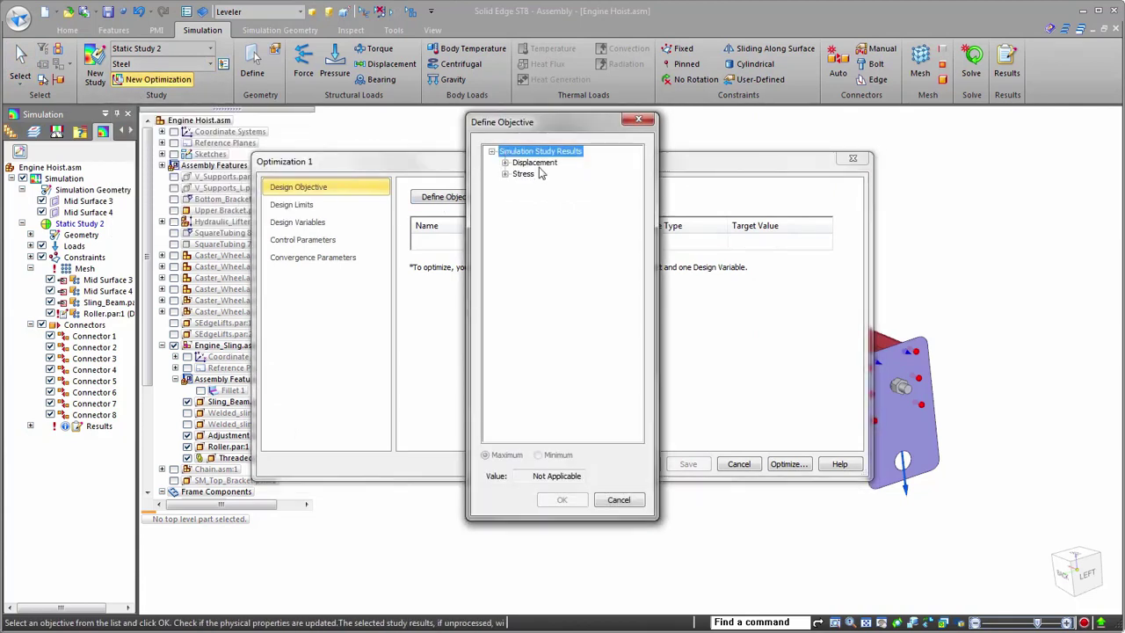
pyautogui.doubleClick(536, 164)
pyautogui.doubleClick(552, 175)
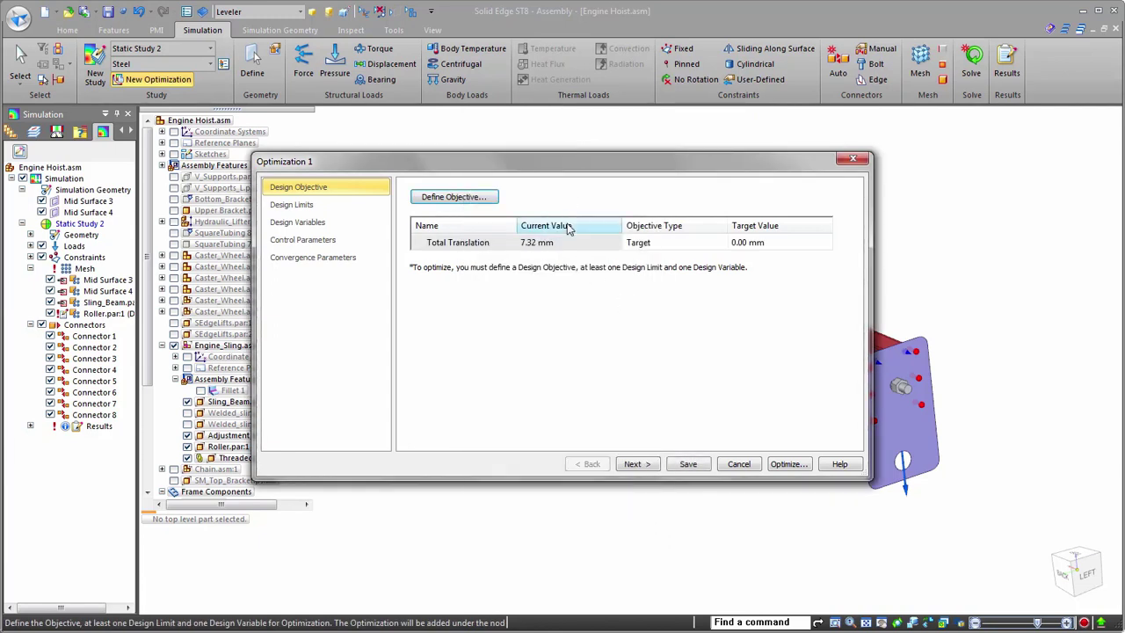
pyautogui.click(478, 199)
pyautogui.doubleClick(505, 155)
pyautogui.click(506, 164)
pyautogui.click(553, 175)
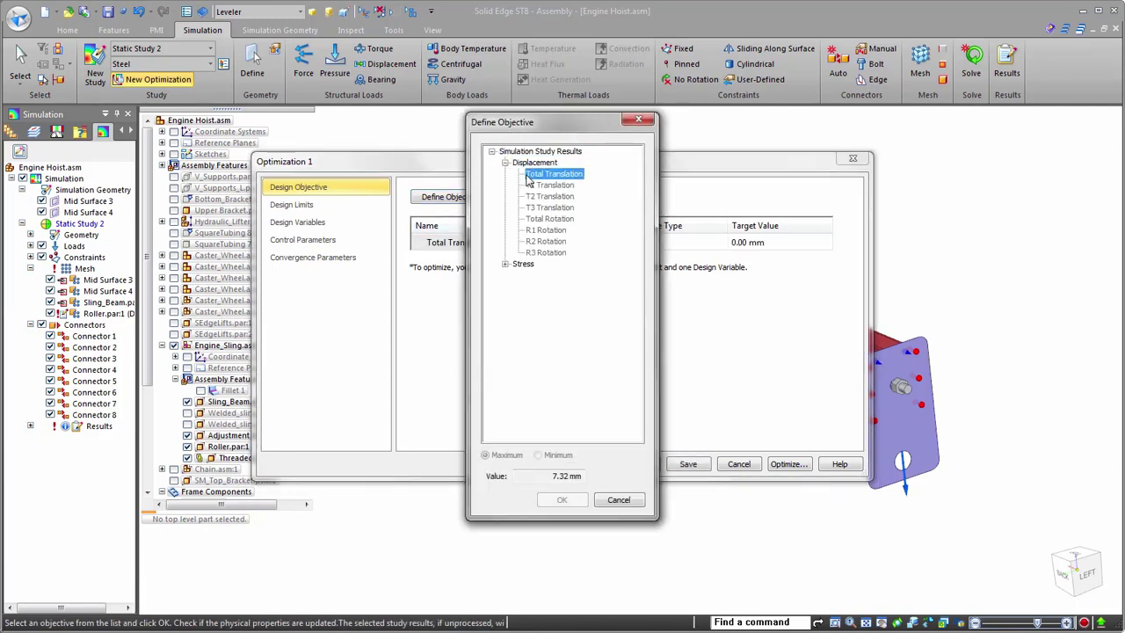
pyautogui.click(618, 500)
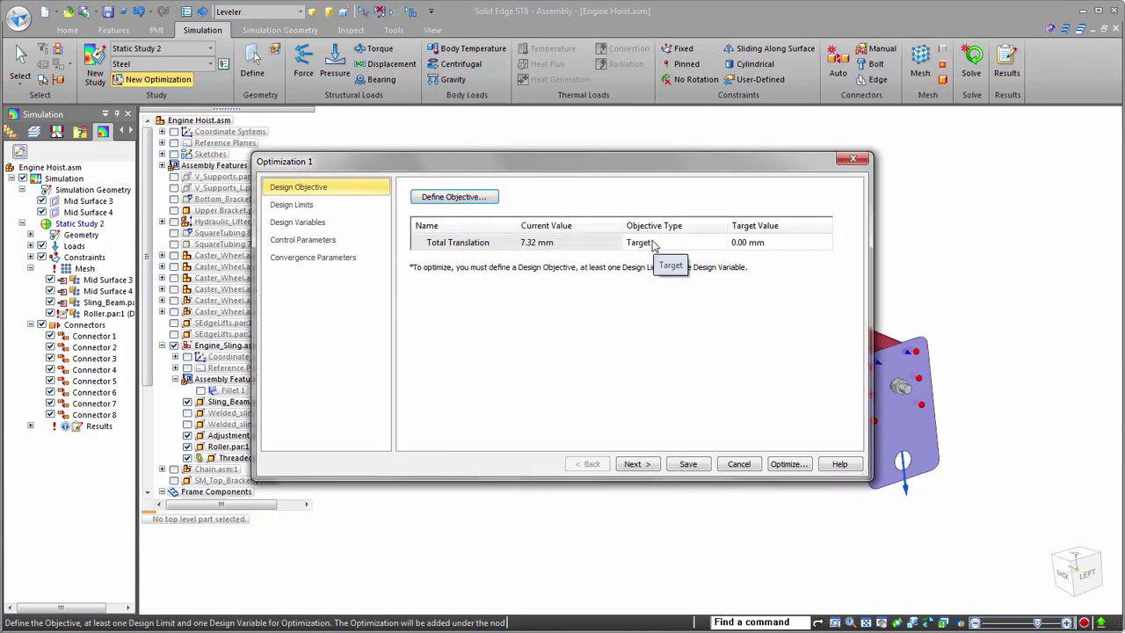
# - Keep the Total Translation objective type as Target and set its target value to 1 mm
pyautogui.click(679, 243)
pyautogui.click(679, 244)
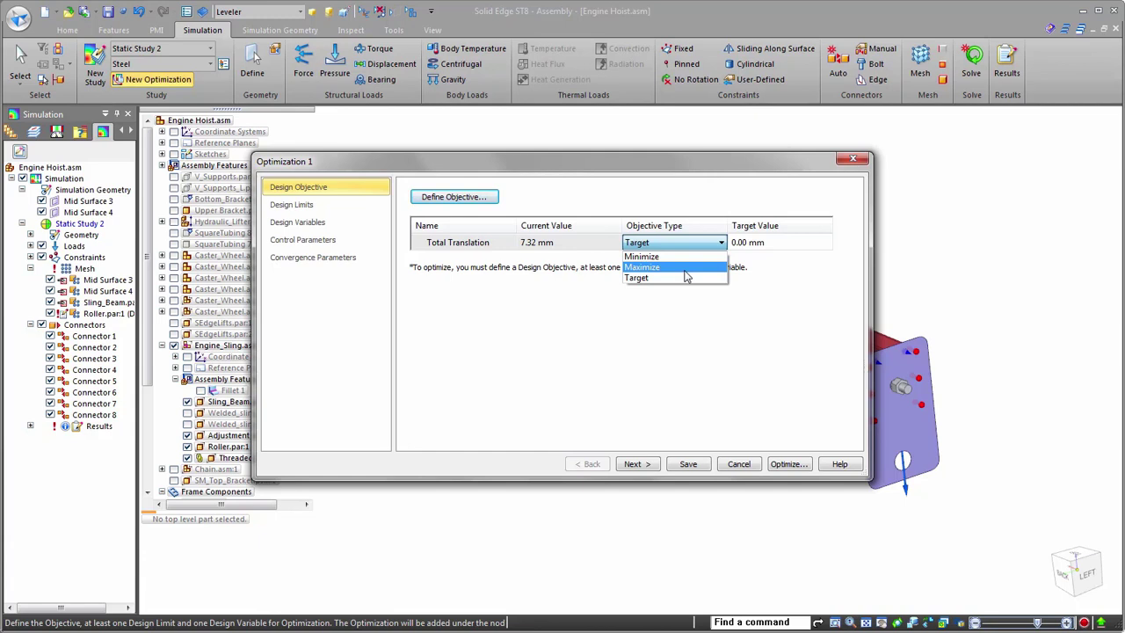
pyautogui.click(674, 278)
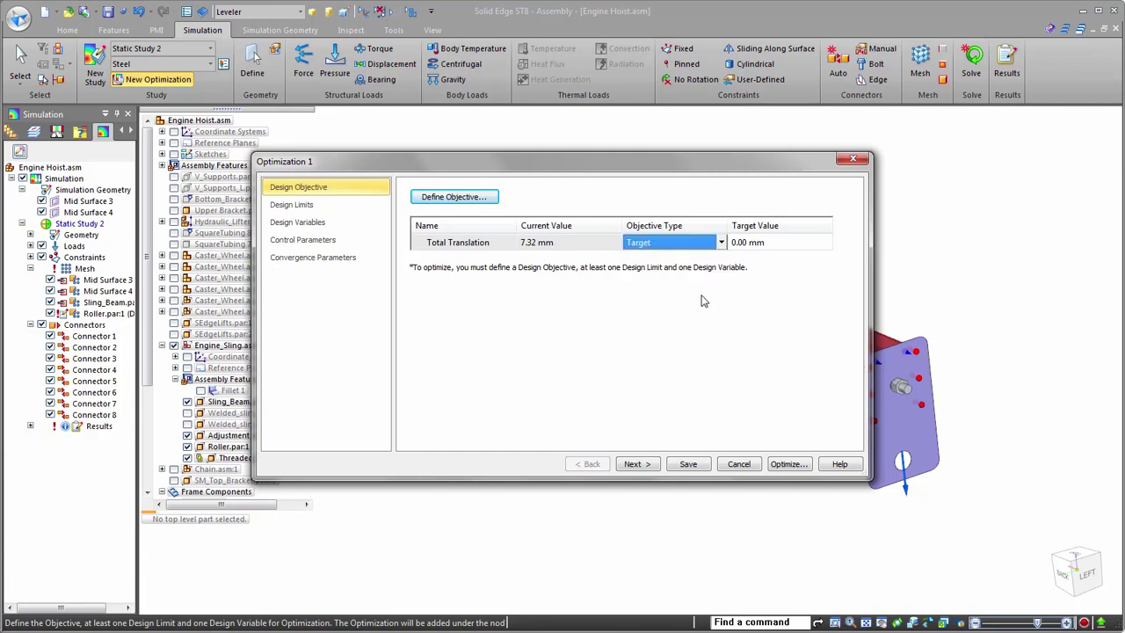
pyautogui.click(770, 246)
pyautogui.write('1')
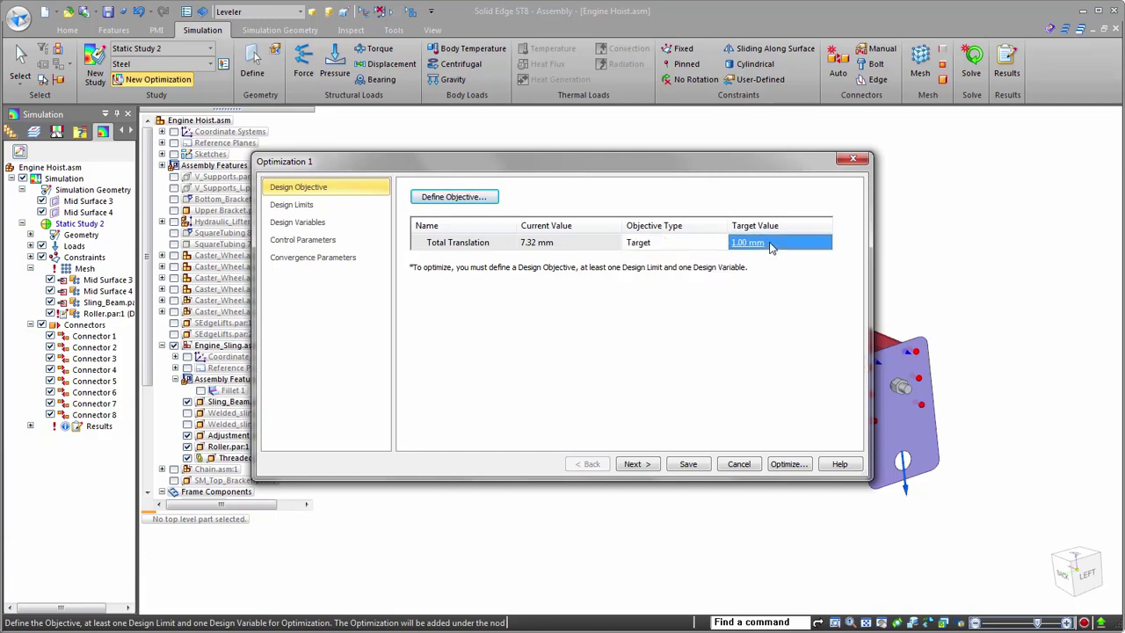
# - Add Von Mises Stress as a design limit of the optimization
pyautogui.click(640, 463)
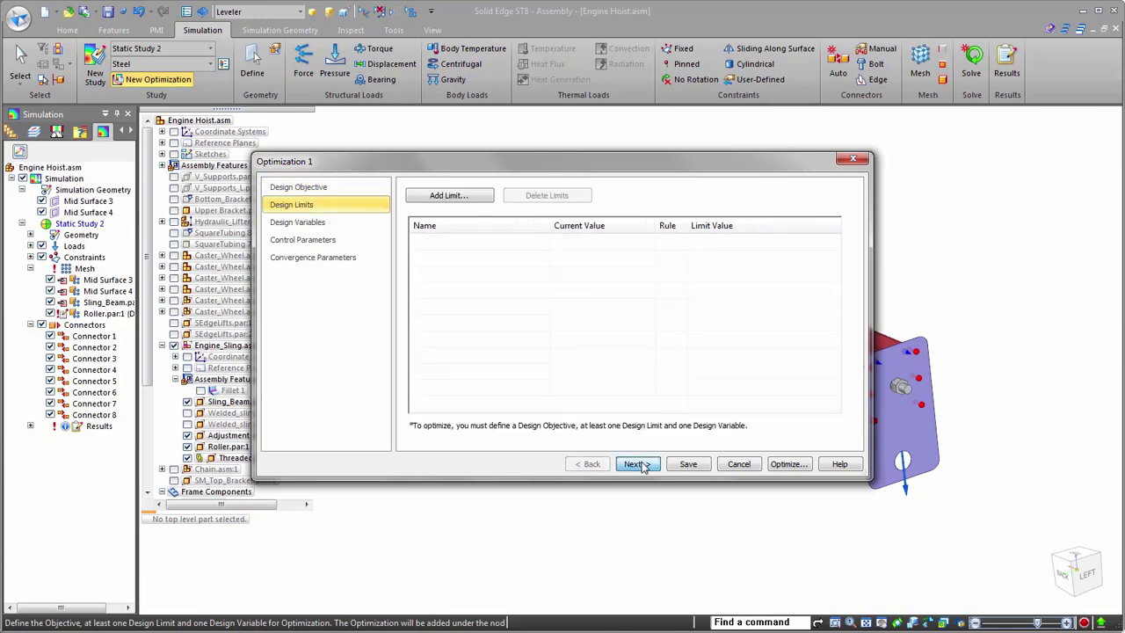
pyautogui.click(445, 195)
pyautogui.doubleClick(529, 155)
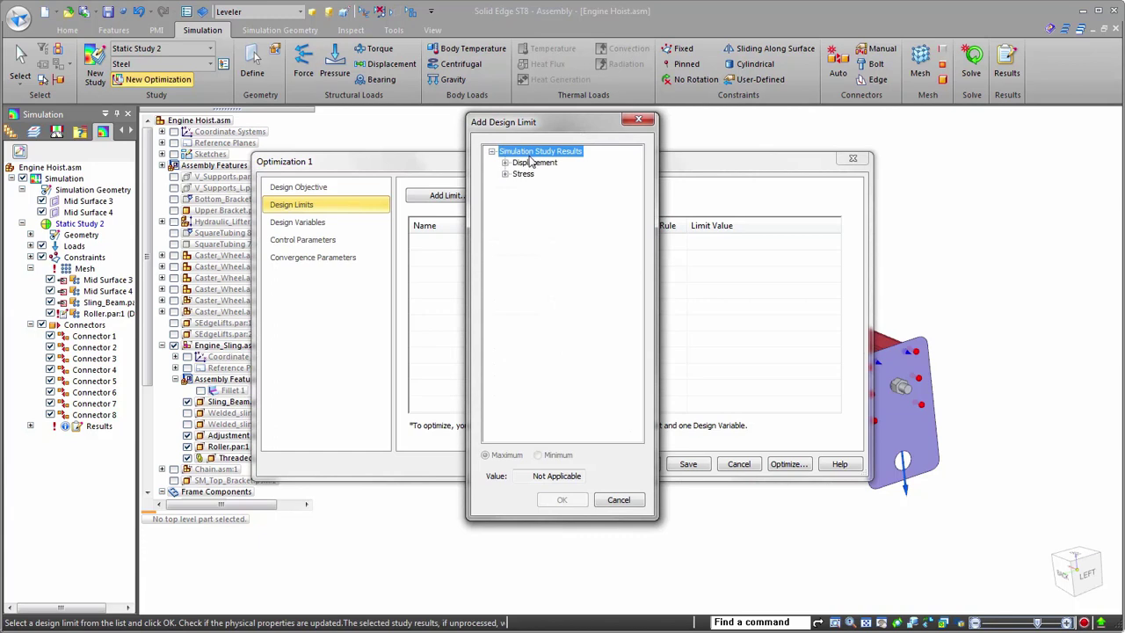
pyautogui.doubleClick(524, 175)
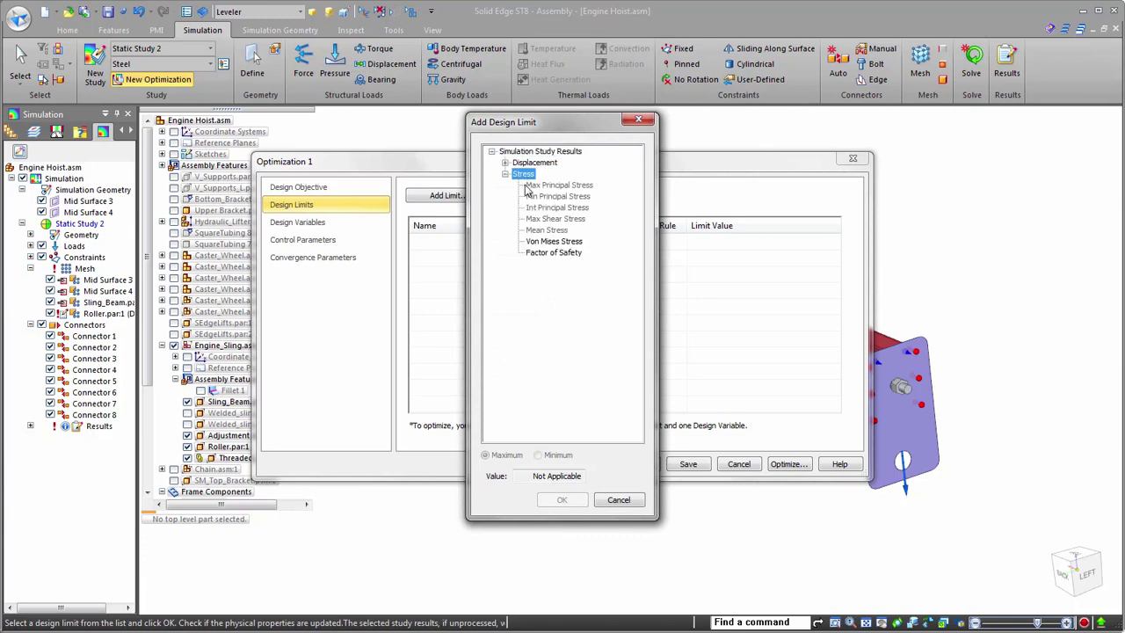
pyautogui.doubleClick(552, 241)
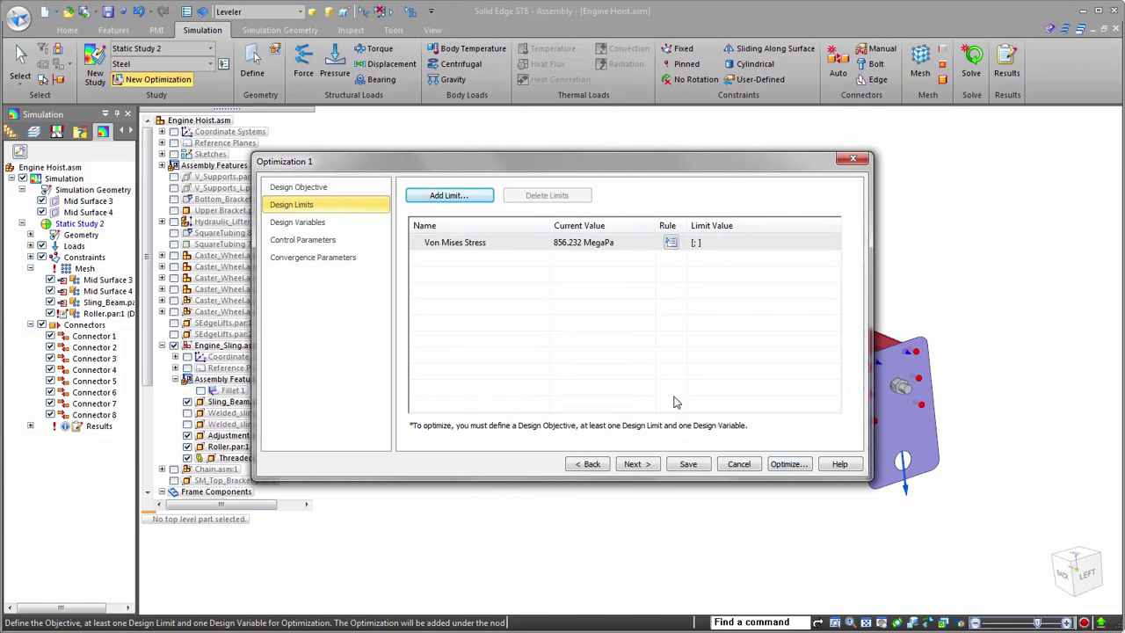
# - Limit the Von Mises stress to greater than or equal to 0 and less than or equal to 190 MegaPa
pyautogui.click(672, 242)
pyautogui.click(512, 342)
pyautogui.click(506, 352)
pyautogui.click(646, 339)
pyautogui.click(646, 351)
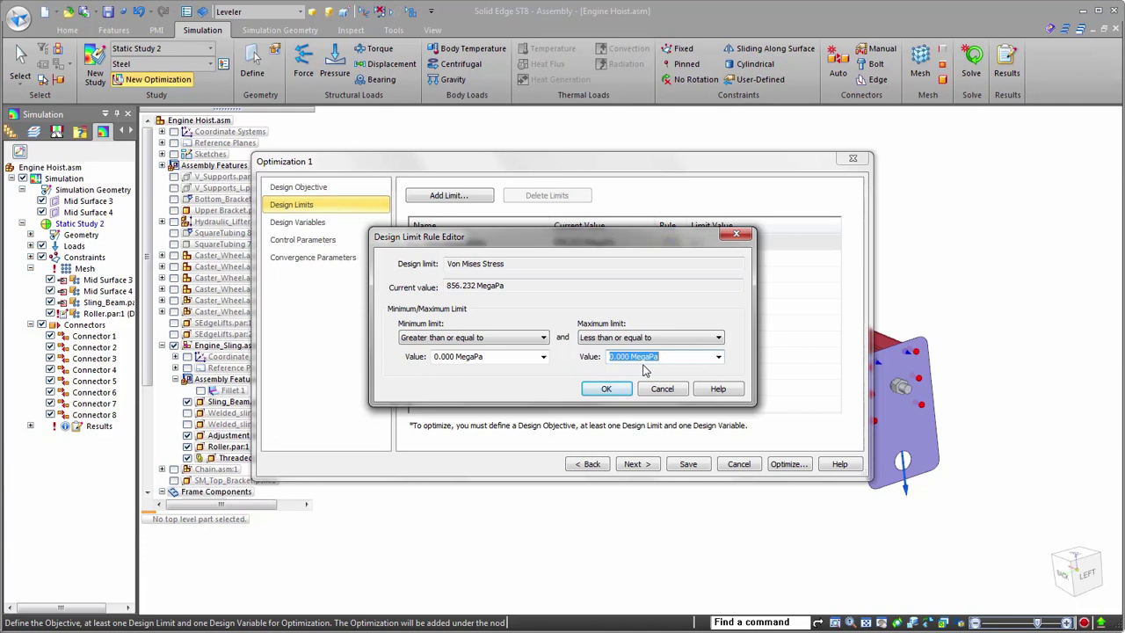
pyautogui.write('190')
pyautogui.click(492, 357)
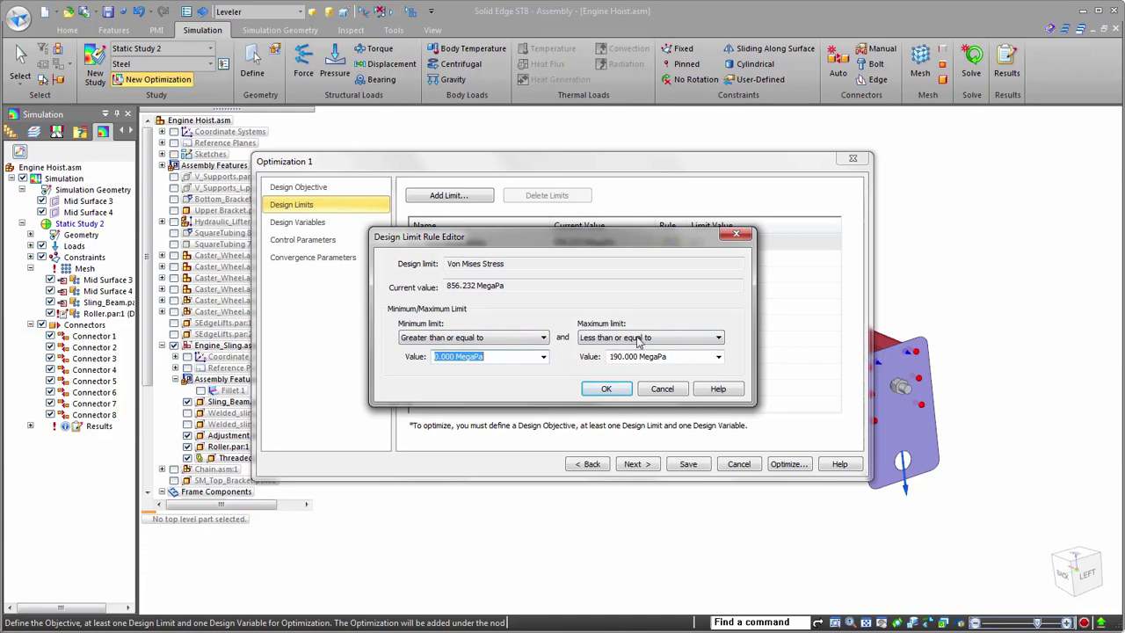
pyautogui.click(605, 390)
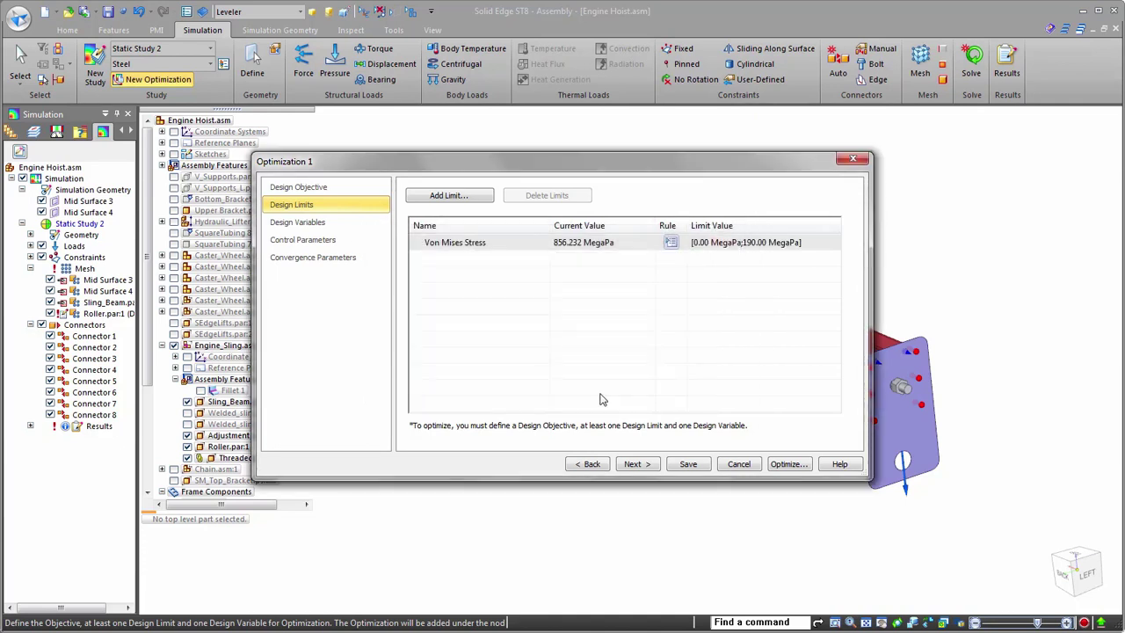
# - Add the sling beam's Linear_9 and Linear_8 dimensions as peer design variables
pyautogui.click(638, 466)
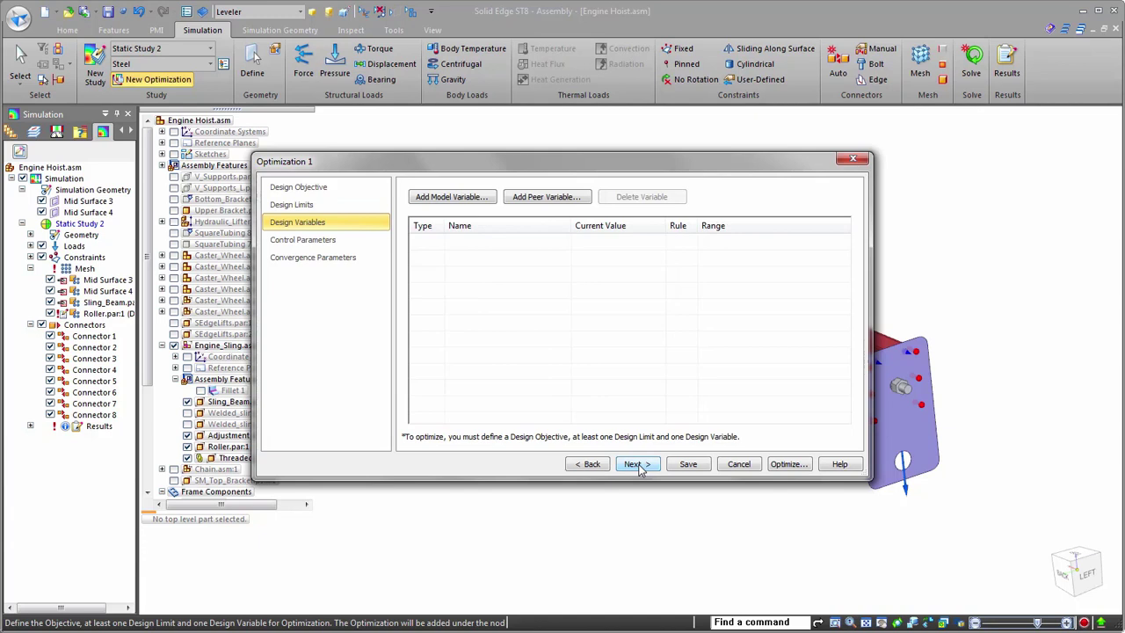
pyautogui.click(554, 199)
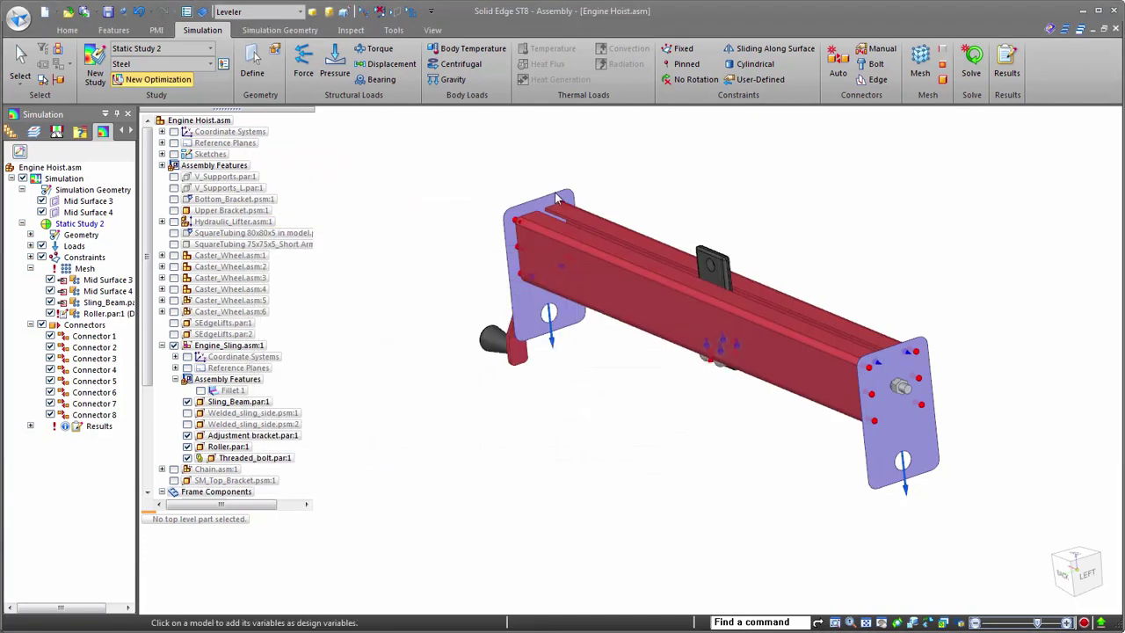
pyautogui.click(643, 318)
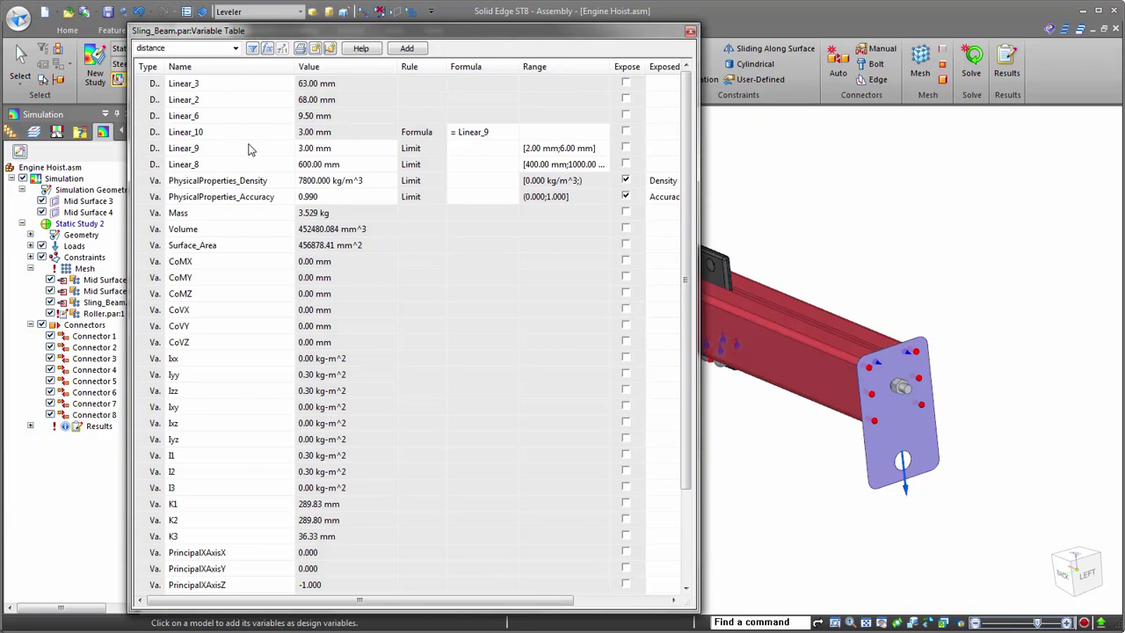
pyautogui.moveTo(248, 149); pyautogui.dragTo(252, 165)
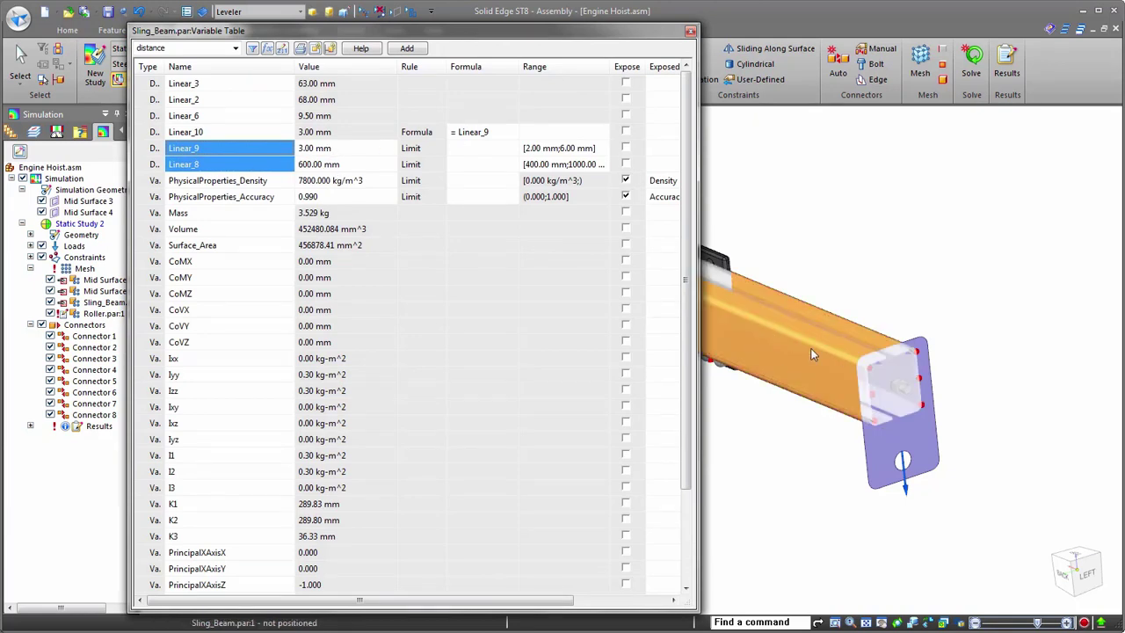
pyautogui.click(249, 208)
pyautogui.moveTo(235, 150); pyautogui.dragTo(236, 161)
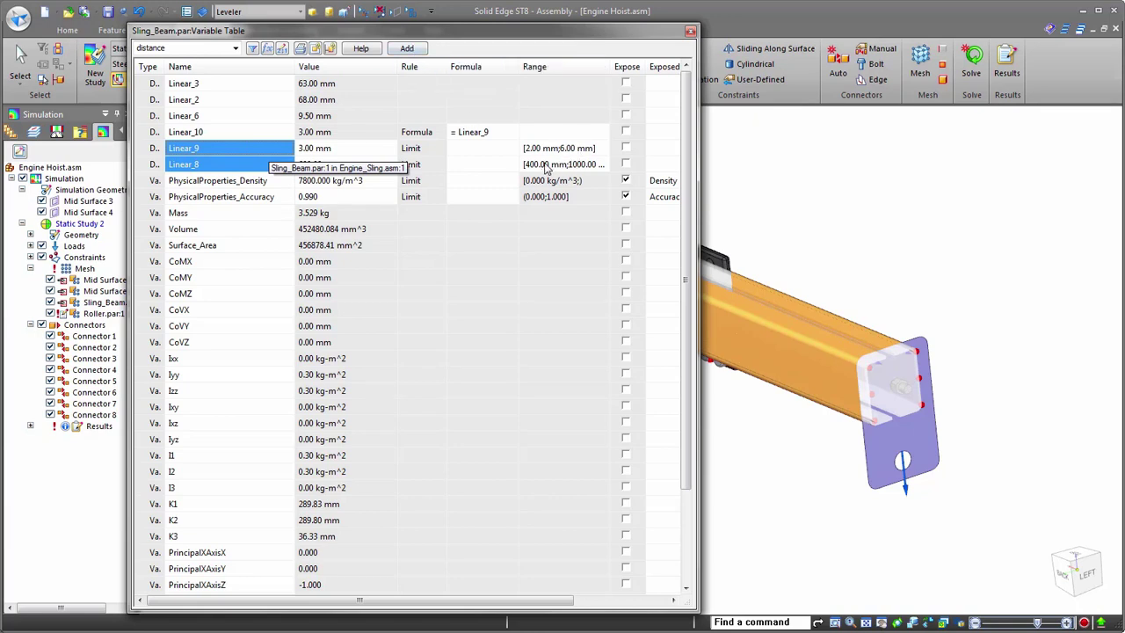
pyautogui.click(407, 48)
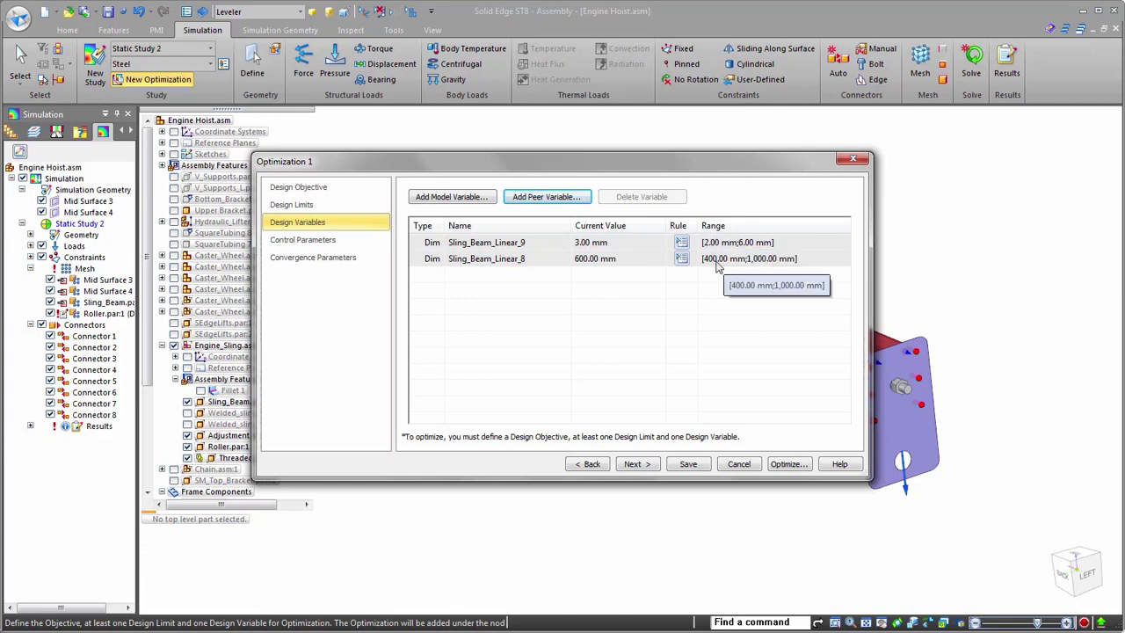
# - Restore the default convergence parameters and run the optimization
pyautogui.click(635, 464)
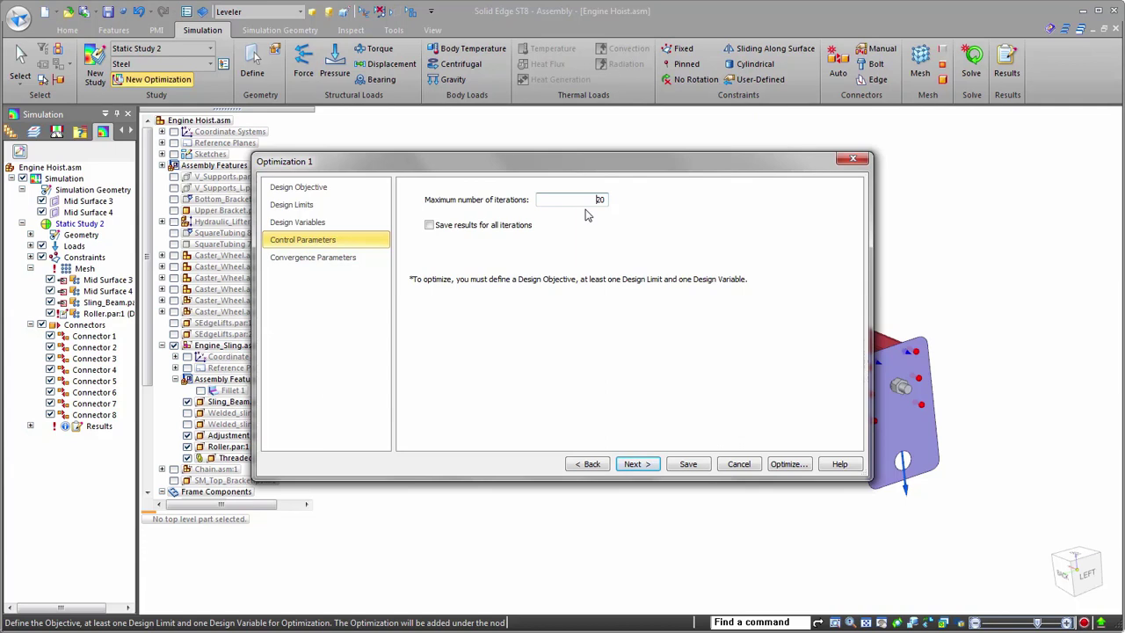
pyautogui.click(636, 464)
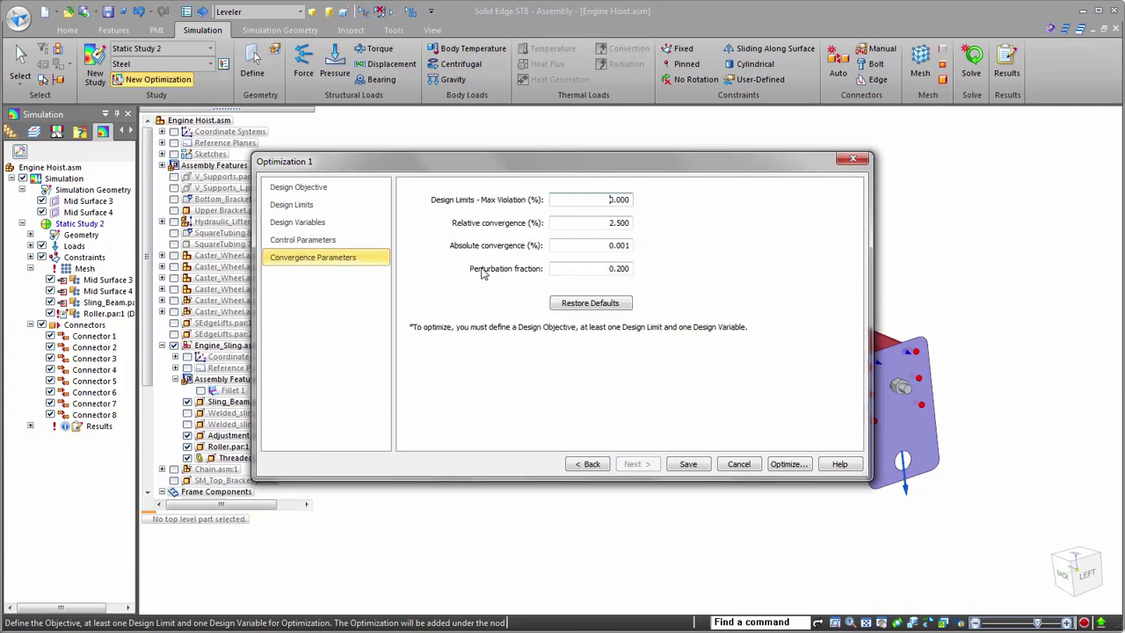
pyautogui.click(588, 303)
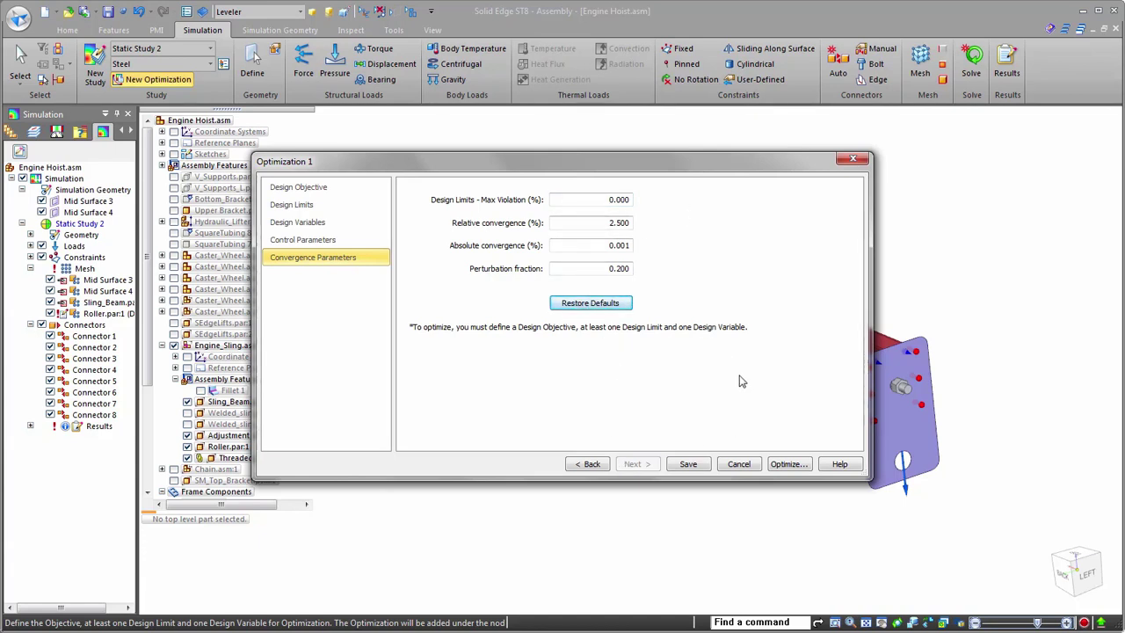
pyautogui.click(777, 466)
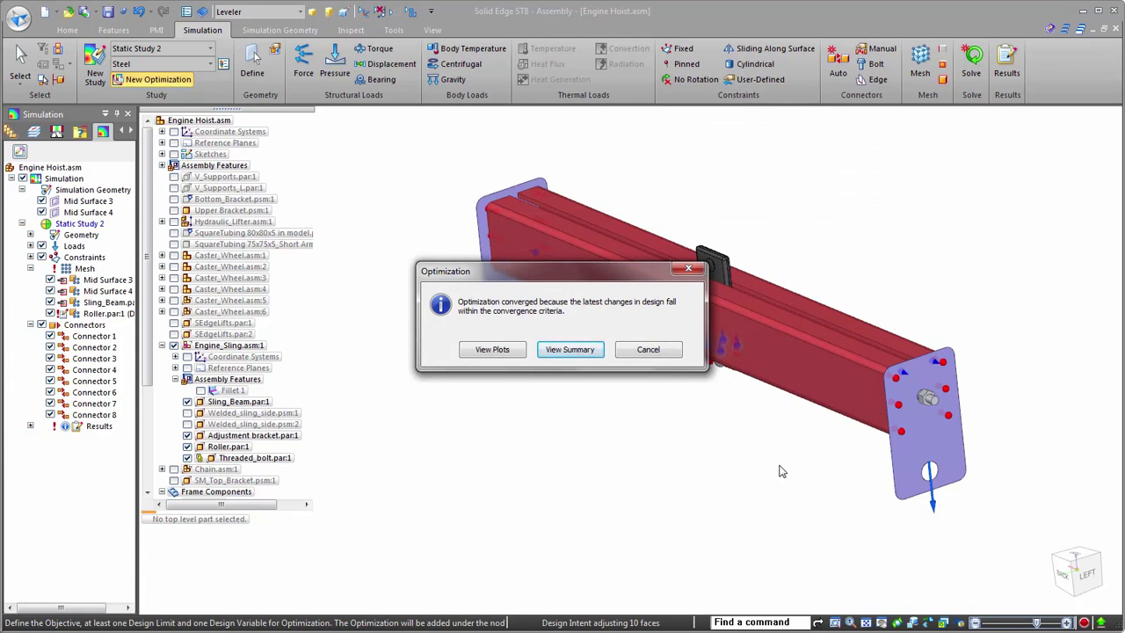
# - View the optimization summary in Excel, examine the results of iteration 5, and close the workbook without saving
pyautogui.click(567, 350)
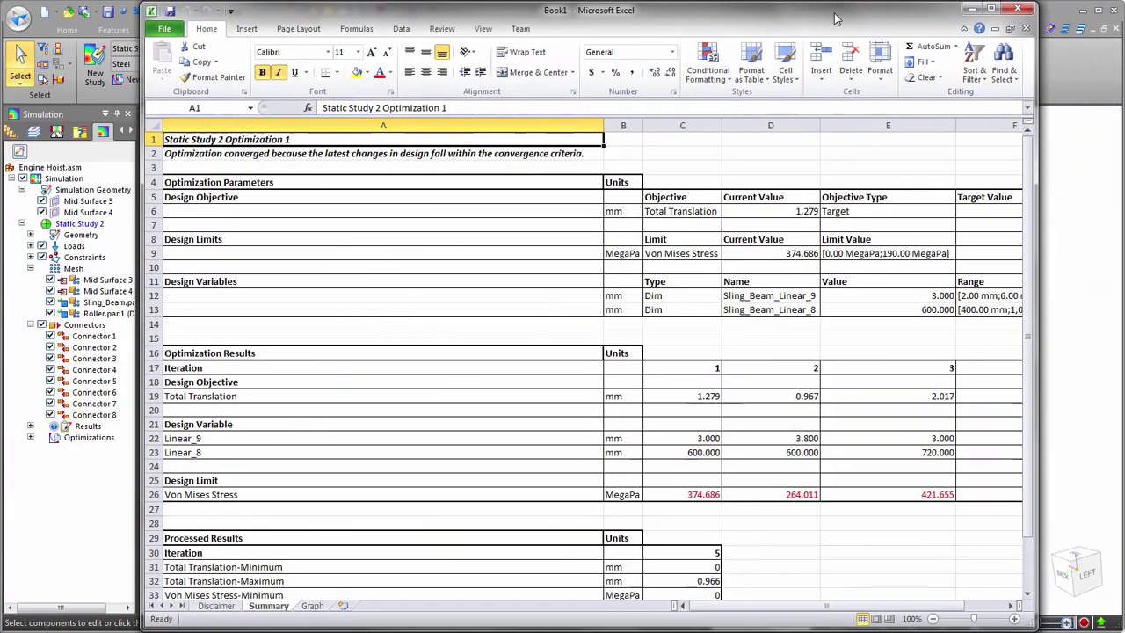
pyautogui.moveTo(835, 17); pyautogui.dragTo(730, 34)
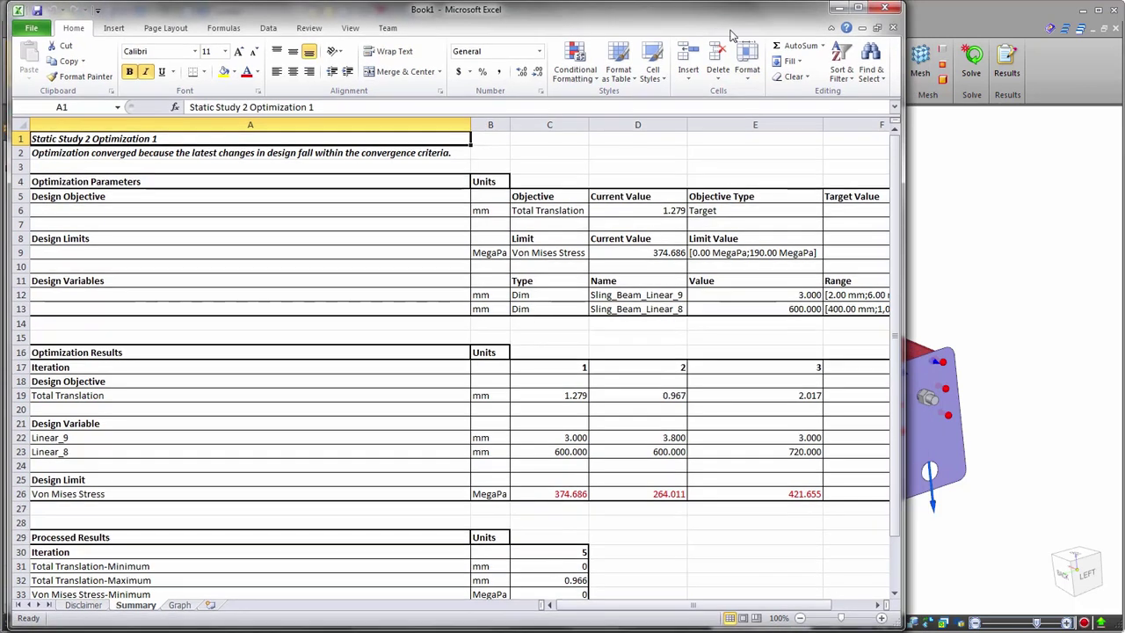
pyautogui.moveTo(903, 622); pyautogui.dragTo(1099, 609)
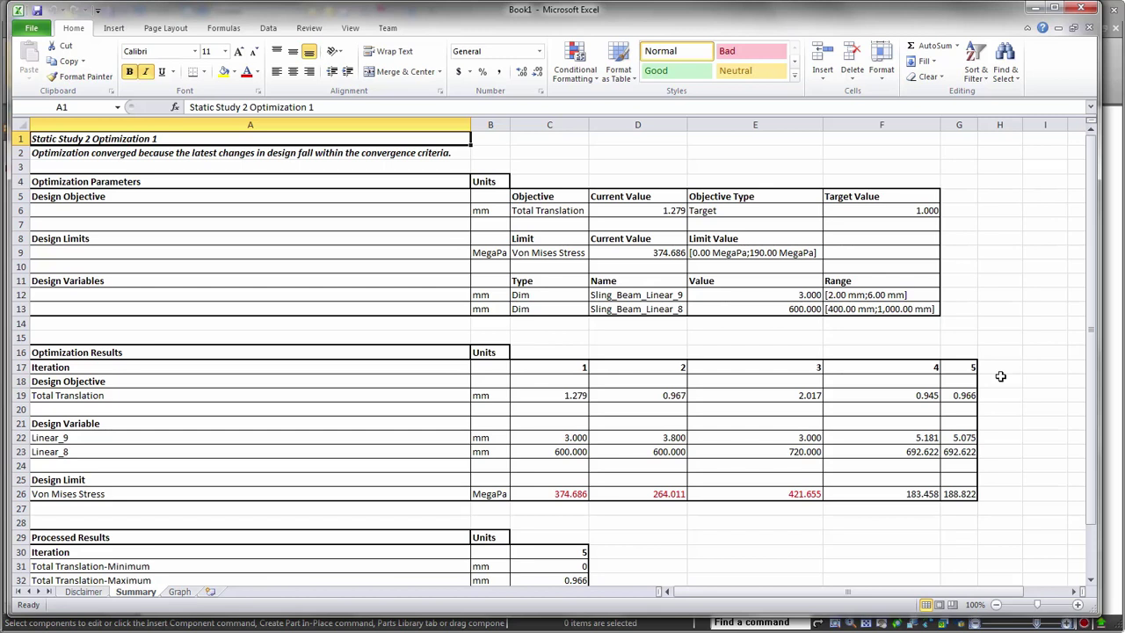
pyautogui.moveTo(954, 369); pyautogui.dragTo(967, 494)
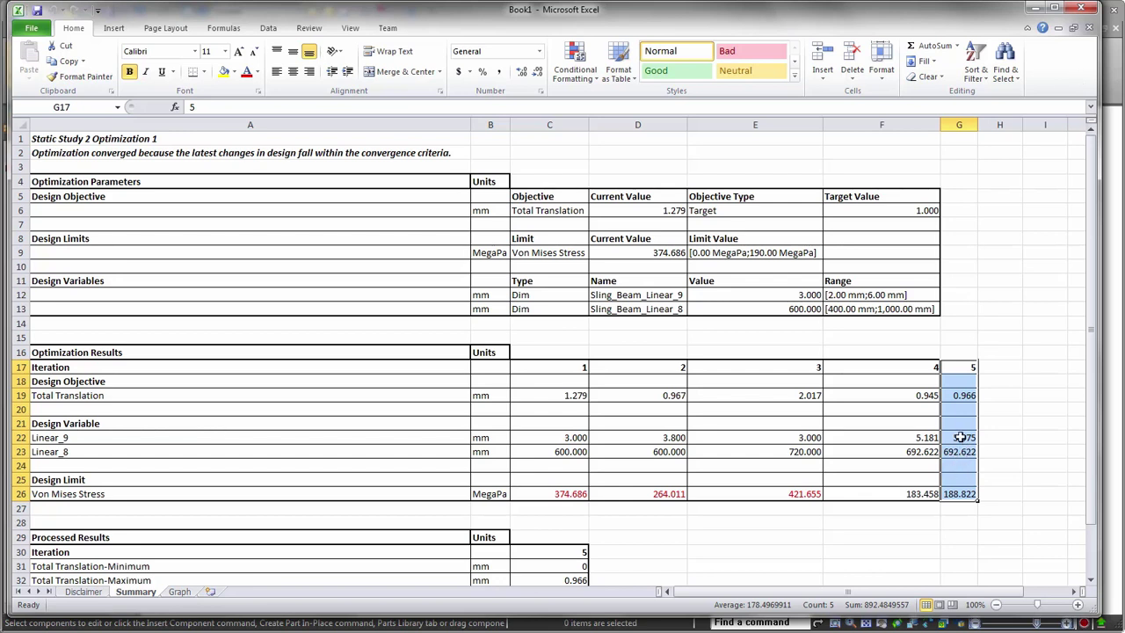
pyautogui.click(1087, 12)
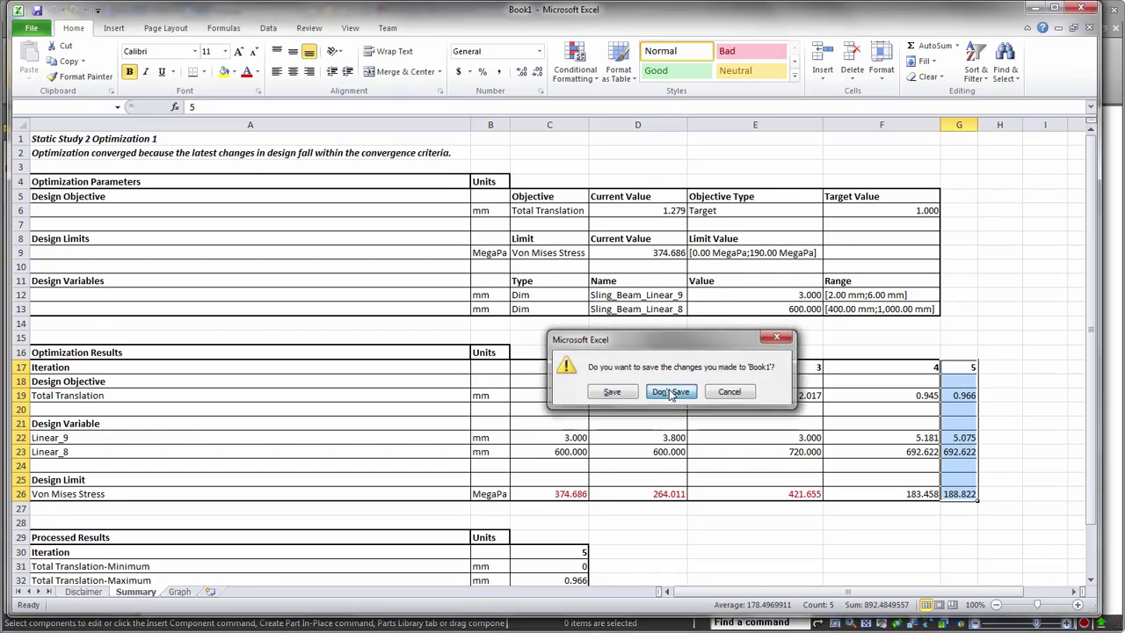
pyautogui.click(668, 395)
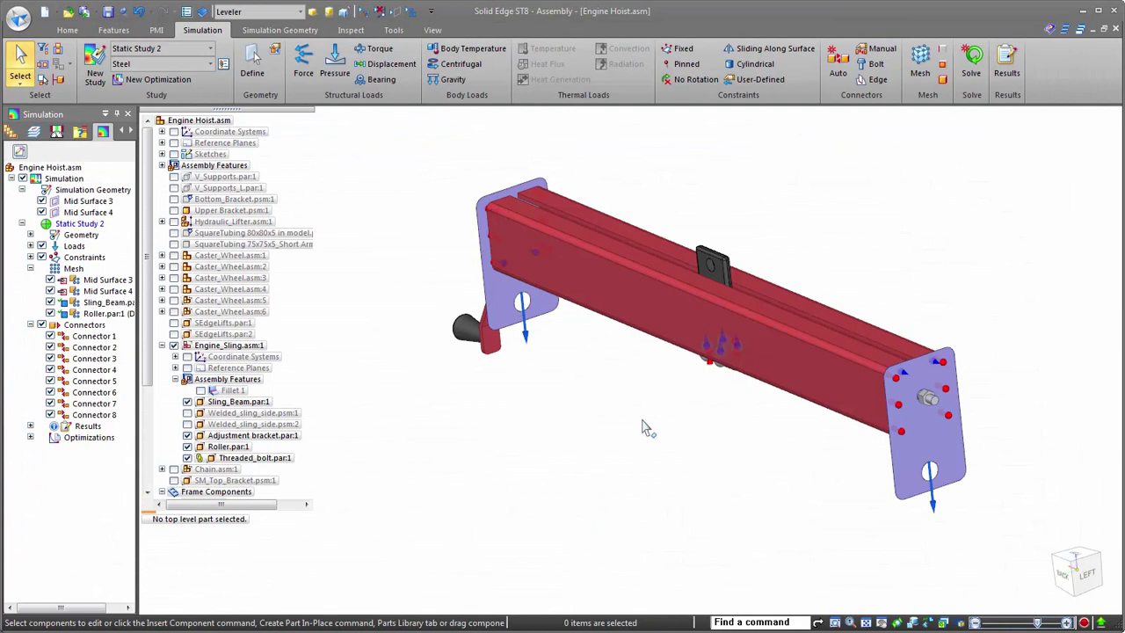
# - Widen the simulation tree and expand Optimization 1's results to list its iterations
pyautogui.moveTo(136, 426); pyautogui.dragTo(172, 428)
pyautogui.doubleClick(97, 438)
pyautogui.doubleClick(99, 450)
pyautogui.doubleClick(93, 460)
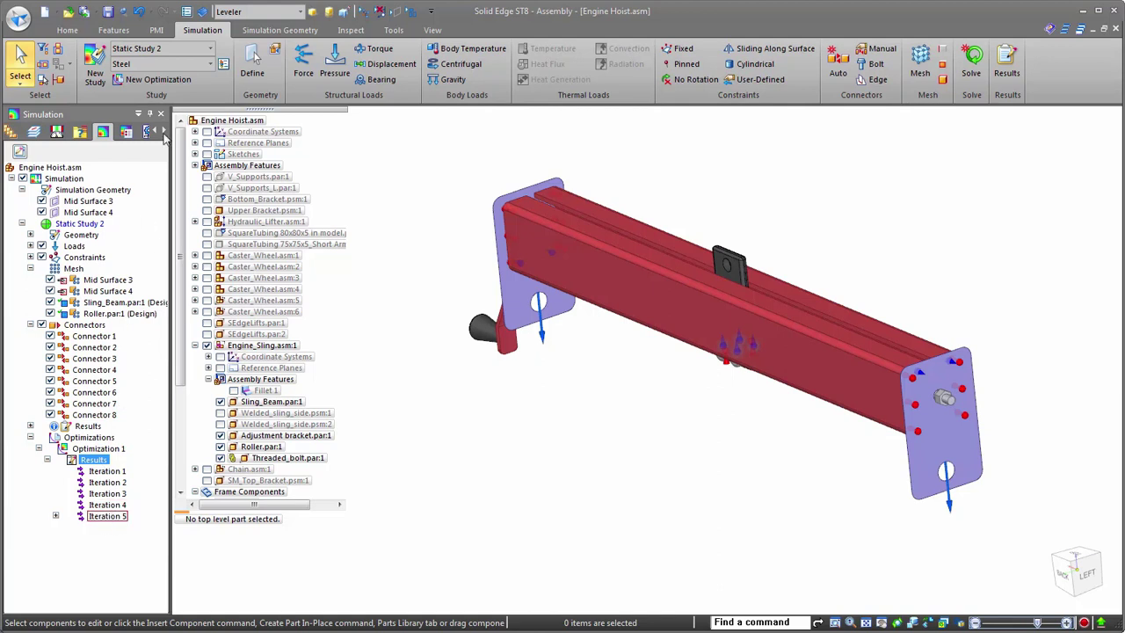
# - Start a new optimization, review its control parameters and design variables settings, and cancel it
pyautogui.click(158, 80)
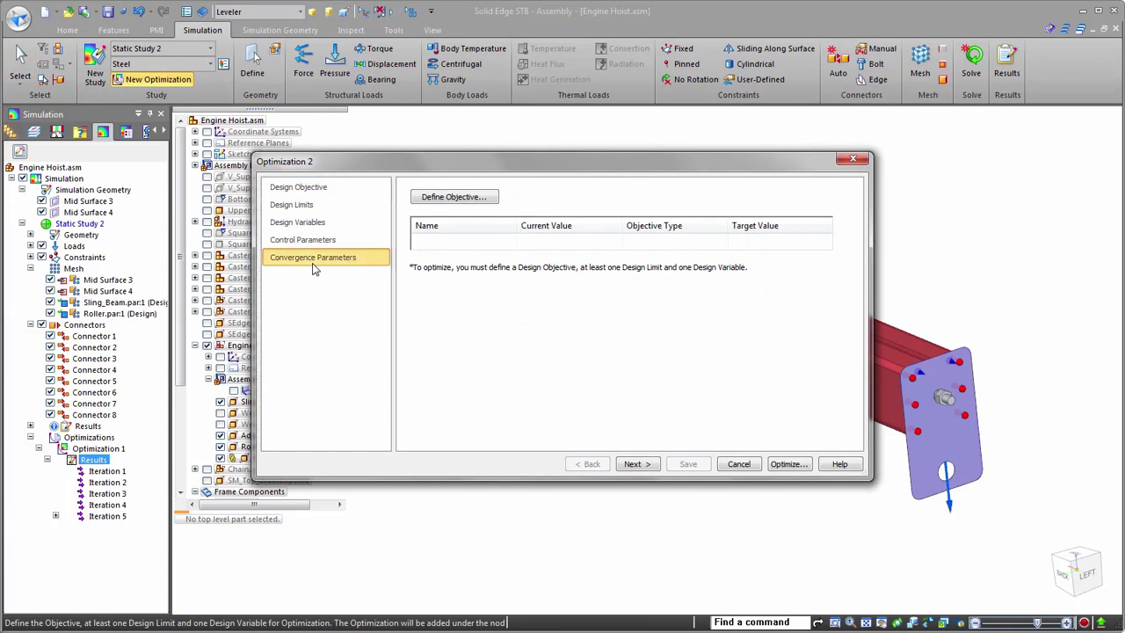
pyautogui.click(308, 239)
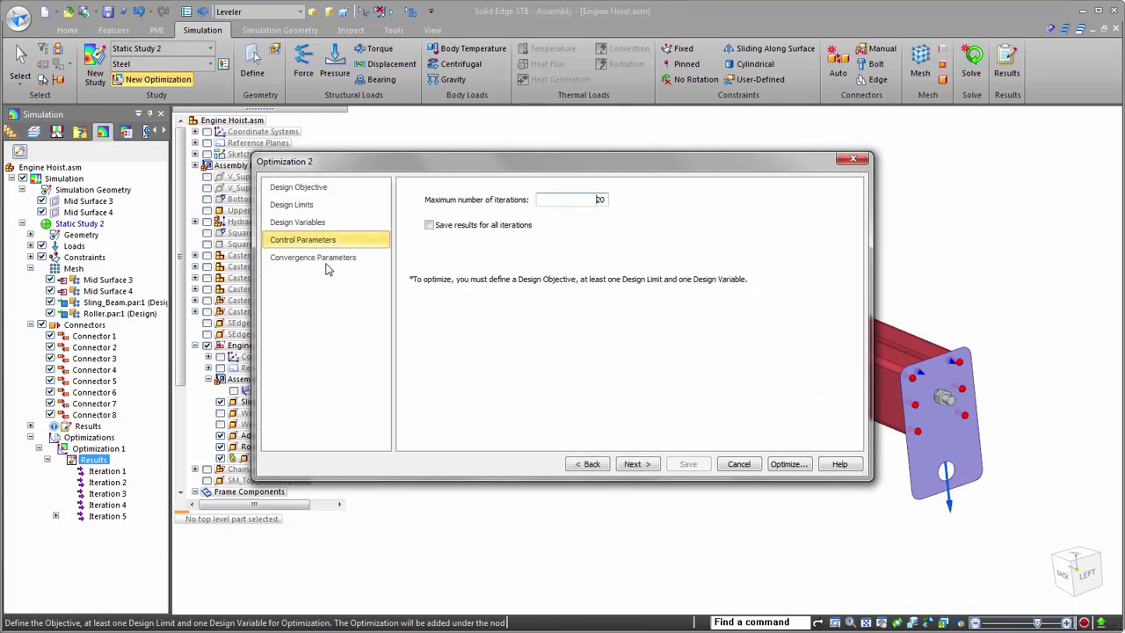
pyautogui.click(312, 226)
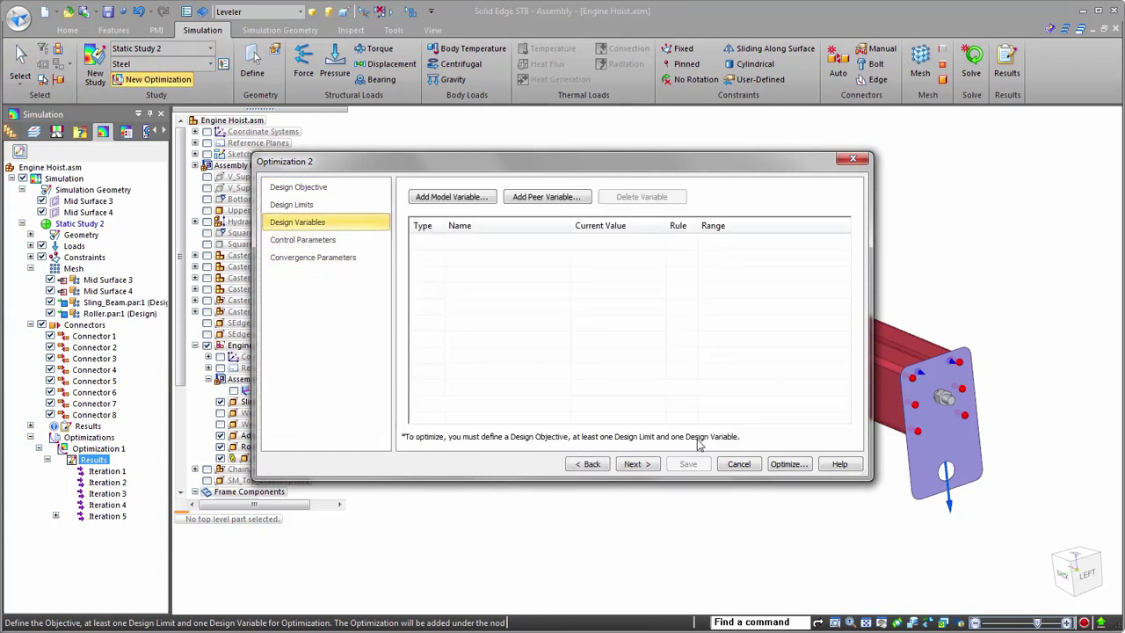
pyautogui.click(739, 464)
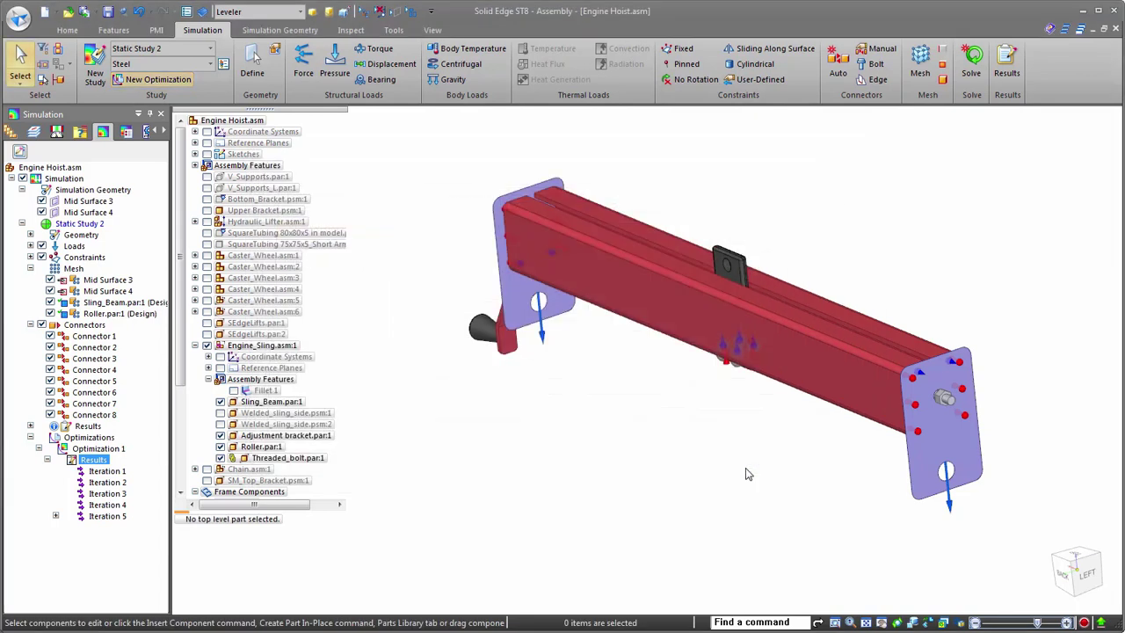
# - Expand the plots of Optimization 1's Iteration 5 and open its Total Translation displacement plot
pyautogui.doubleClick(107, 516)
pyautogui.doubleClick(104, 527)
pyautogui.doubleClick(125, 538)
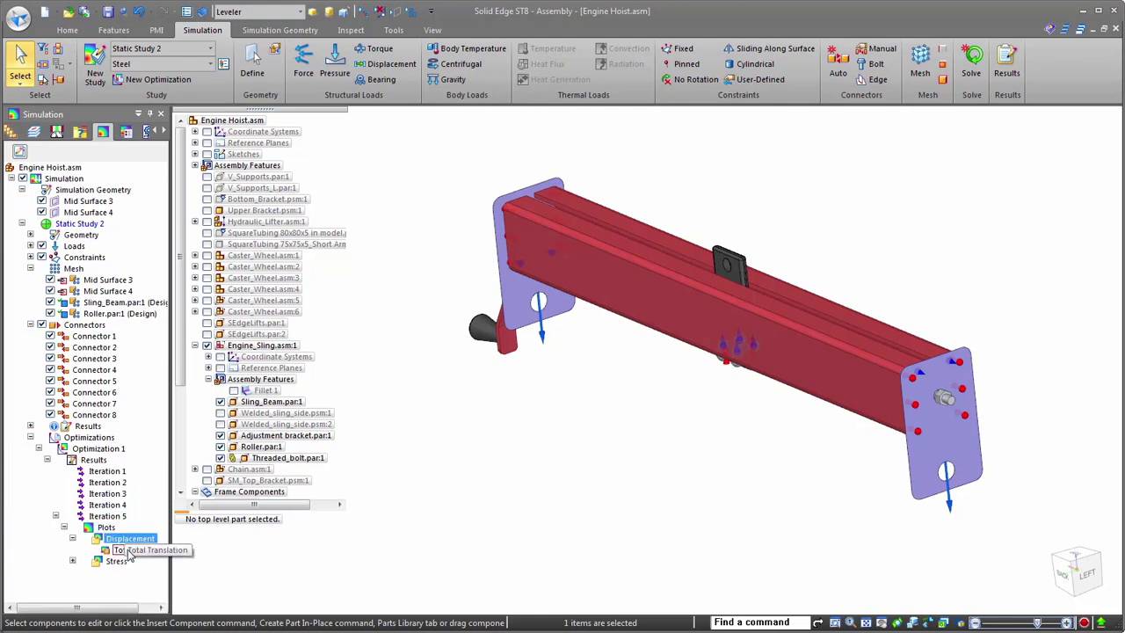
pyautogui.doubleClick(130, 551)
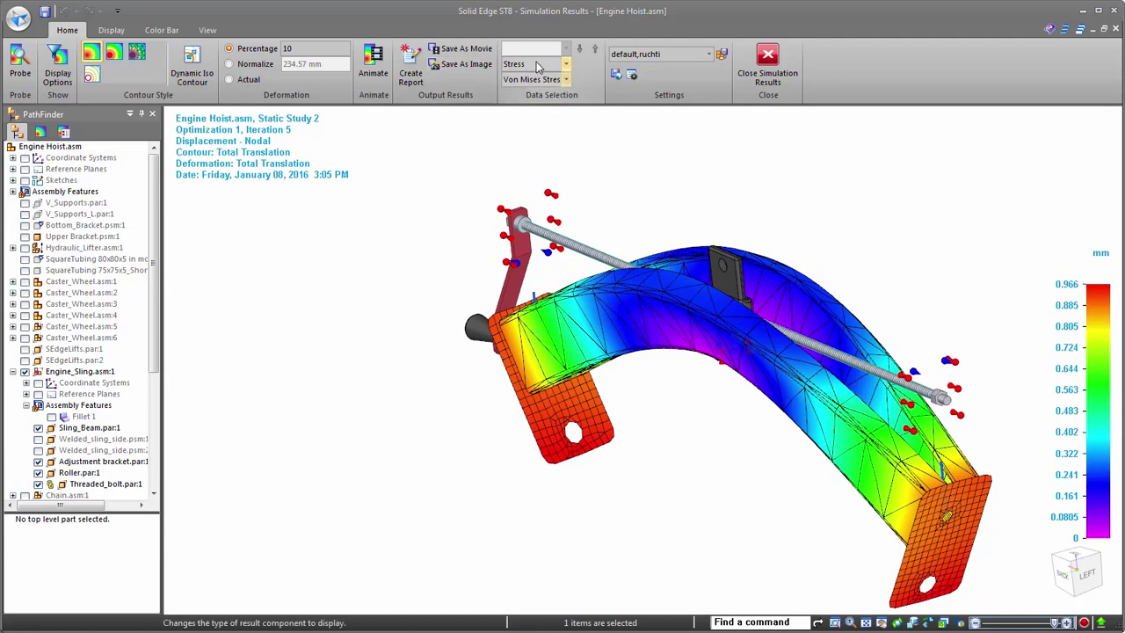
# - Try to switch the displayed result type to Stress and close the simulation results
pyautogui.click(566, 64)
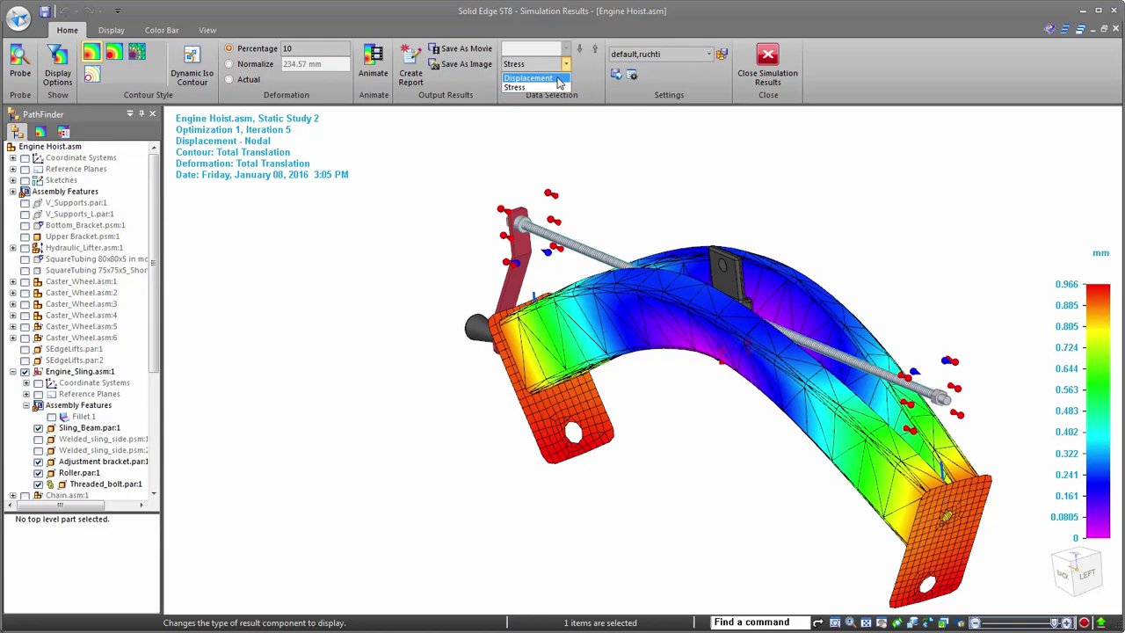
pyautogui.click(558, 92)
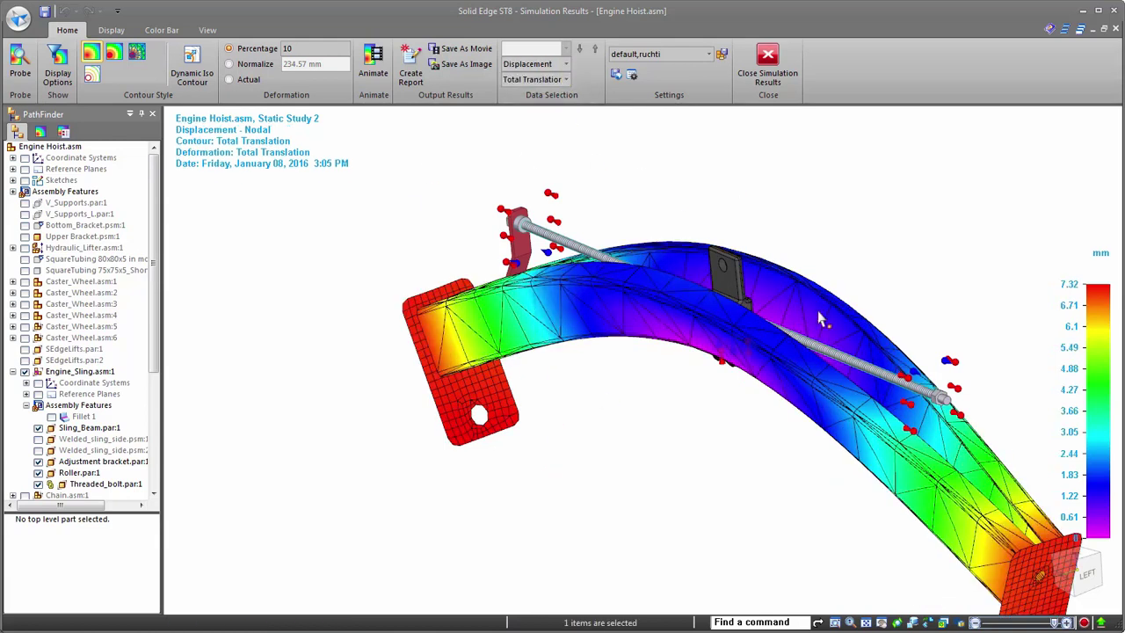
pyautogui.click(765, 68)
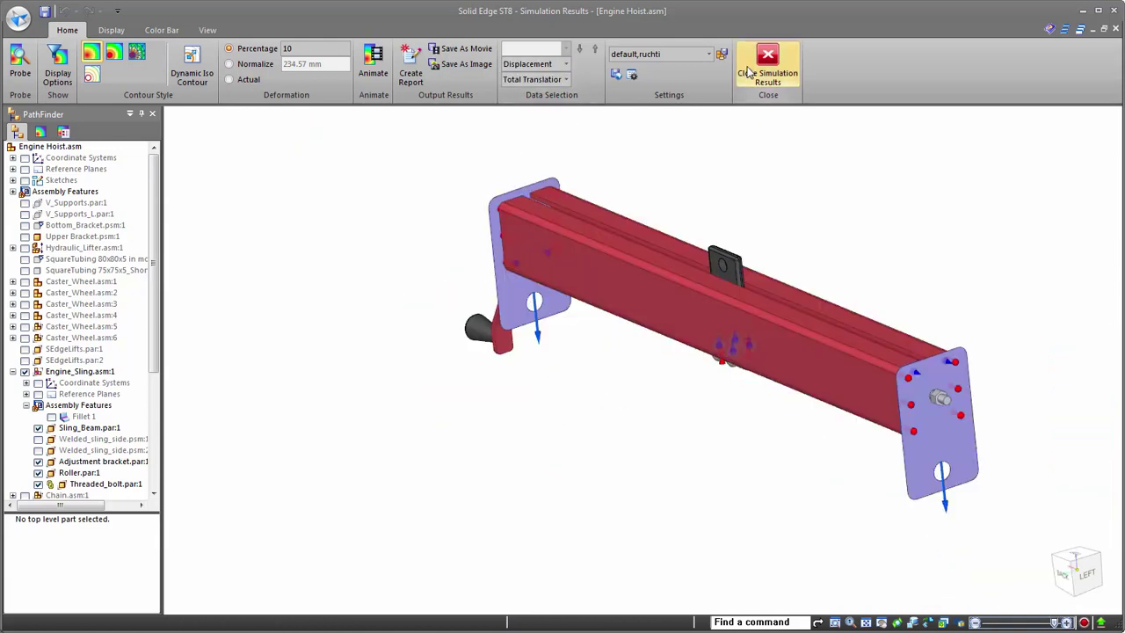
# - Reopen Iteration 5's Total Translation plot and display the deformation at actual scale
pyautogui.doubleClick(138, 552)
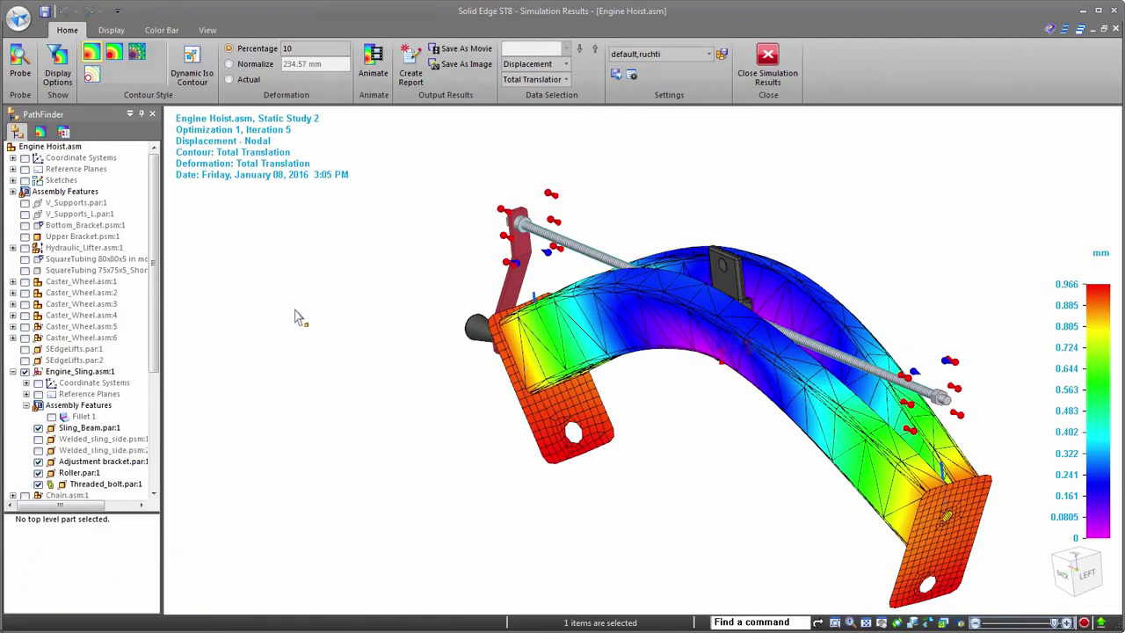
pyautogui.scroll(1, 1003, 573)
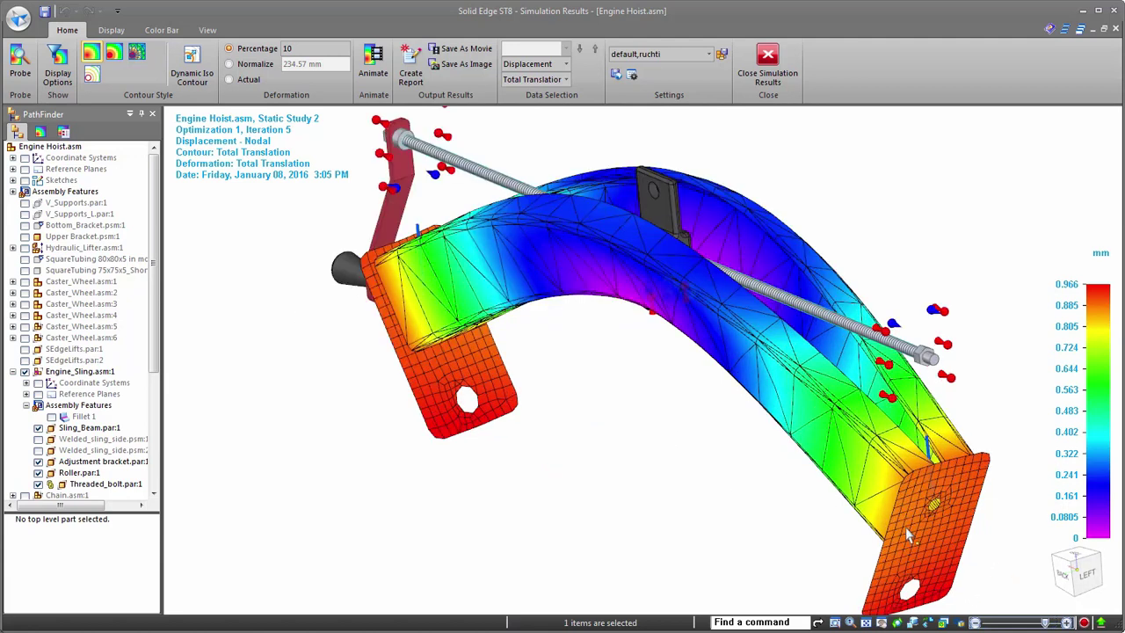
pyautogui.click(249, 81)
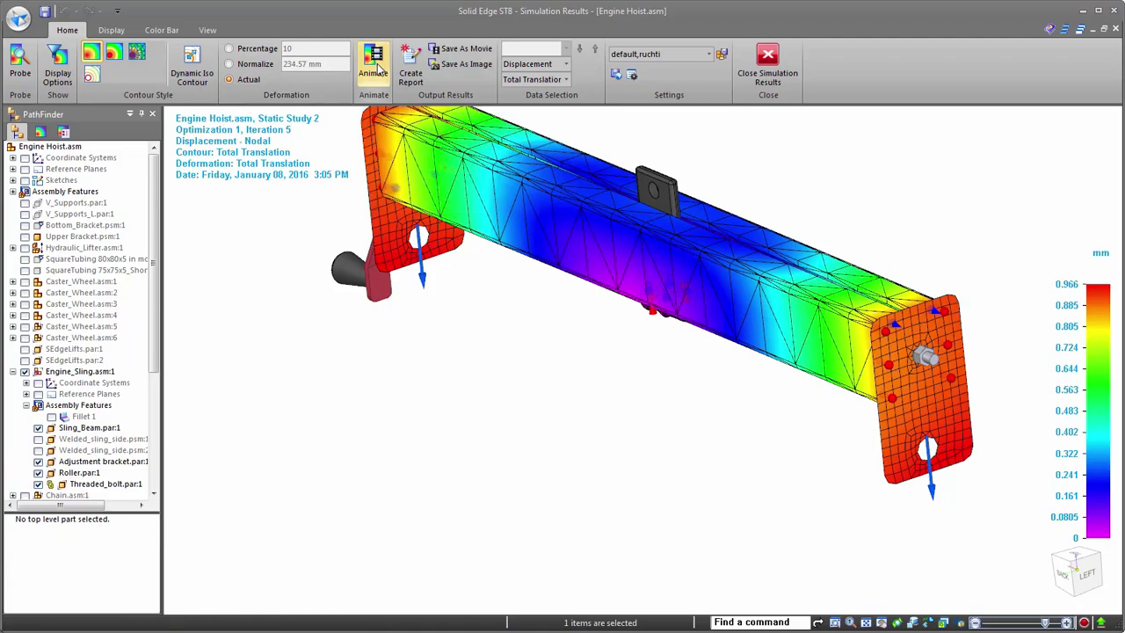
# - Animate the Total Translation displacement and examine the end plate with its bolt as well as the whole beam
pyautogui.click(373, 66)
pyautogui.scroll(5, 921, 356)
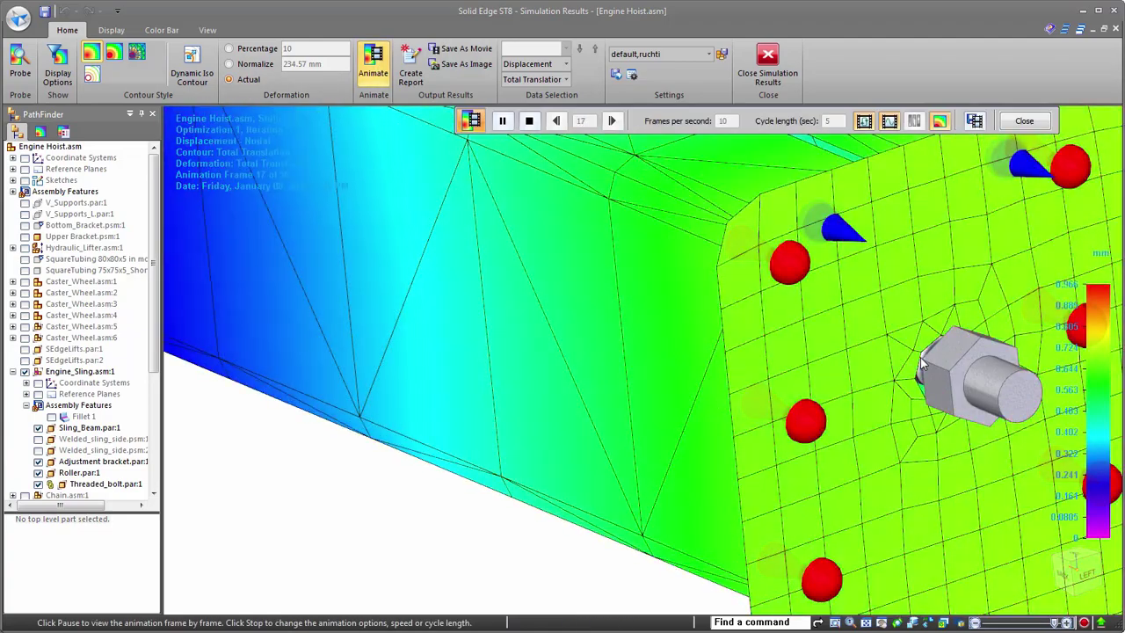
pyautogui.scroll(-1, 920, 357)
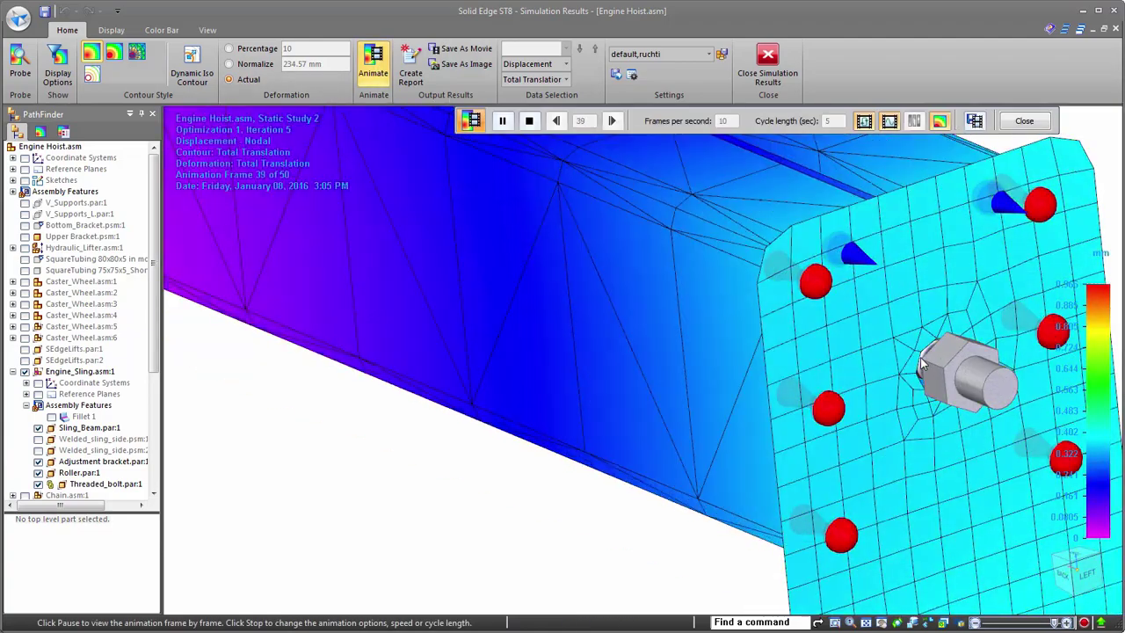
pyautogui.scroll(-3, 920, 360)
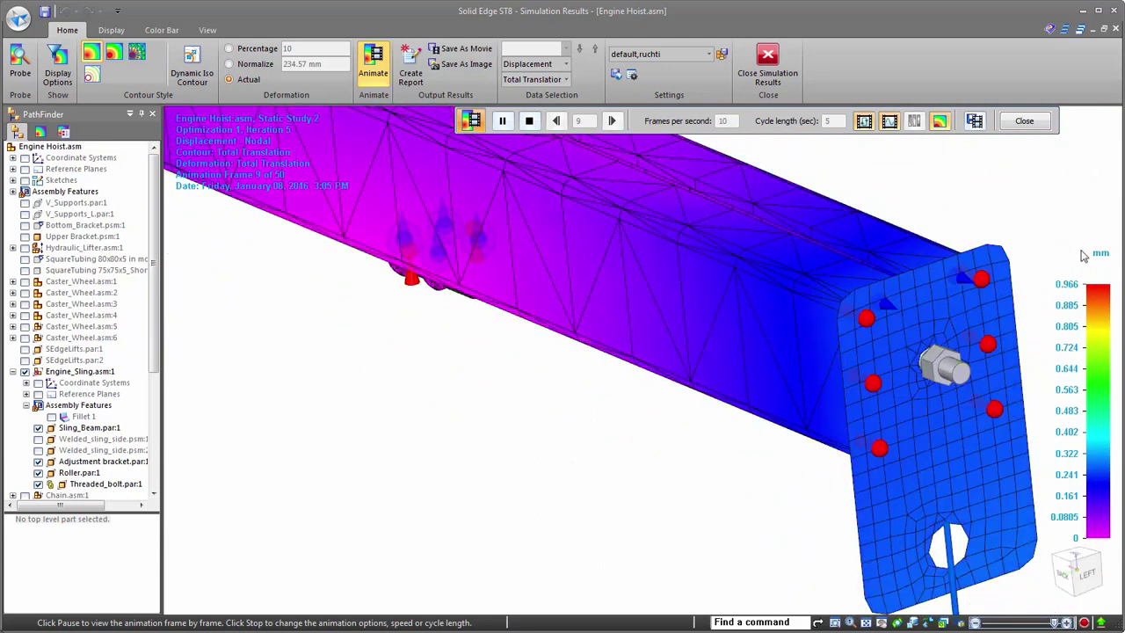
pyautogui.scroll(-4, 955, 350)
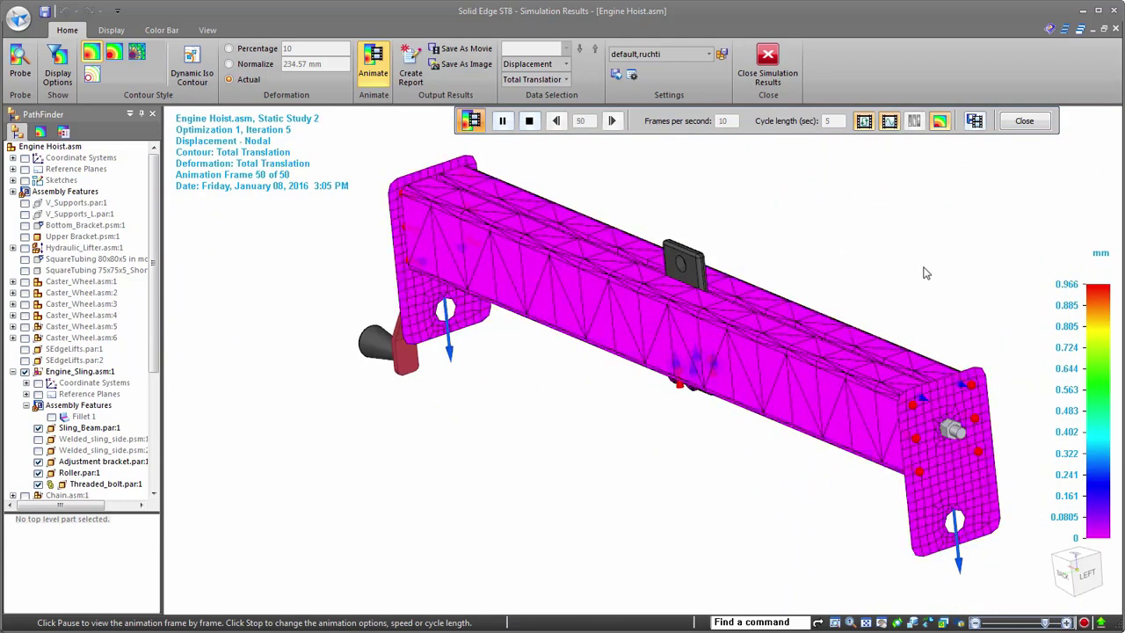
# - Look at the options for saving the animation as a movie, cancel without saving, and close the animation
pyautogui.click(973, 121)
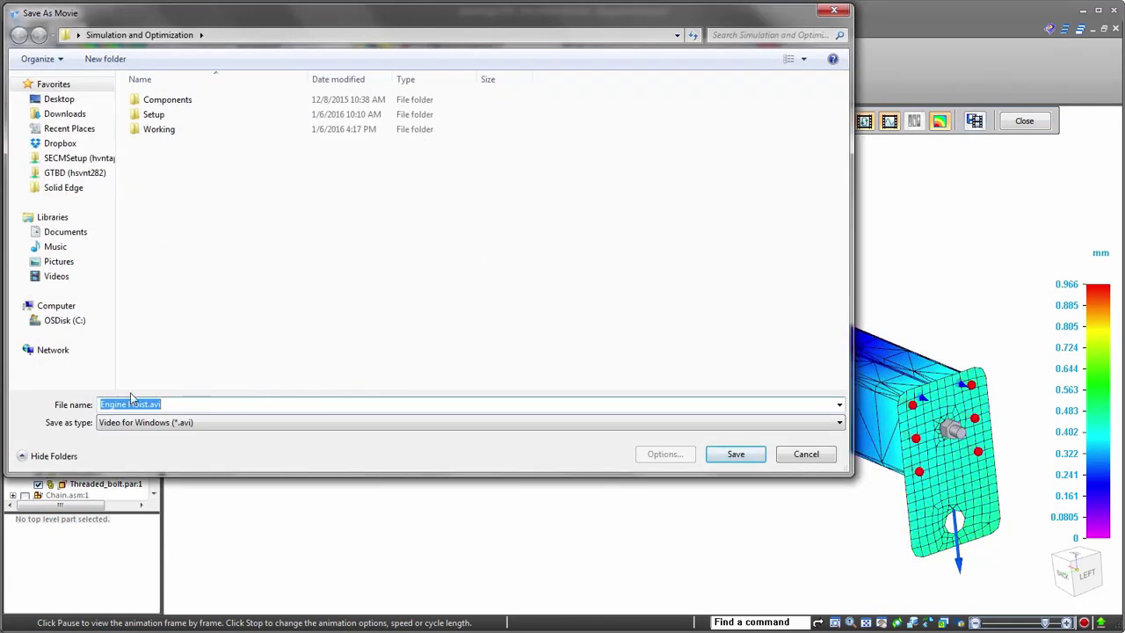
pyautogui.click(806, 453)
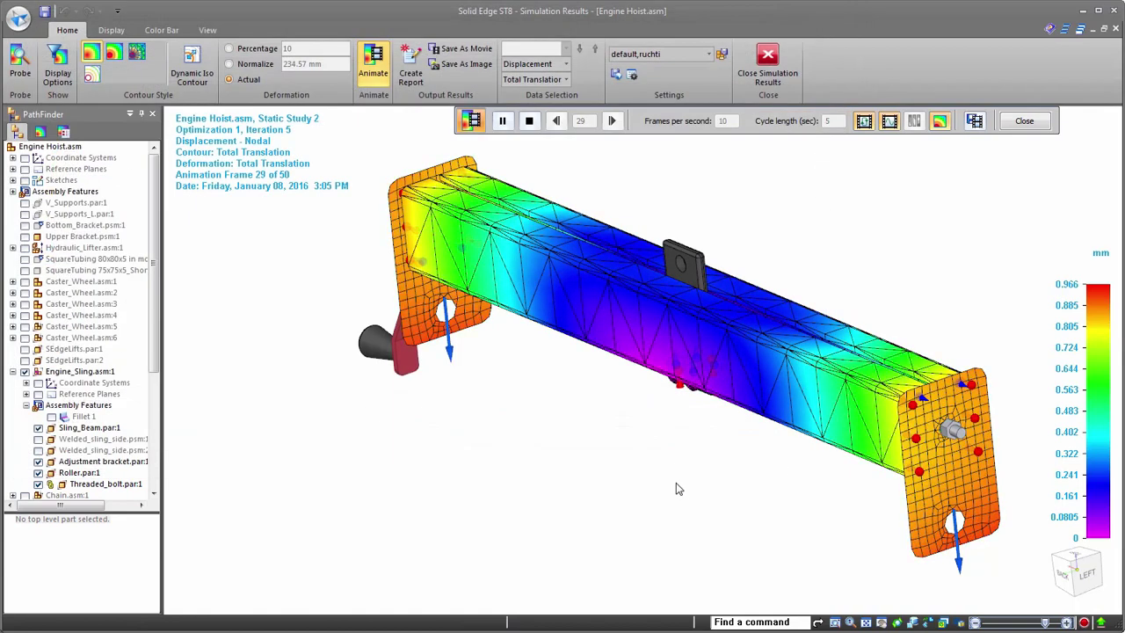
pyautogui.click(1025, 120)
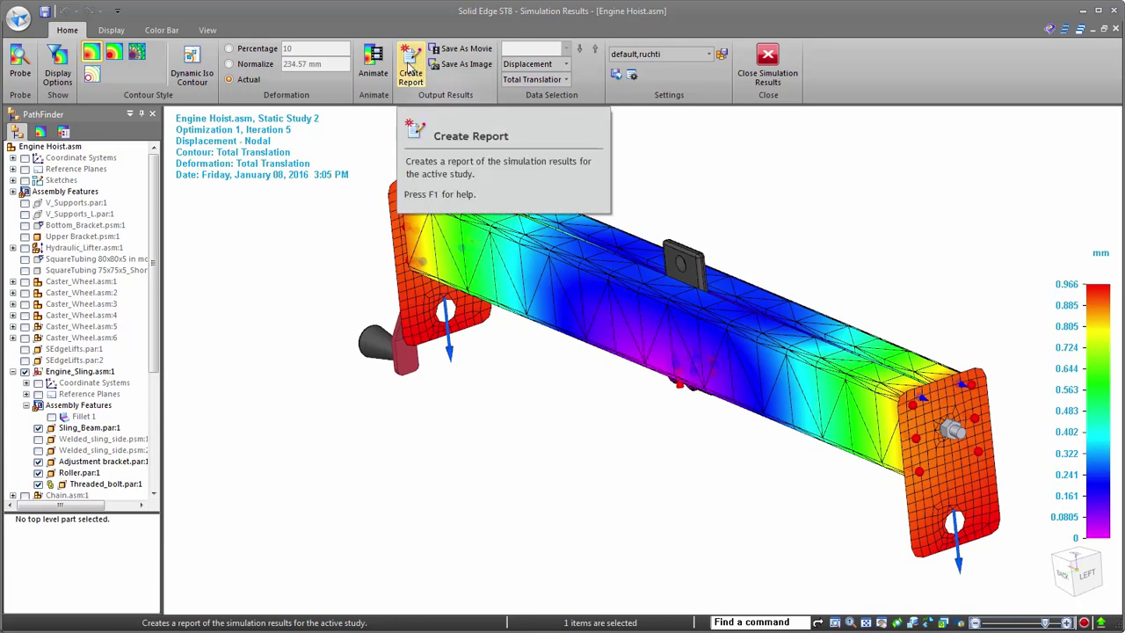
# - Review the Create Report settings without creating a report, and open the existing Engine Hoist_Static Study 1.docx from the Working folder in Word
pyautogui.click(409, 70)
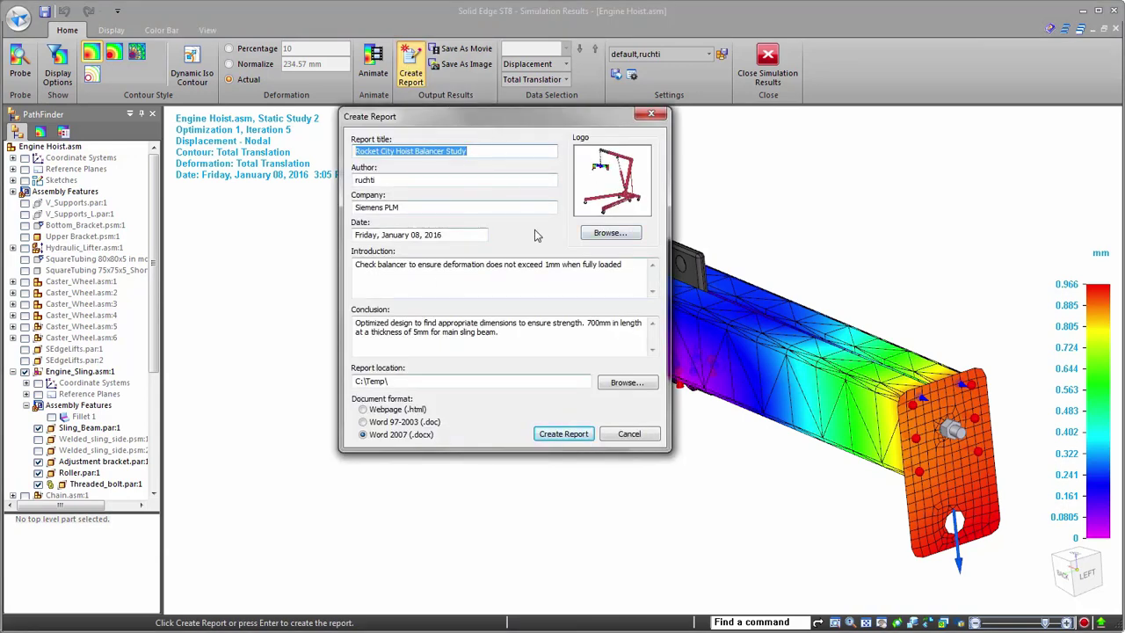
pyautogui.click(644, 437)
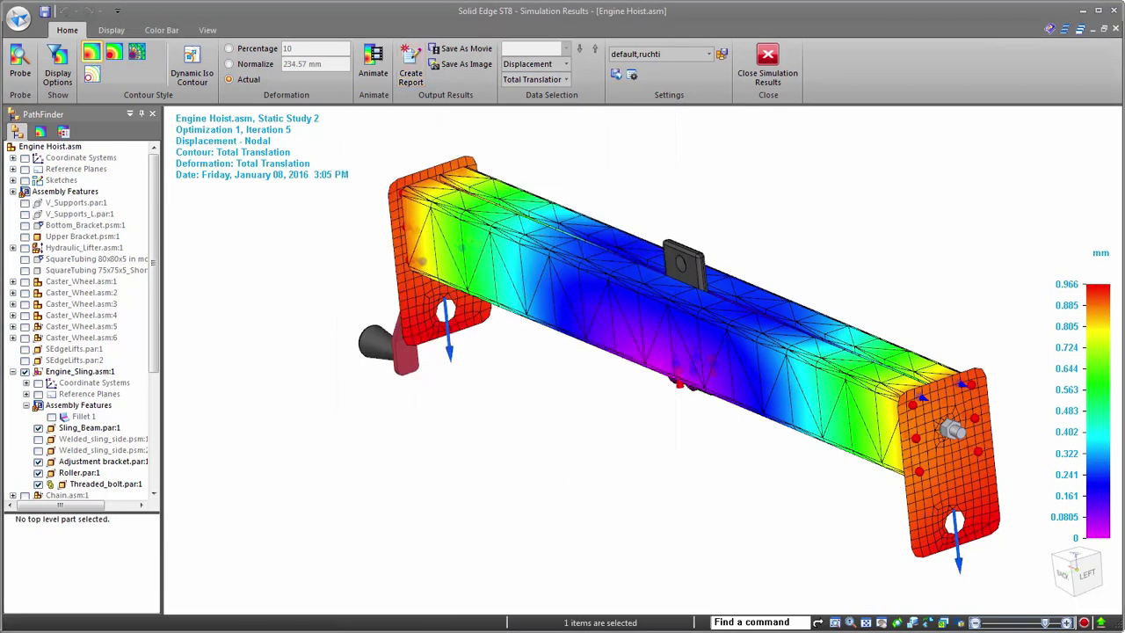
pyautogui.click(128, 624)
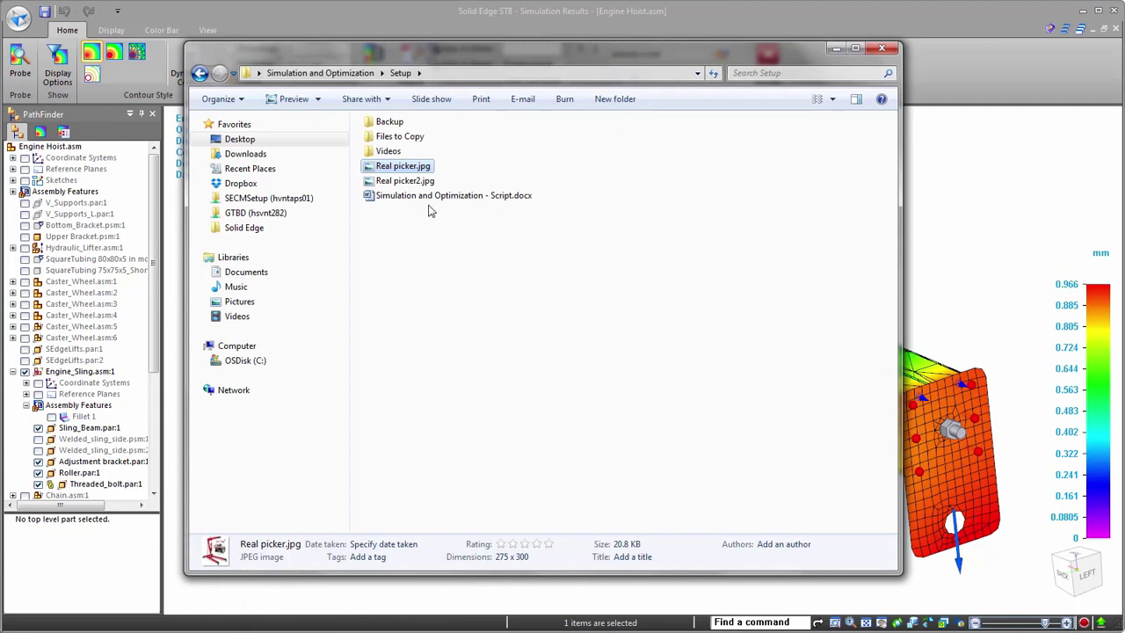
pyautogui.click(343, 73)
pyautogui.doubleClick(408, 169)
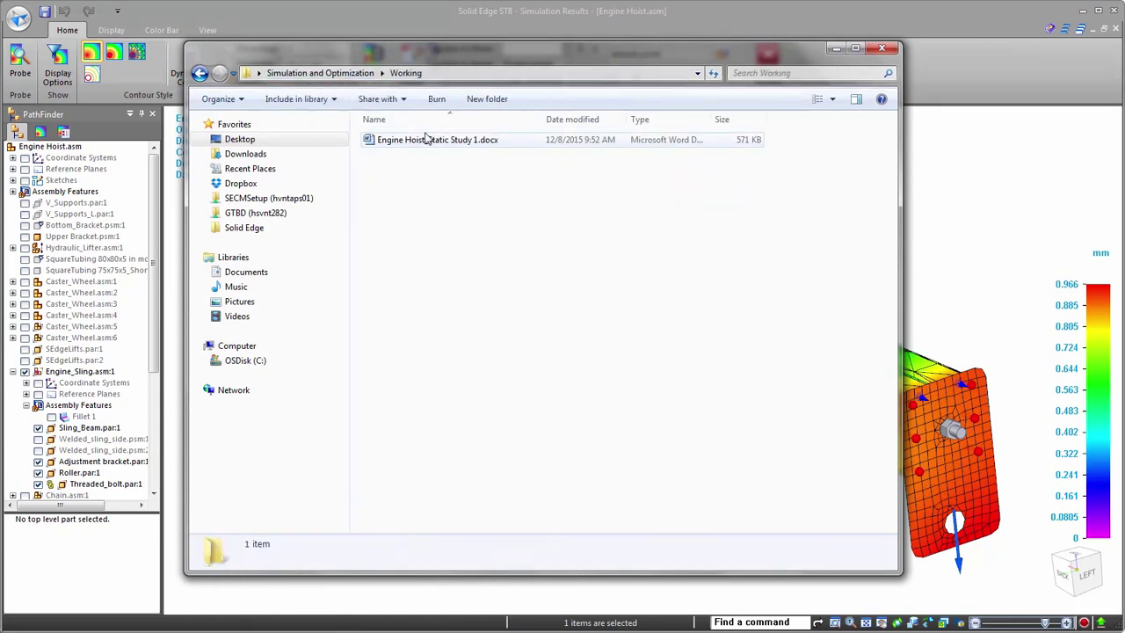
pyautogui.click(426, 140)
pyautogui.doubleClick(423, 143)
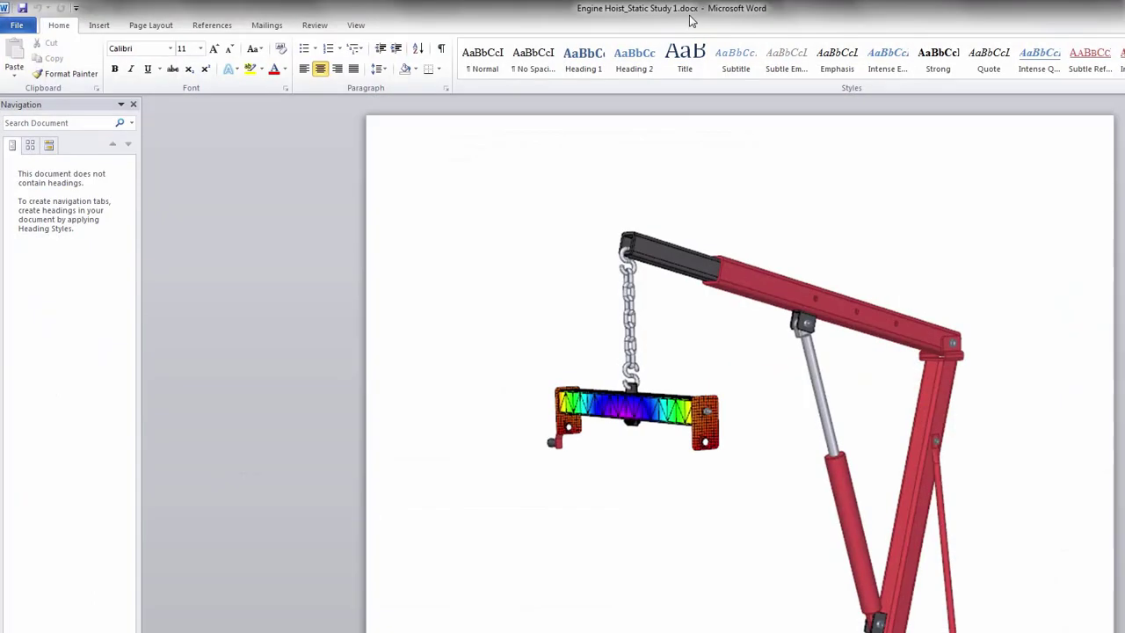
# - Review the report's table of contents and its displacement, stress and factor of safety results, close it, and return to Solid Edge
pyautogui.scroll(-4, 571, 255)
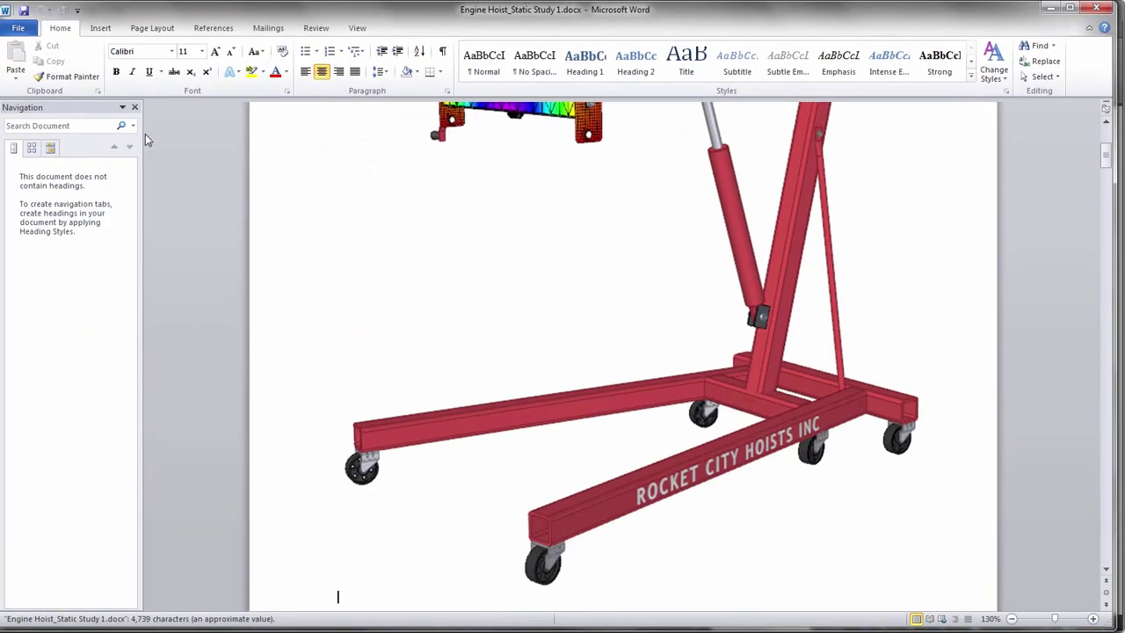
pyautogui.click(134, 107)
pyautogui.scroll(-8, 512, 334)
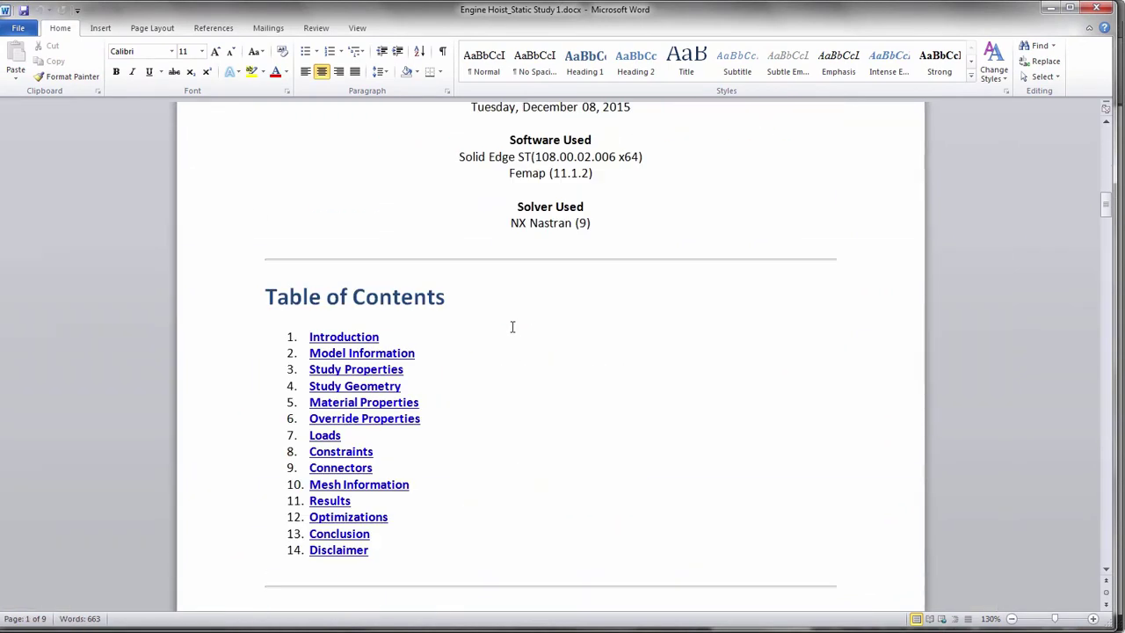
pyautogui.scroll(-3, 512, 327)
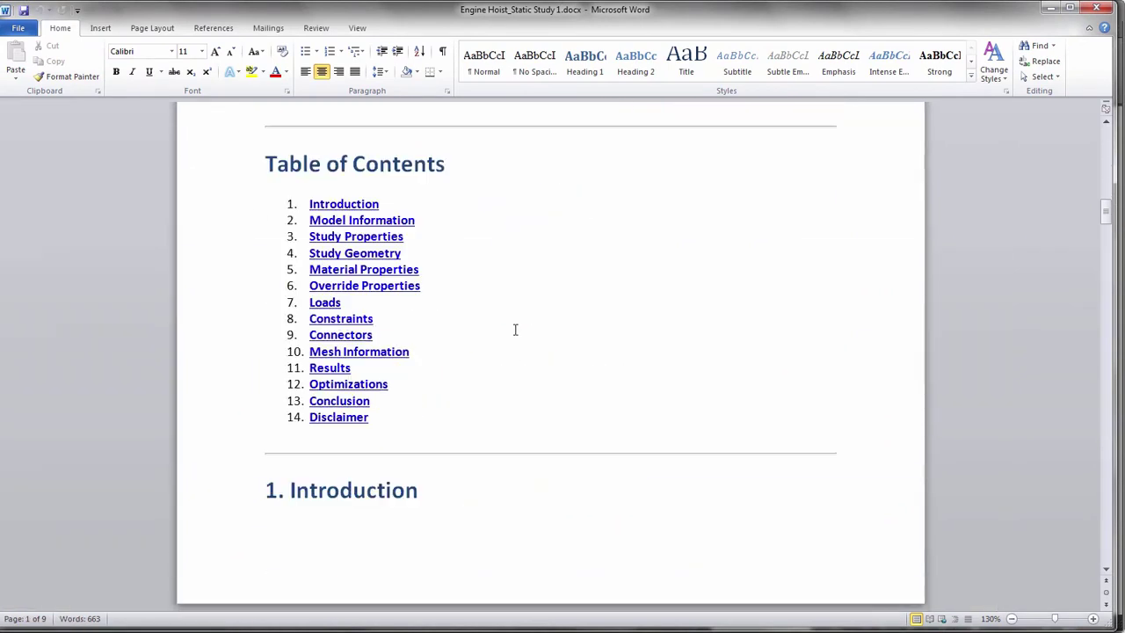
pyautogui.keyDown('ctrl'); pyautogui.click(326, 369); pyautogui.keyUp('ctrl')
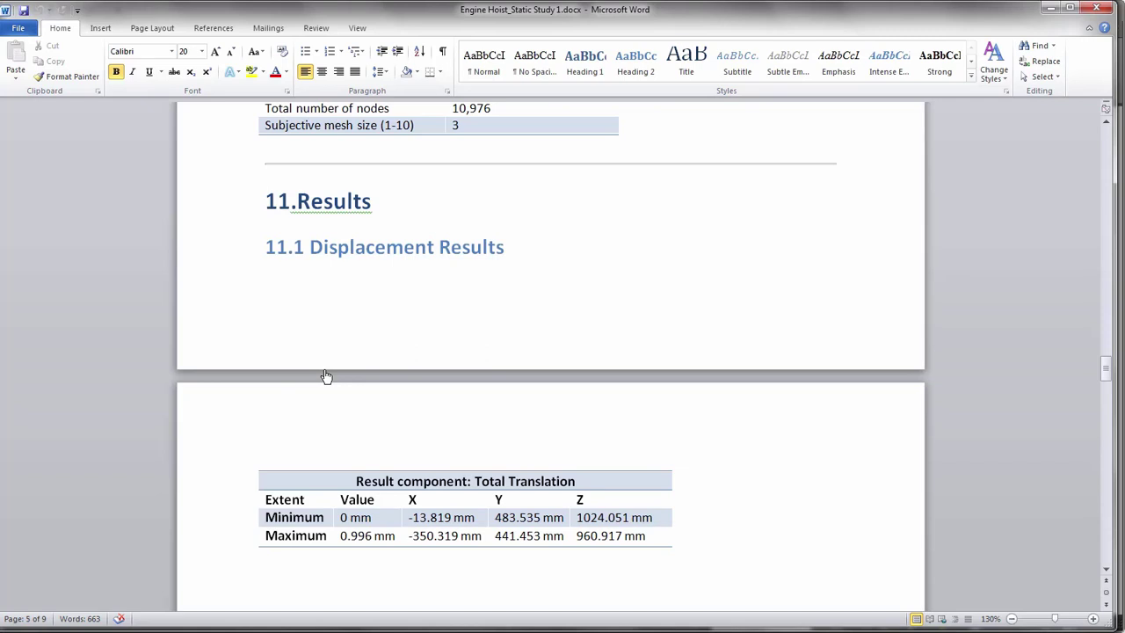
pyautogui.scroll(-20, 443, 351)
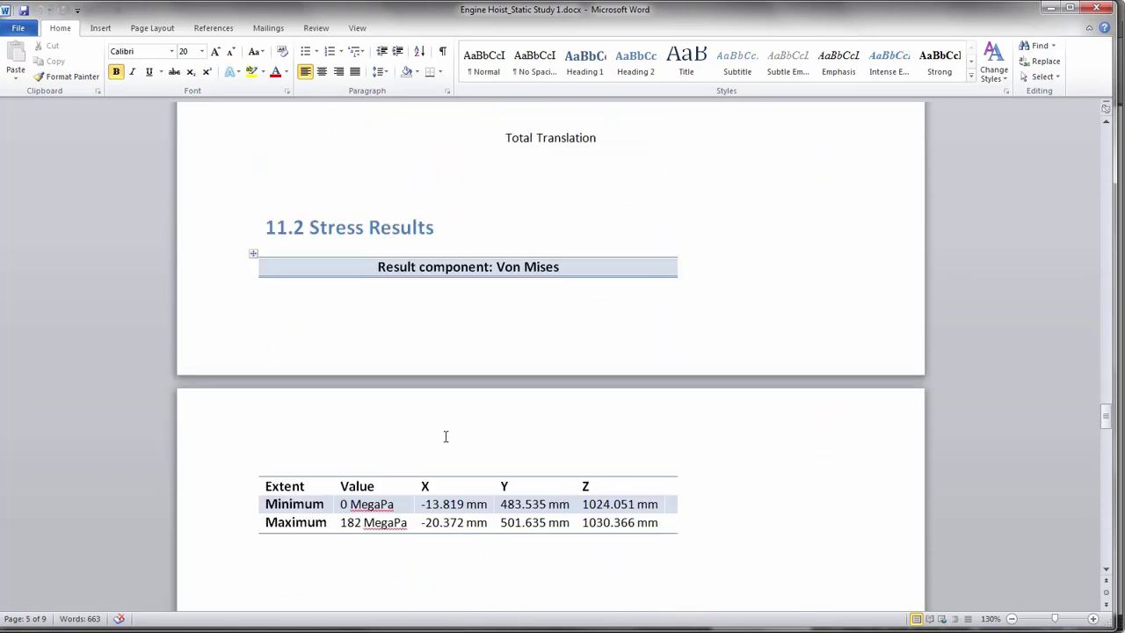
pyautogui.scroll(-10, 469, 404)
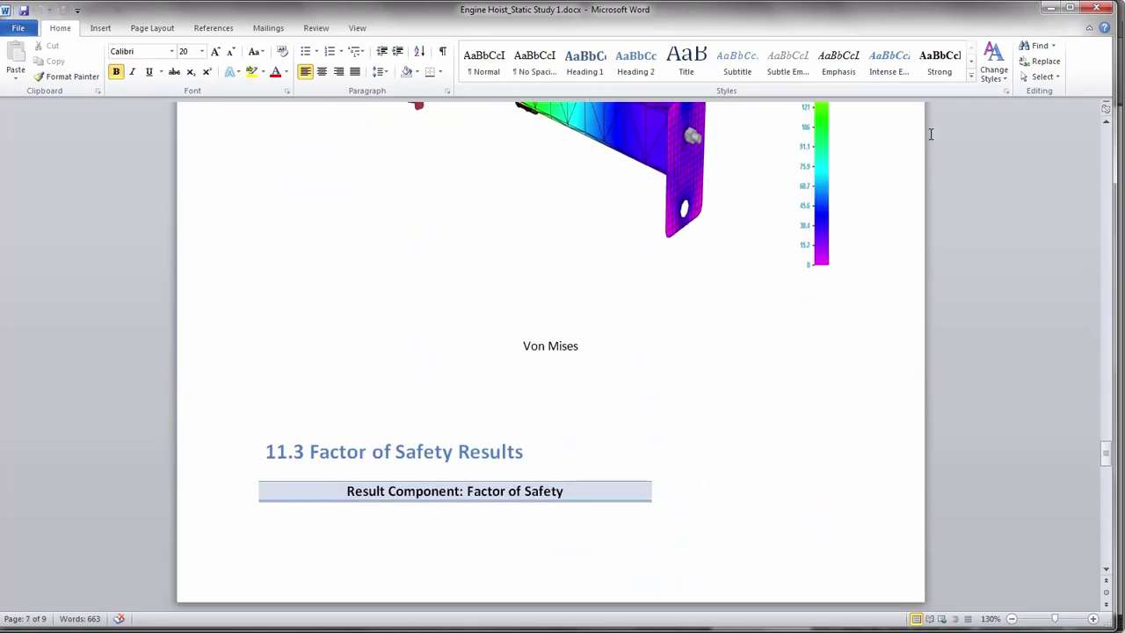
pyautogui.click(1107, 9)
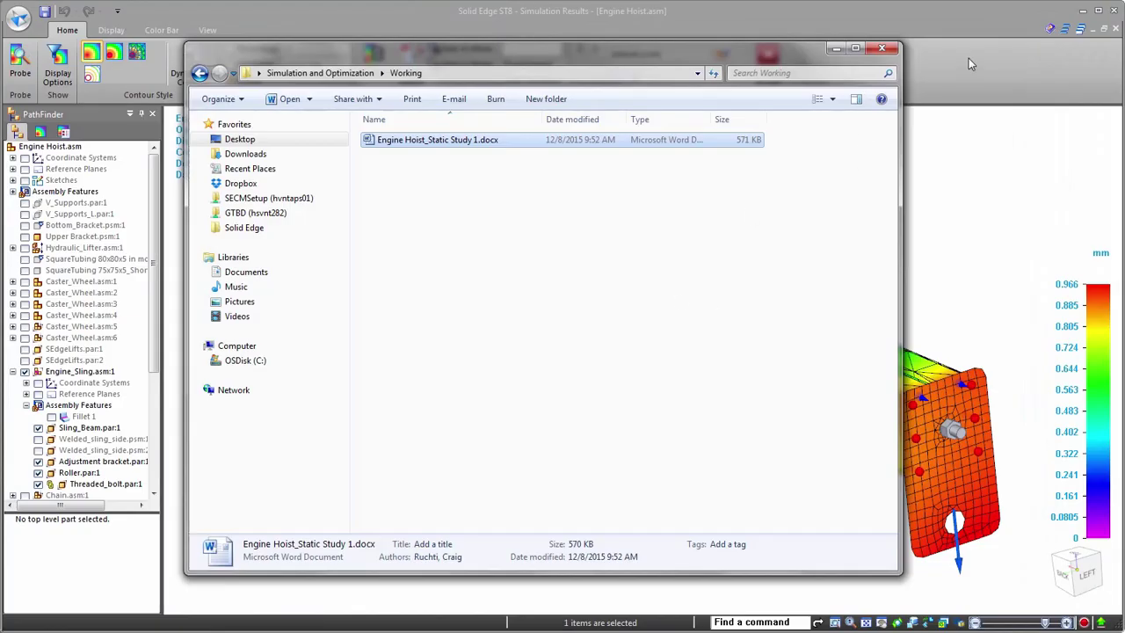
pyautogui.click(969, 58)
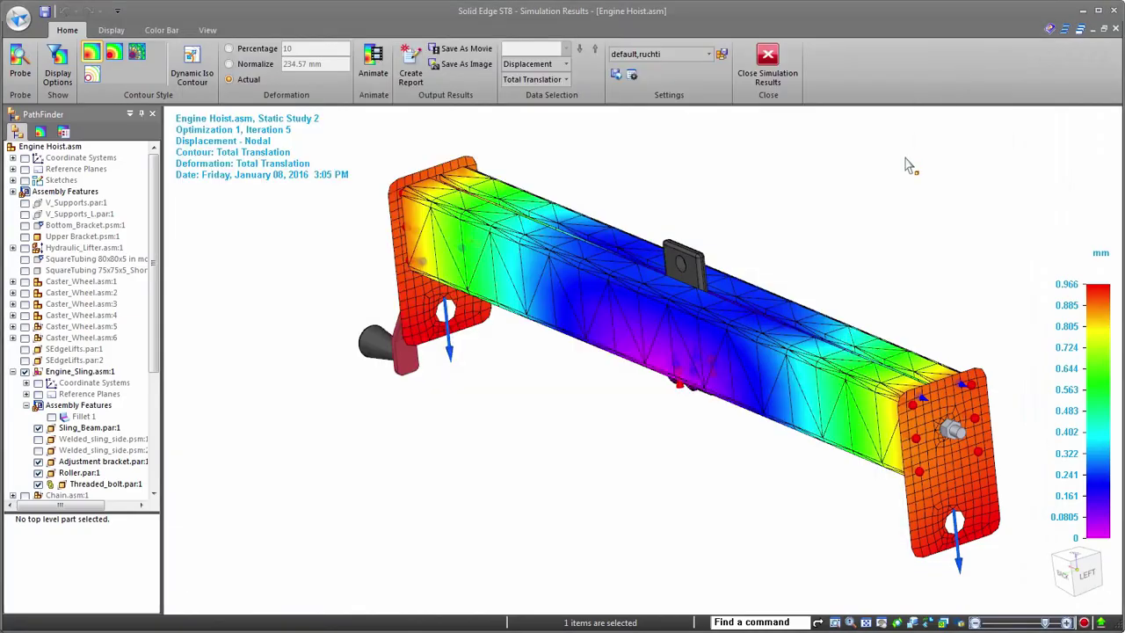
# - Close the simulation results, and collapse and hide Static Study 2's connectors
pyautogui.click(767, 71)
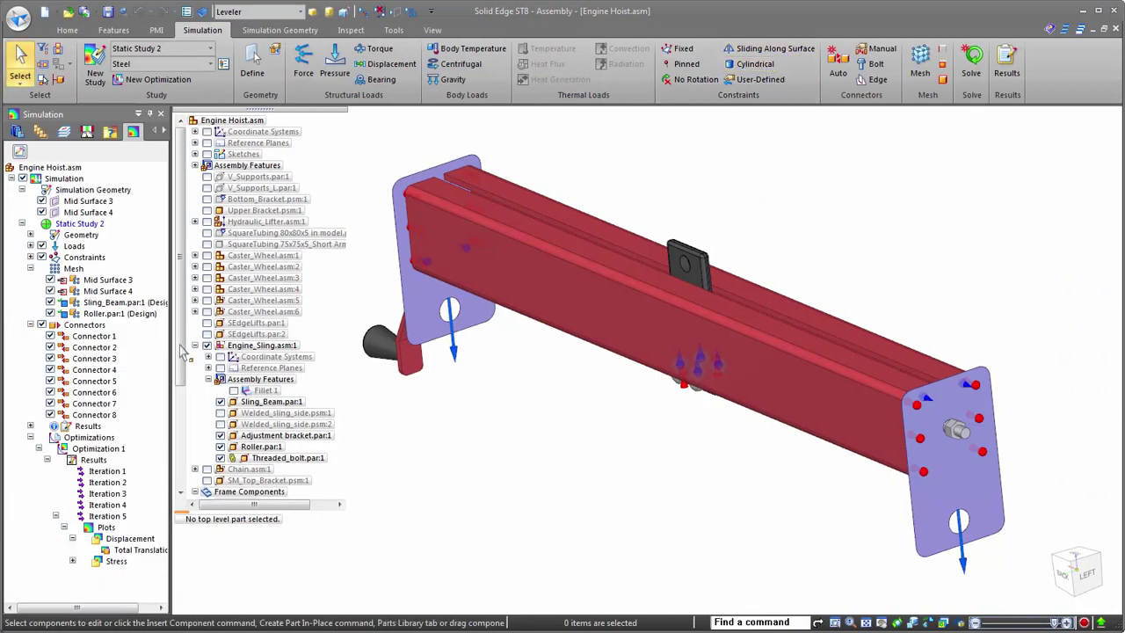
pyautogui.click(31, 325)
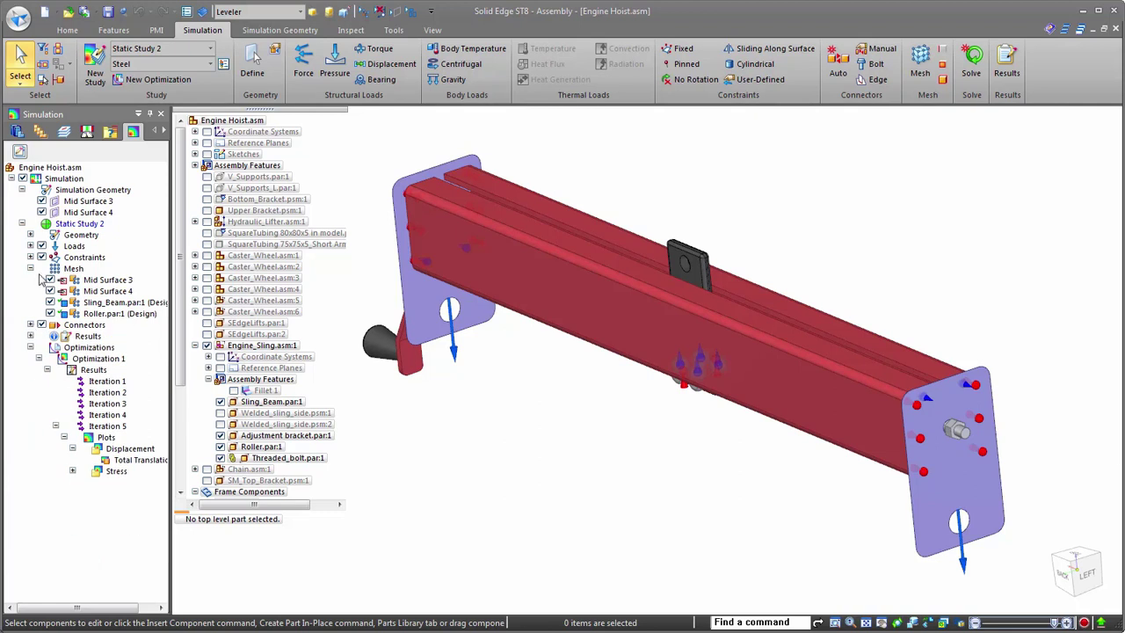
pyautogui.click(41, 325)
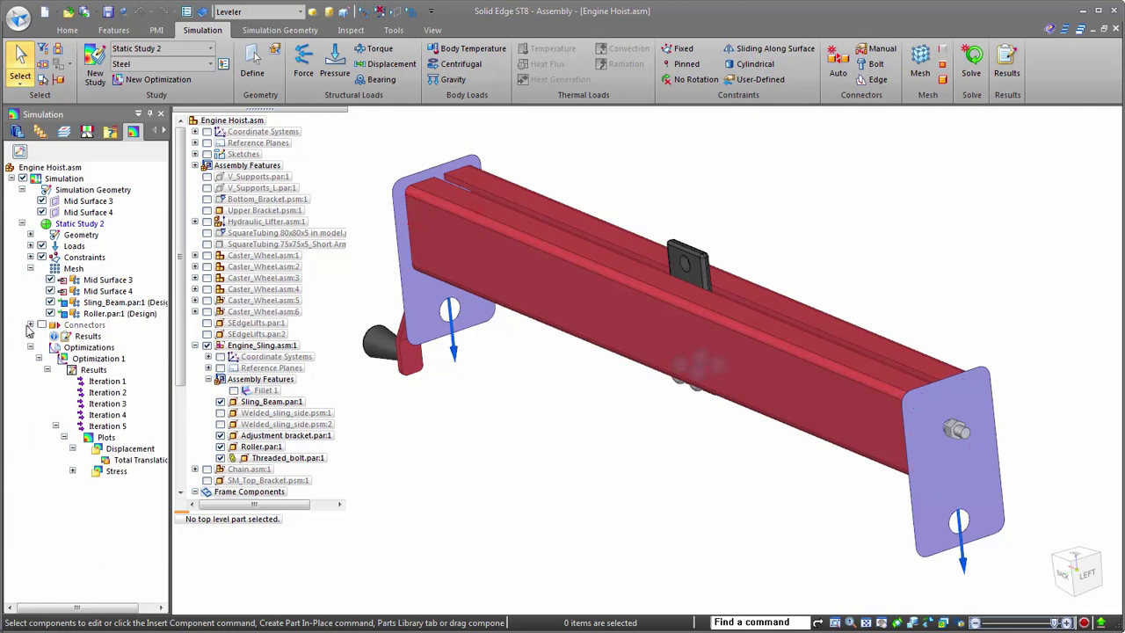
# - Collapse Static Study 2 in the simulation tree and apply the All display configuration to the assembly
pyautogui.click(41, 257)
pyautogui.click(21, 224)
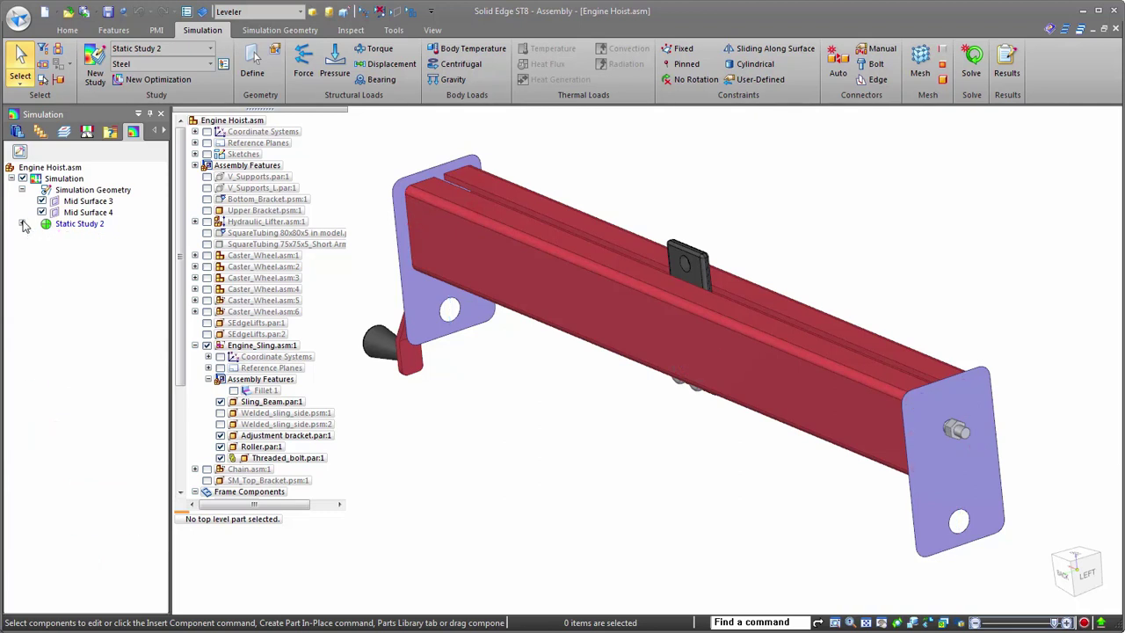
pyautogui.click(243, 12)
pyautogui.click(229, 32)
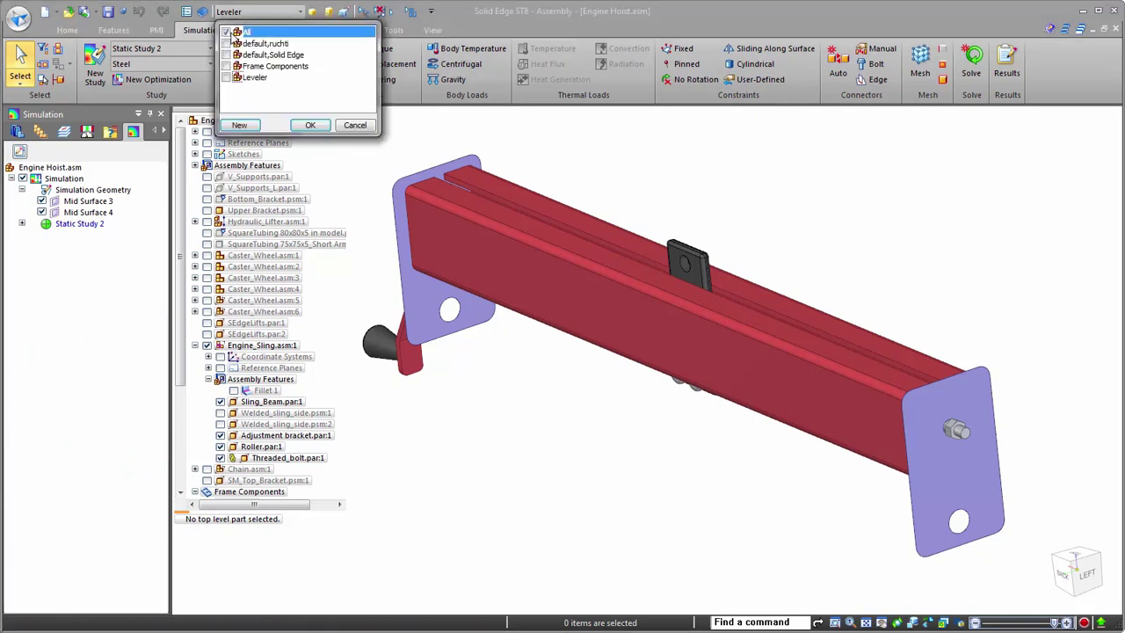
pyautogui.click(311, 125)
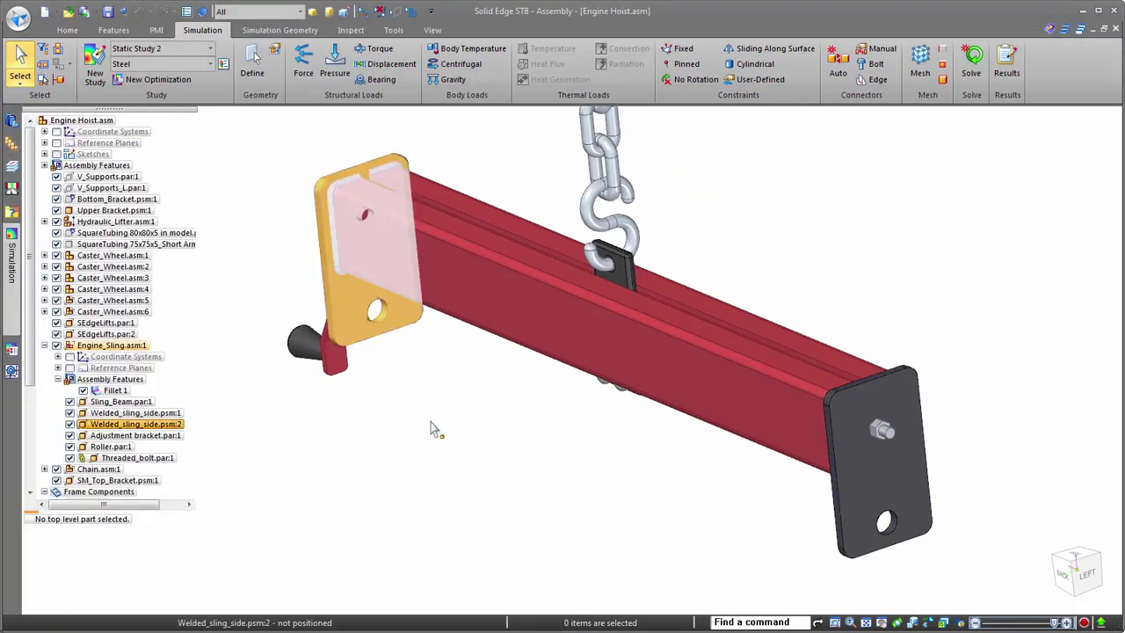
# - Examine the complete engine hoist with the sling leveler hanging from its chain, viewing the whole assembly from a slightly rotated angle
pyautogui.scroll(-3, 420, 336)
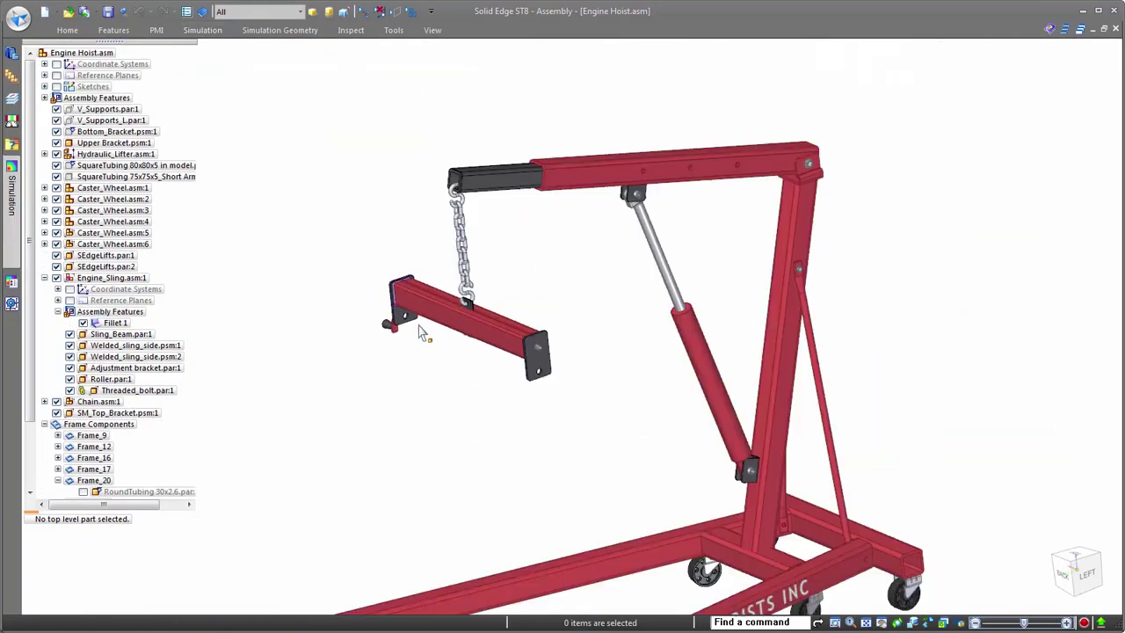
pyautogui.scroll(-3, 746, 230)
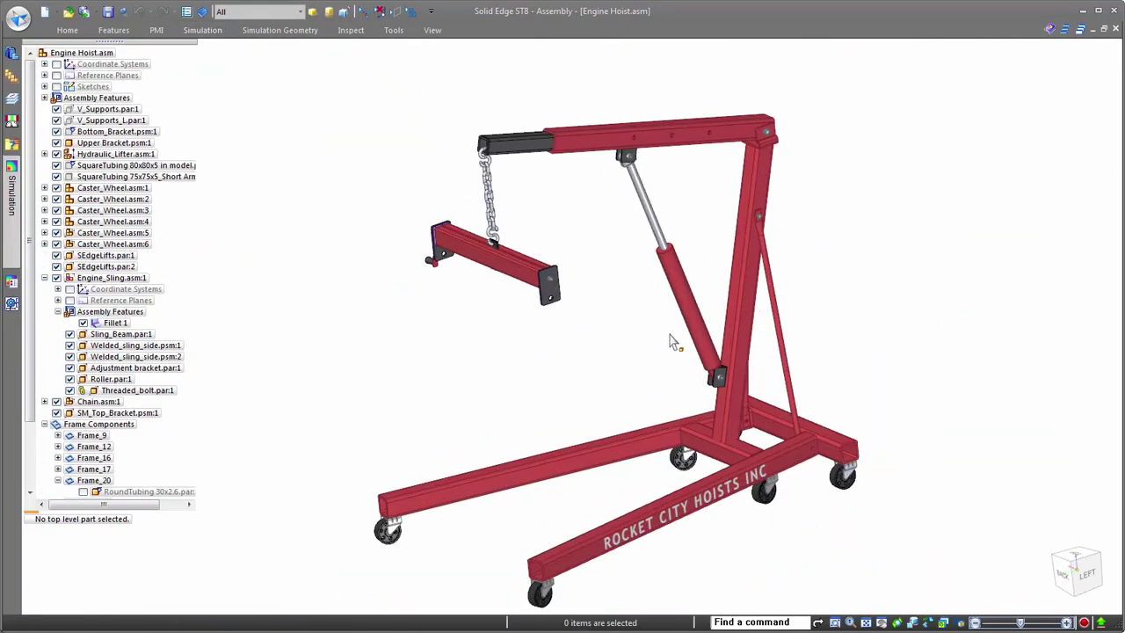
pyautogui.scroll(-2, 668, 340)
pyautogui.scroll(3, 663, 337)
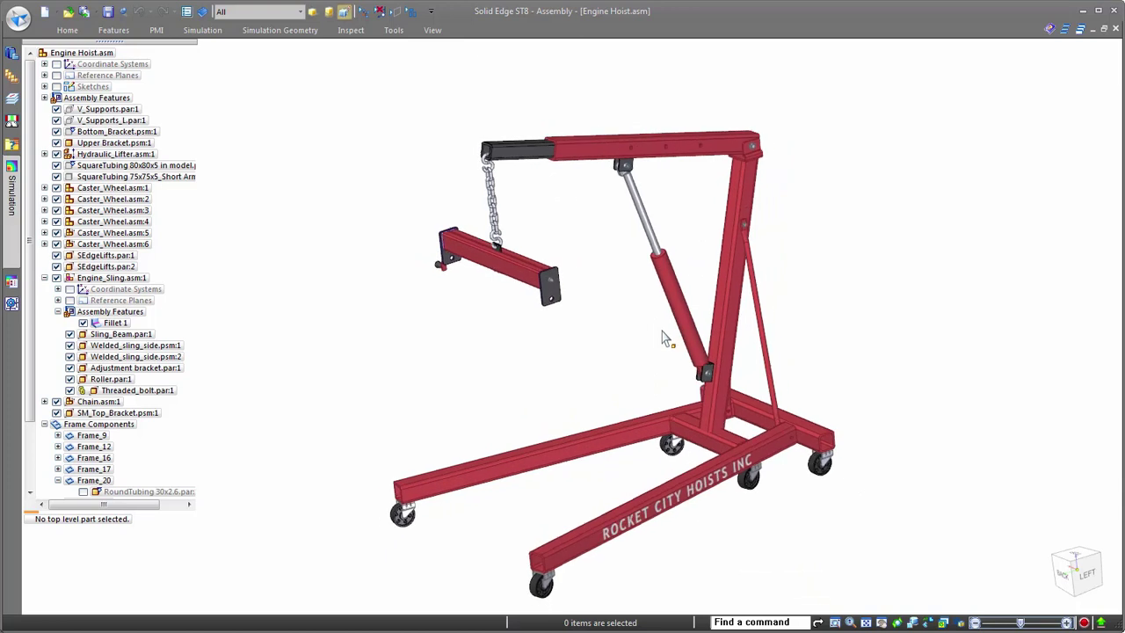
pyautogui.scroll(-1, 664, 338)
pyautogui.moveTo(664, 319); pyautogui.dragTo(647, 291, button='middle')
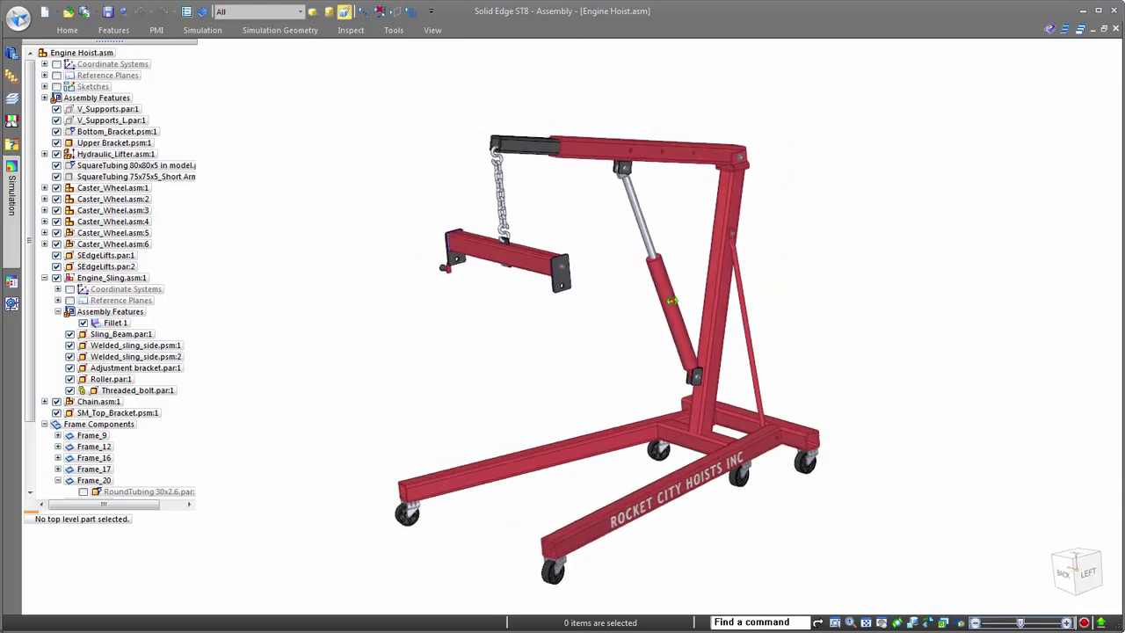